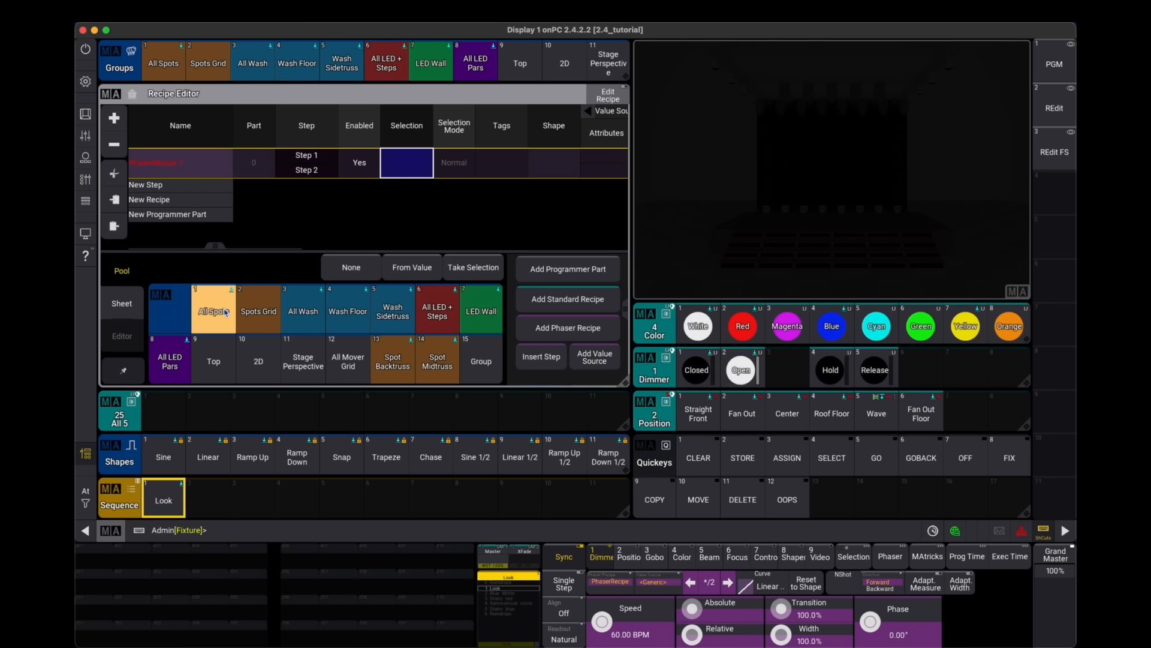
- Explore the recipe editor's full-screen and windowed views and its pool, sheet and editor panes
left_click(123, 306)
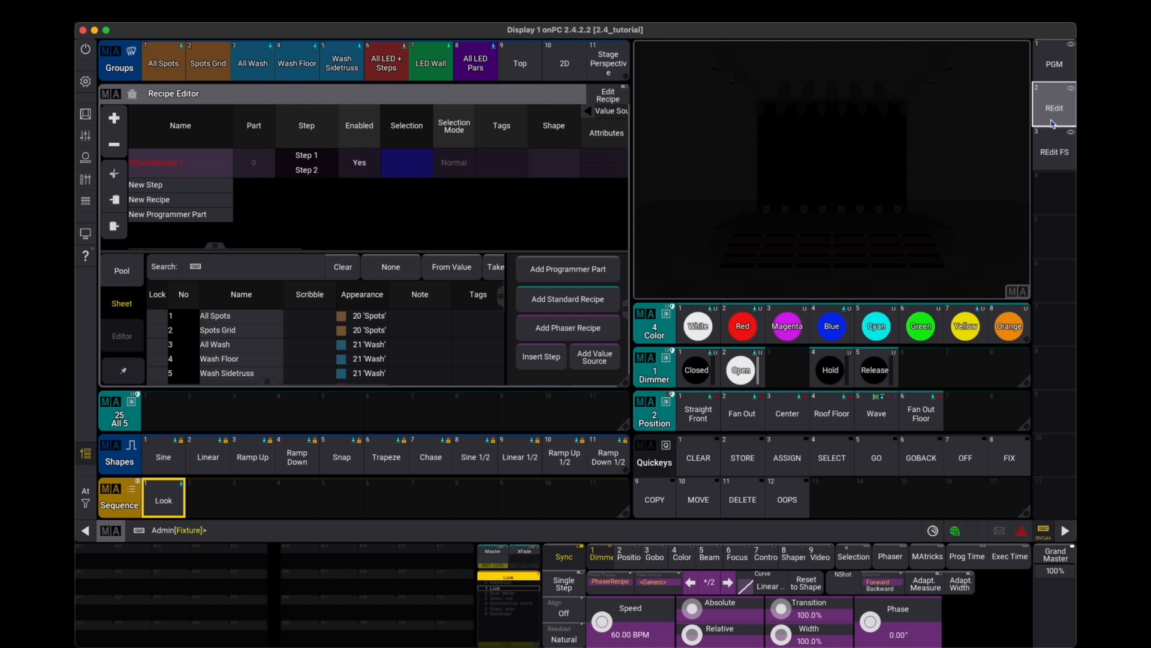
left_click(1054, 151)
left_click(287, 126)
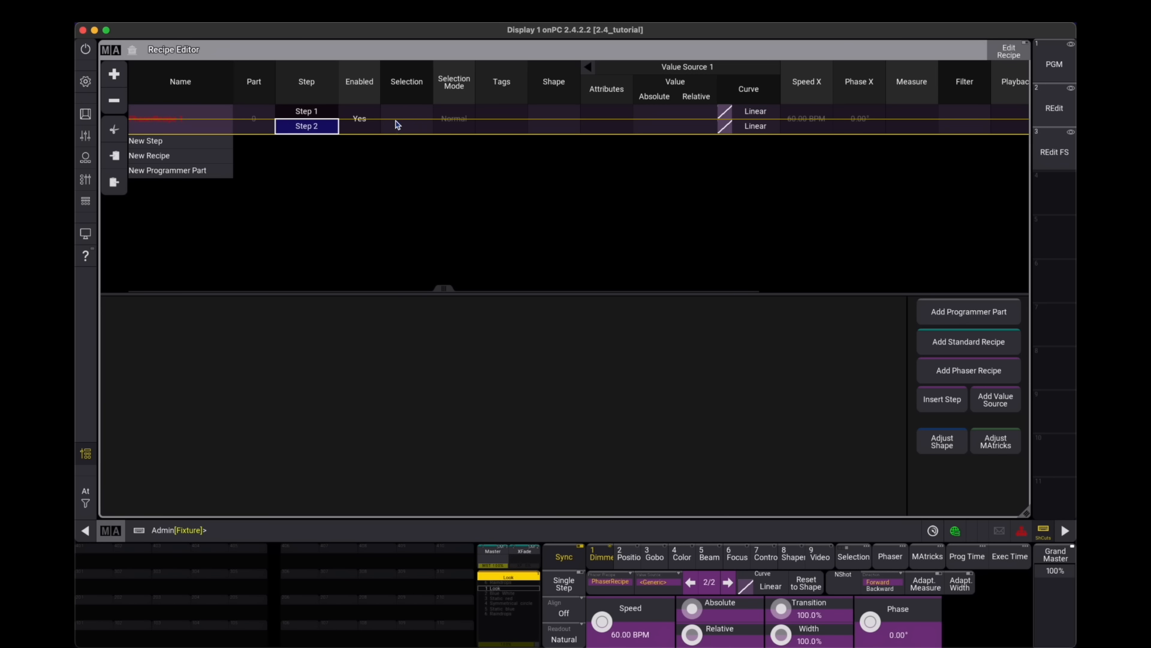
left_click(405, 120)
left_click(213, 352)
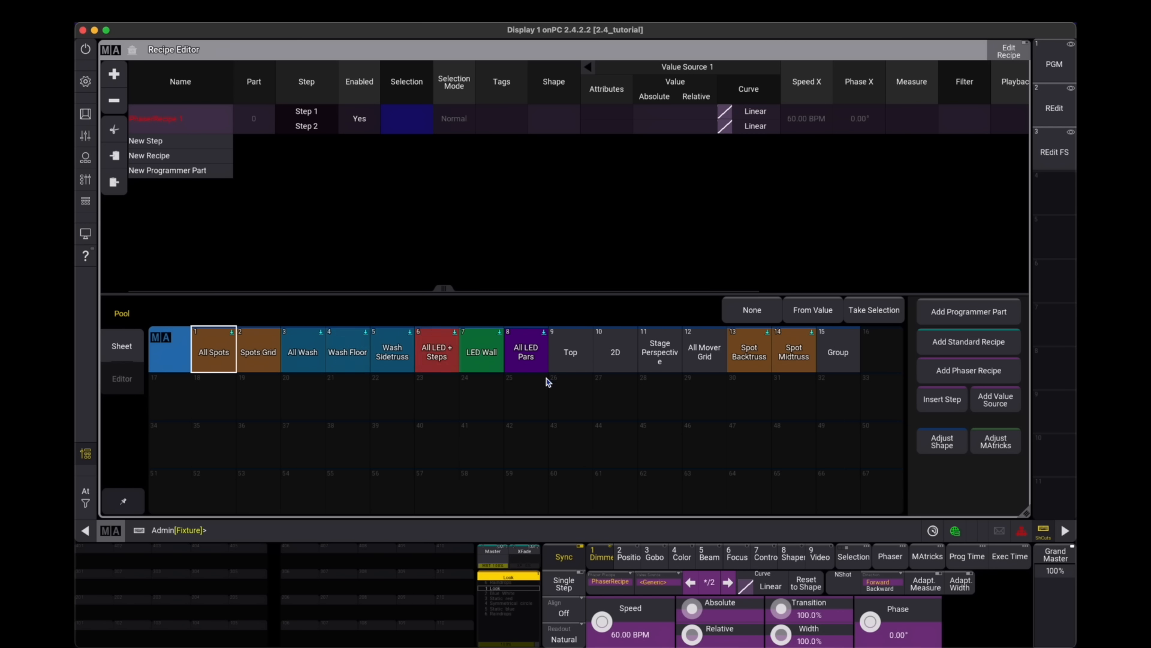
left_click(121, 346)
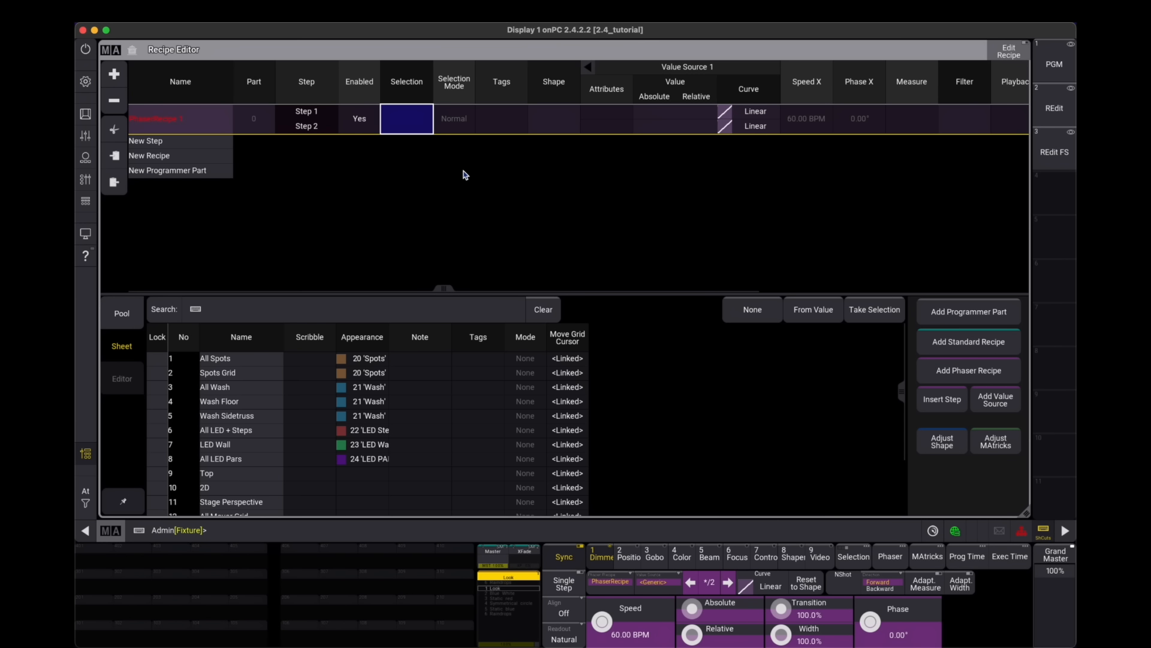
left_click(817, 124)
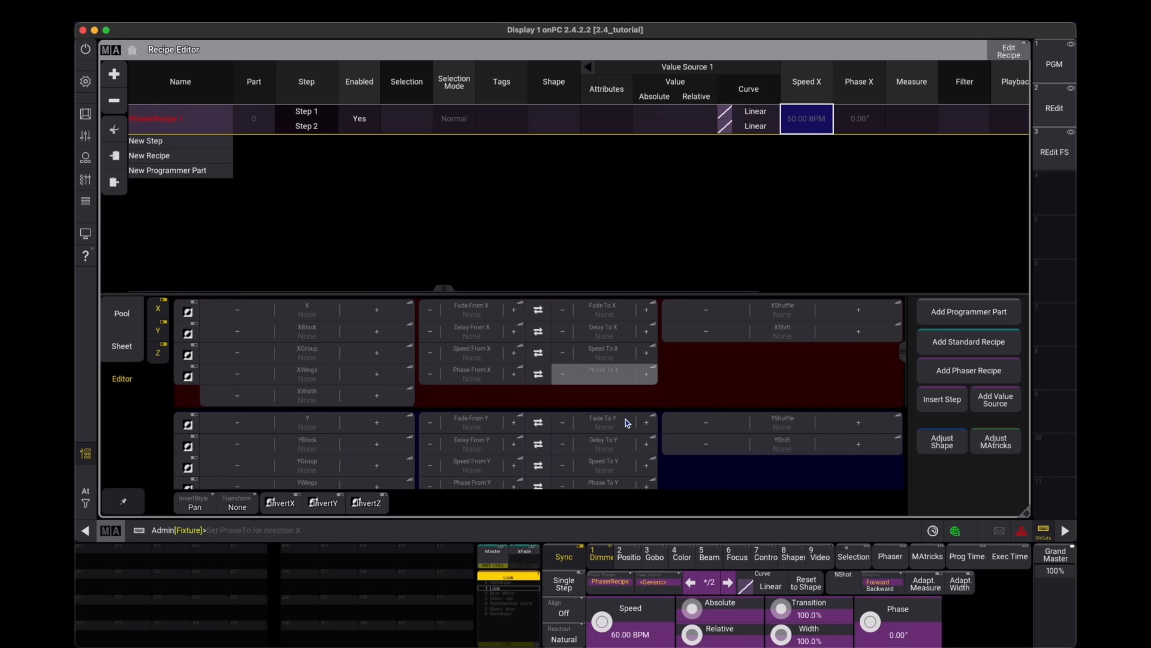
left_click(124, 317)
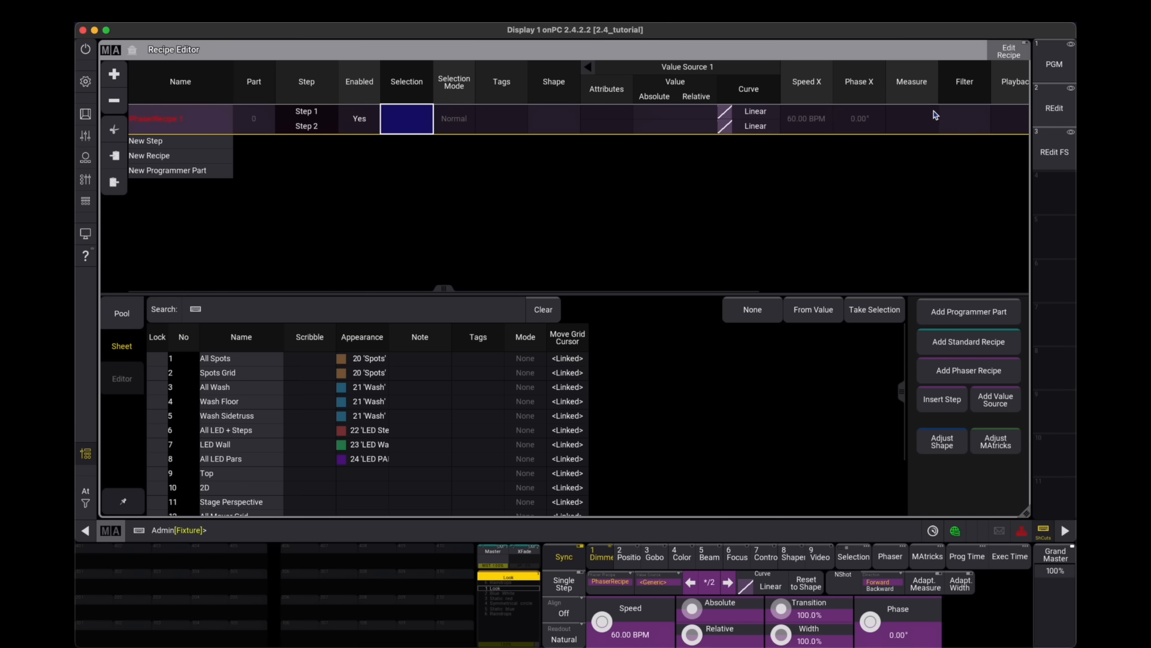
left_click(1054, 107)
- Assign the All Spots group as the phaser recipe's selection
left_click(444, 158)
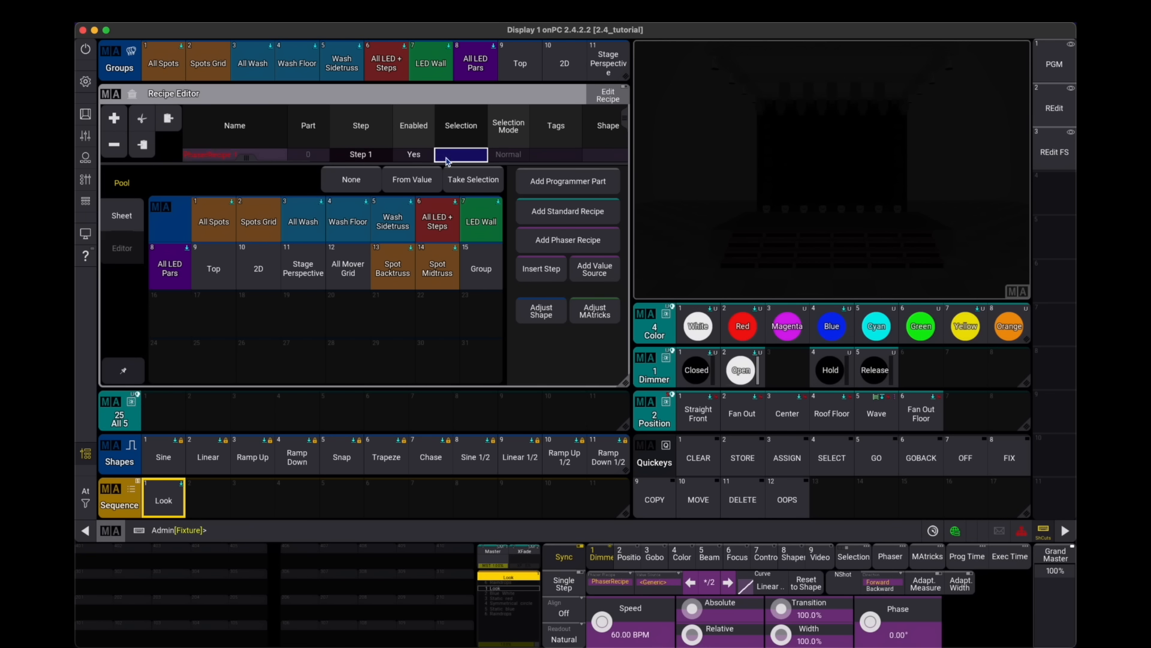
left_click(199, 226)
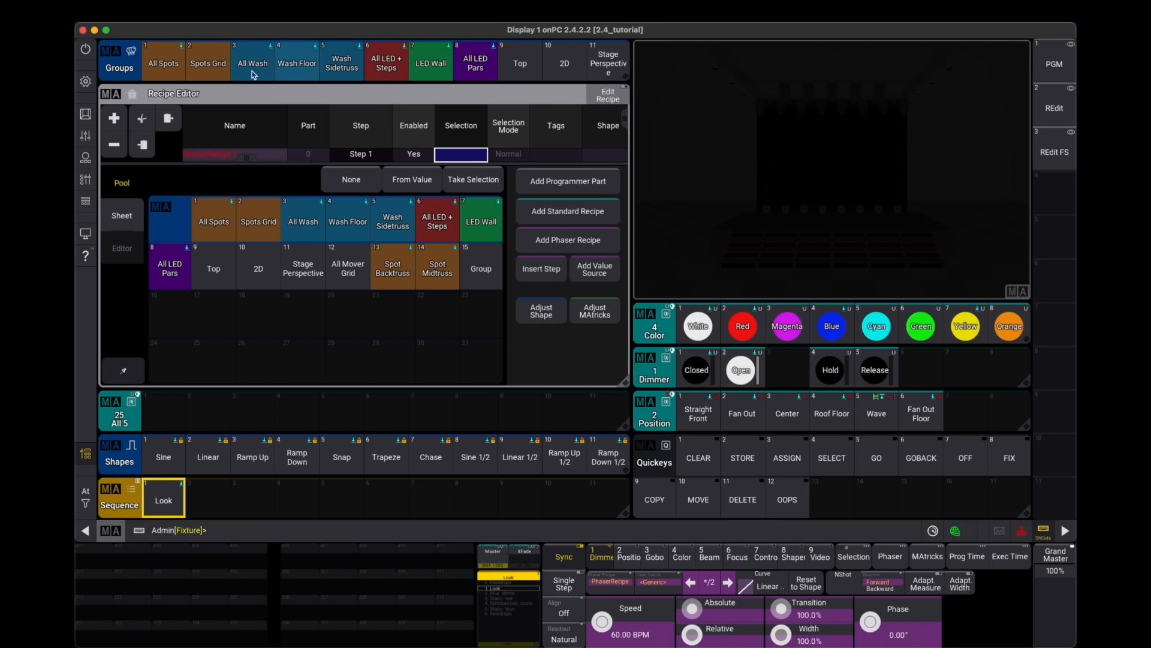
left_click_drag(339, 165, 334, 210)
left_click(201, 267)
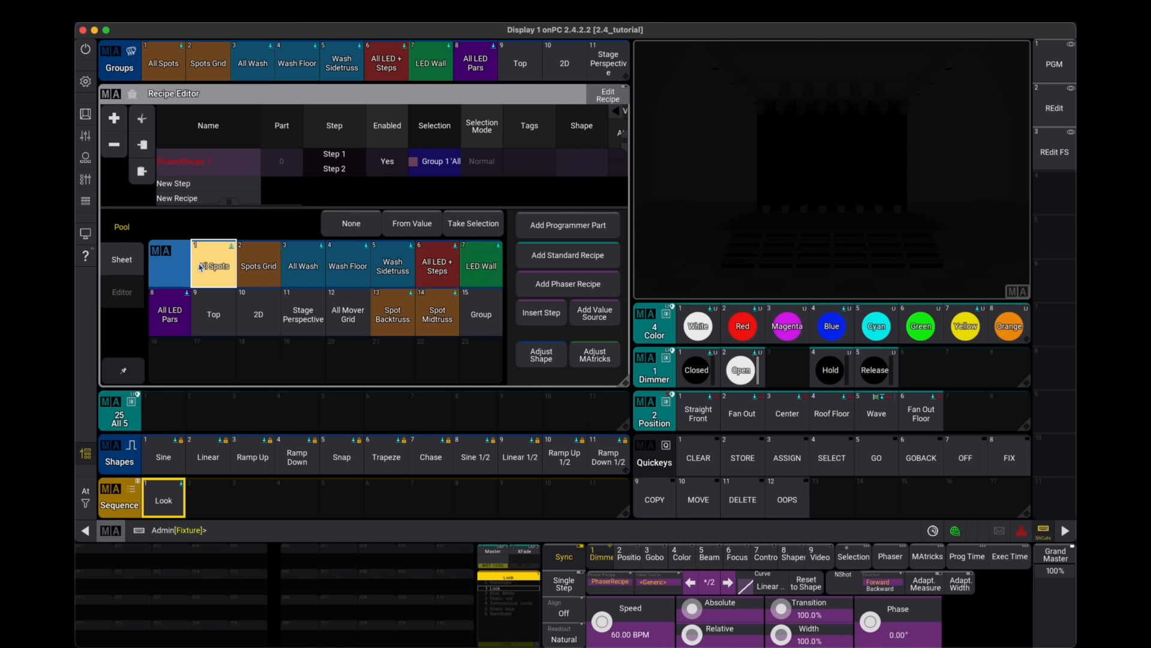
- Set the recipe's absolute values to the Open dimmer preset for step 1 and Closed for step 2
scroll(407, 165, "right", 3)
scroll(407, 165, "right", 2)
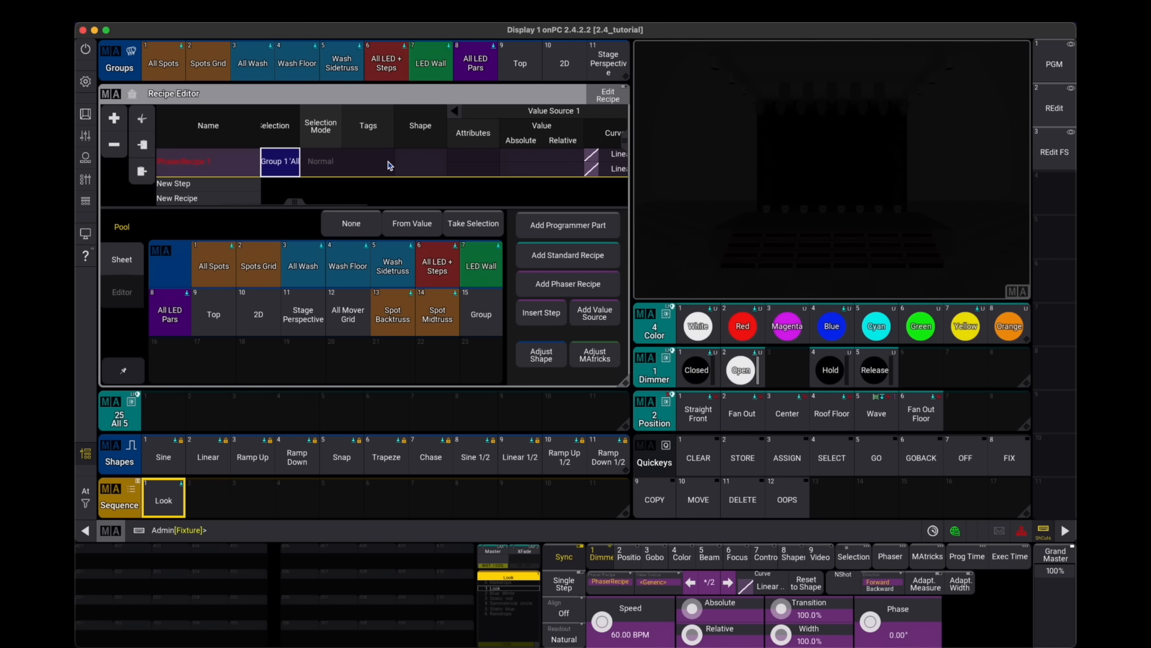
scroll(450, 167, "right", 2)
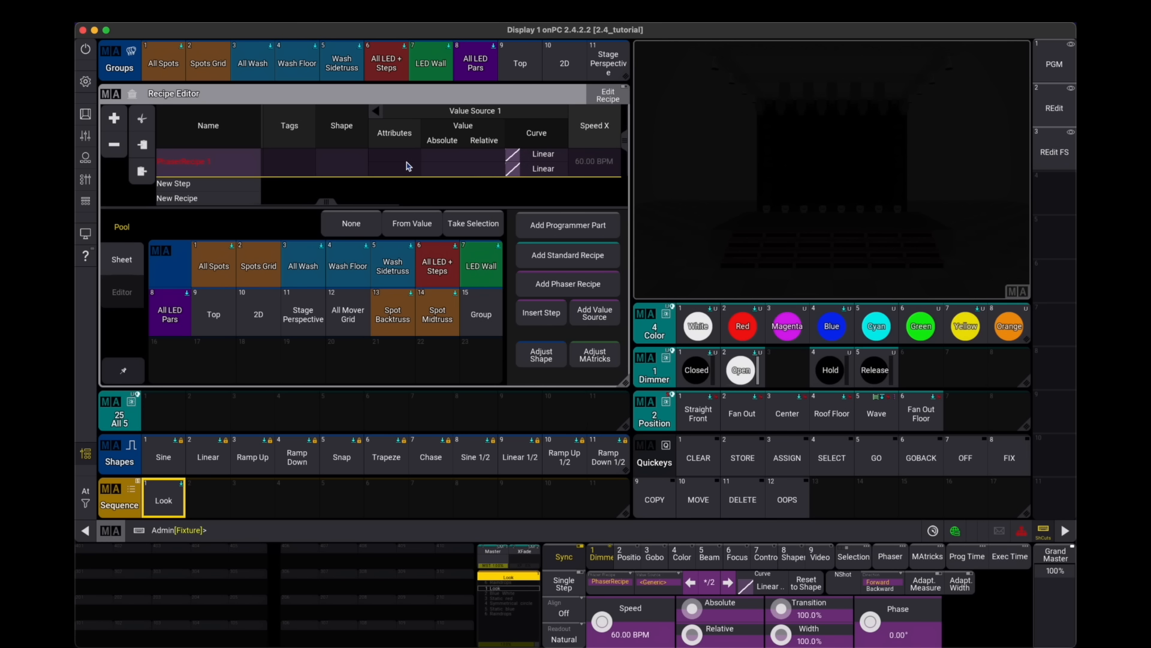
left_click(441, 158)
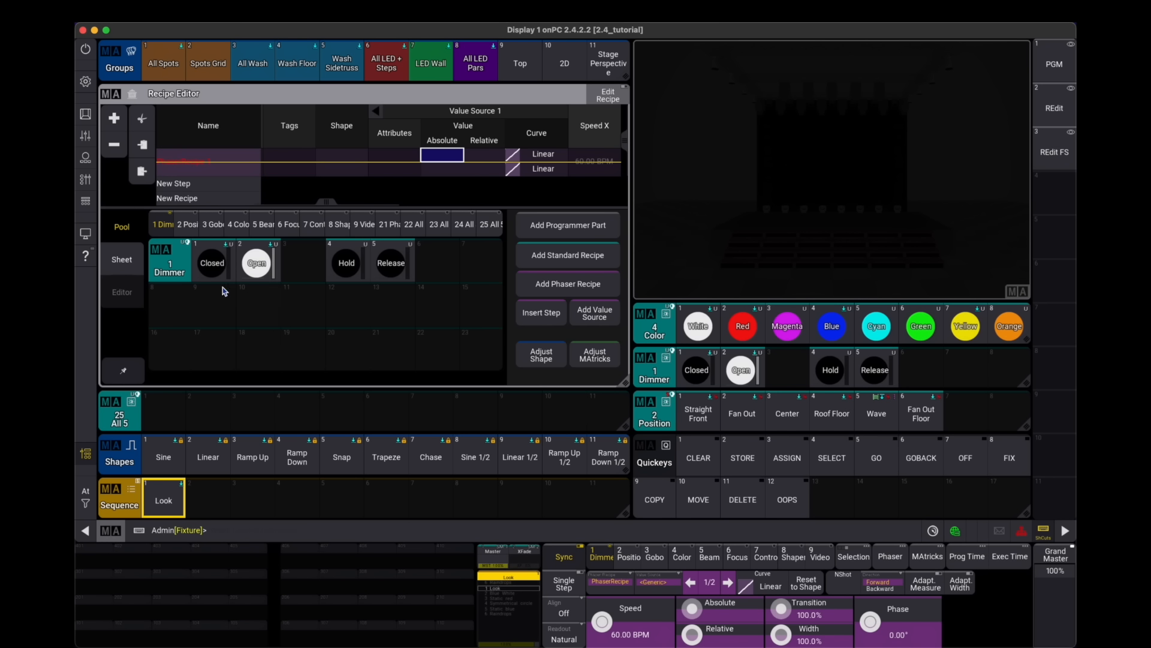
left_click(256, 262)
left_click(438, 173)
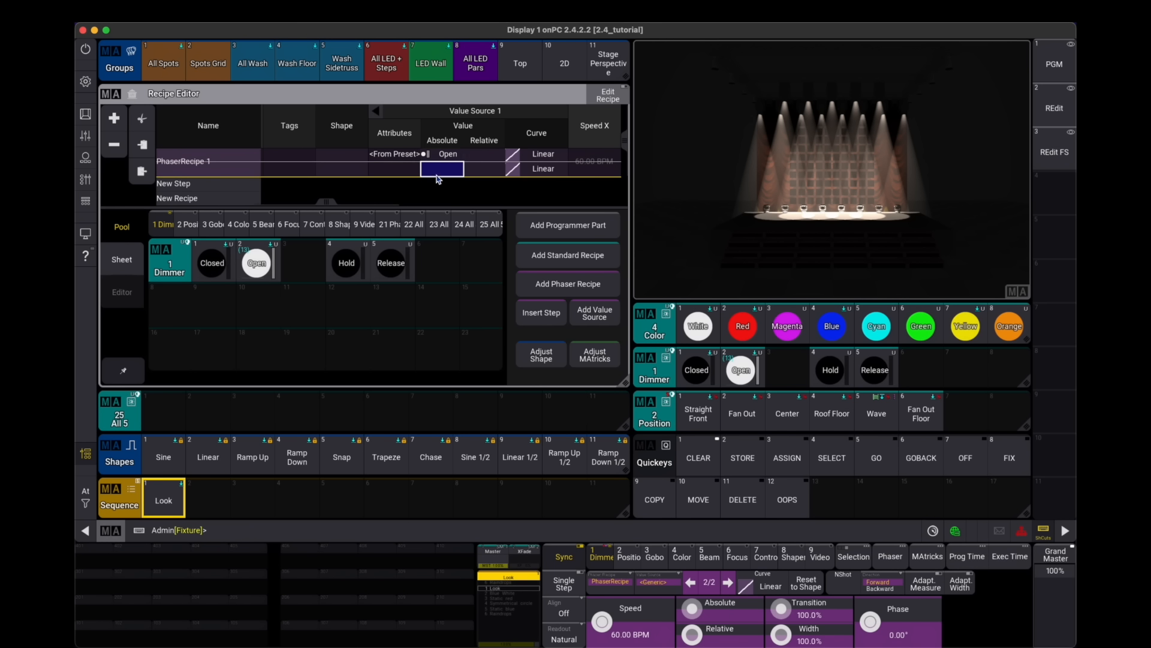
left_click(211, 263)
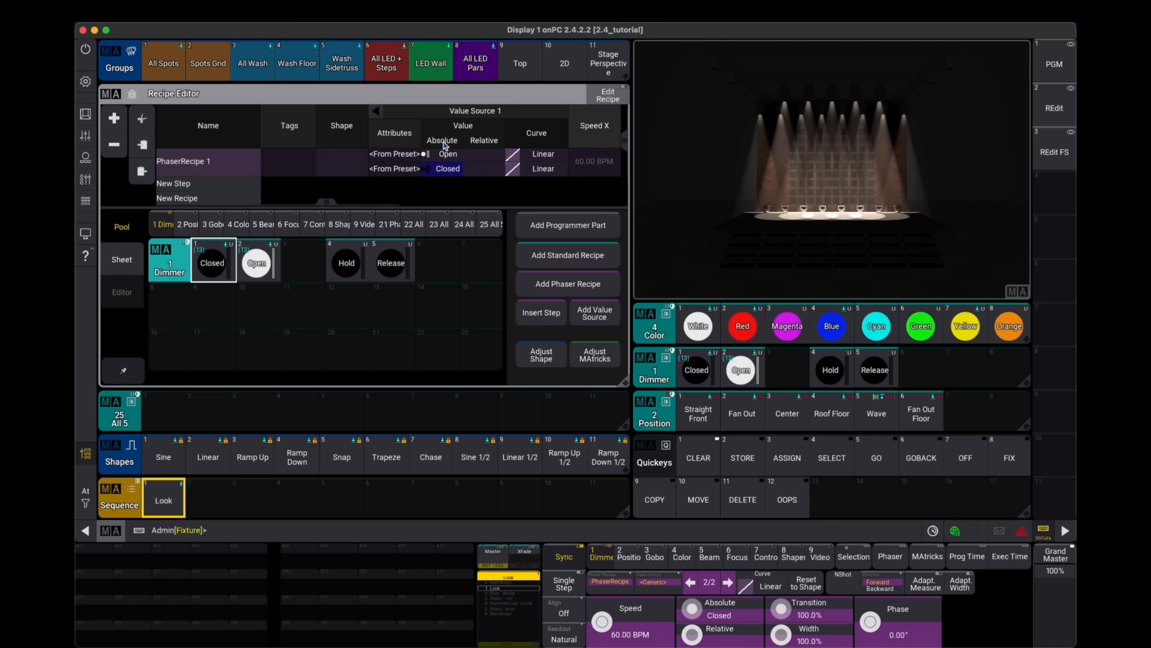
- Assign the Ramp Up shape to the phaser recipe
left_click(397, 156)
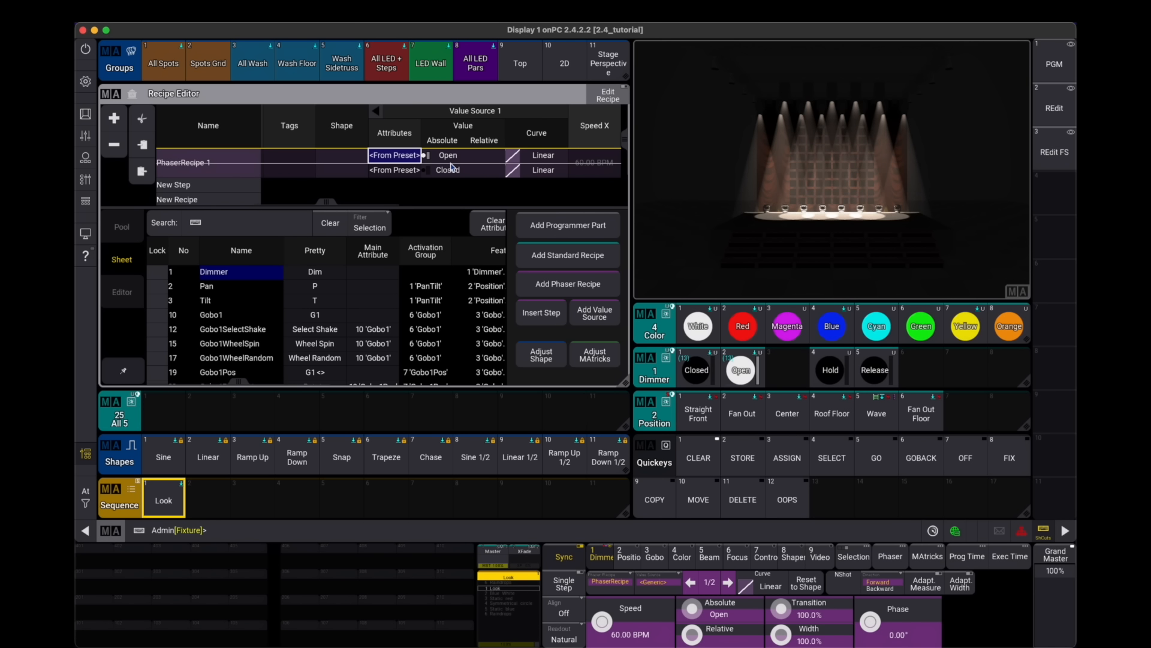
scroll(451, 167, "right", 5)
left_click(421, 157)
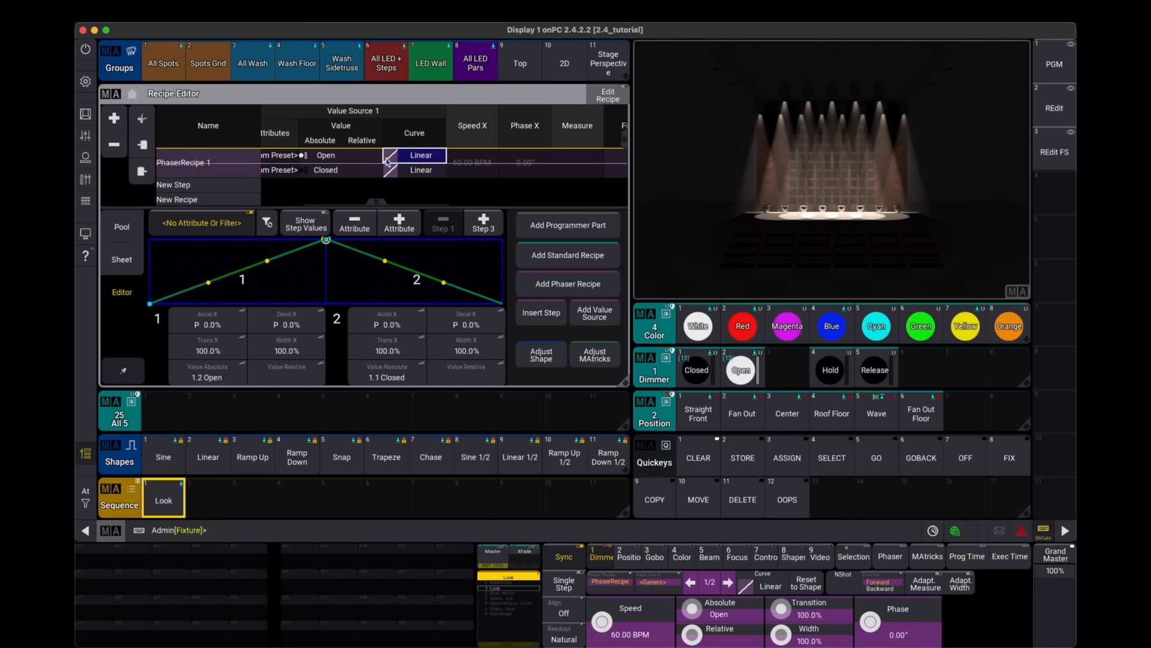
scroll(360, 164, "left", 5)
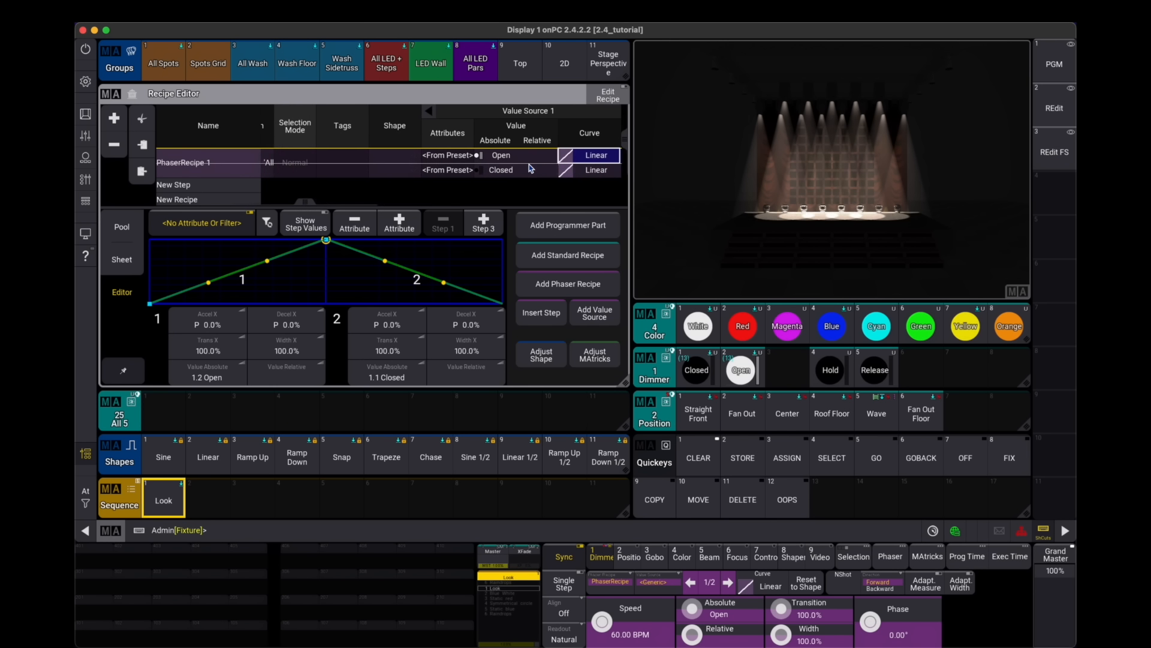
left_click(439, 150)
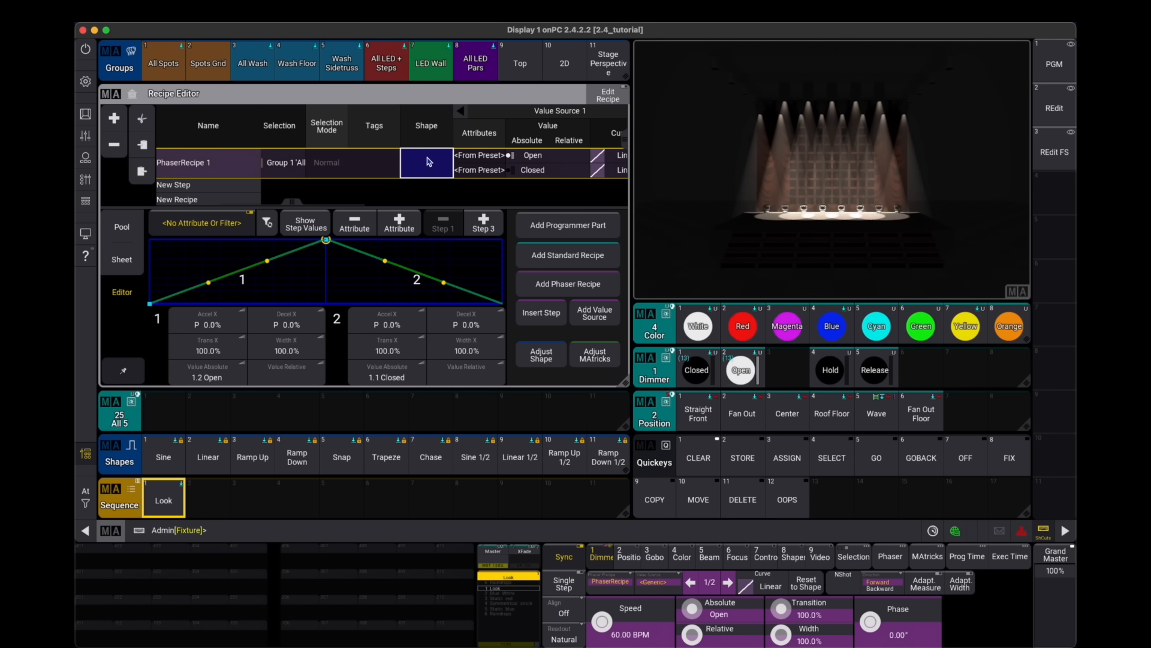
left_click(130, 266)
left_click(128, 239)
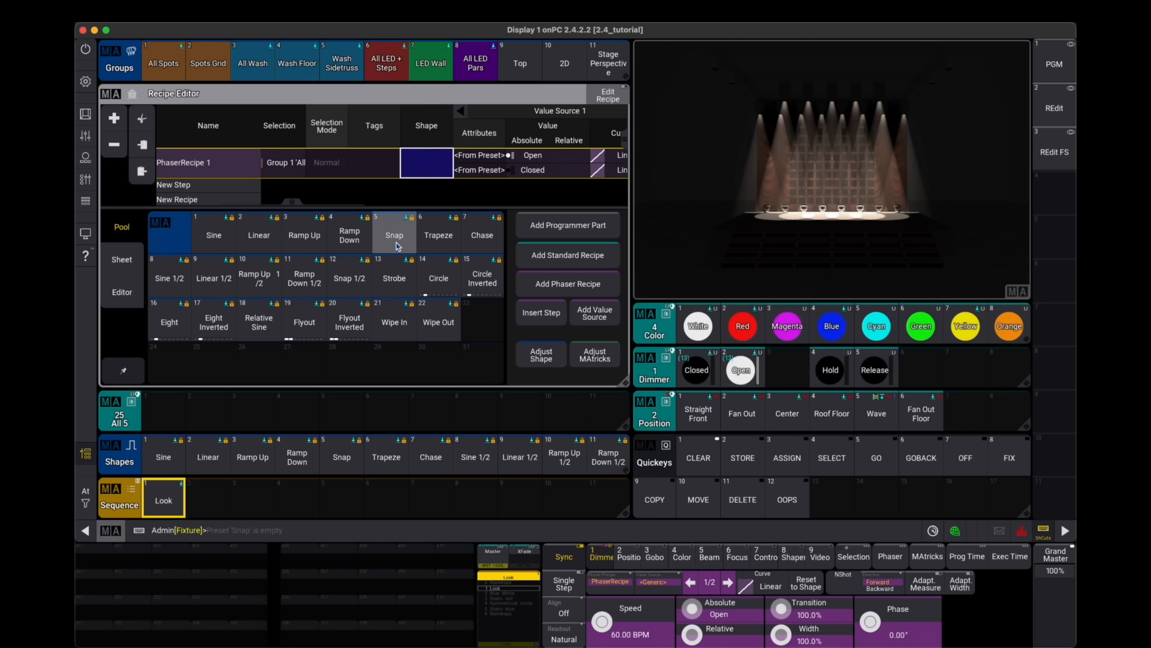
left_click(304, 237)
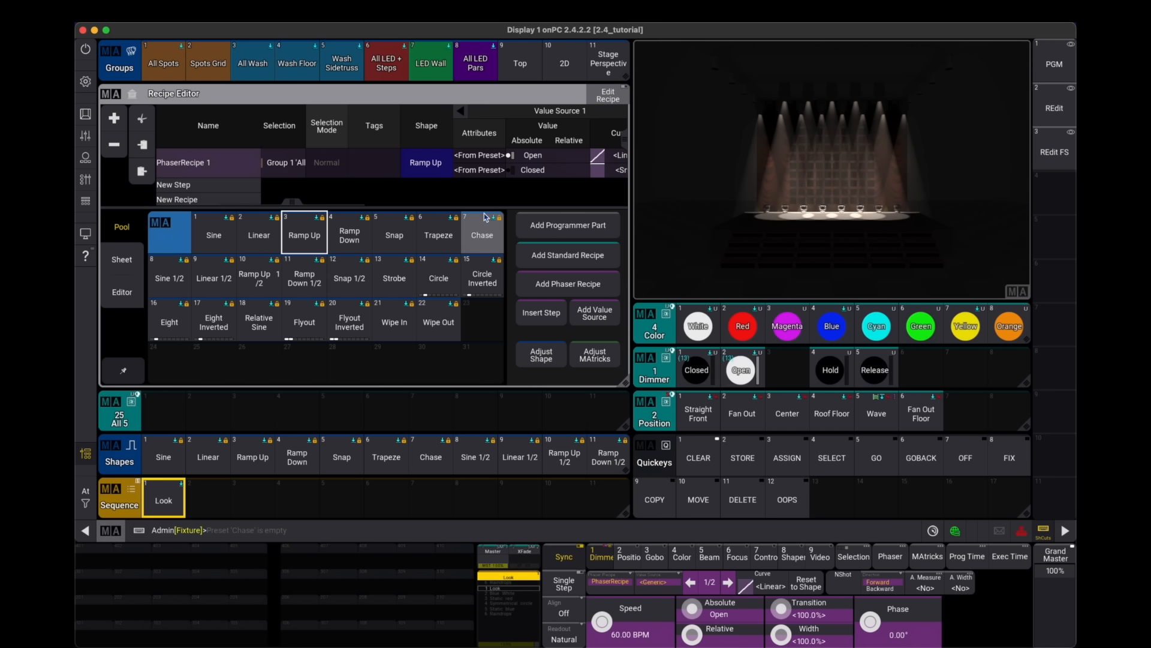
- Adjust step 1's curve to a 95% transition and 46% width
left_click_drag(535, 162, 334, 170)
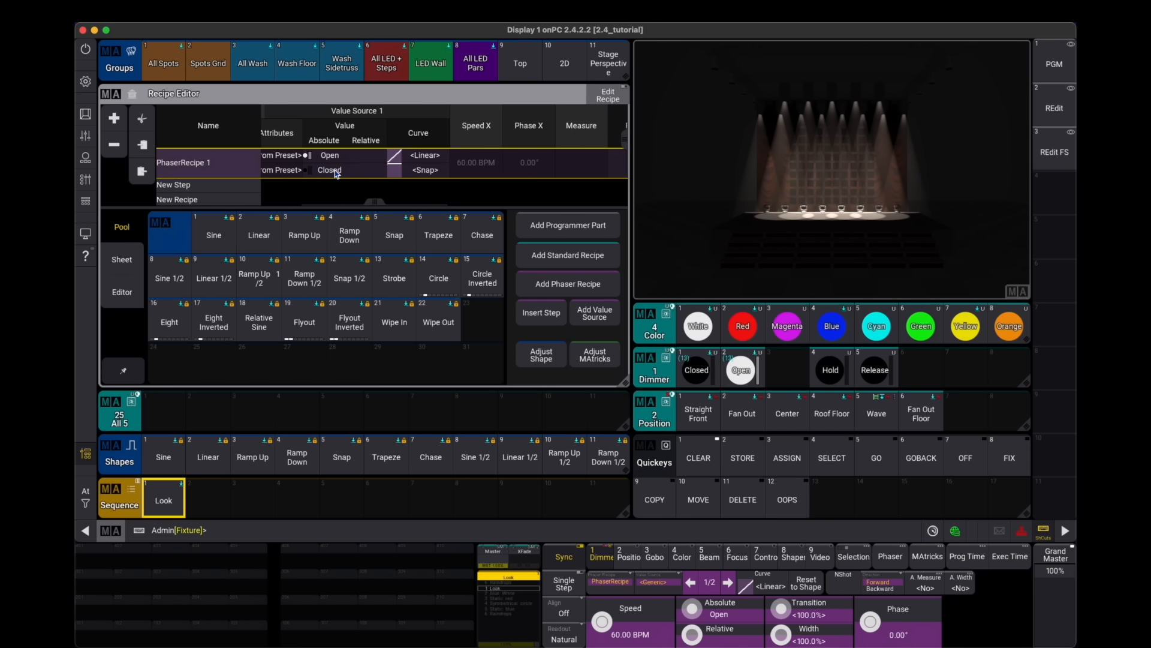
left_click(427, 157)
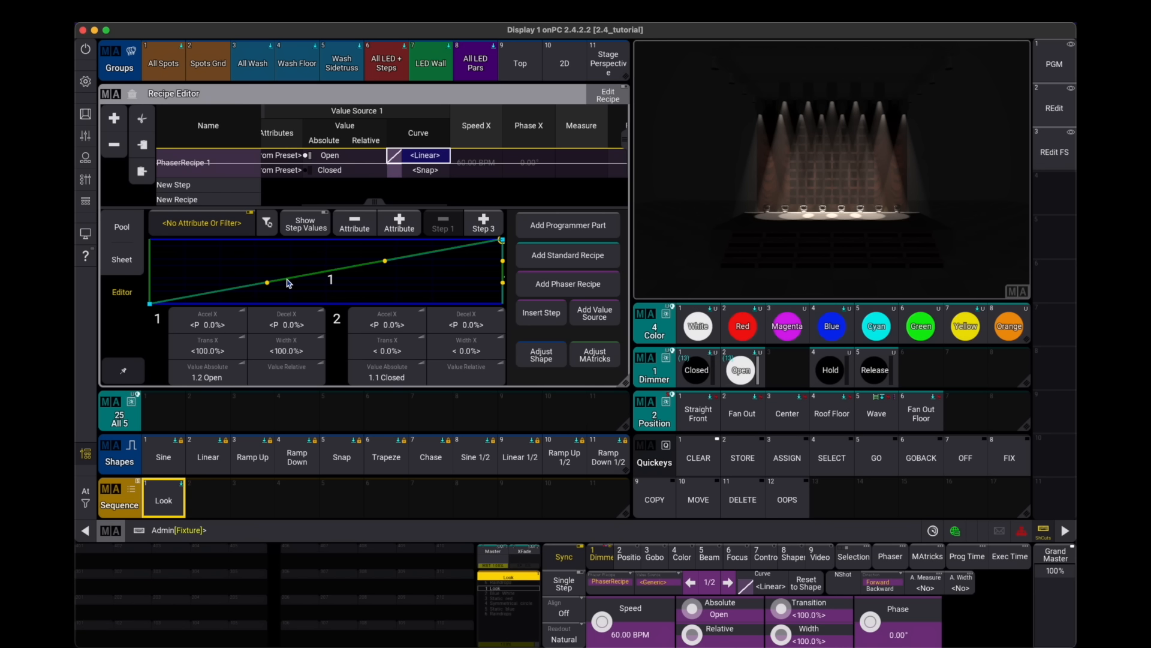
left_click(422, 171)
left_click(424, 161)
left_click(204, 353)
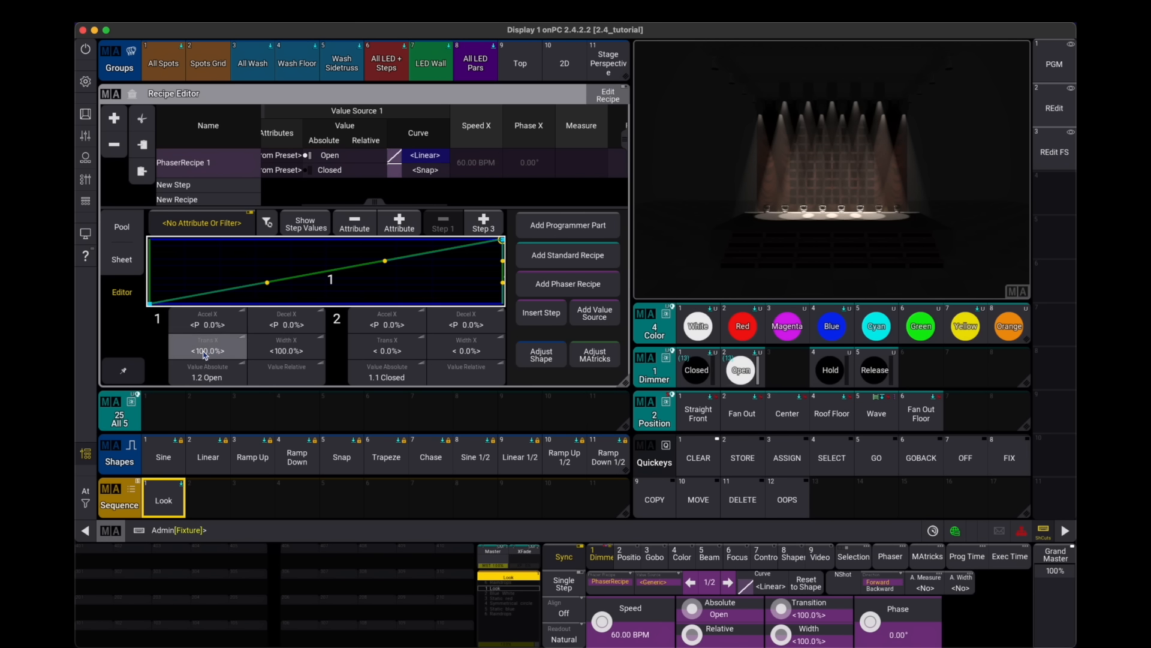
left_click_drag(204, 351, 270, 349)
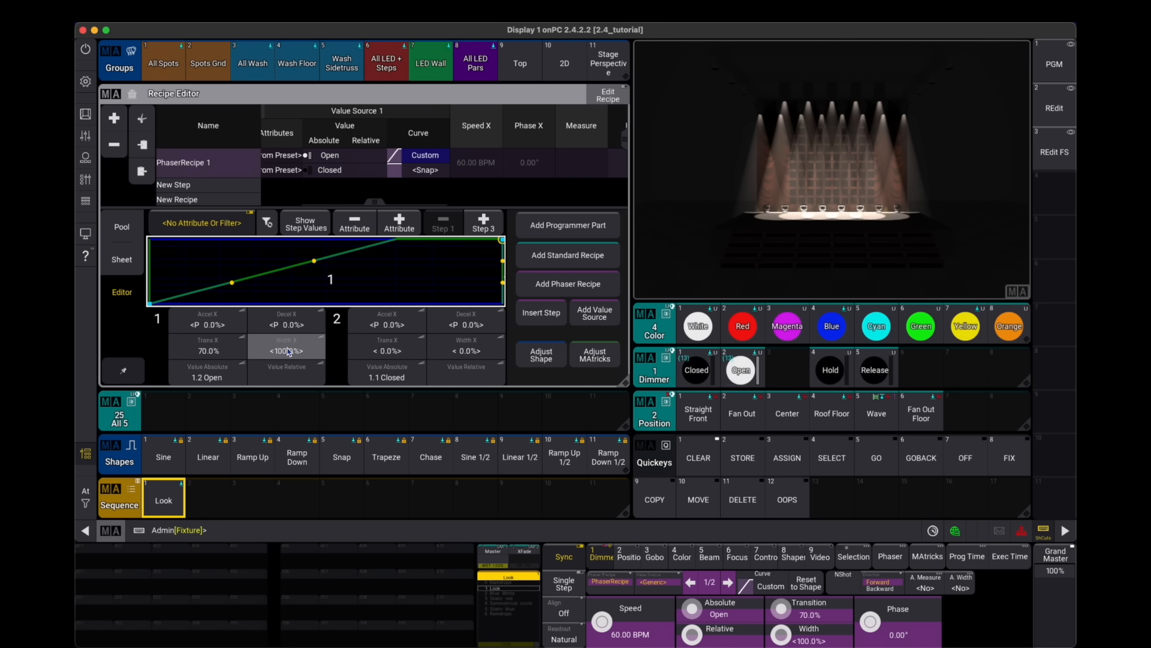
left_click_drag(299, 351, 261, 330)
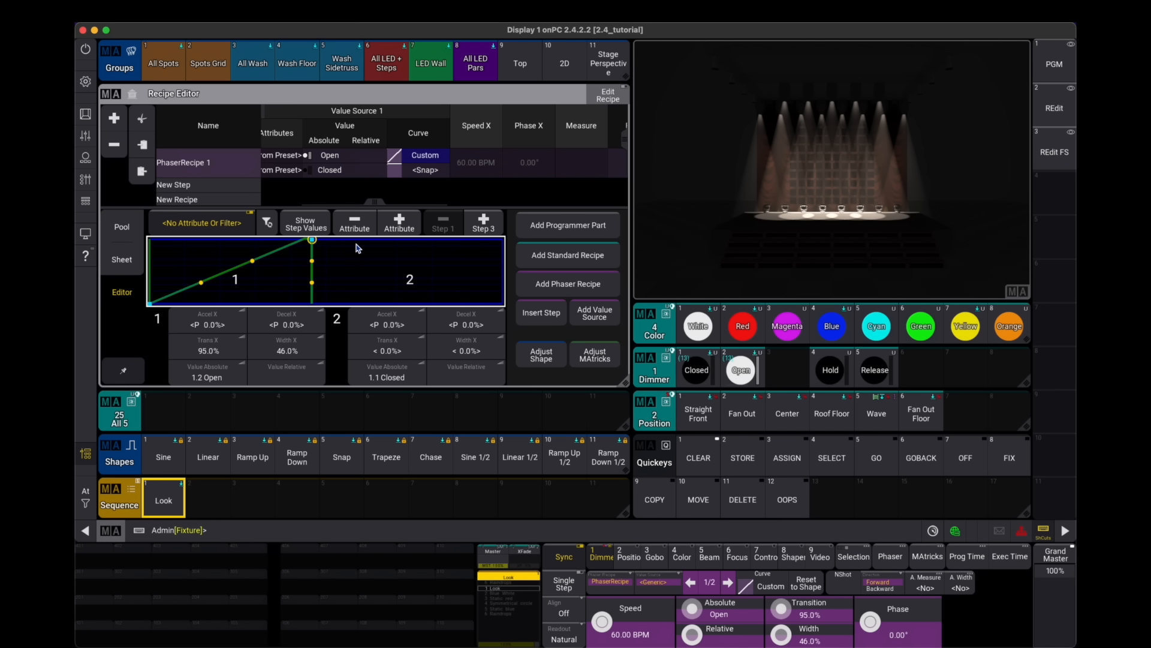
- Set the recipe's X speed to 120 BPM
left_click(471, 166)
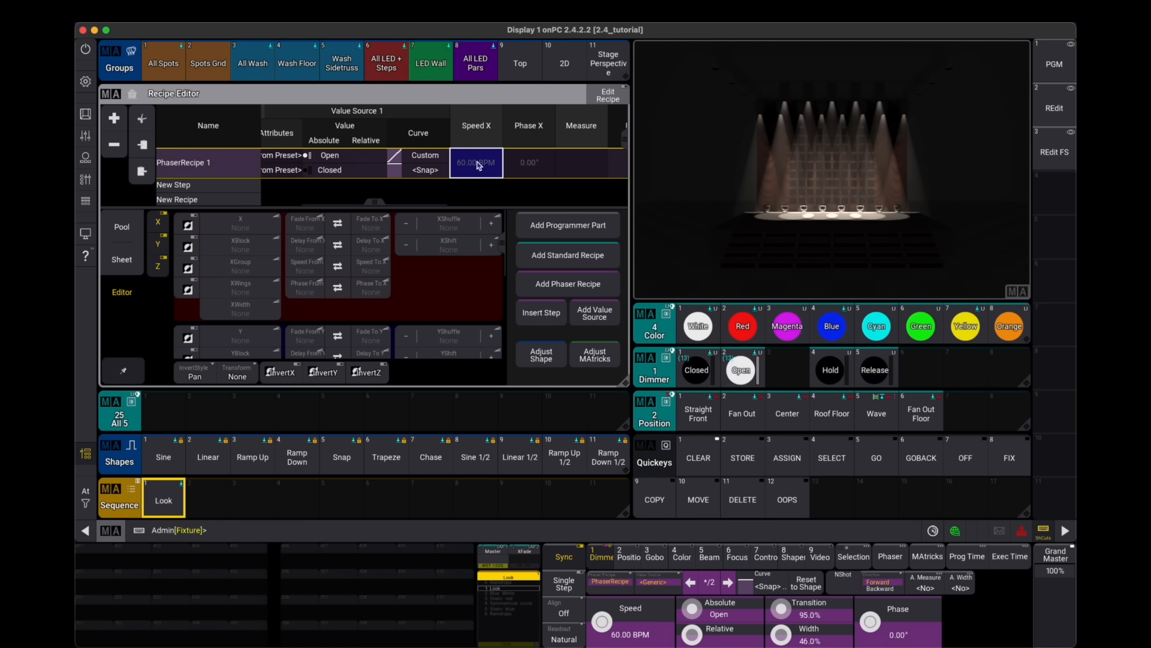
left_click(307, 270)
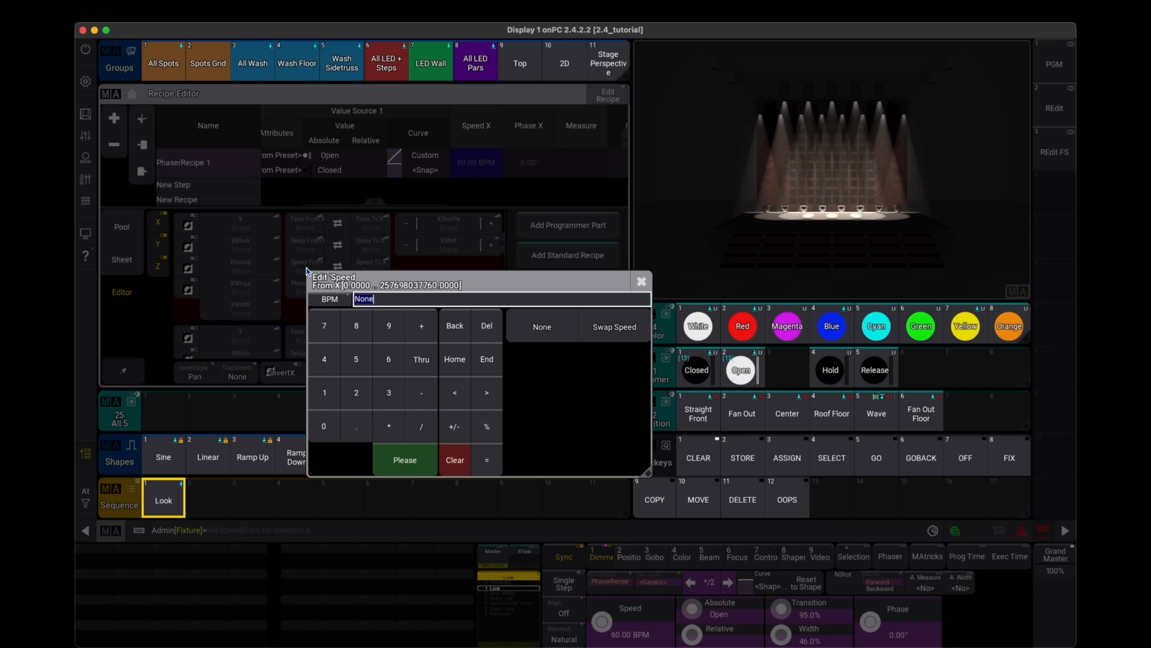
type("120")
key("Return")
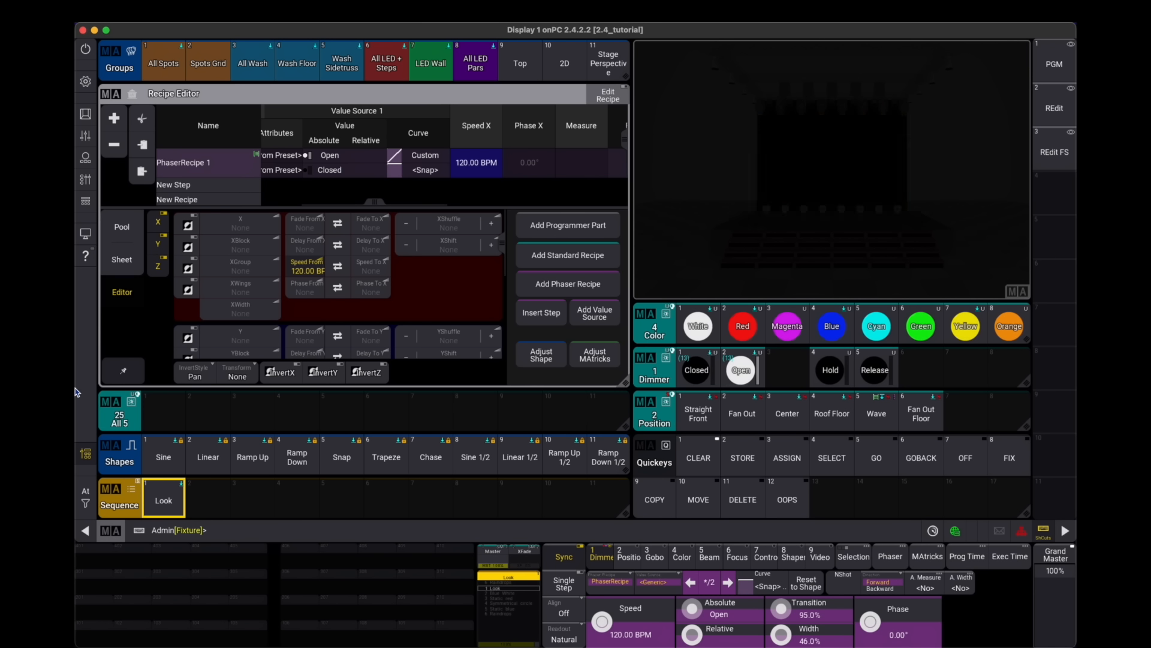
- Store the phaser into the second slot of the All 5 preset pool
left_click_drag(173, 413, 136, 380)
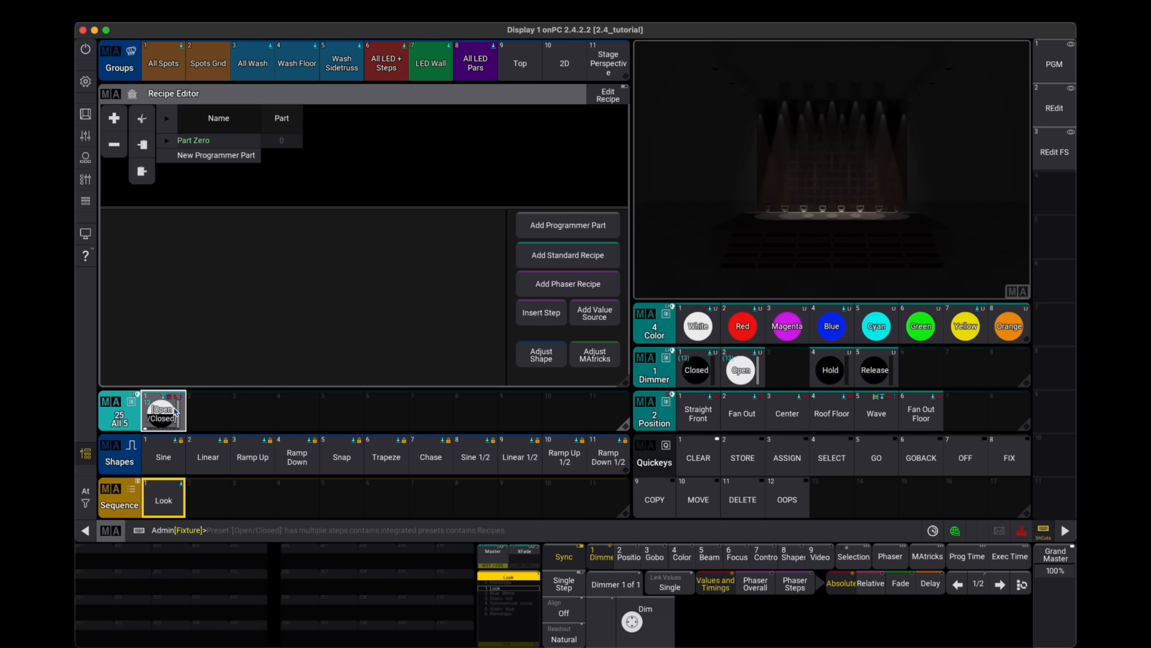
left_click(85, 114)
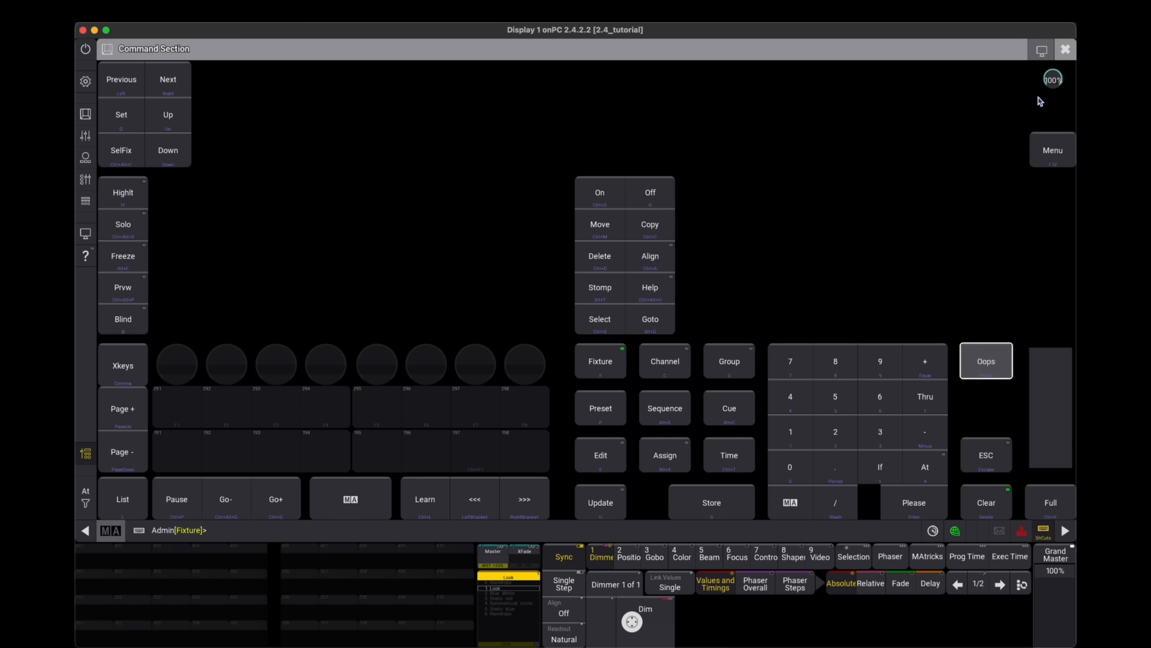
left_click(1066, 49)
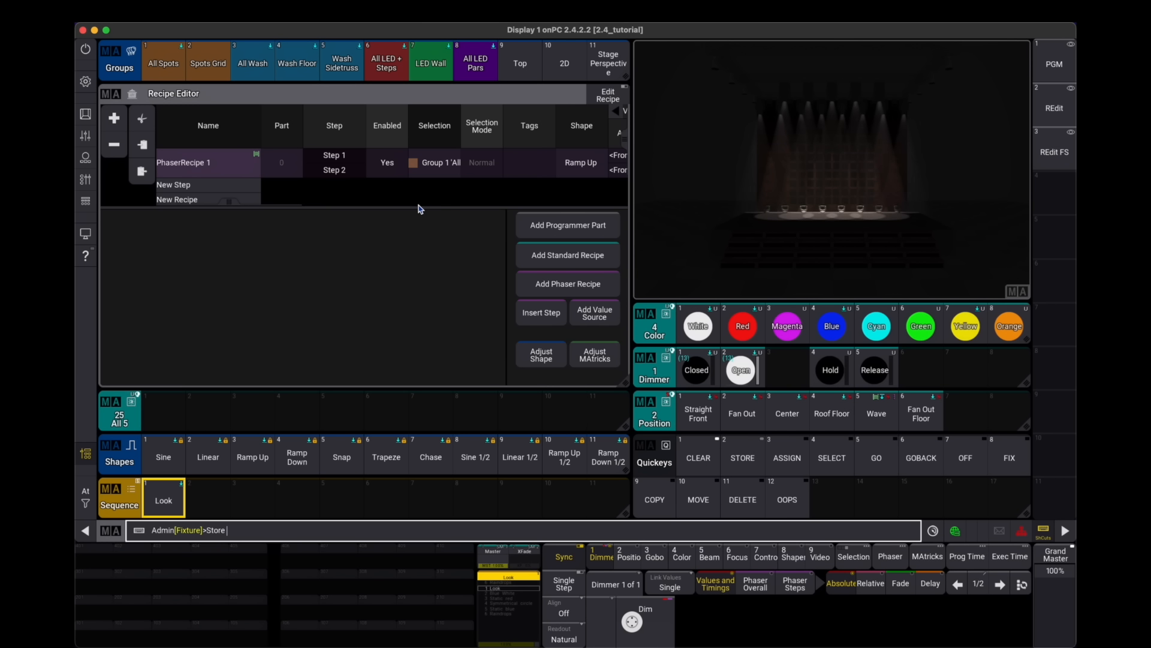
- Set the store settings' Recipe Mode to NoSelection and close the store settings
key("s")
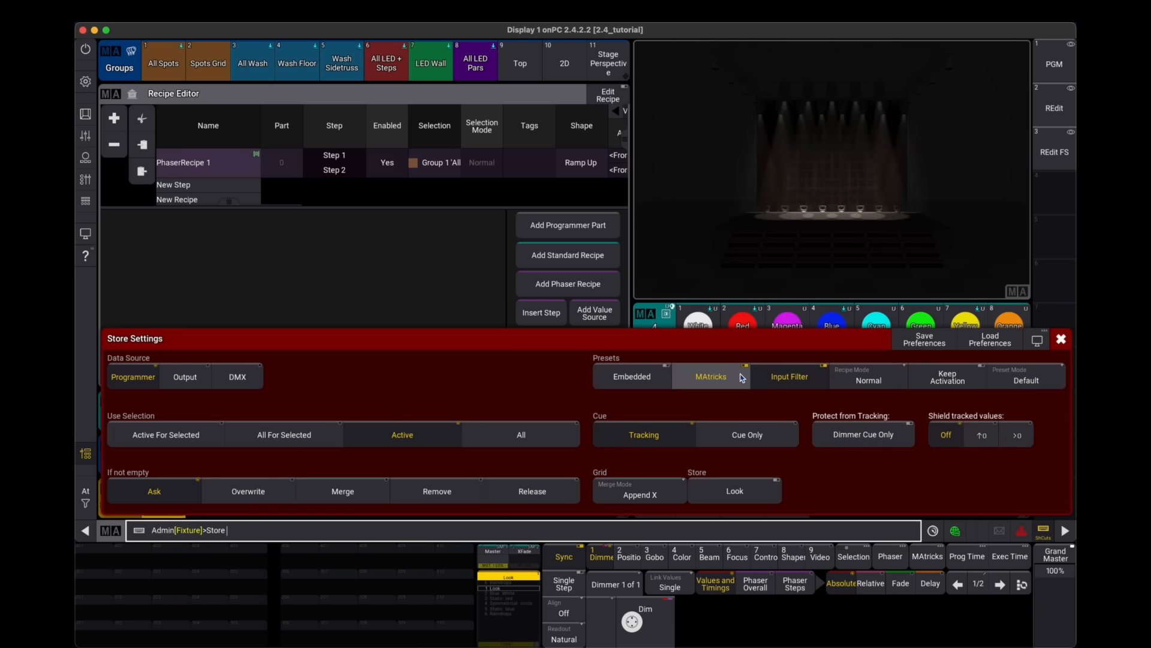
left_click(874, 381)
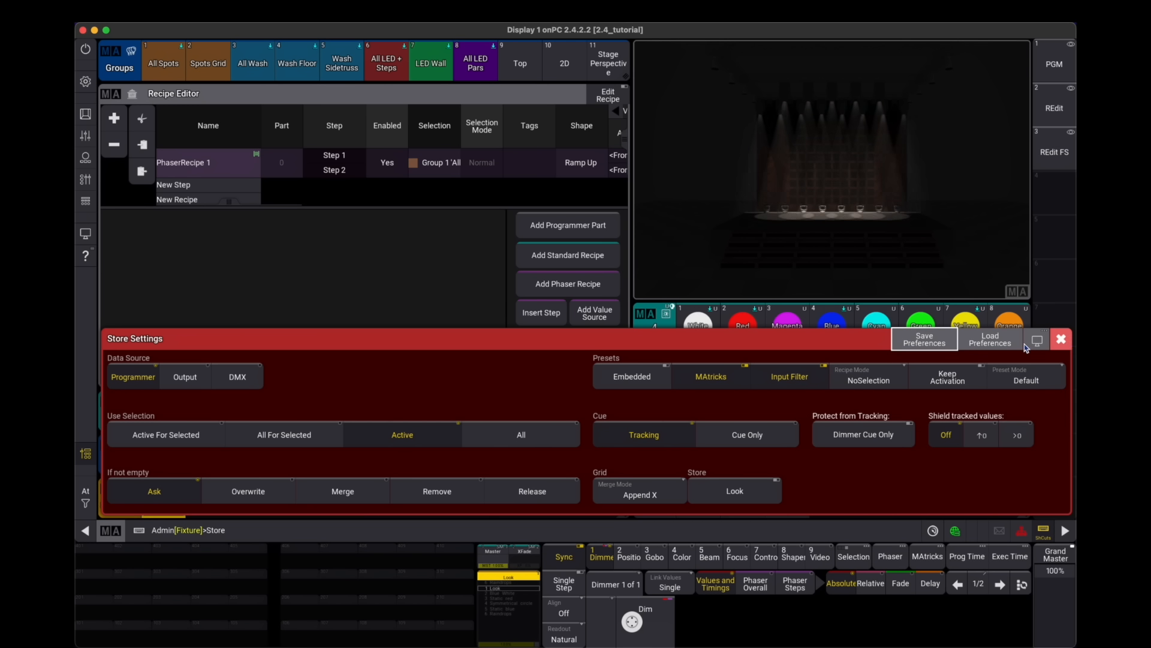
left_click(1061, 339)
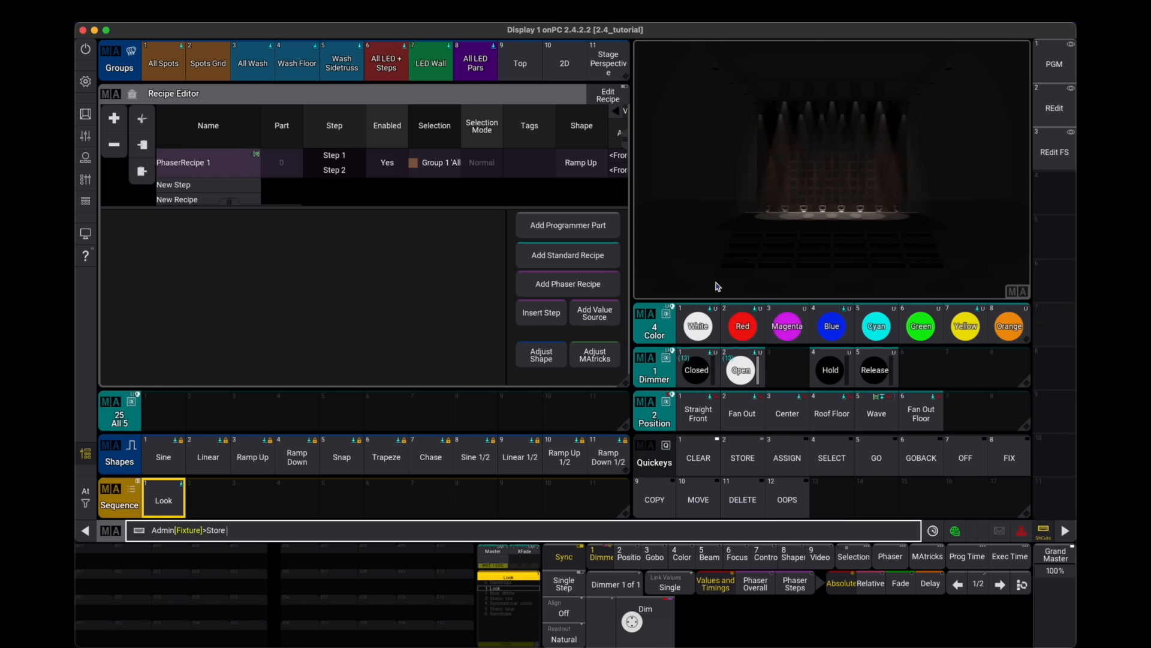
key("Escape")
- Widen the recipe's Selection column to read its full group name
left_click(543, 160)
double_click(462, 125)
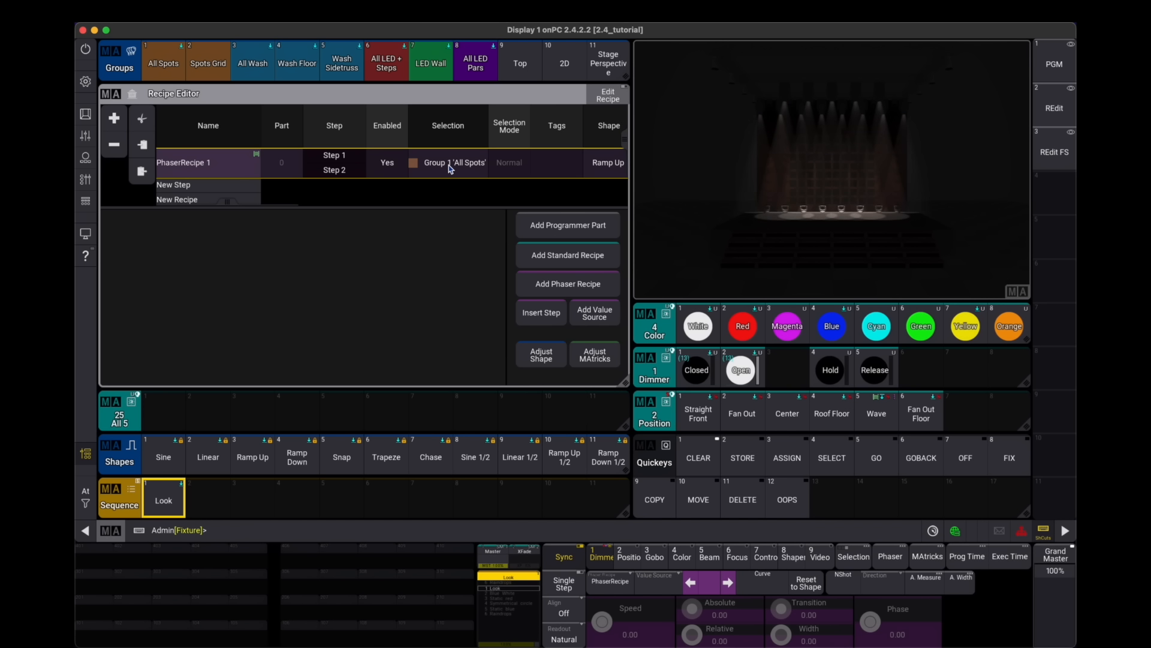
- Store the recipe as the first preset in the All 5 preset pool
key("s")
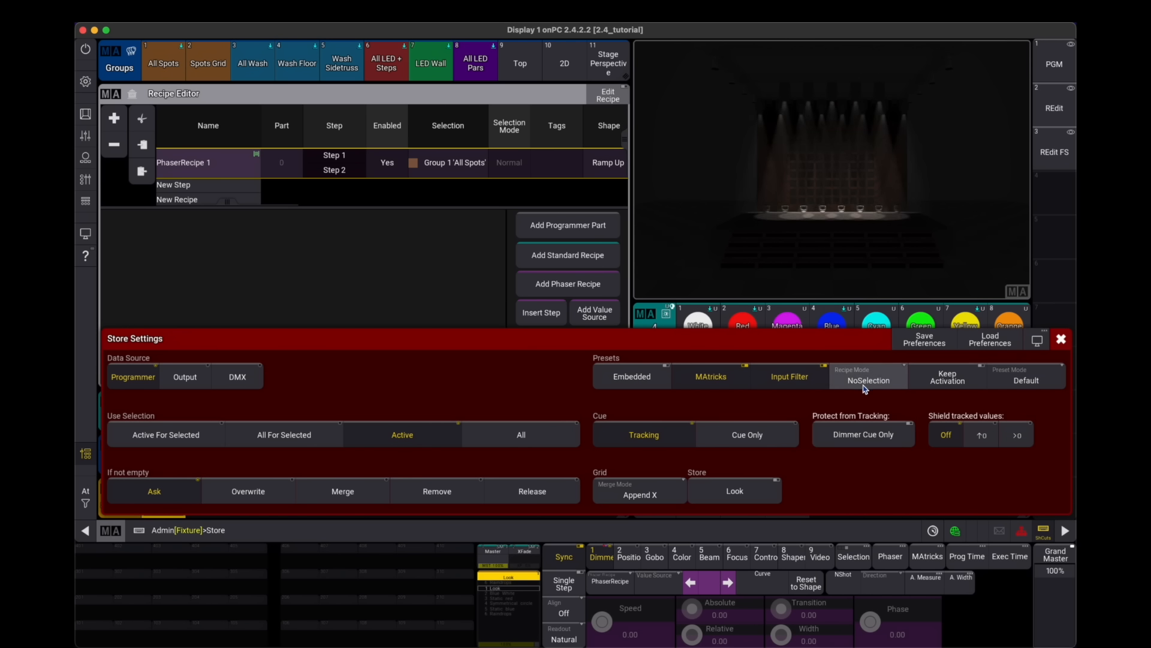
left_click(1062, 340)
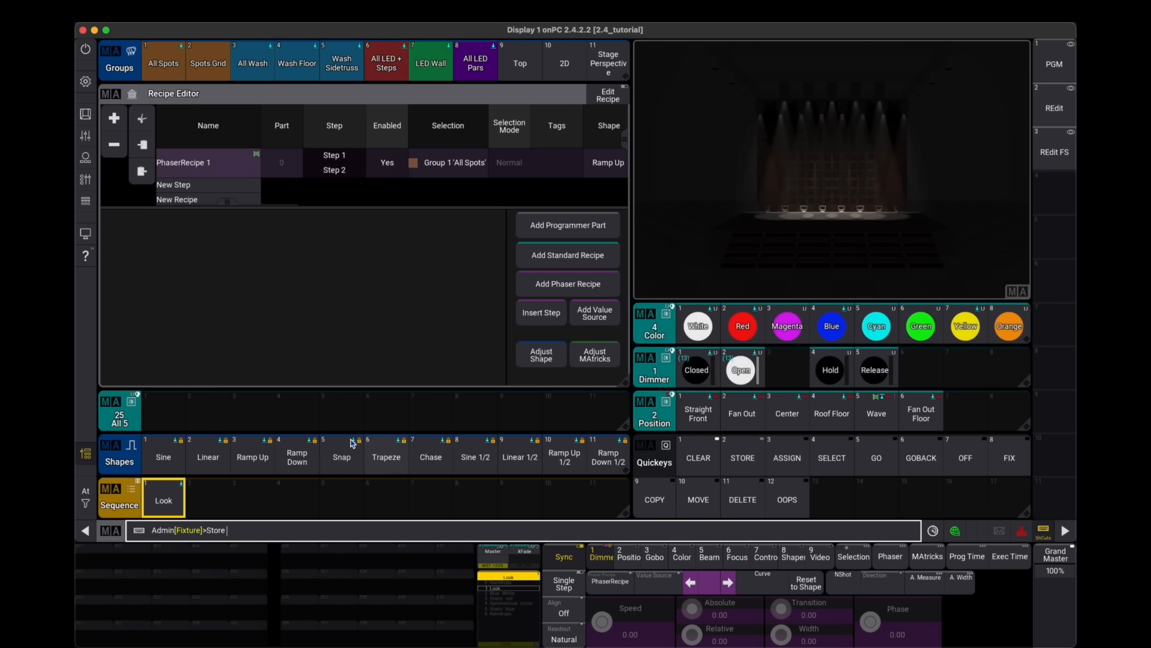
left_click(185, 418)
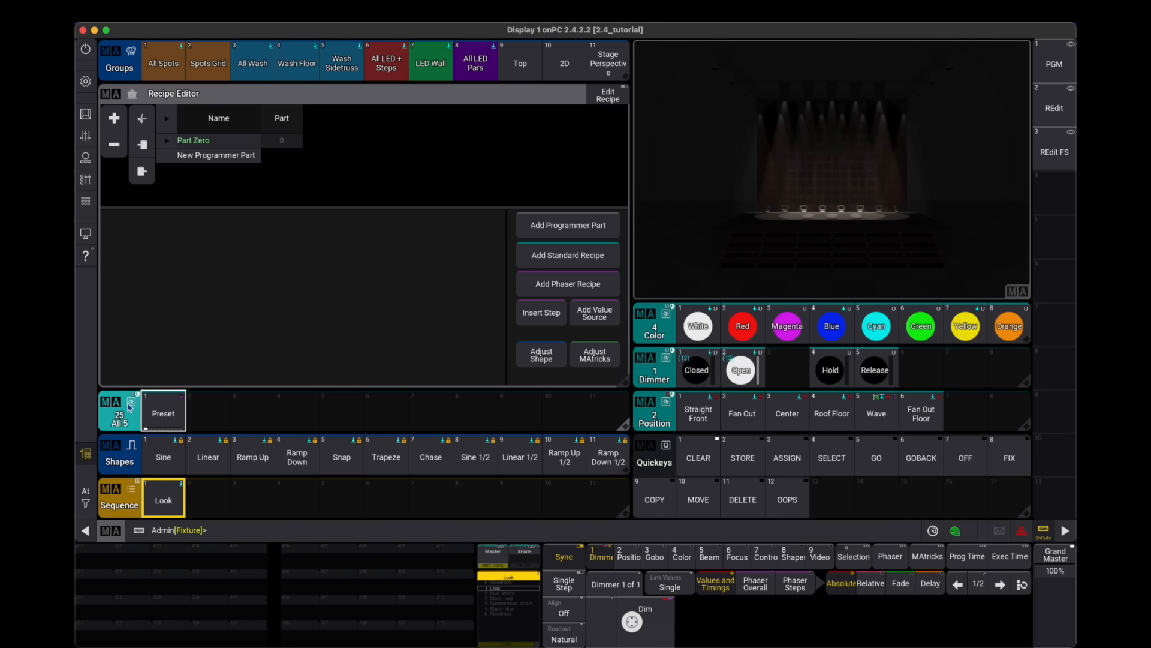
- Test the first All 5 preset by applying it to the LED Wall group, then clear the programmer
left_click(171, 413)
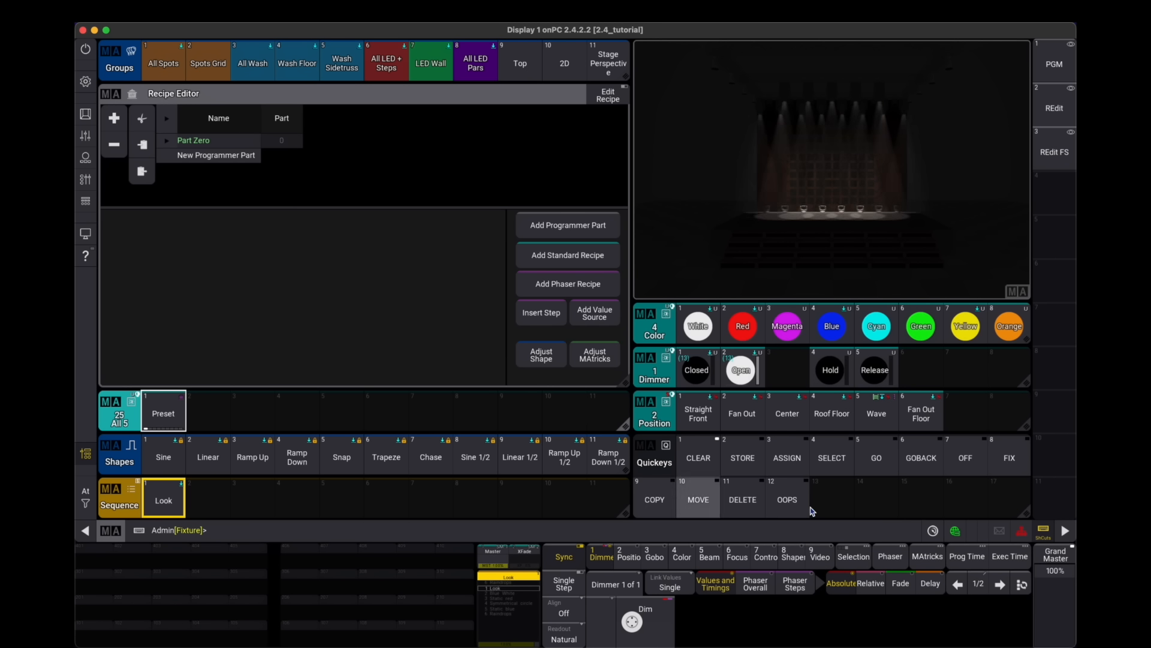
left_click(701, 459)
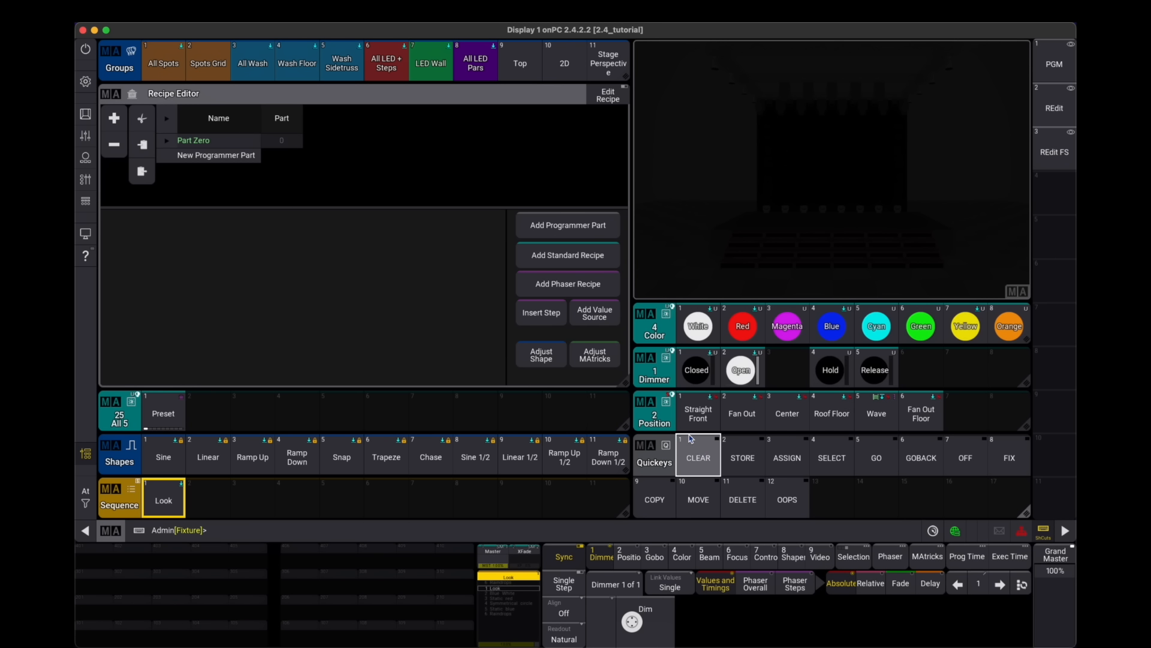
left_click(429, 73)
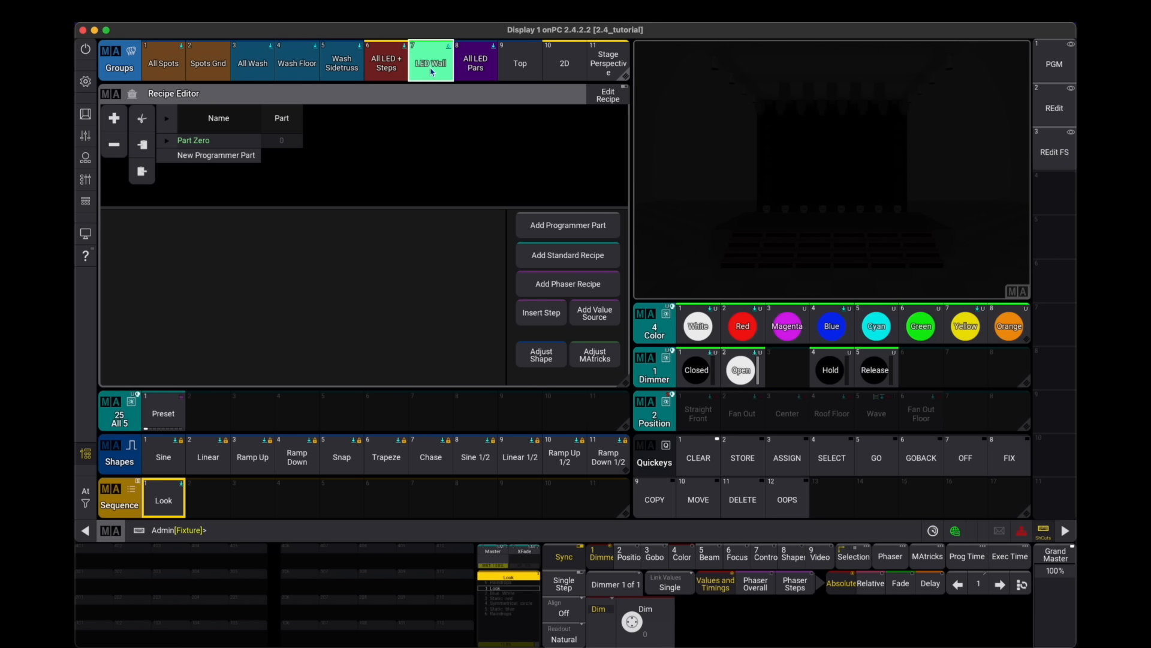
left_click(163, 410)
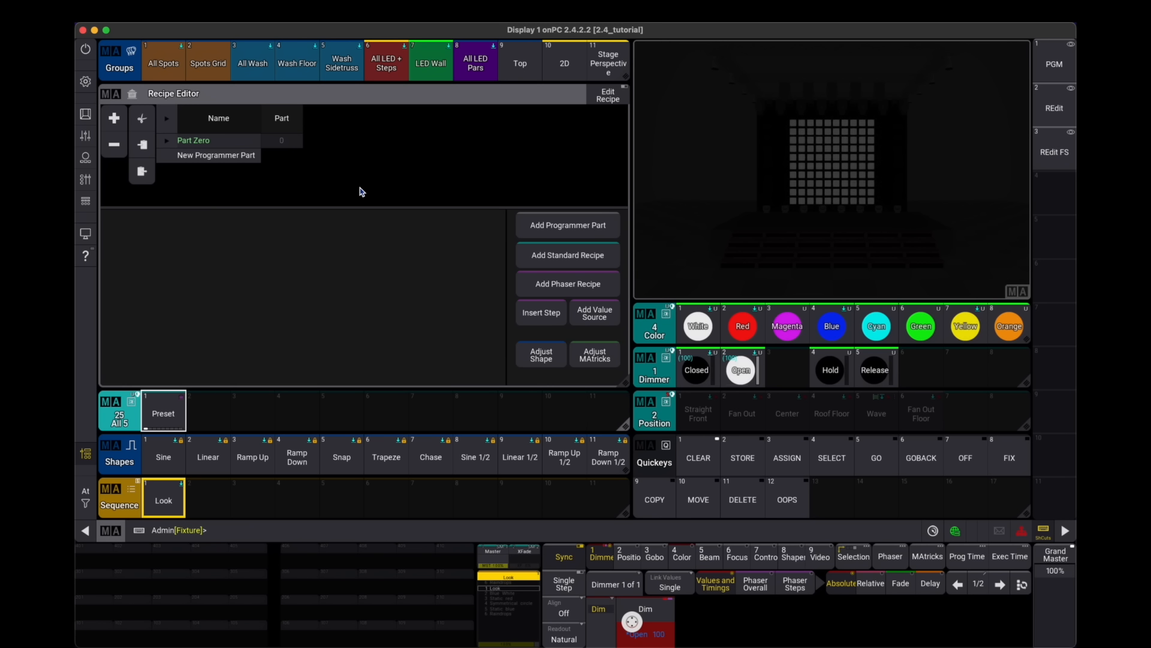
left_click(182, 408)
key("c")
key("c")
key("c")
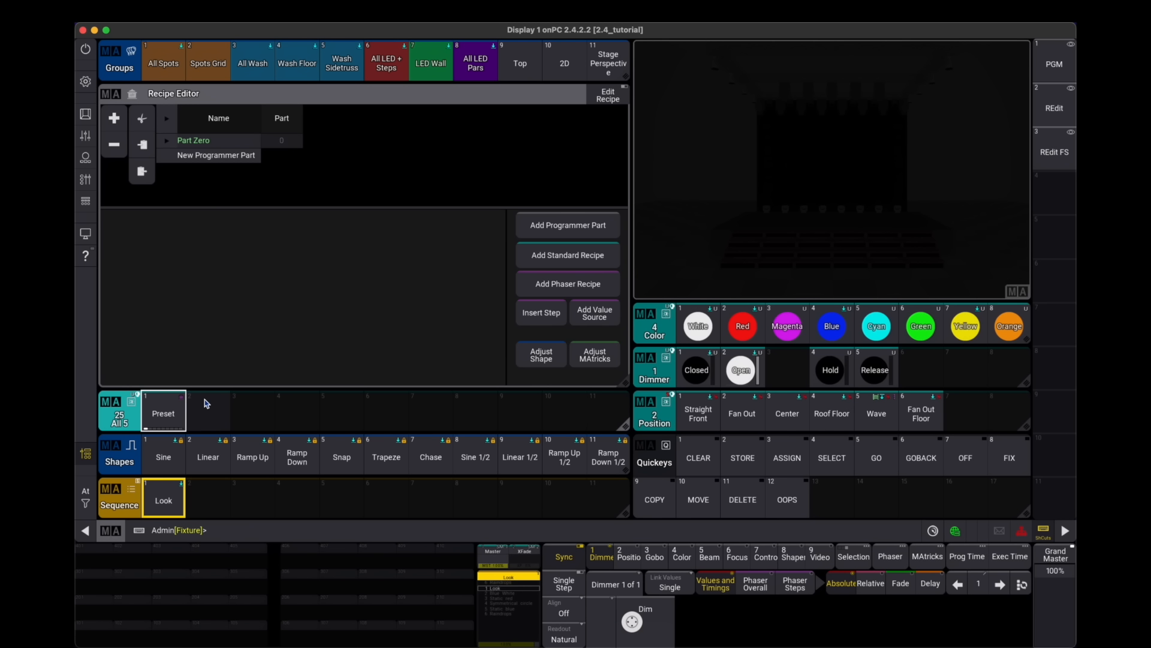
- Add a new phaser recipe with the LED Wall group as its selection
left_click(577, 292)
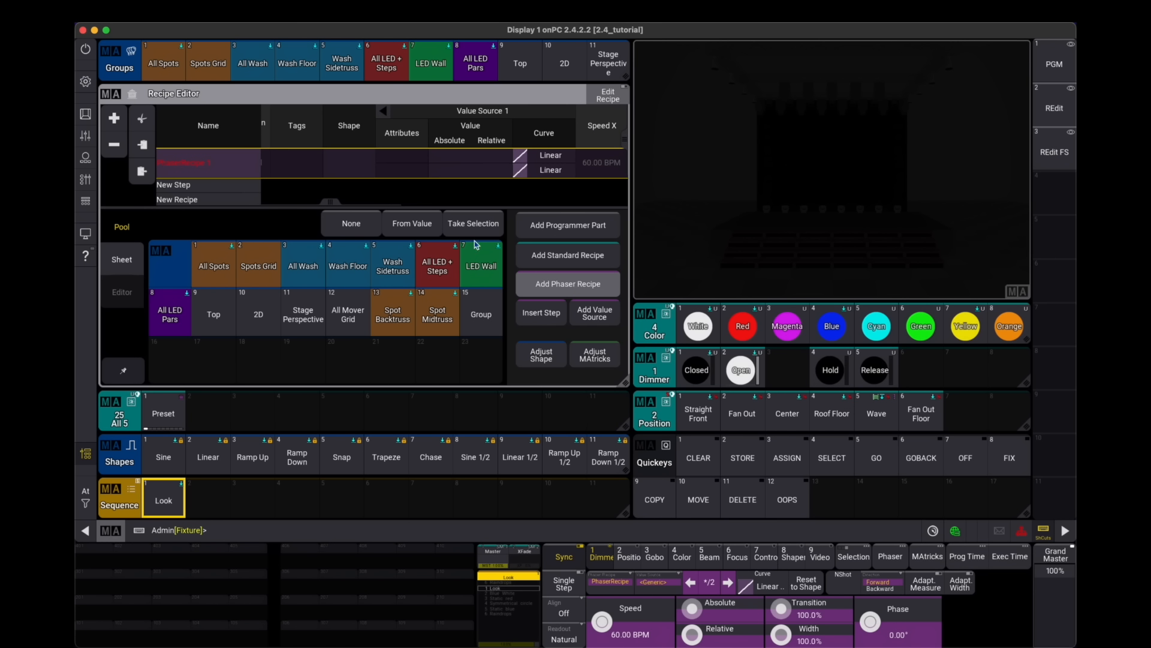
scroll(488, 189, "left", 5)
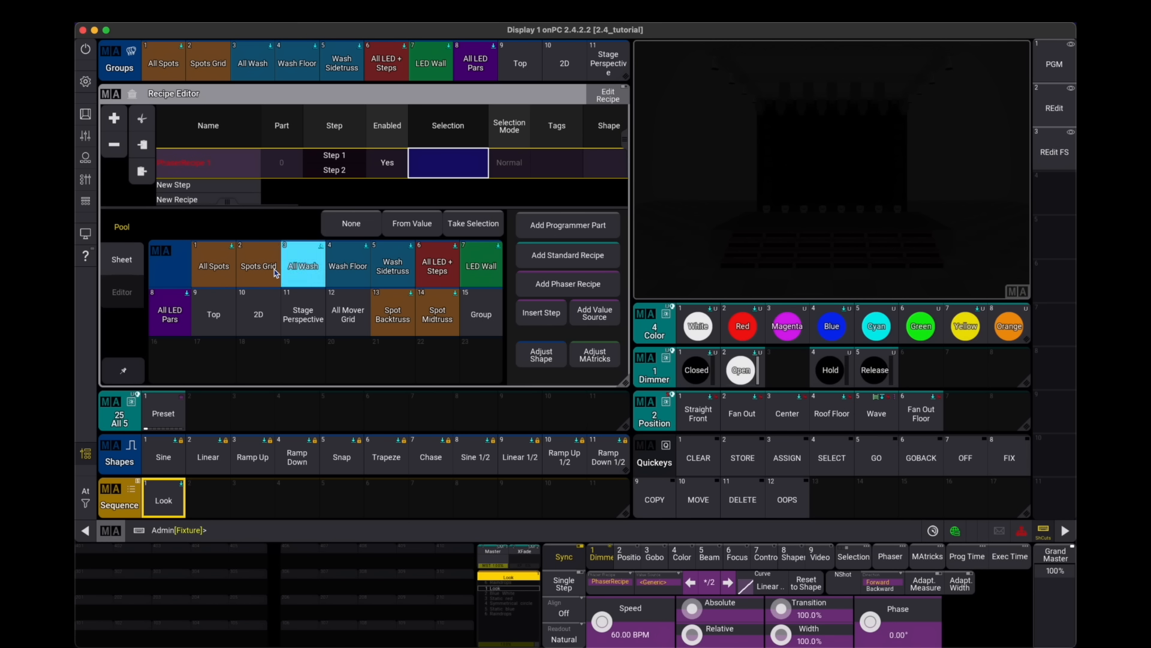
left_click(473, 266)
- Set the new recipe's attribute to Dimmer
scroll(347, 170, "right", 5)
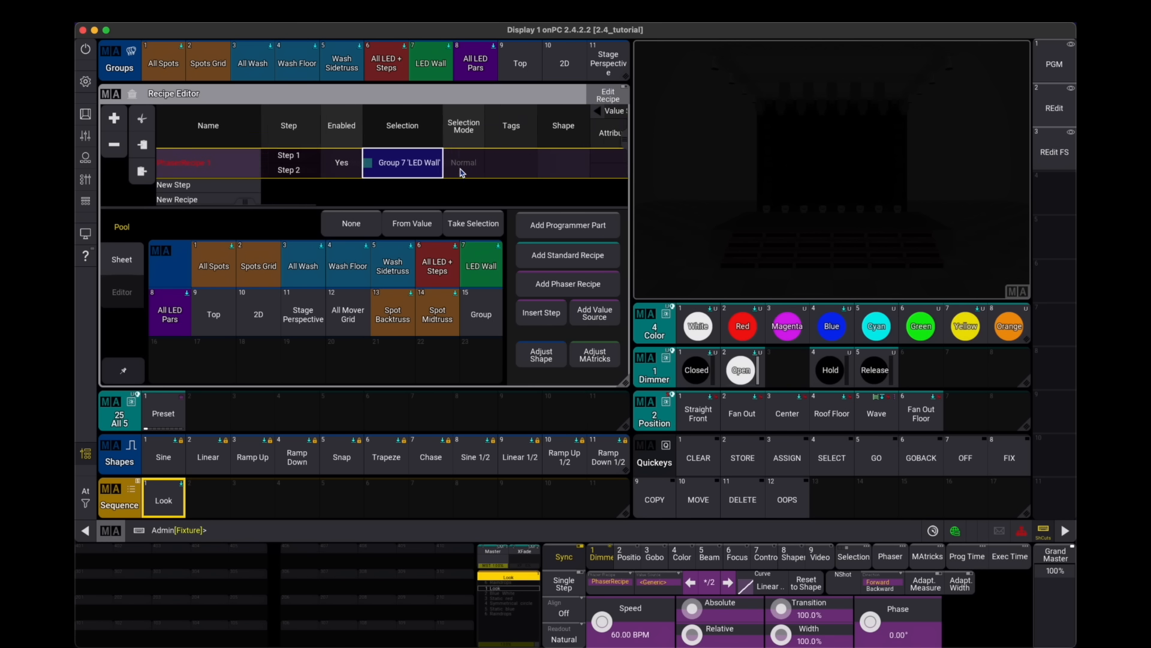
scroll(331, 174, "right", 1)
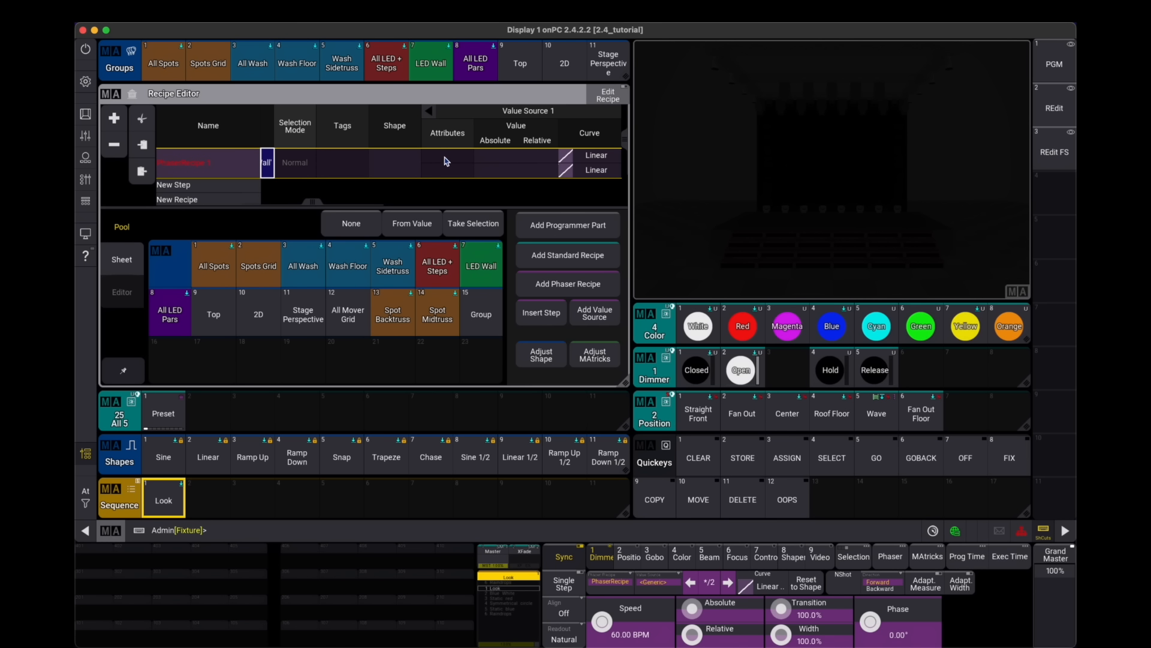
left_click(453, 171)
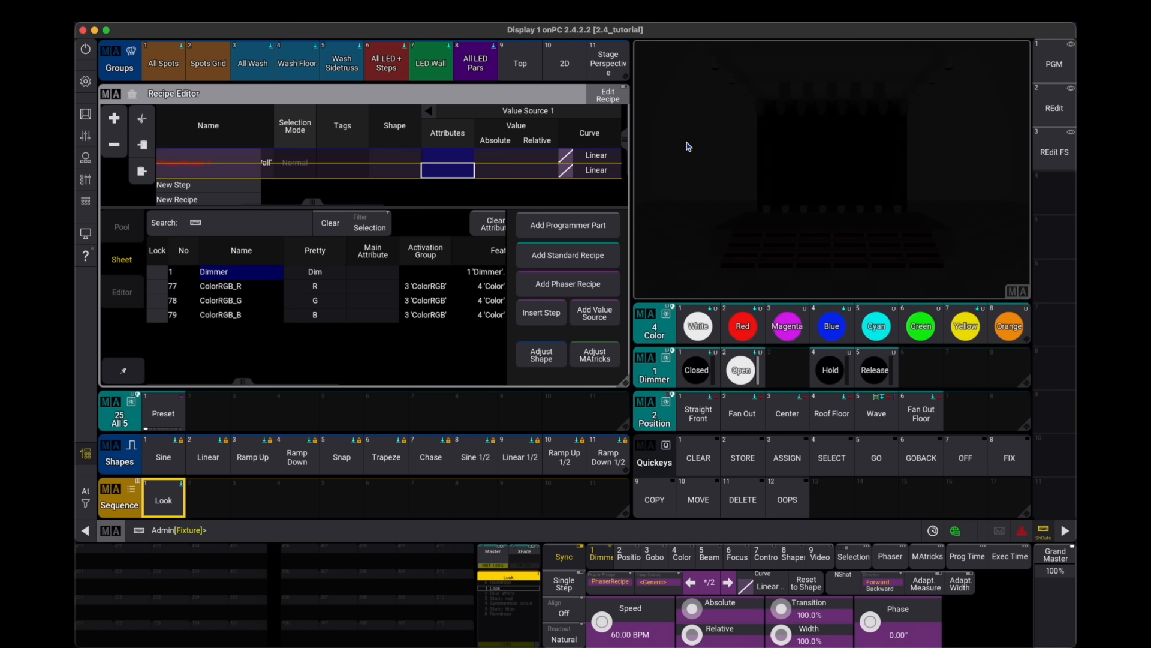
left_click(232, 277)
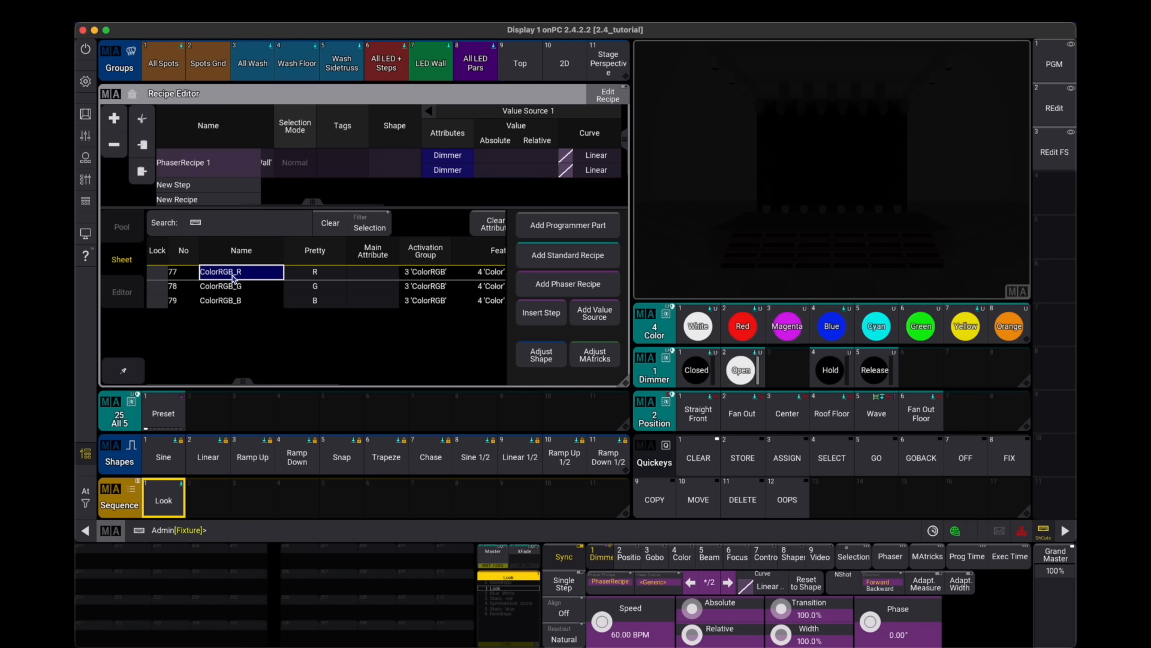
- Set step 1's absolute Dimmer value to 100
left_click(496, 157)
right_click(495, 159)
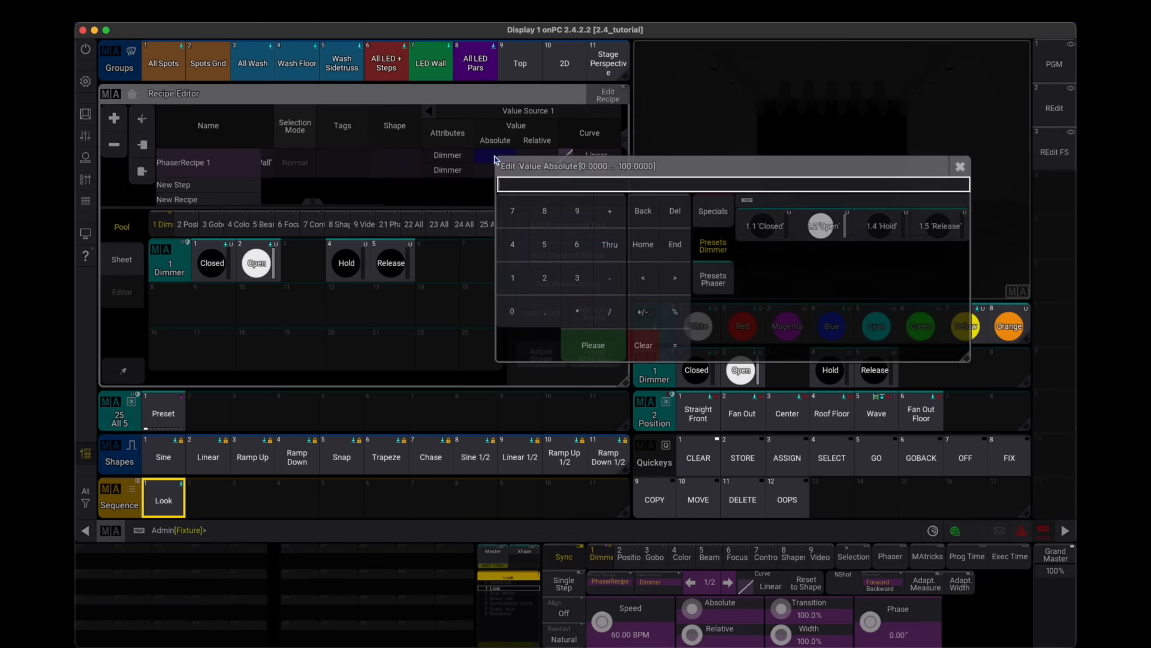
left_click(513, 284)
double_click(514, 313)
left_click(592, 354)
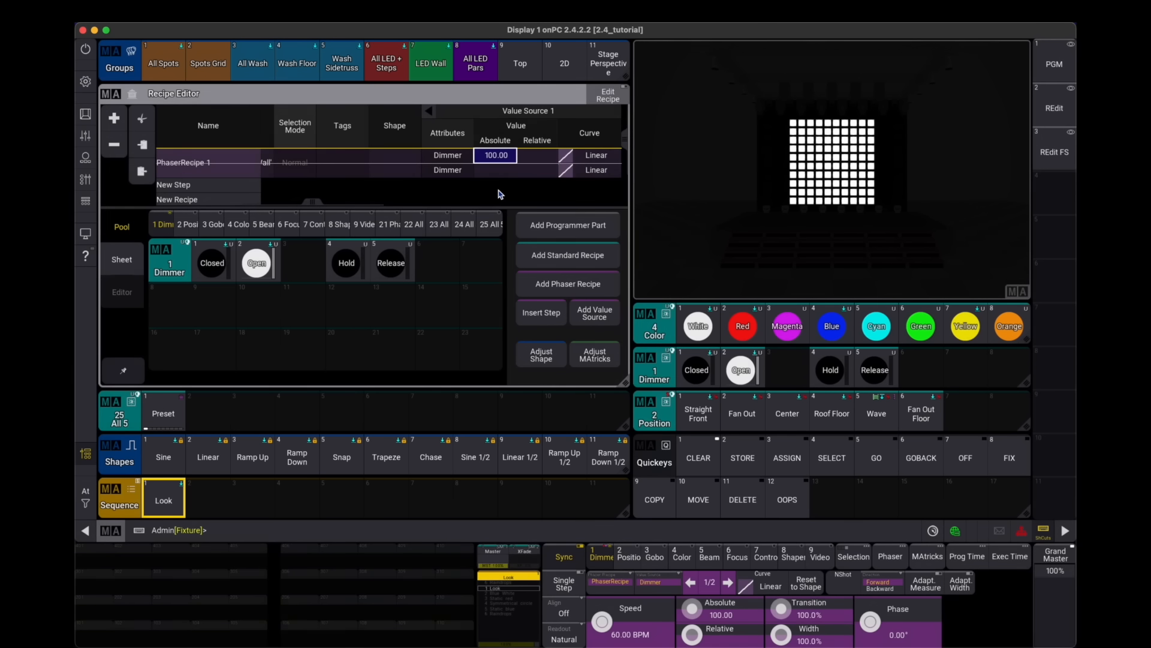
- Set step 2's absolute Dimmer value to 0
right_click(499, 172)
left_click(525, 344)
left_click(580, 363)
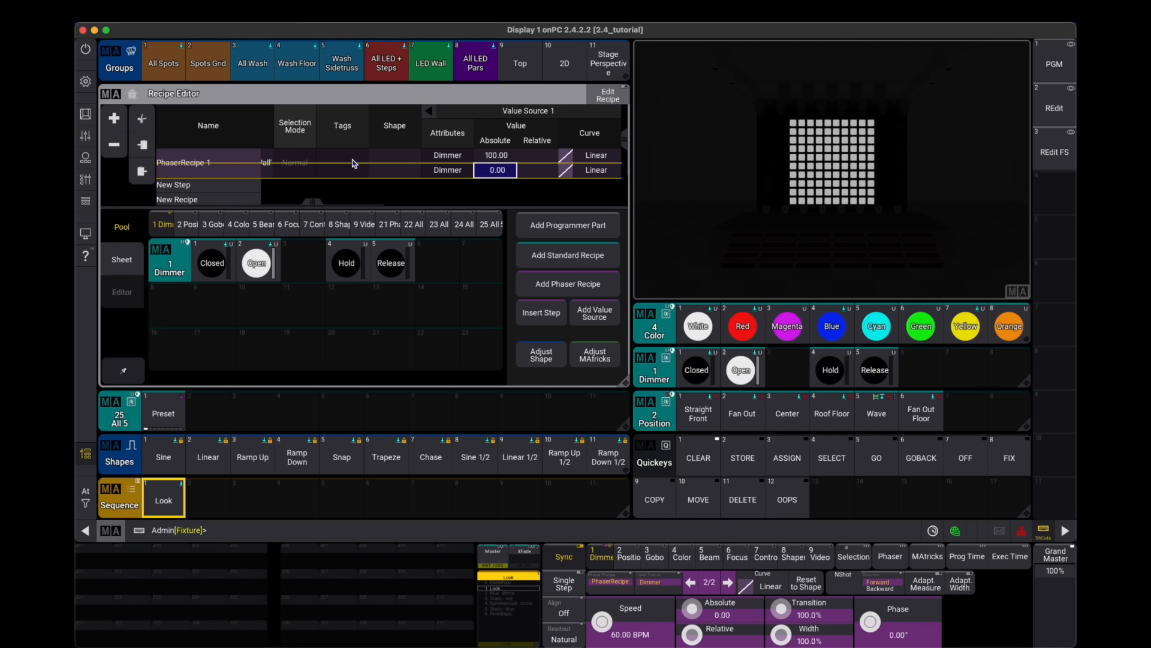
- Set the recipe's shape to Sine 1/2 from the shapes pool
left_click(406, 171)
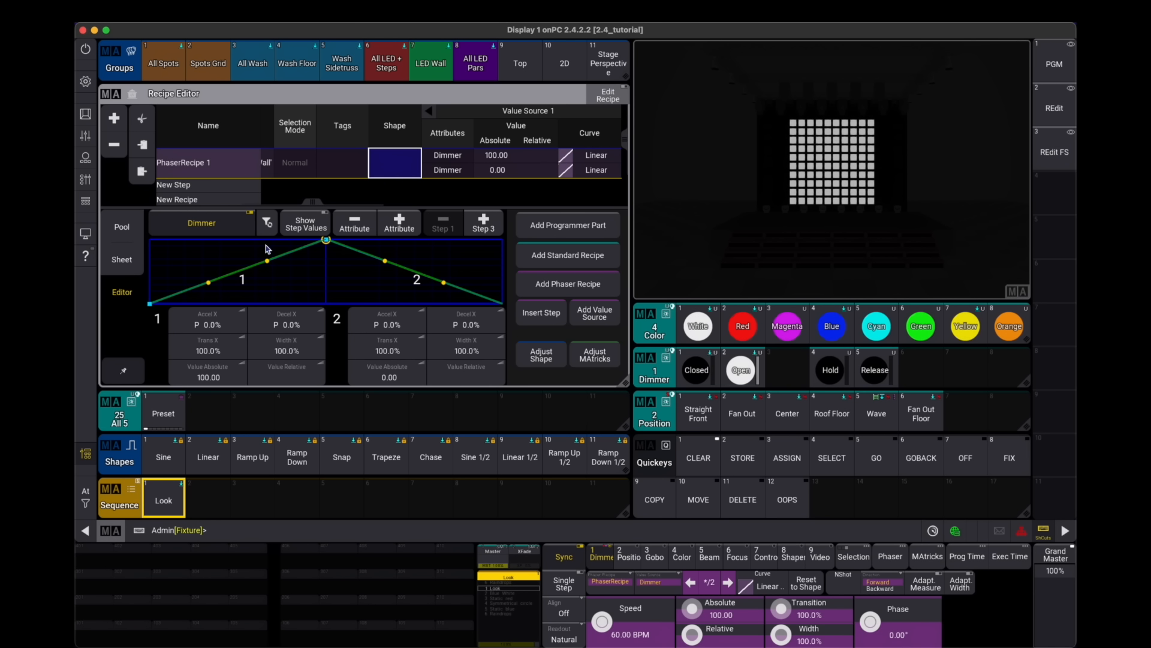
left_click(122, 227)
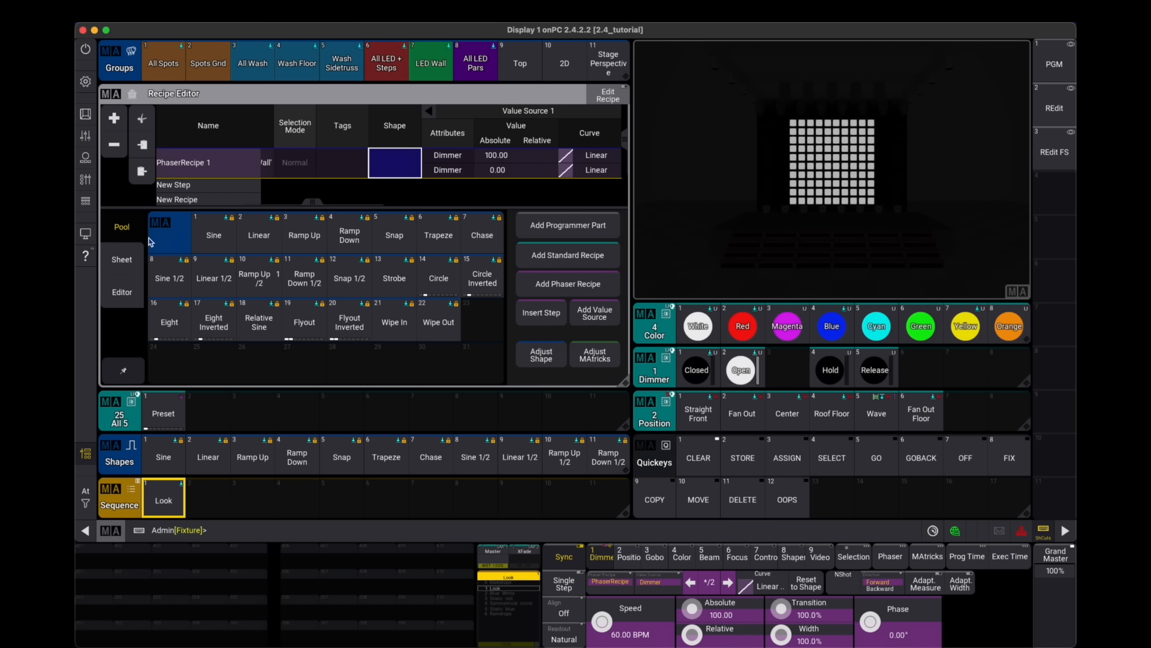
left_click(230, 260)
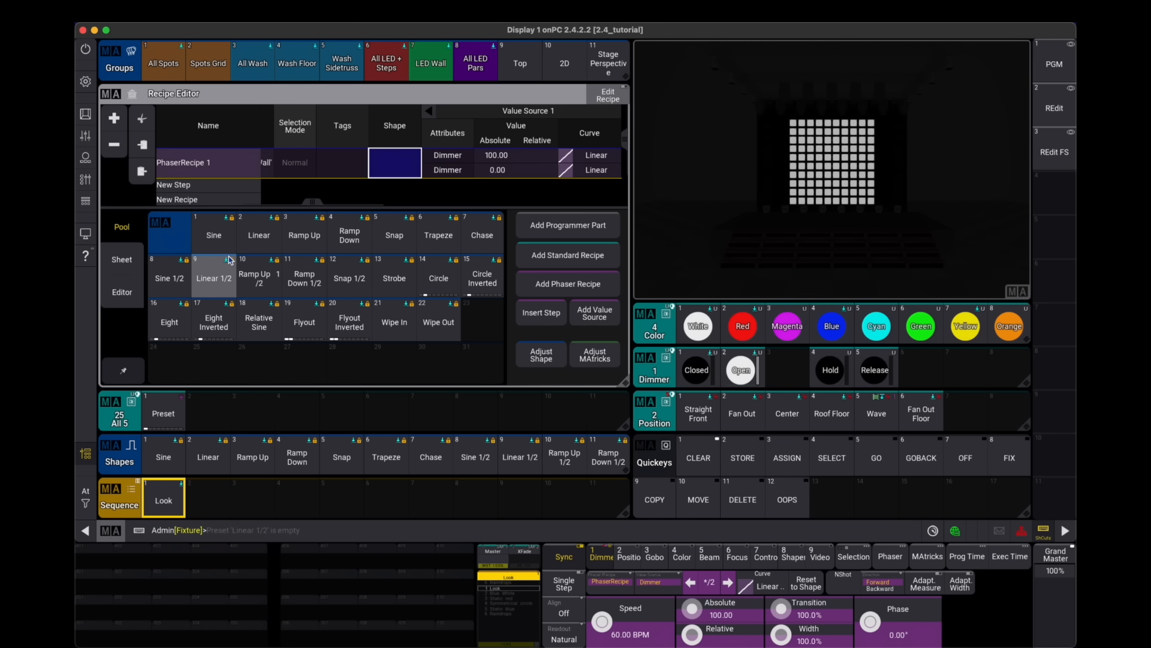
left_click(177, 284)
left_click(178, 281)
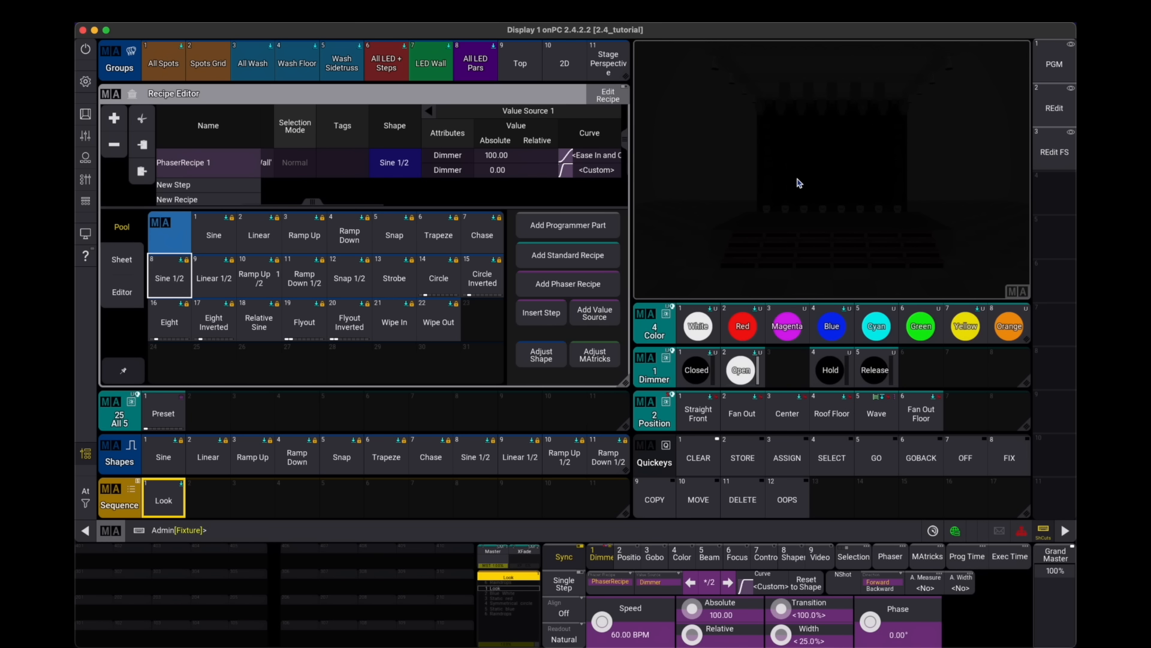
- Set the recipe's MAtricks X Group to 3 and X Wings to 2
left_click_drag(517, 171, 323, 172)
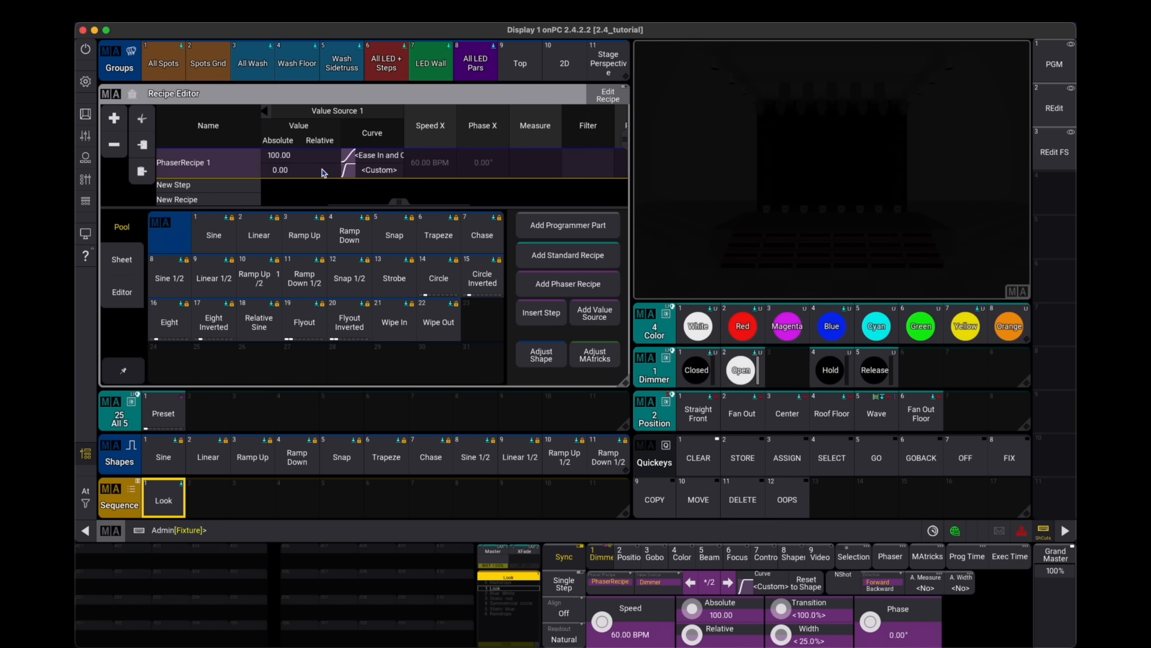
left_click_drag(451, 171, 401, 174)
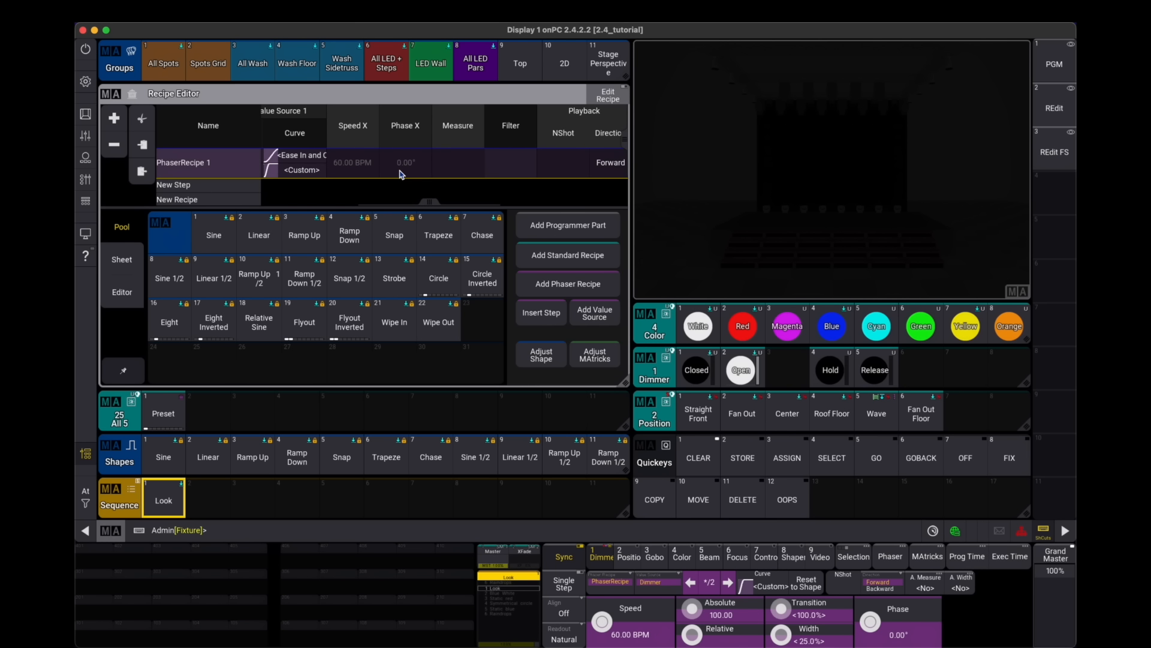
left_click_drag(547, 172, 391, 178)
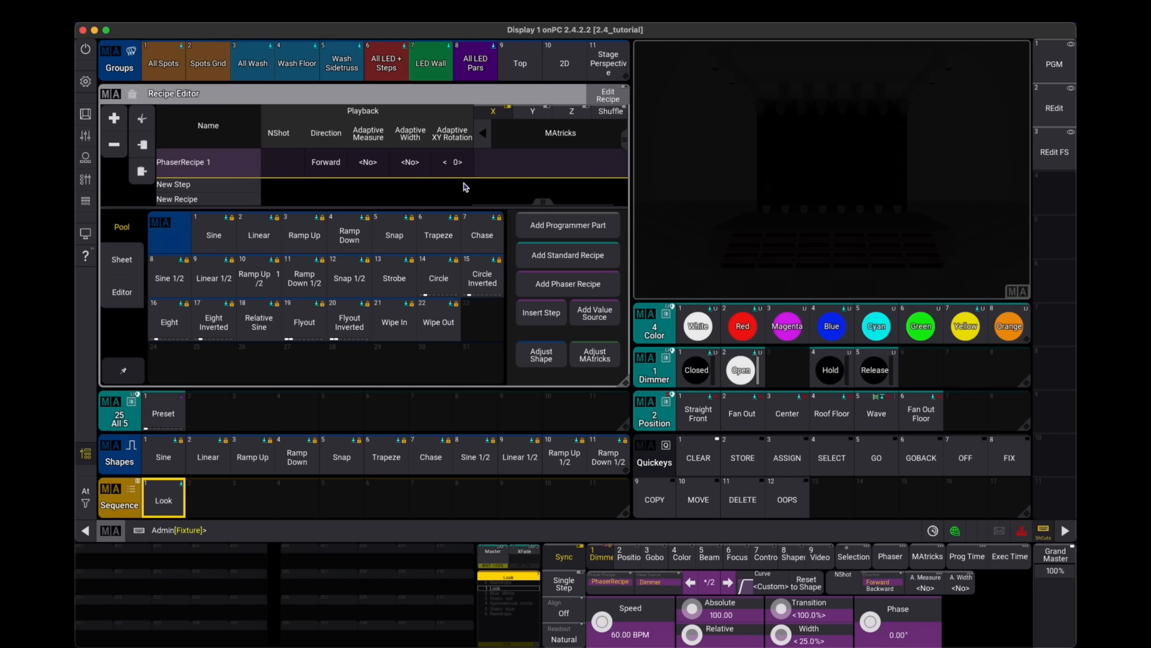
left_click(510, 170)
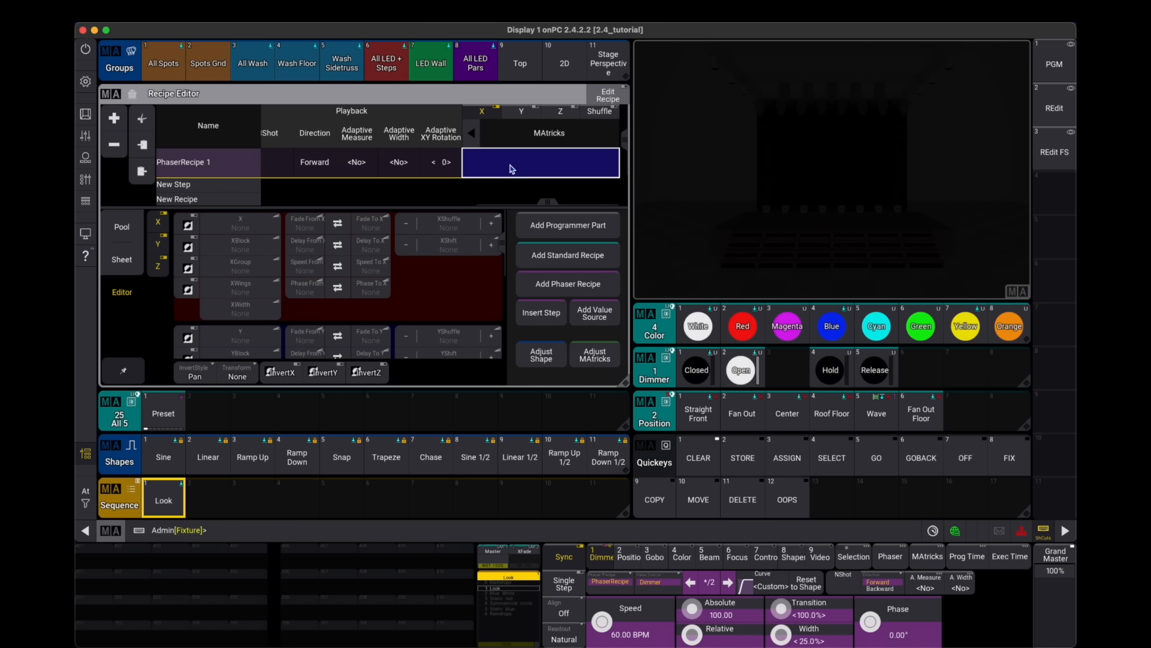
left_click_drag(241, 271, 298, 319)
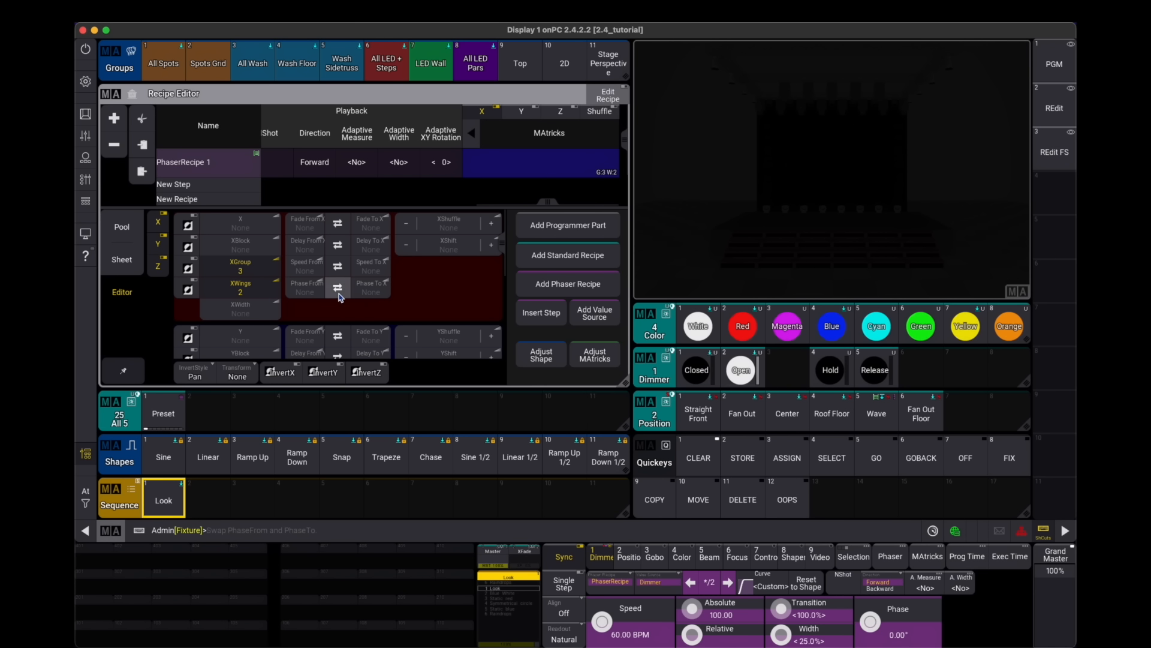
- Set the MAtricks X phase from 0° to 360° and change the X Group to 6
left_click(305, 288)
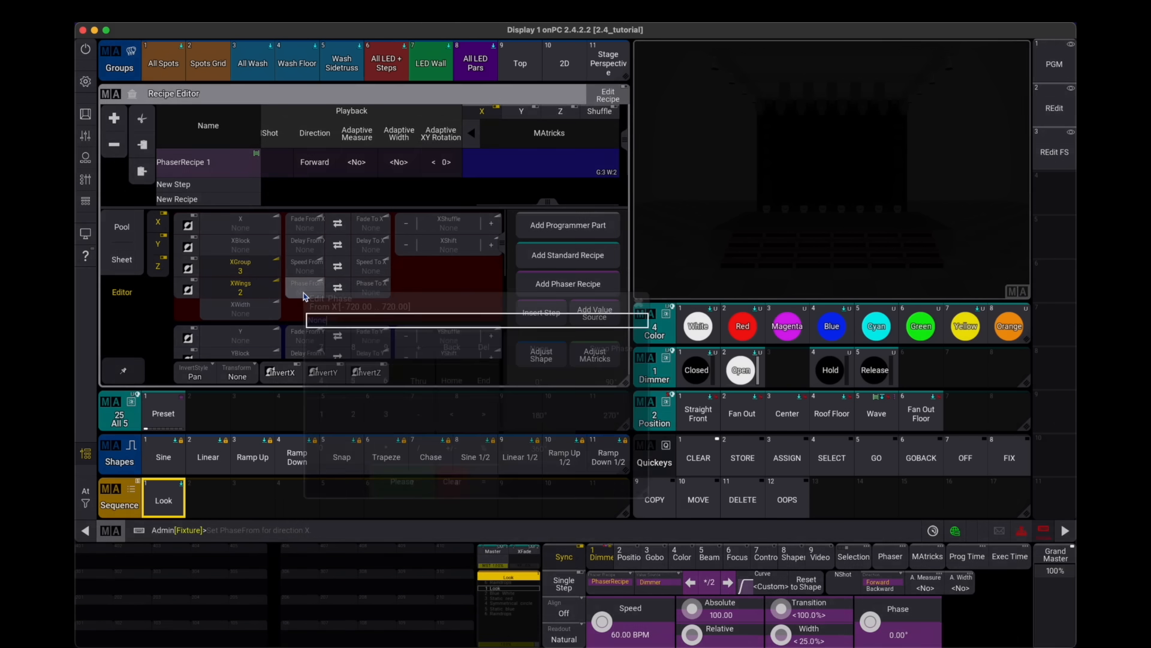
left_click(402, 480)
left_click(381, 294)
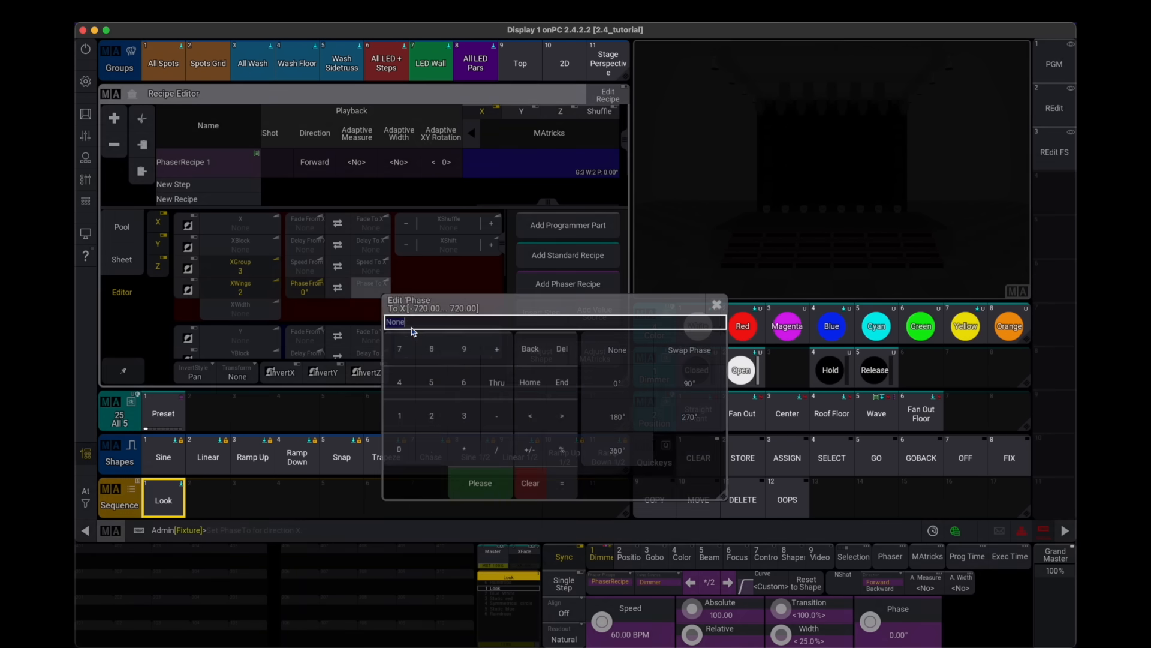
left_click(612, 454)
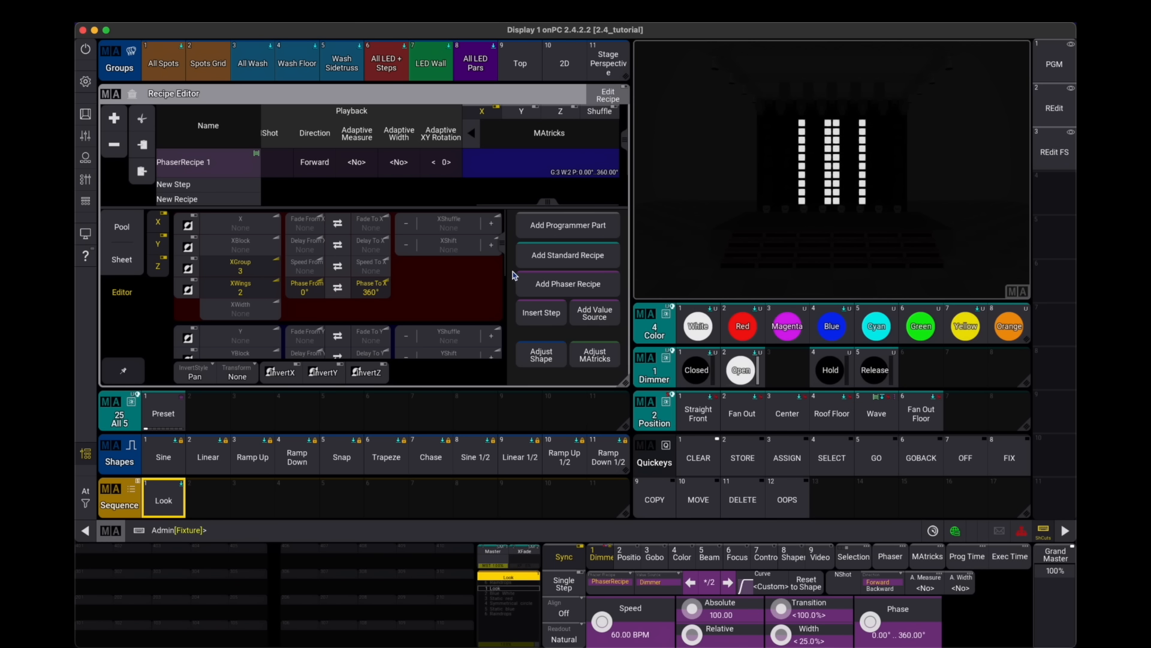
left_click_drag(258, 274, 312, 299)
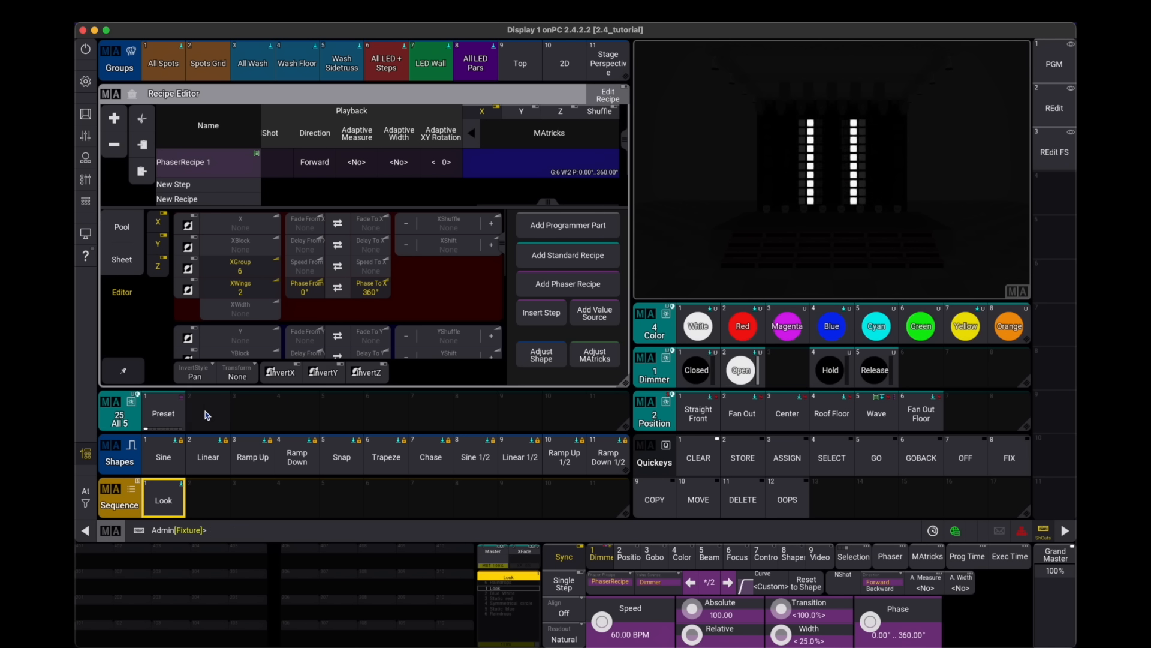
- Store the recipe as the second preset in the All 5 pool and clear the programmer
left_click_drag(192, 379, 178, 379)
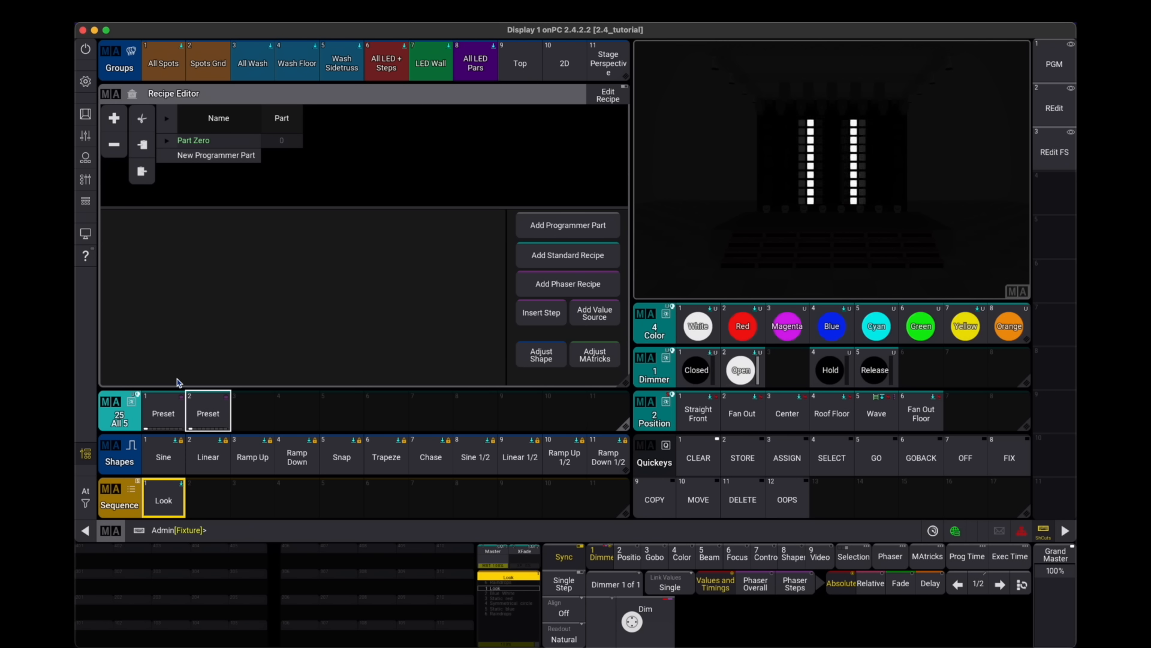
left_click(699, 458)
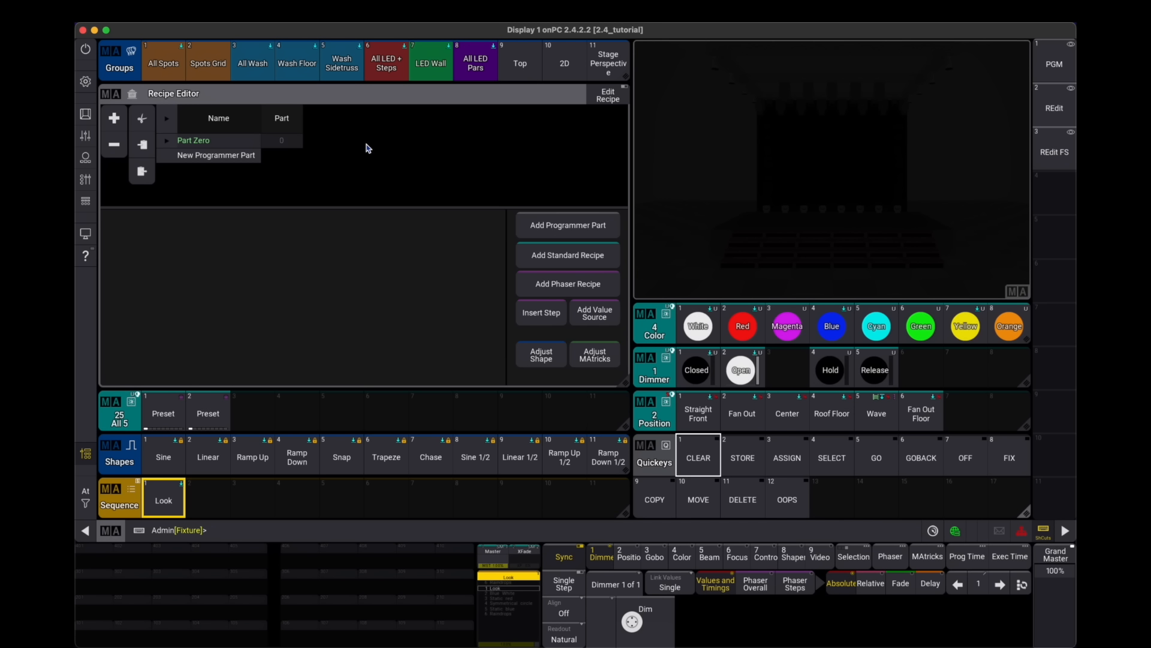
- Test the second All 5 preset by applying it to the Spots Grid group
left_click(298, 63)
left_click(210, 68)
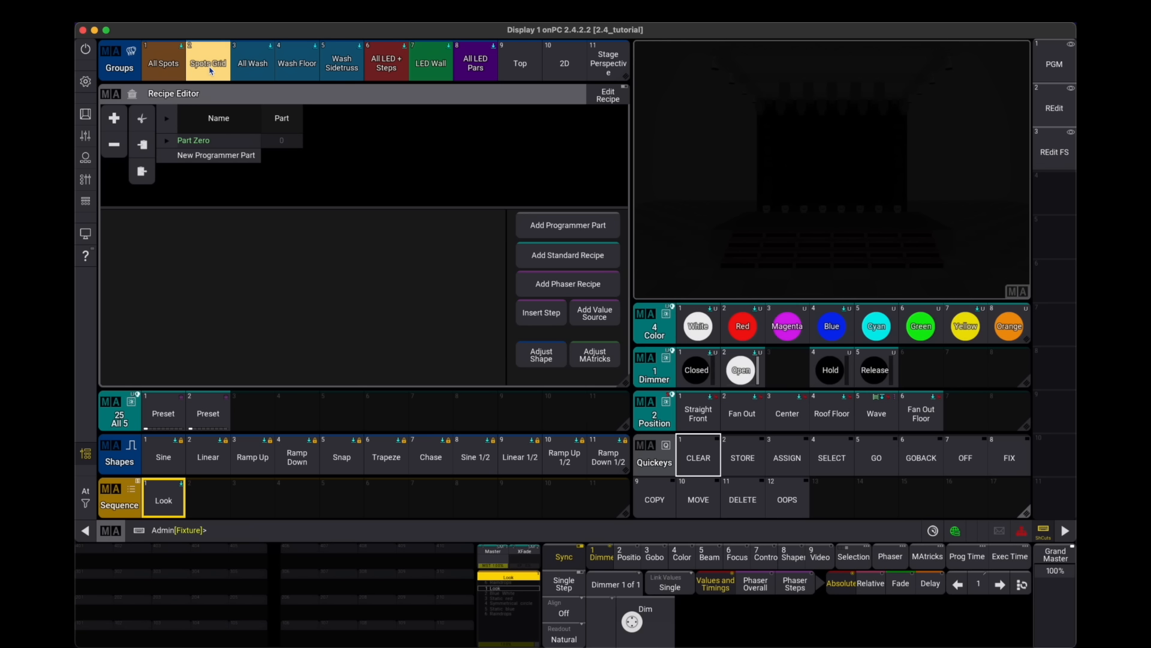
left_click(213, 411)
left_click(213, 411)
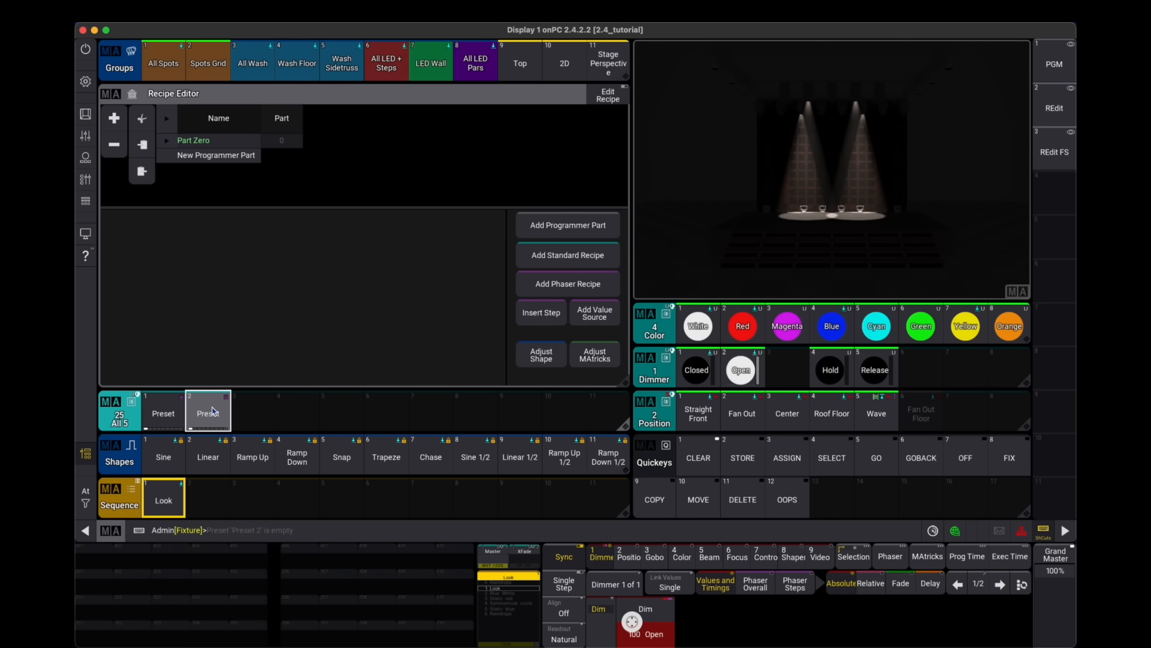
left_click(206, 414)
- Open the second All 5 preset for editing in the recipe editor view
left_click(1036, 69)
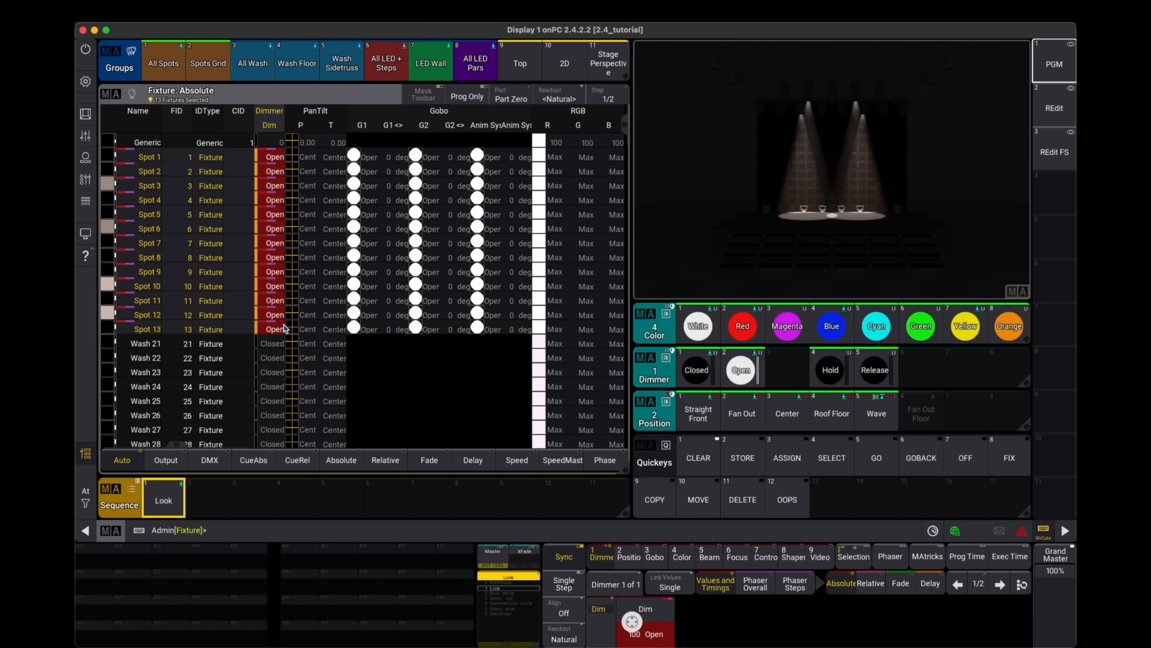
left_click(1072, 103)
left_click(216, 416)
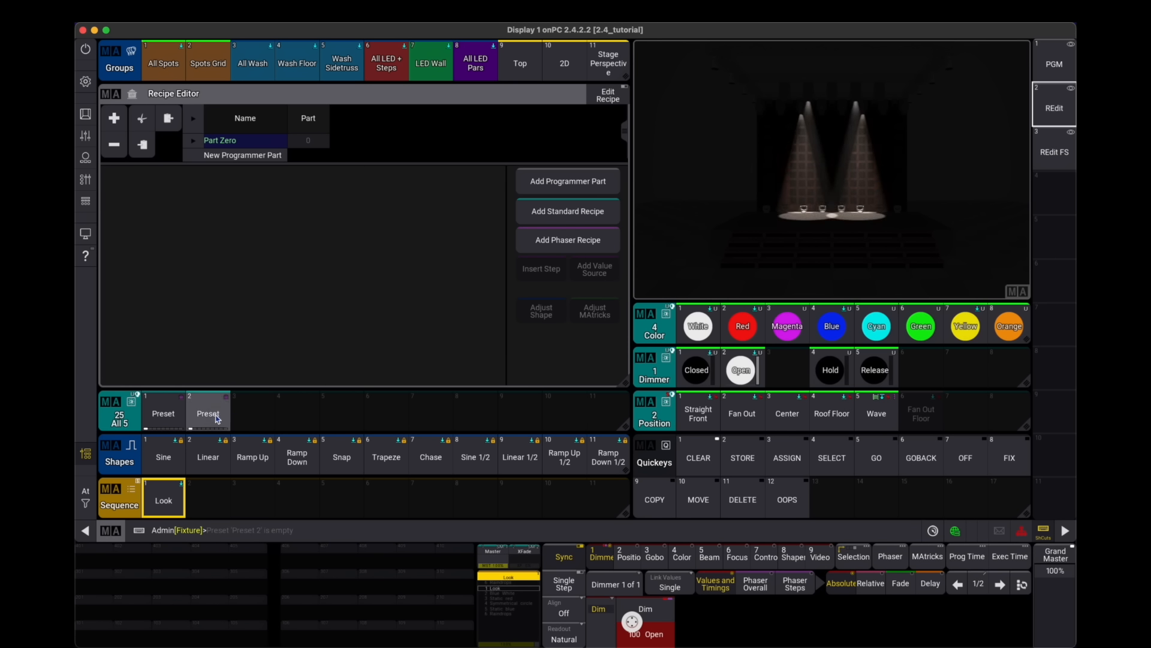
left_click(217, 418)
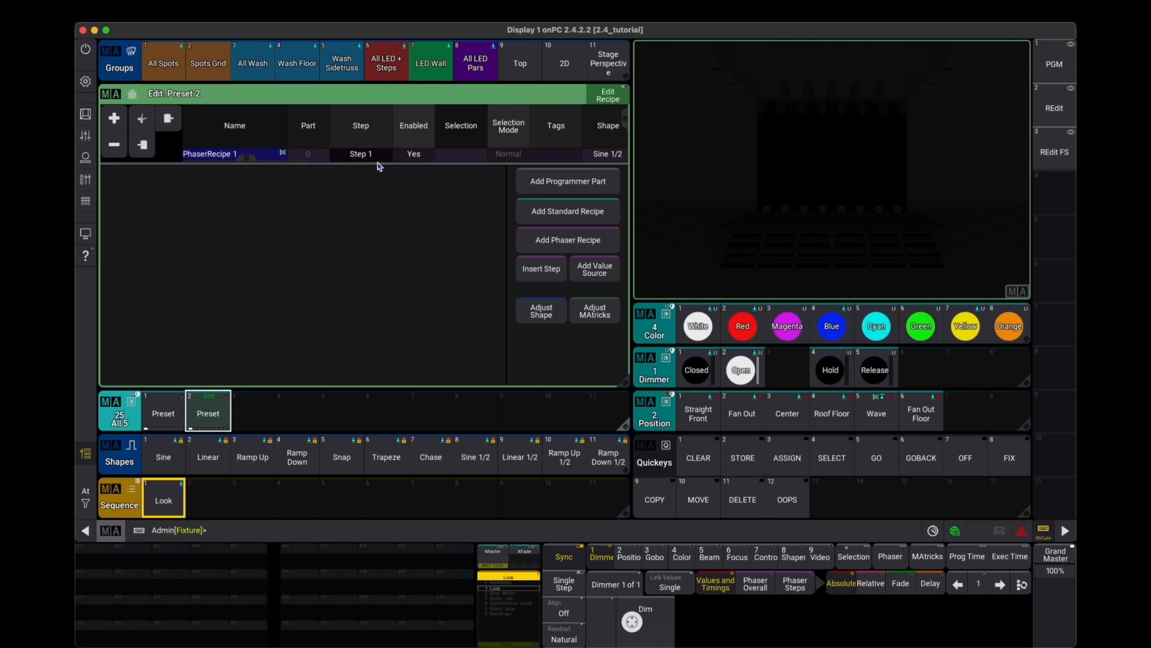
- Review the preset's phaser recipe columns and its MAtricks settings in the editor
left_click_drag(367, 164, 361, 252)
left_click_drag(510, 170, 250, 172)
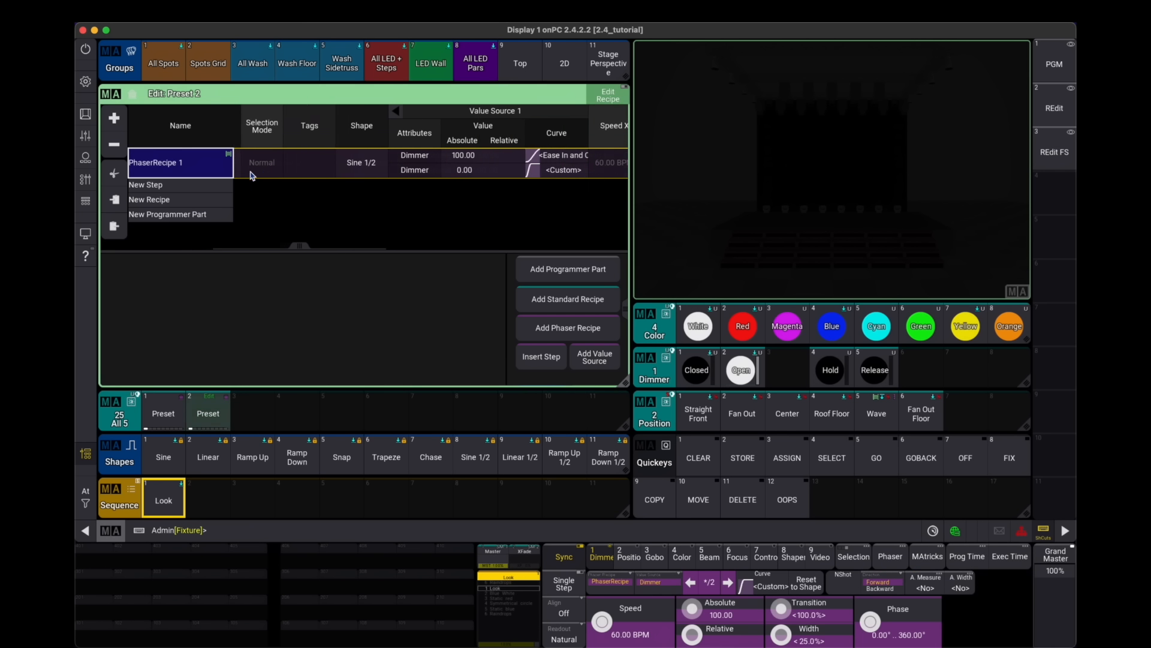
left_click_drag(505, 167, 267, 167)
left_click_drag(463, 157, 326, 166)
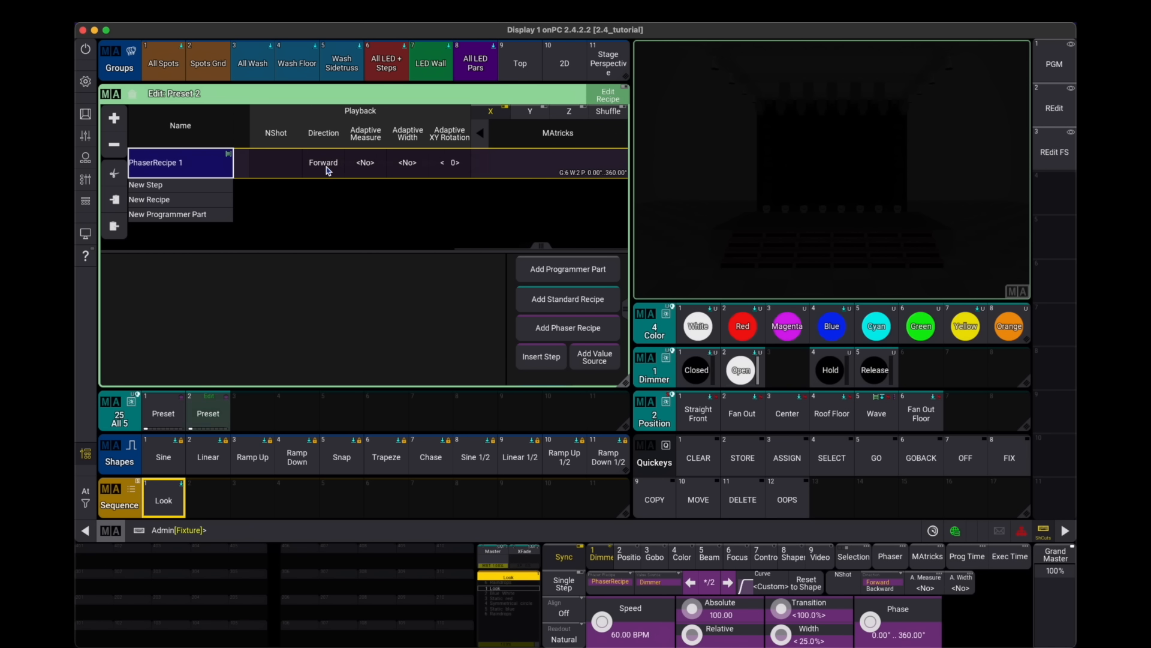
left_click(583, 166)
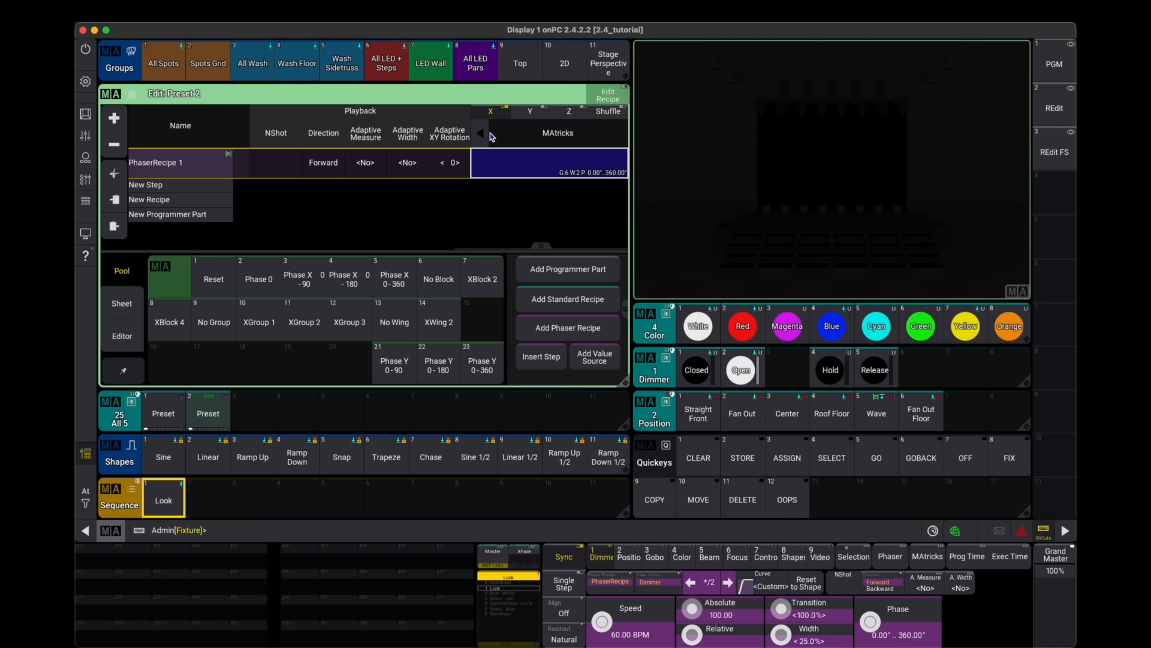
left_click(481, 135)
left_click_drag(544, 168, 344, 172)
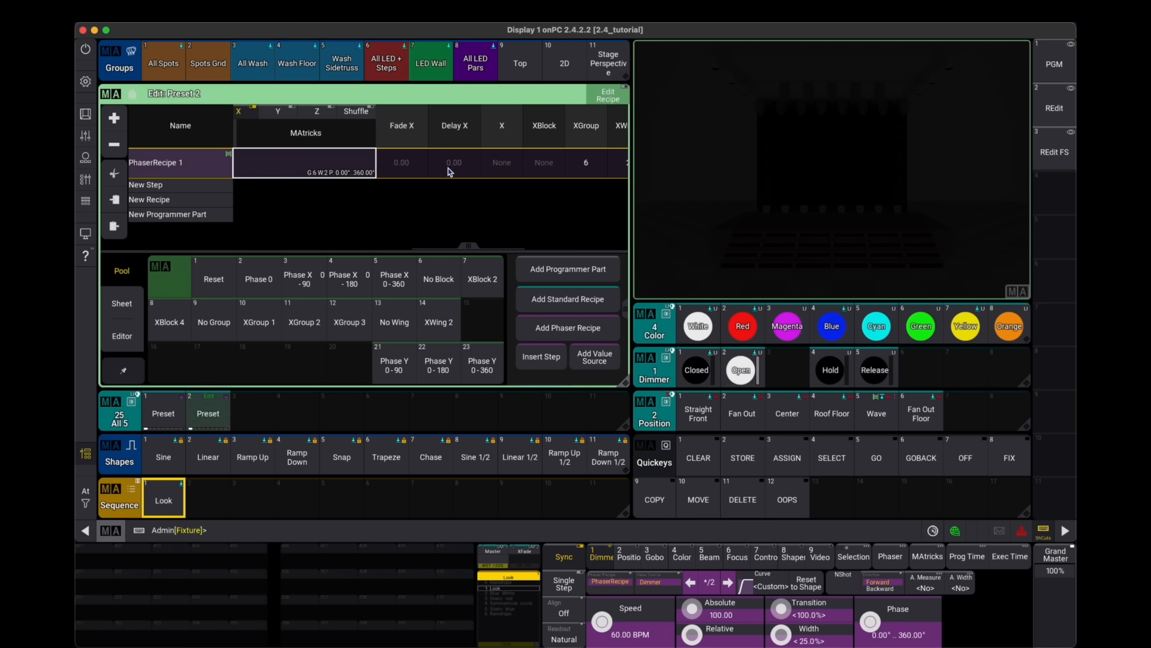
left_click_drag(448, 167, 264, 165)
mouse_move(567, 163)
left_mouse_down()
mouse_move(481, 161)
mouse_move(562, 160)
left_mouse_up()
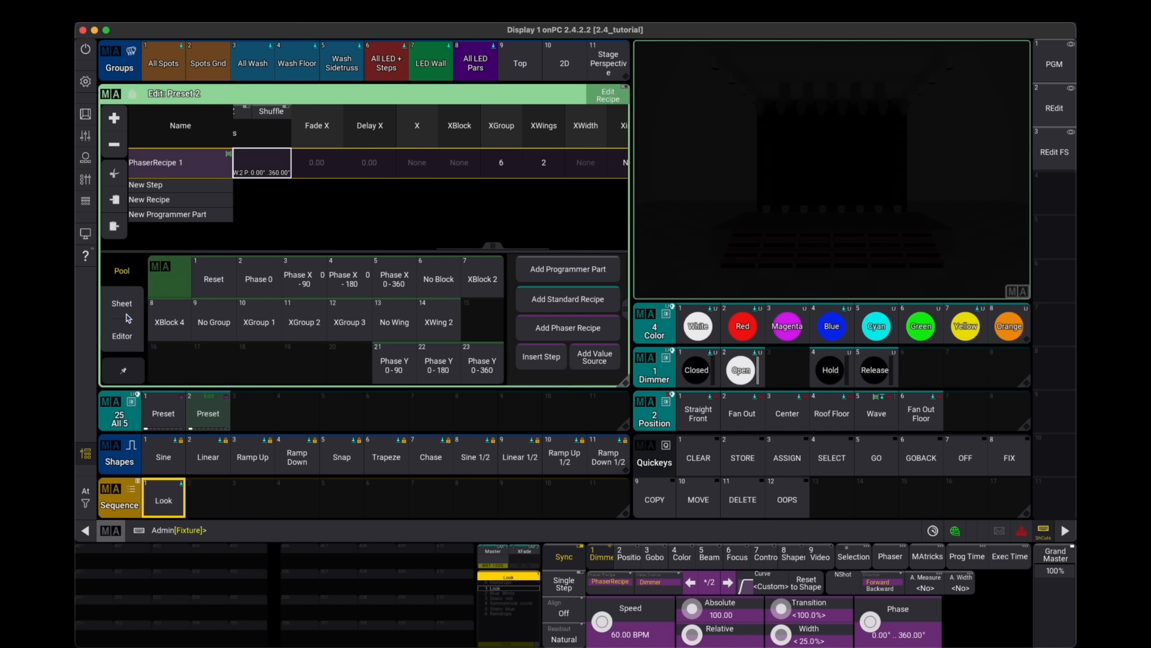
left_click(125, 333)
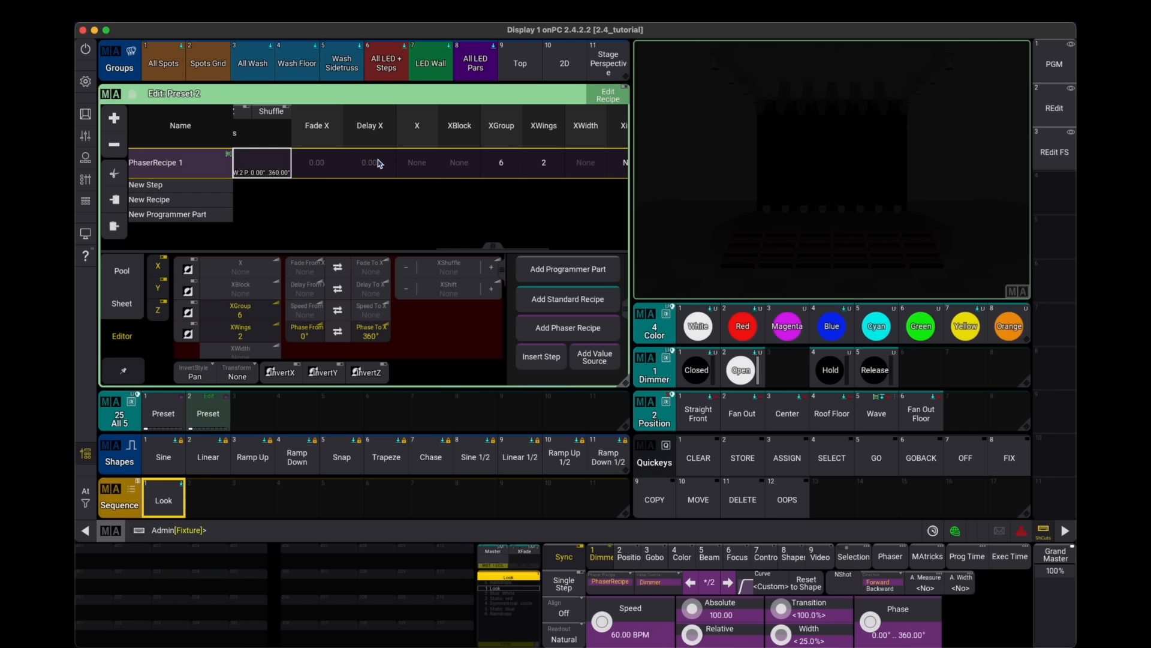
left_click_drag(309, 174, 525, 178)
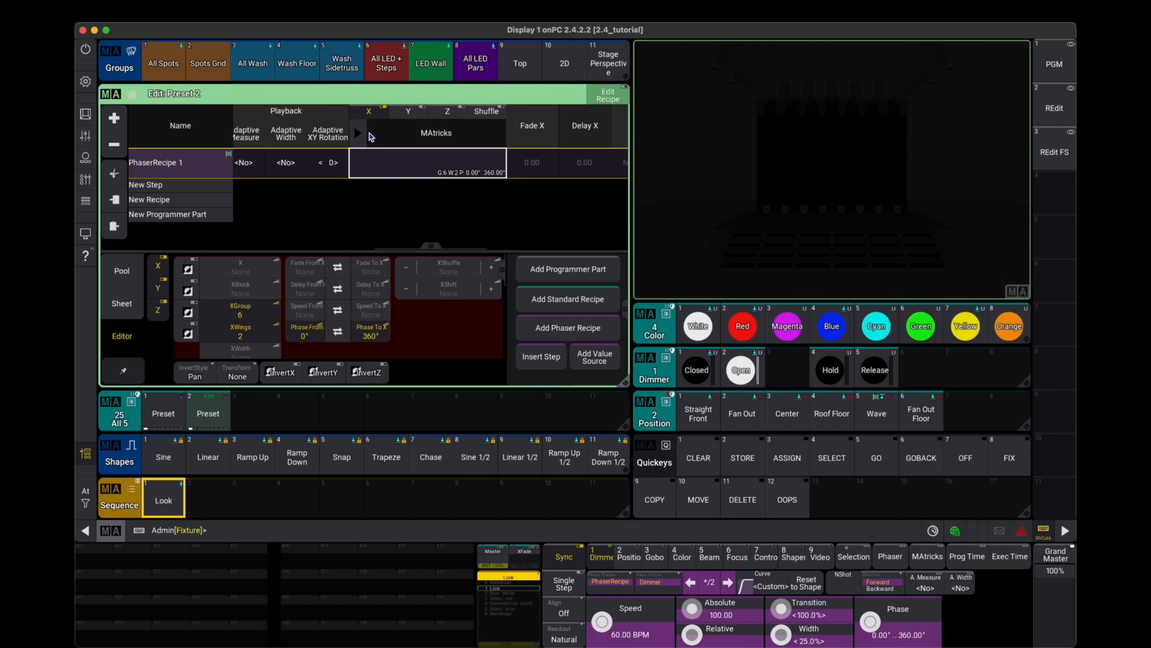
left_click(371, 137)
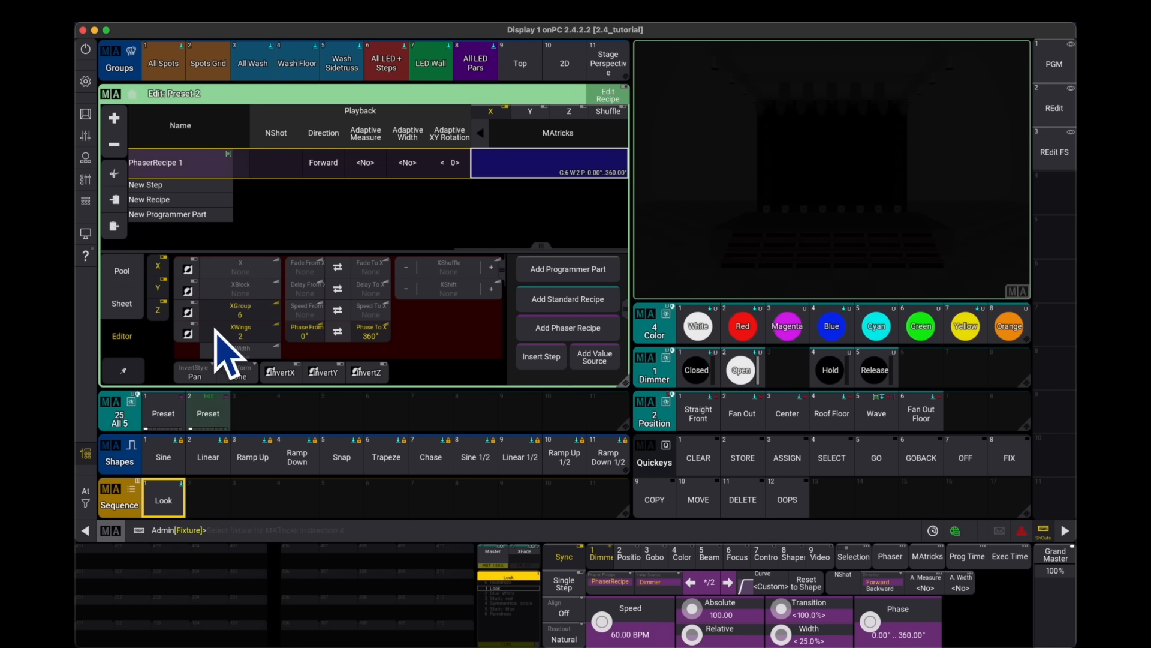
- Re-store the REdit view with its current layout and clear the programmer to leave preset editing
left_click(698, 452)
left_click(1064, 118)
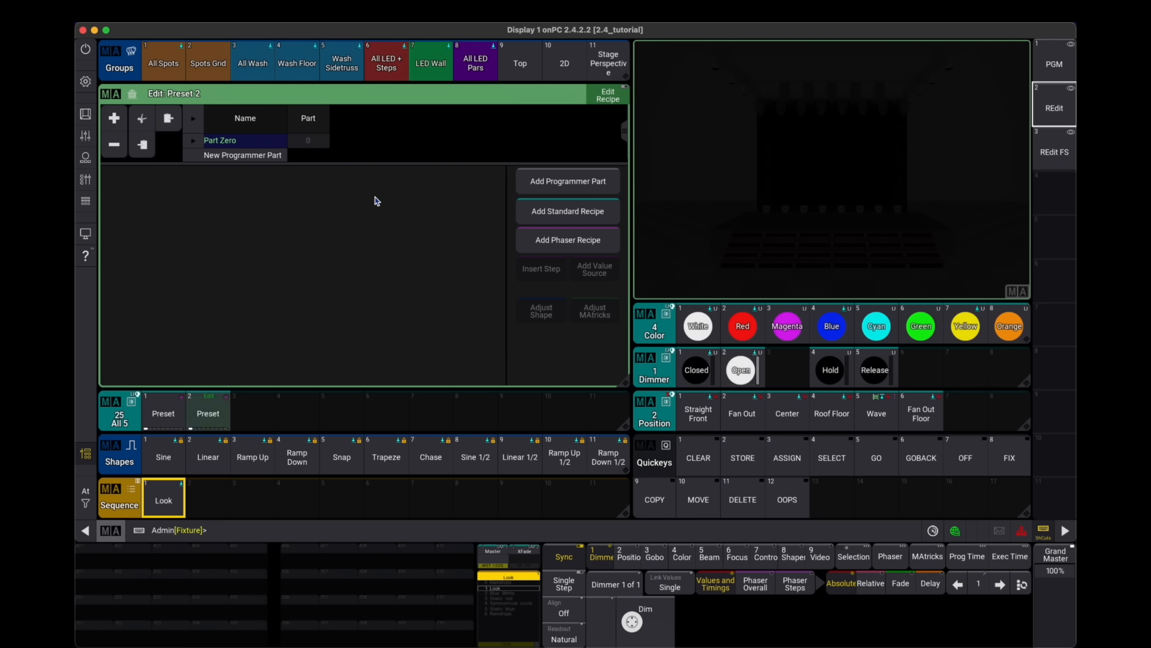
left_click_drag(390, 165, 393, 256)
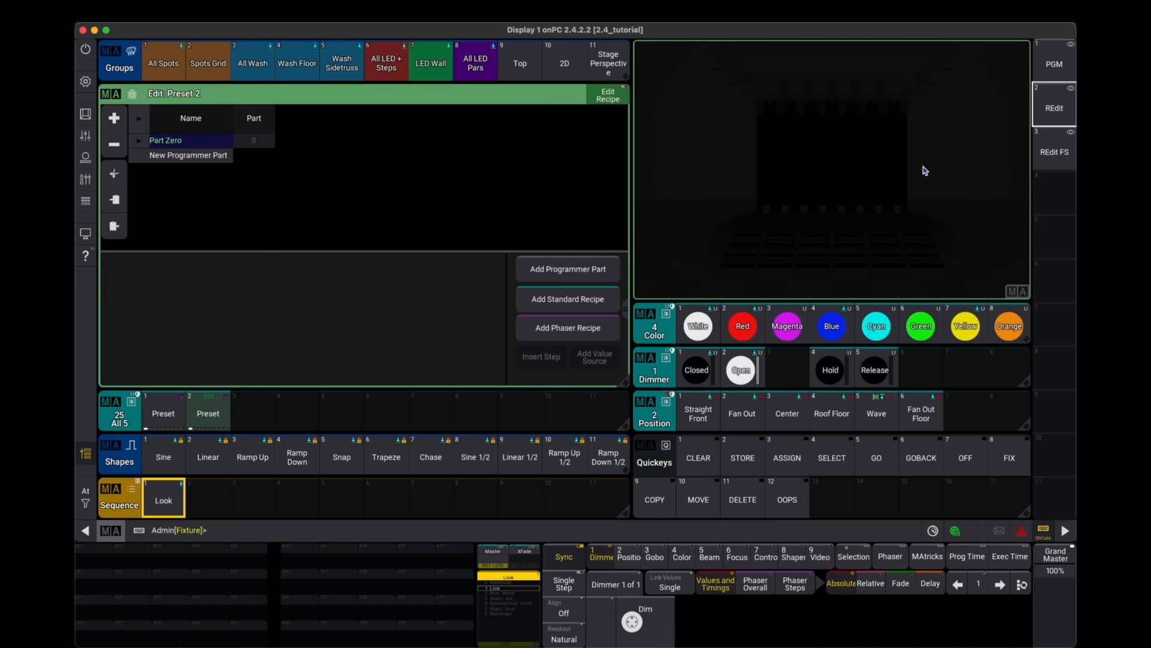
left_click_drag(1032, 111, 978, 70)
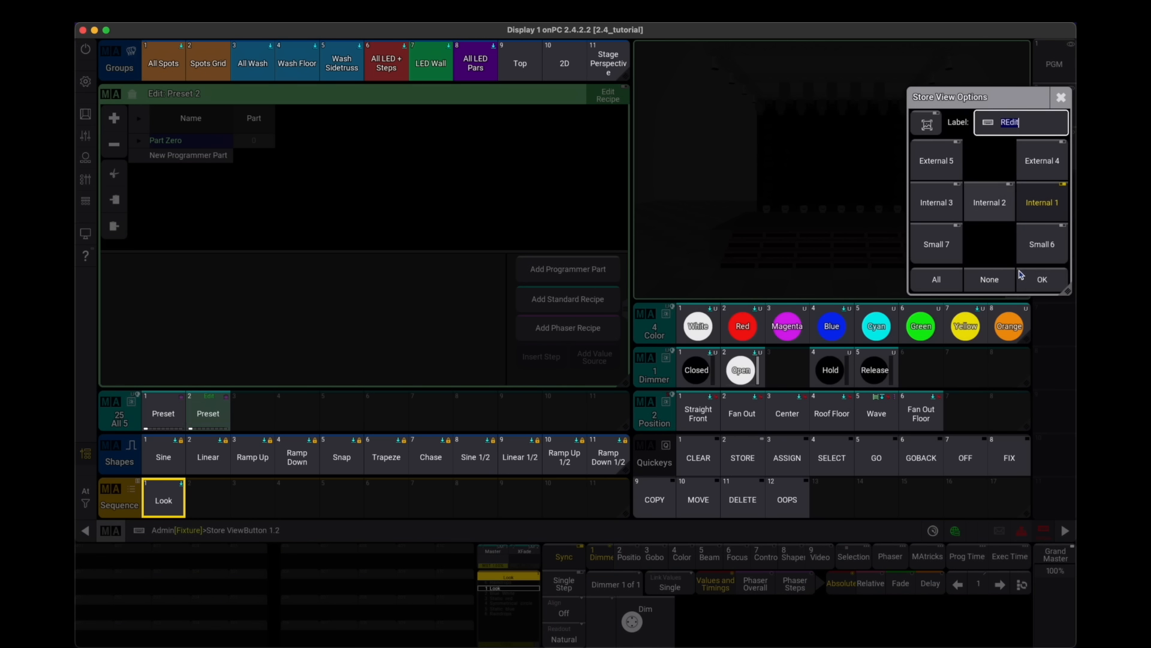
left_click(1038, 276)
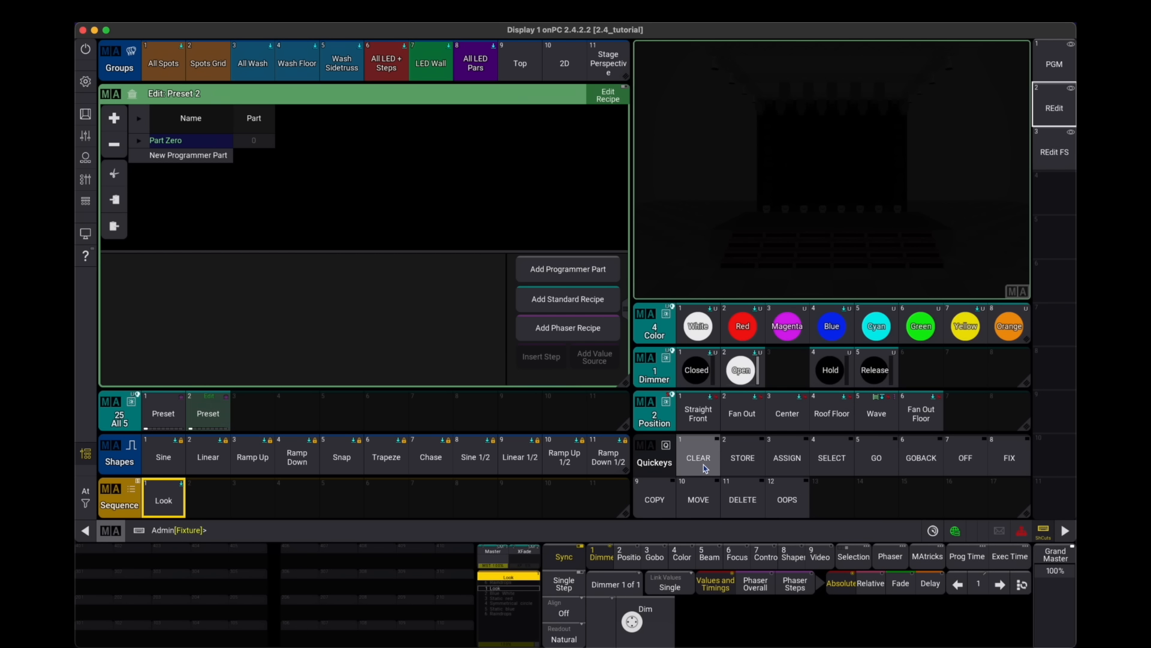
left_click(703, 463)
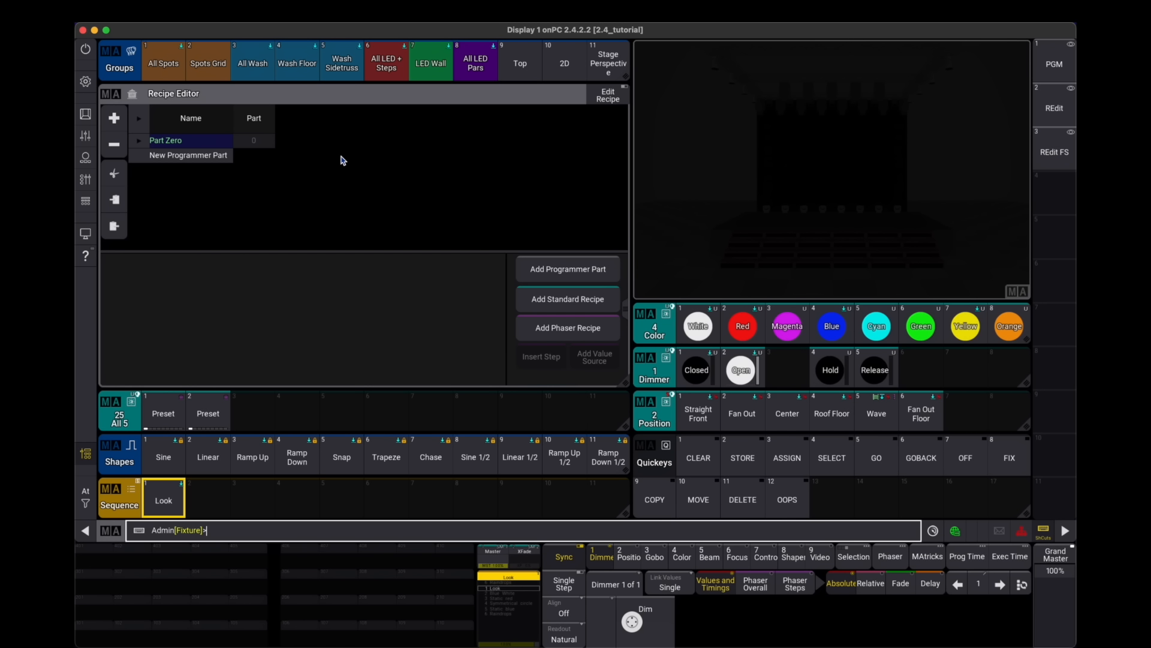
- Add a new phaser recipe and set its selection to the All Spots group
left_click(568, 330)
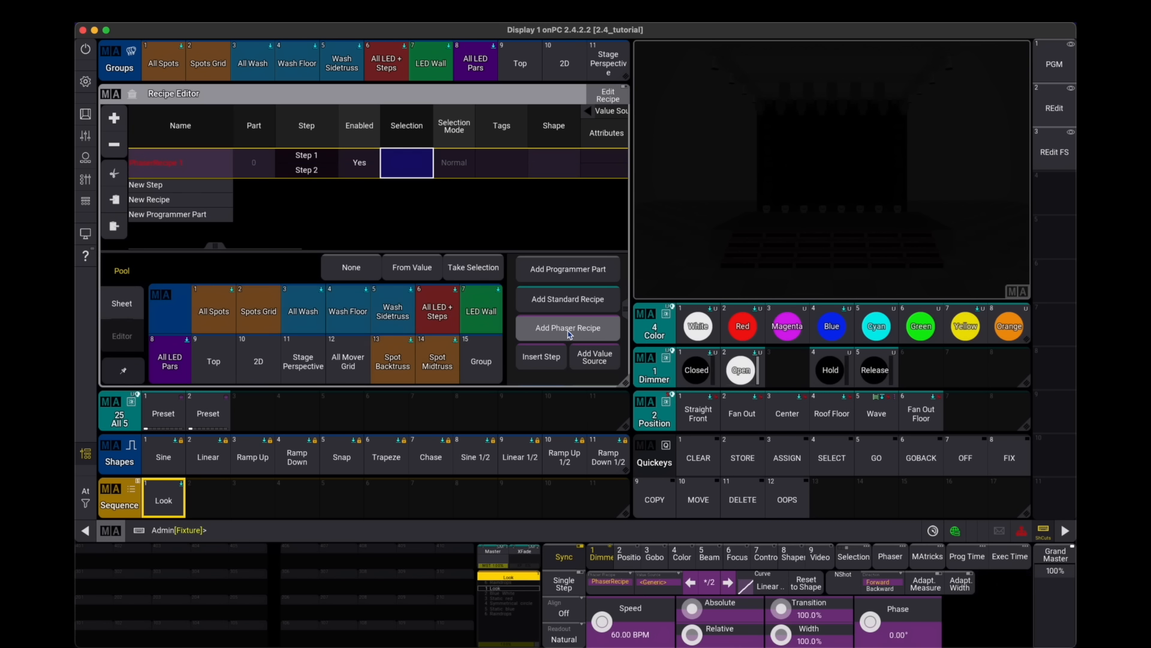
left_click(407, 171)
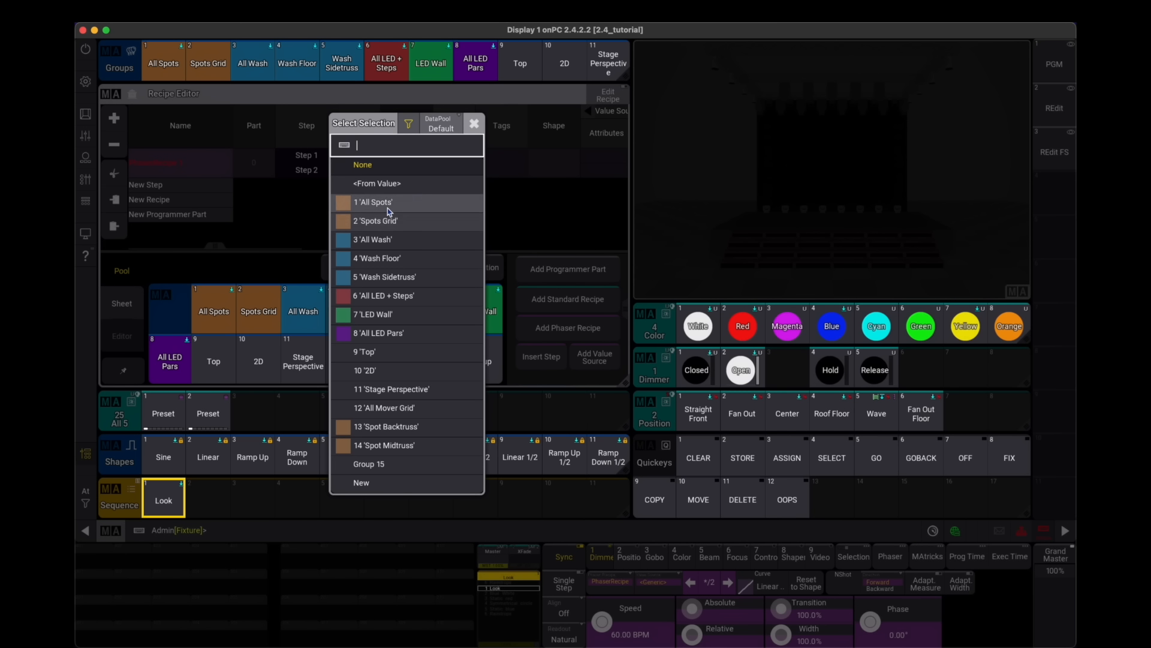
left_click(360, 198)
left_click_drag(539, 192, 350, 205)
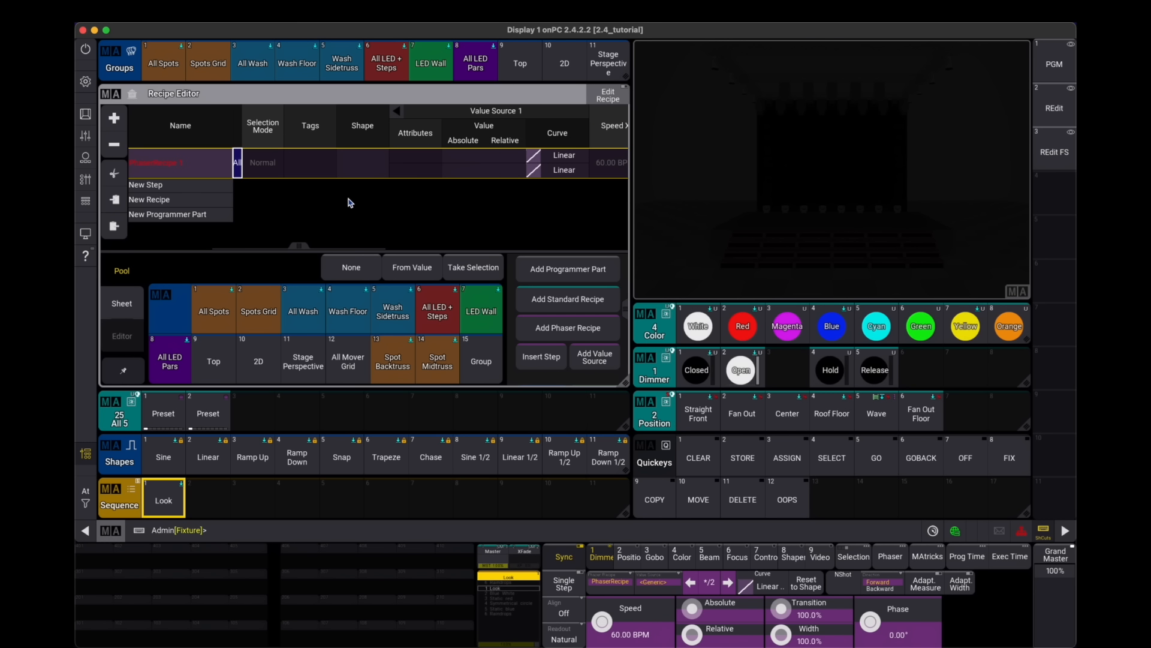
- Set the recipe's shape to Linear, with step 1 using the Open and step 2 the Closed dimmer preset
left_click(363, 163)
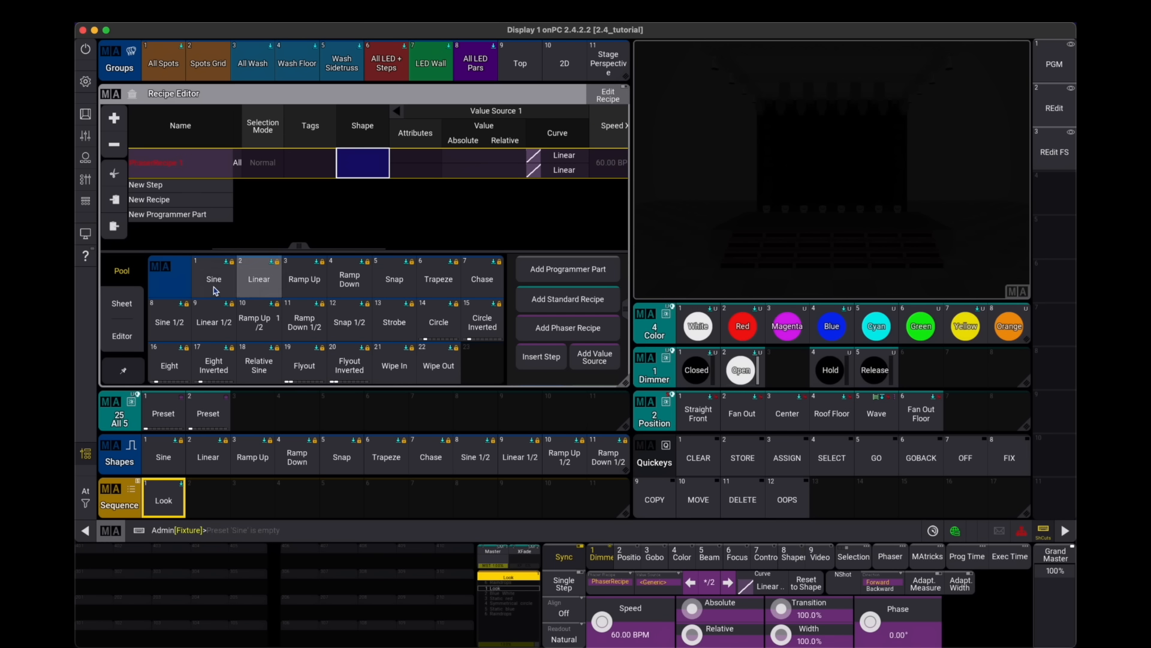
left_click(278, 266)
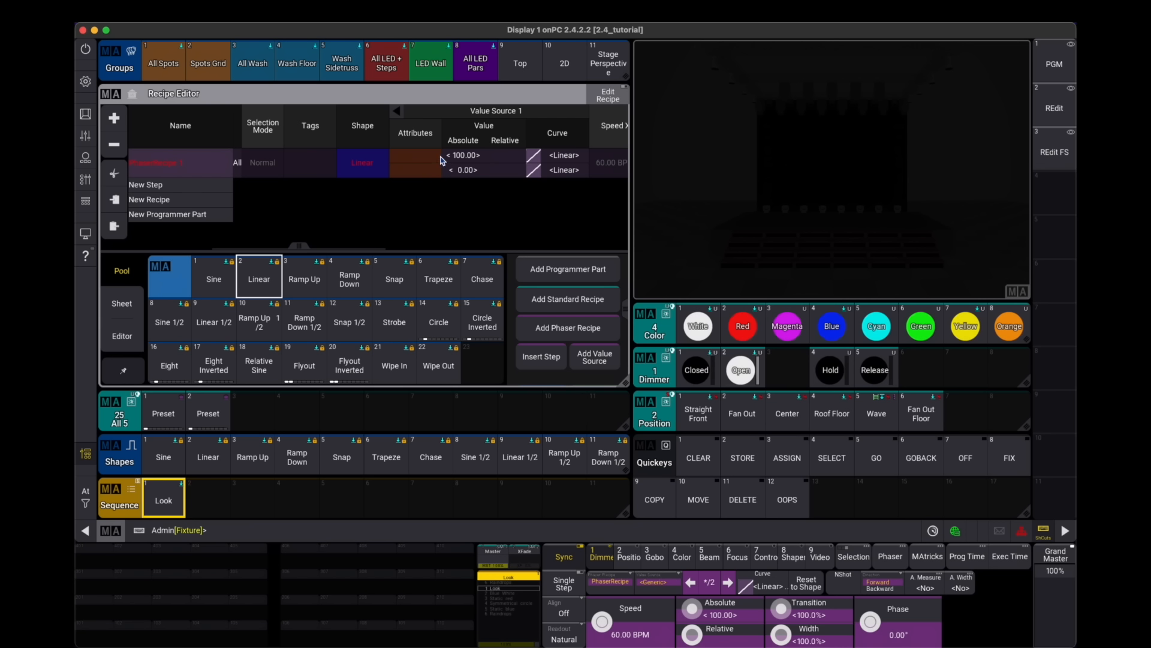
scroll(424, 153, "right", 5)
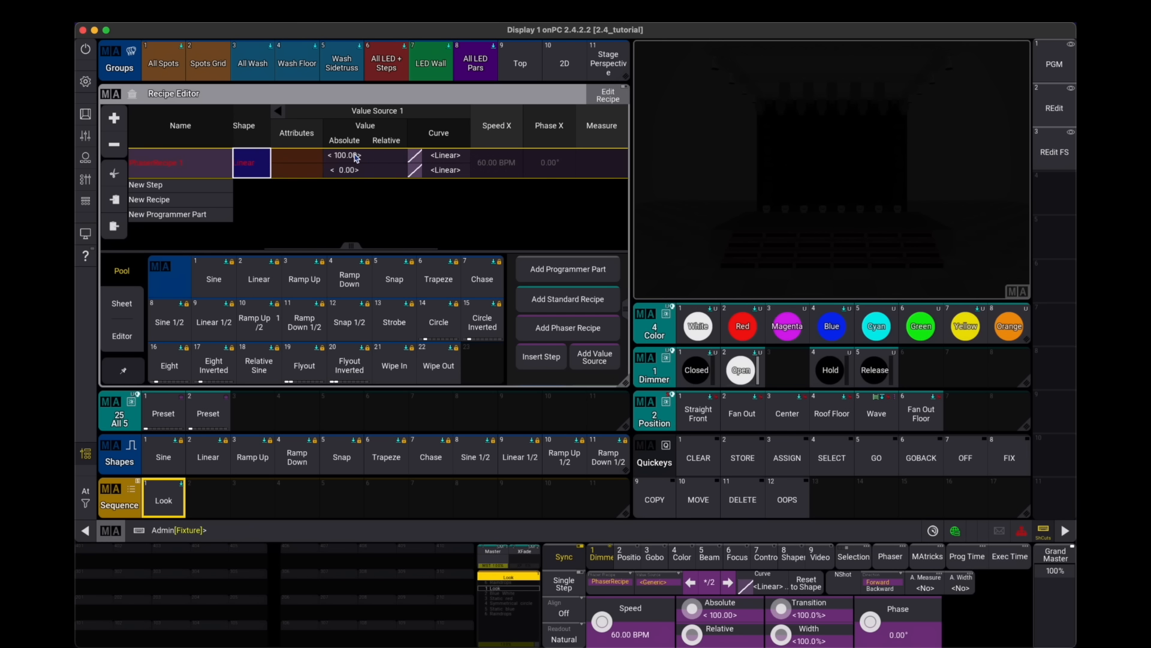
left_click(355, 156)
left_click(251, 307)
left_click(214, 307)
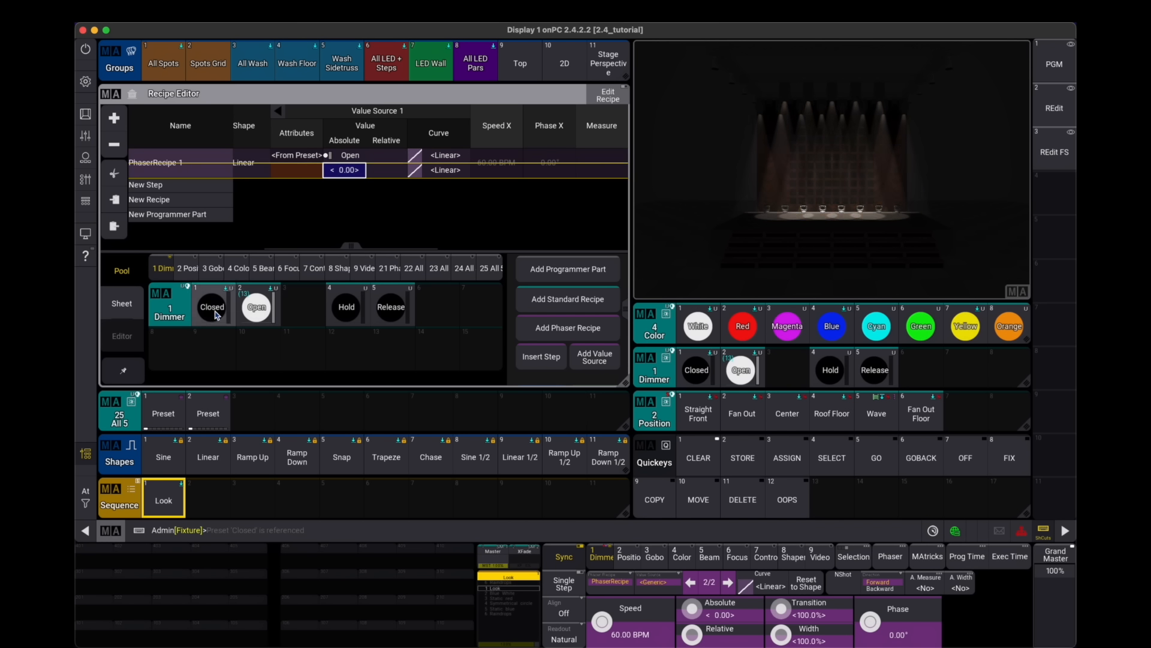
- Set the recipe's playback NShot to 2
scroll(390, 198, "right", 10)
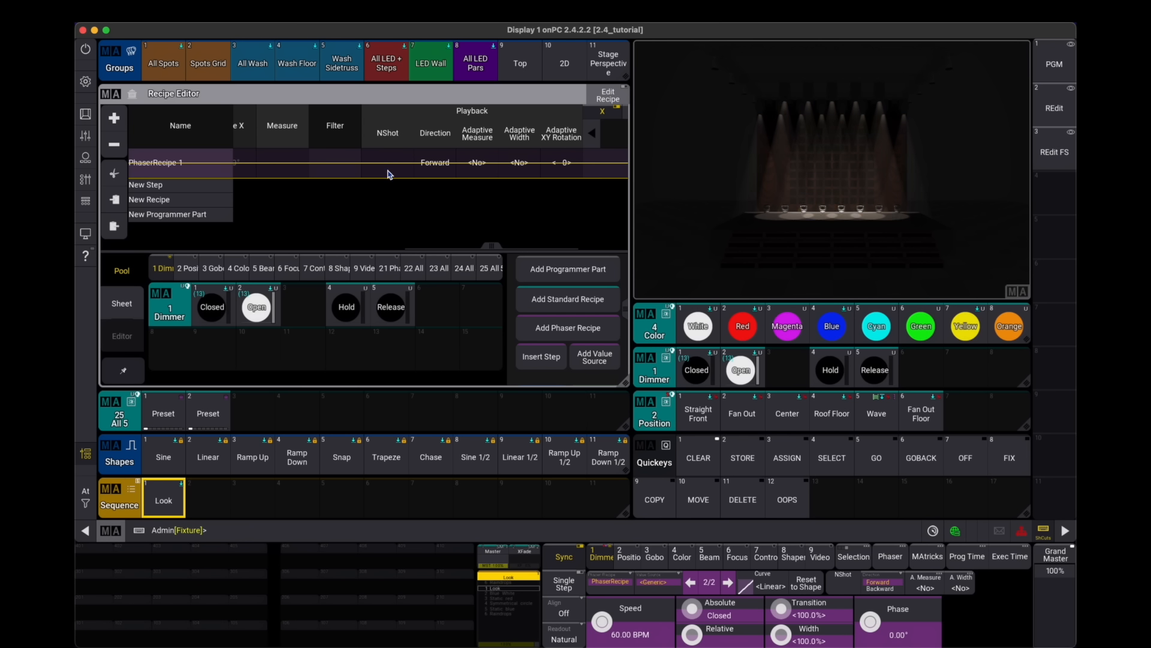
left_click(390, 167)
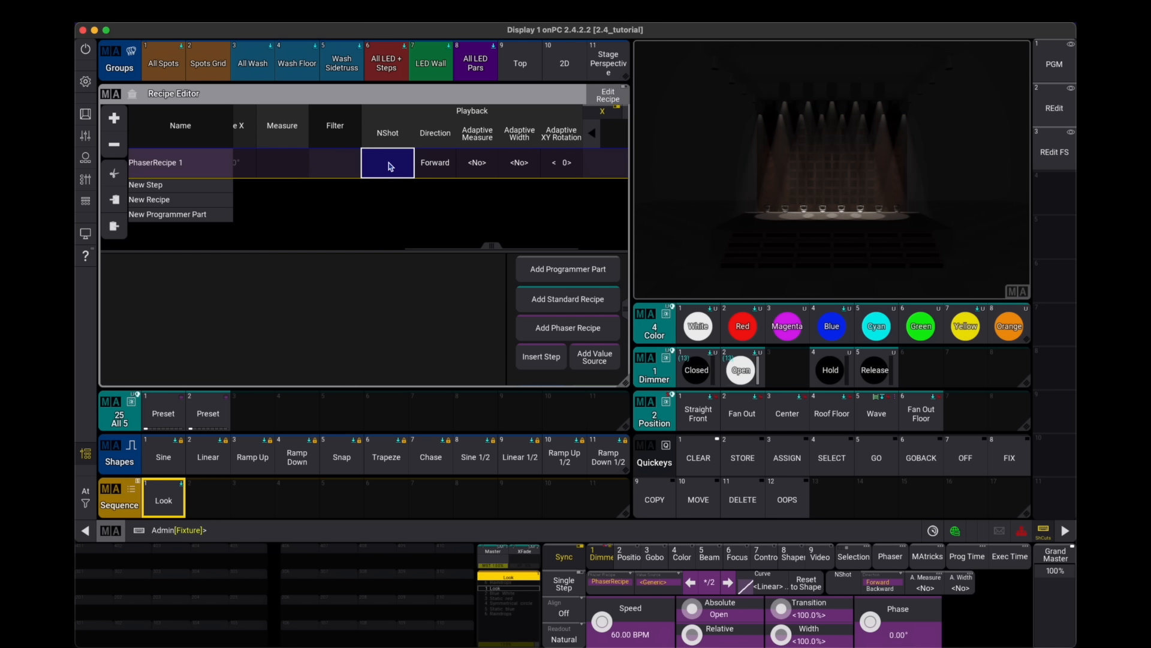
left_click(390, 165)
left_click(492, 288)
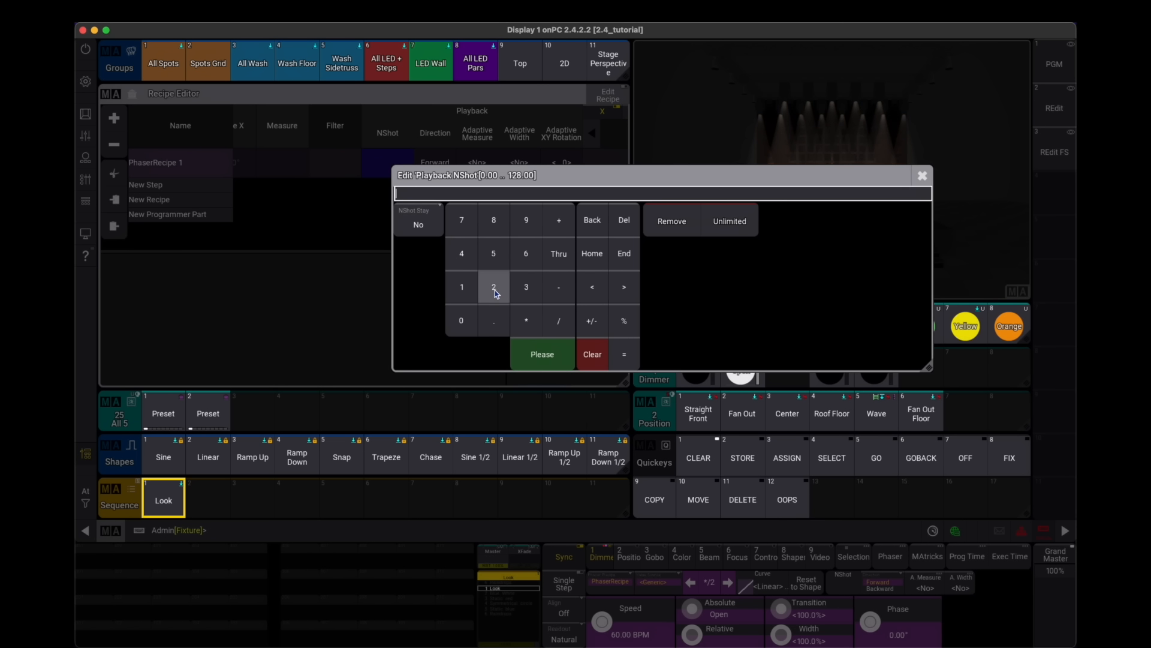
left_click(526, 349)
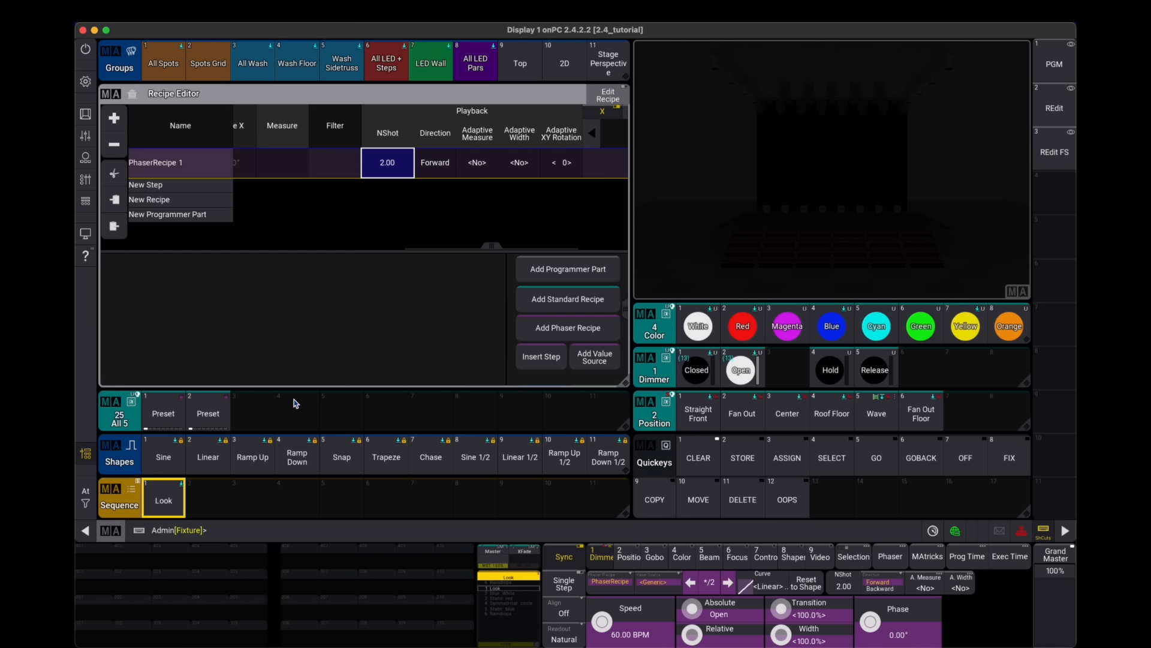
- Store the recipe as the third preset in the All 5 pool and clear the programmer
left_click_drag(259, 417, 222, 376)
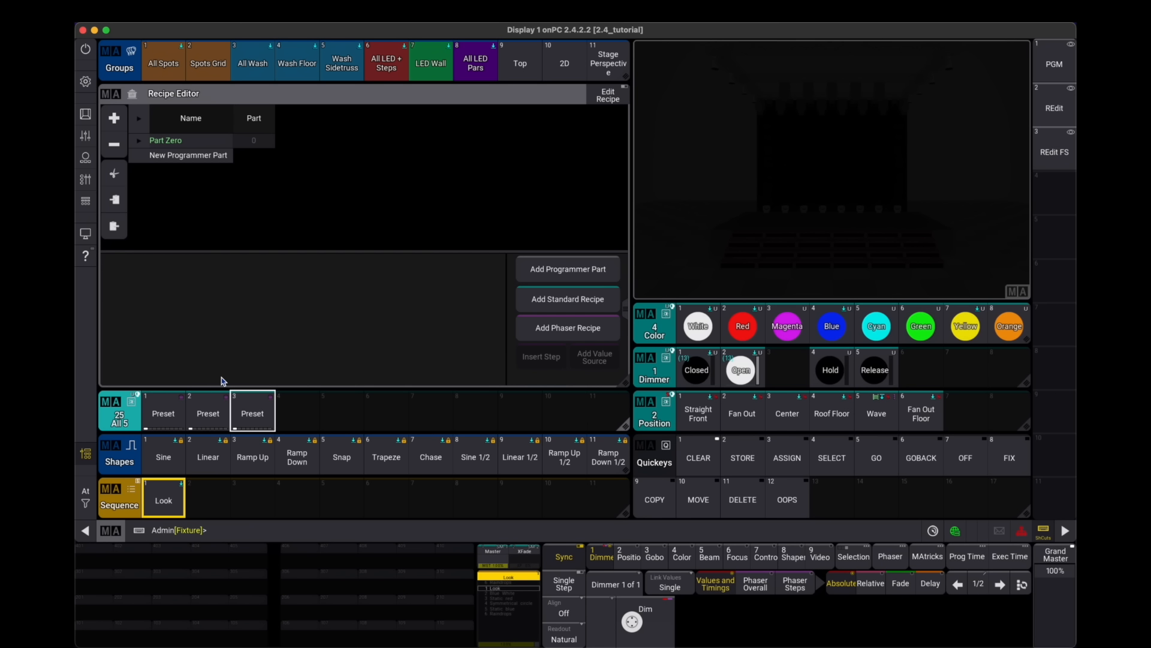
left_click(698, 457)
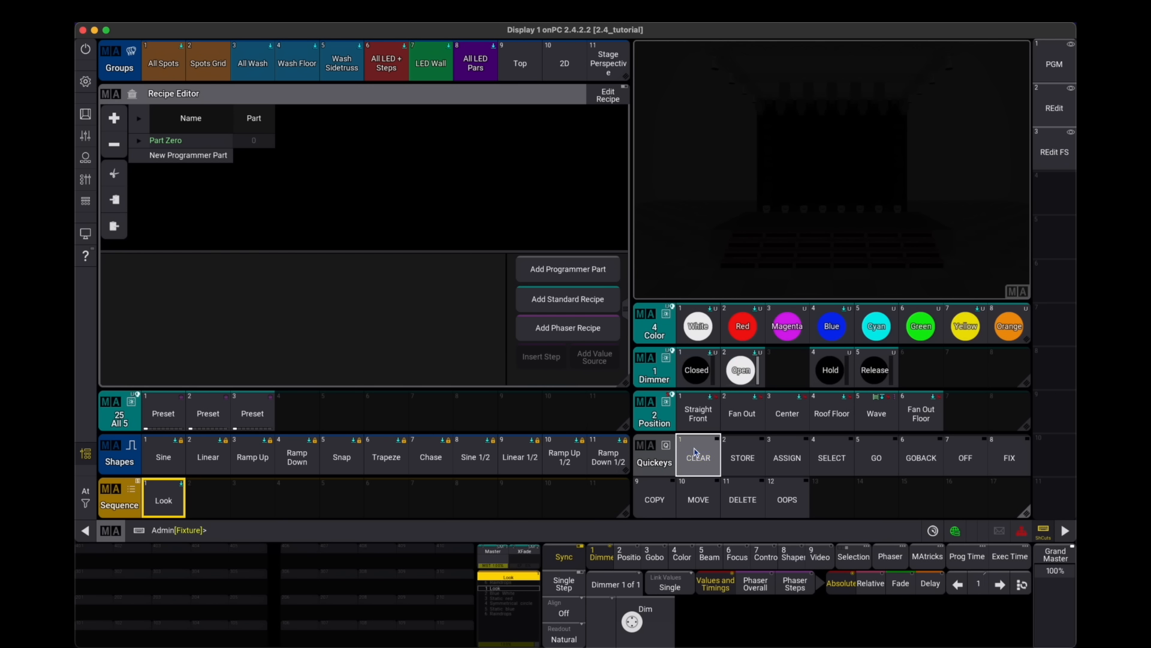
- Test the third All 5 preset on the LED Wall group, then clear the programmer
left_click(257, 414)
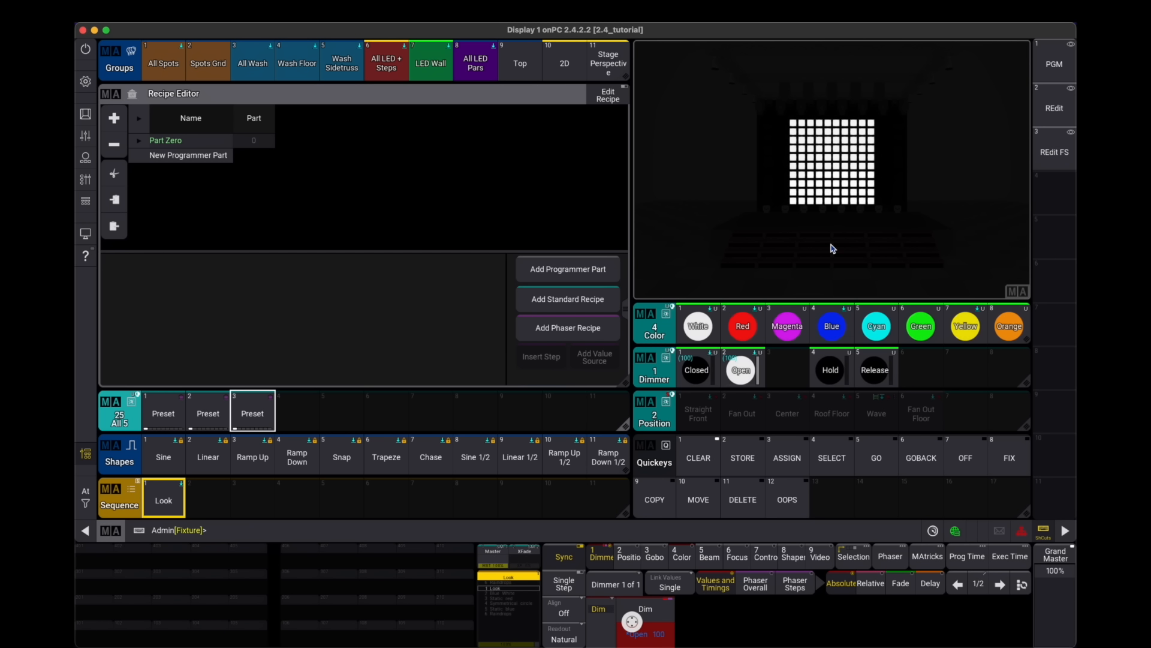
left_click(353, 465)
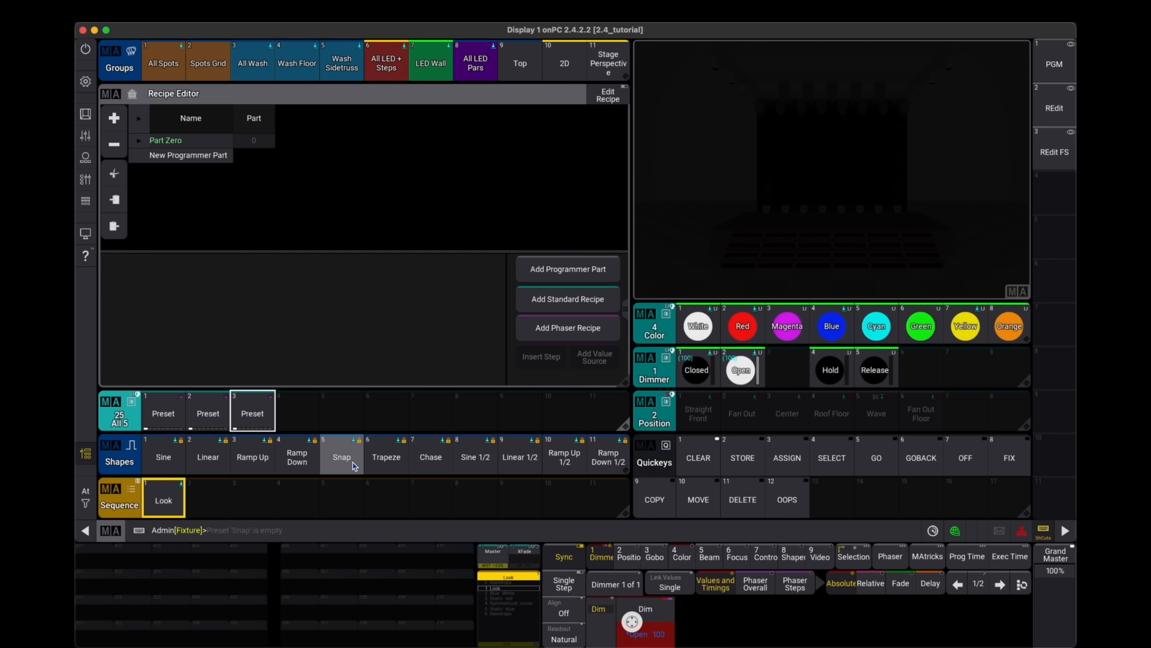
left_click(699, 458)
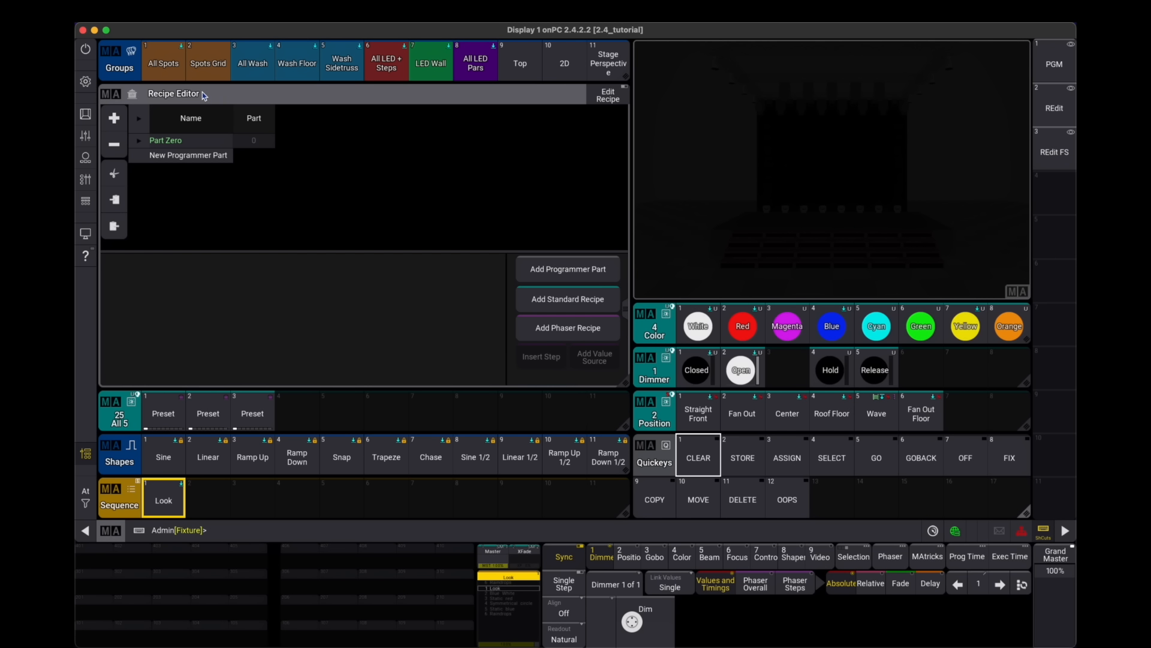
left_click(589, 329)
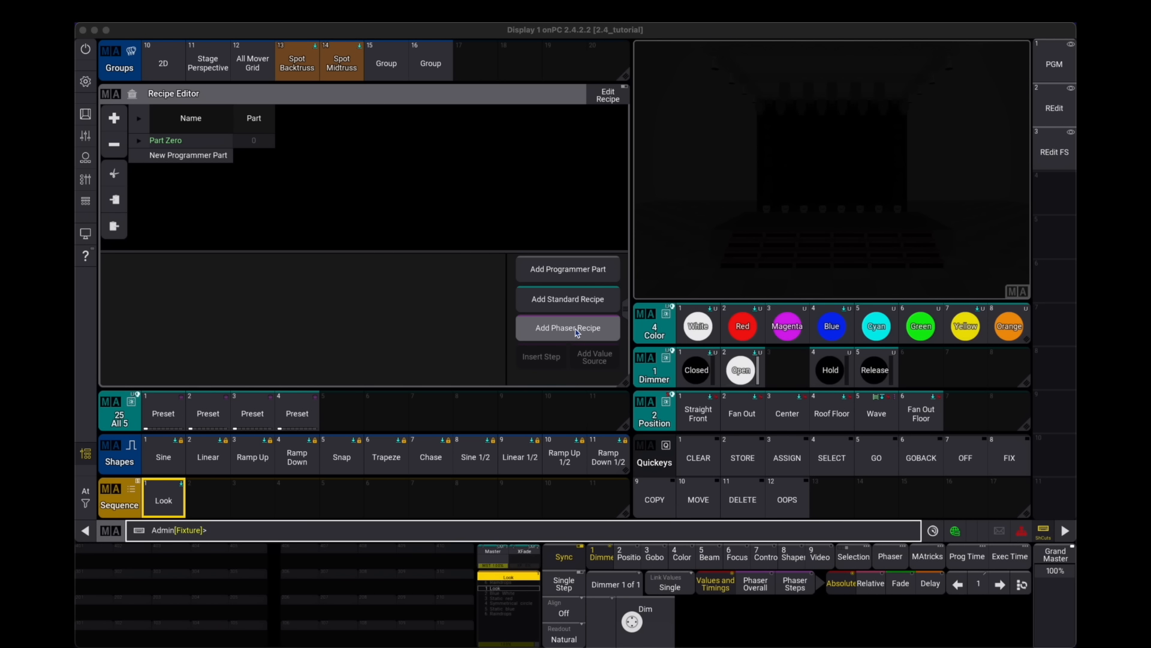
left_click(574, 329)
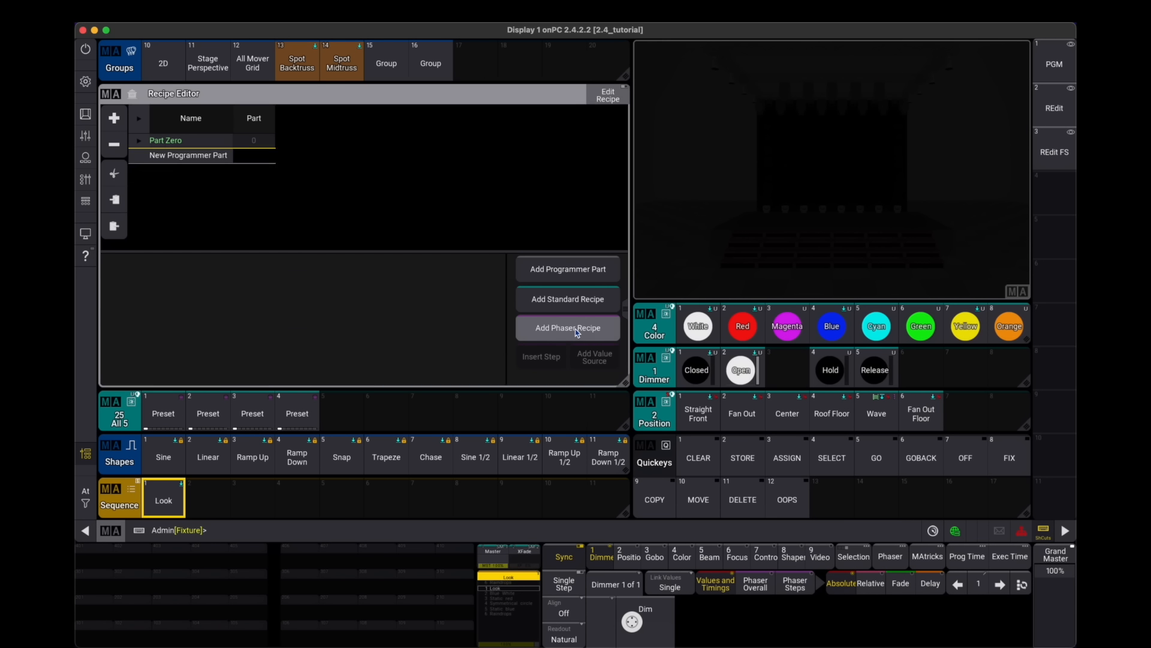
left_click(1054, 64)
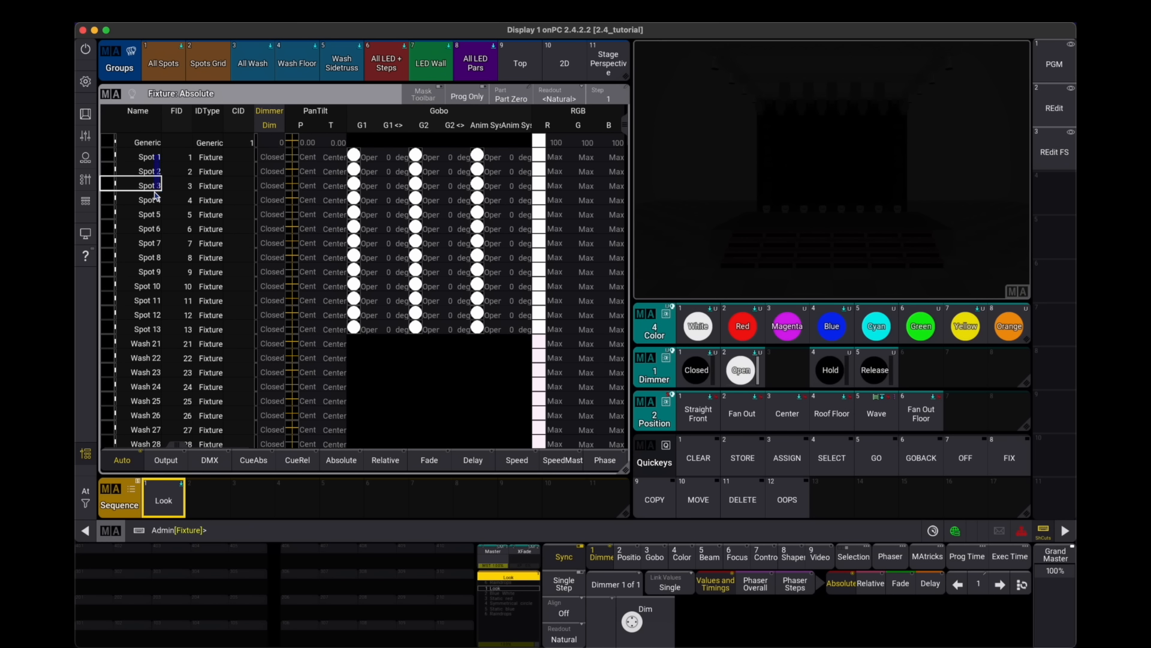
- In the recipe editor, set the recipe's selection to a new group made from the current selection
left_click(1054, 108)
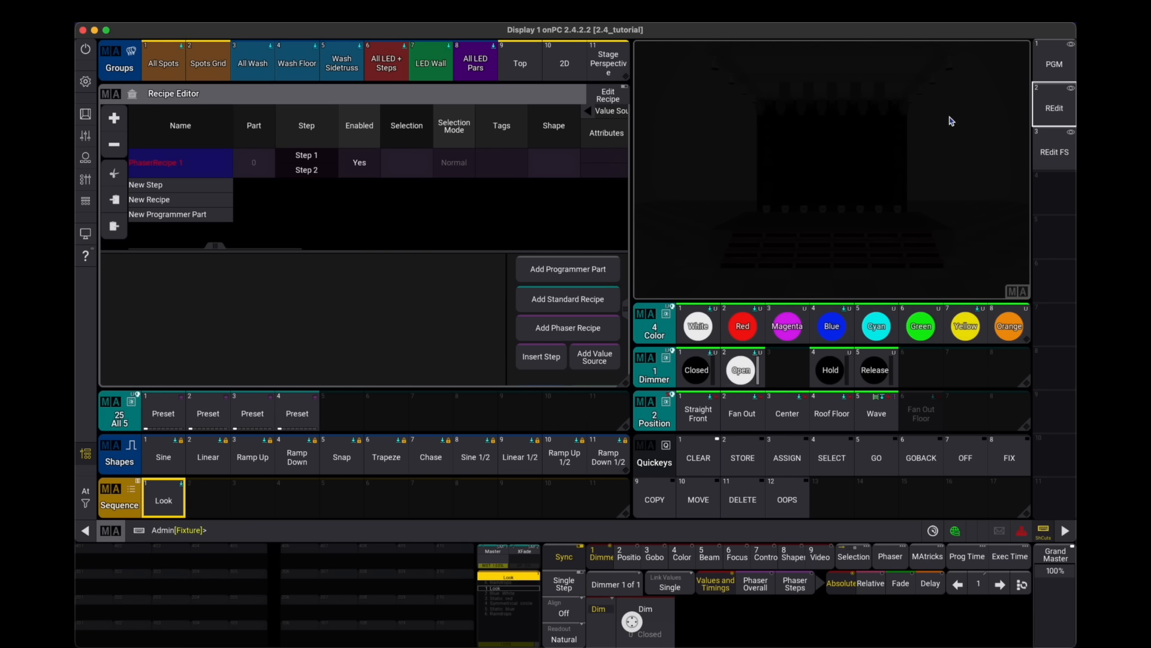
left_click(408, 163)
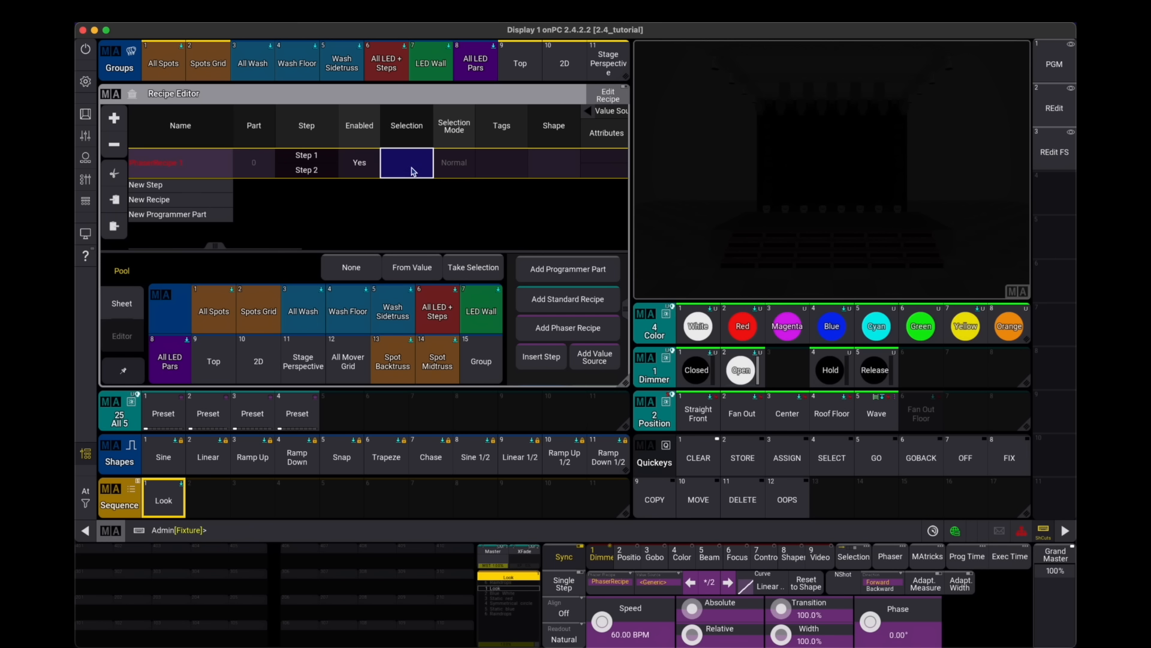
left_click(406, 171)
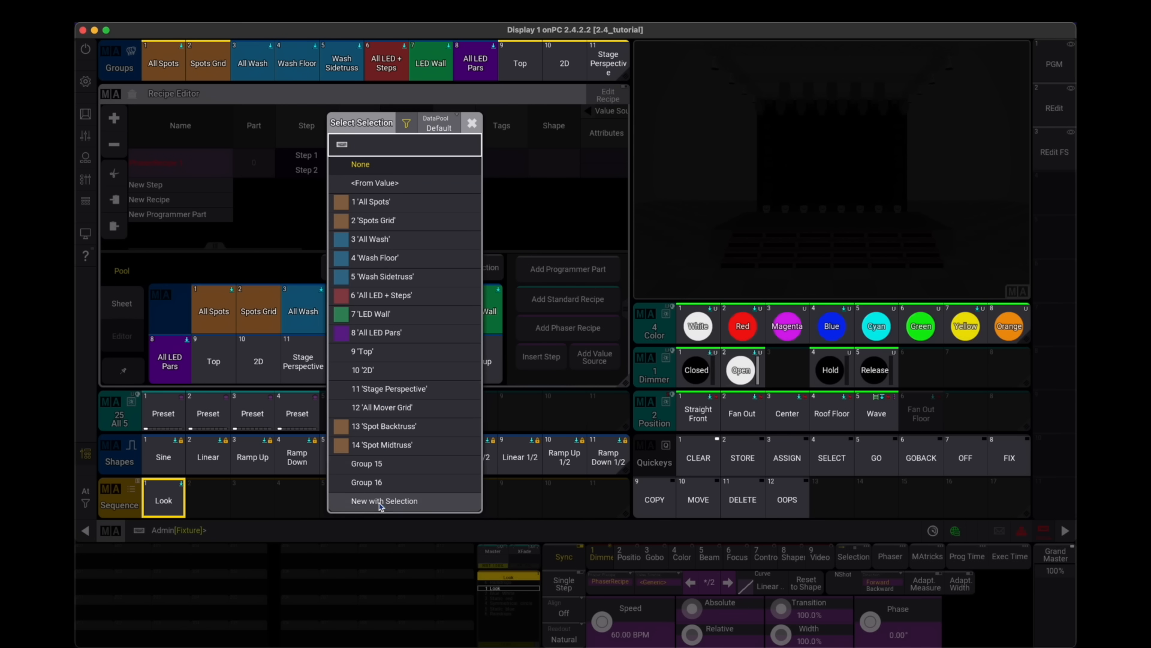
left_click(379, 503)
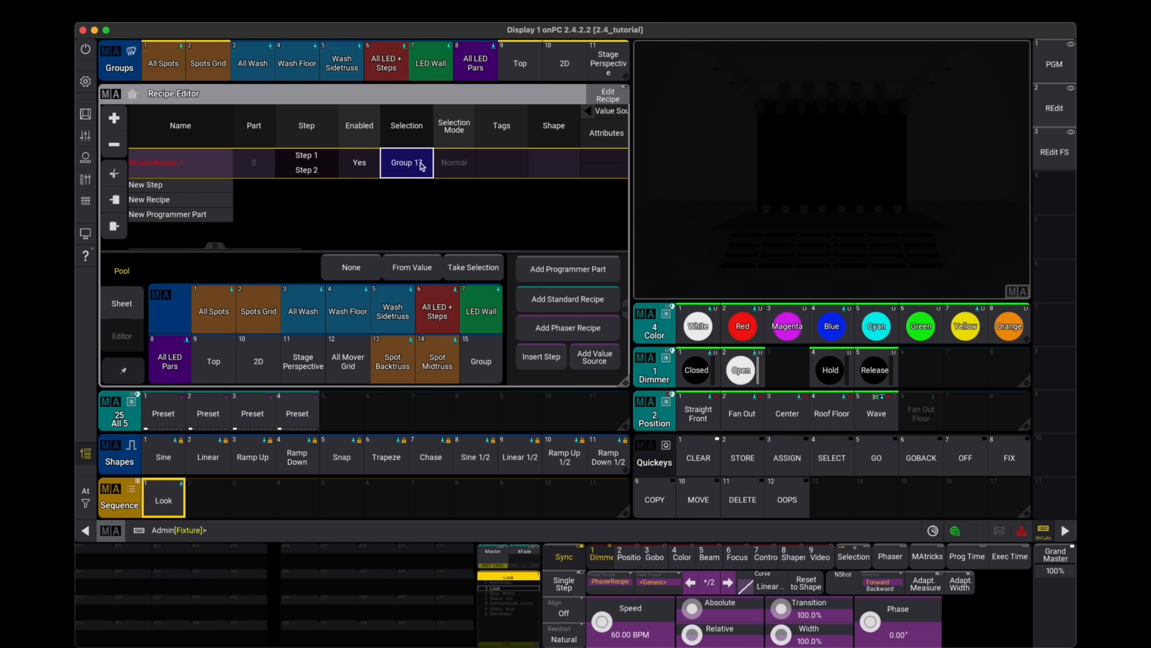
- Set the recipe's shape to Chase
left_click_drag(527, 161, 396, 166)
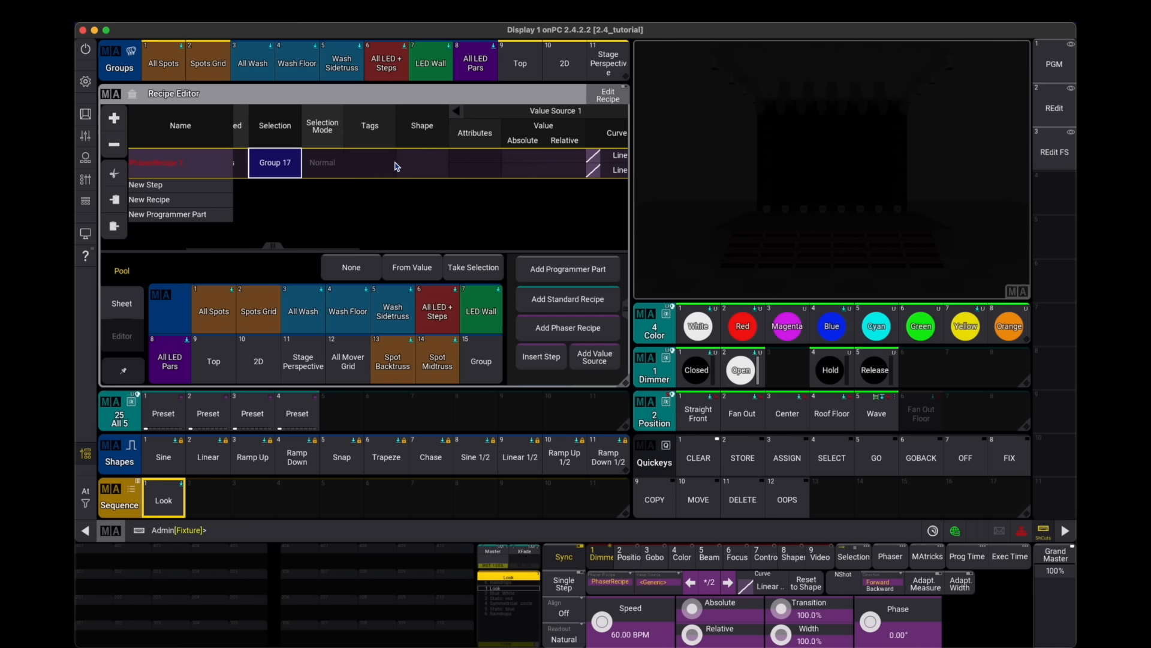
left_click(430, 158)
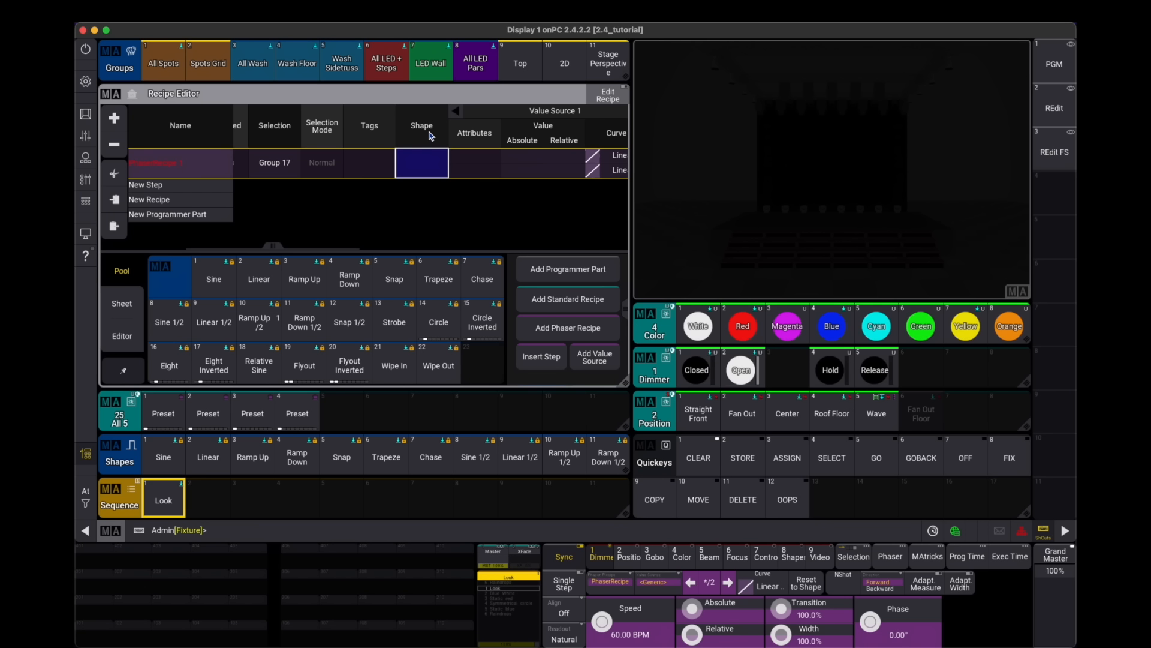
left_click(482, 279)
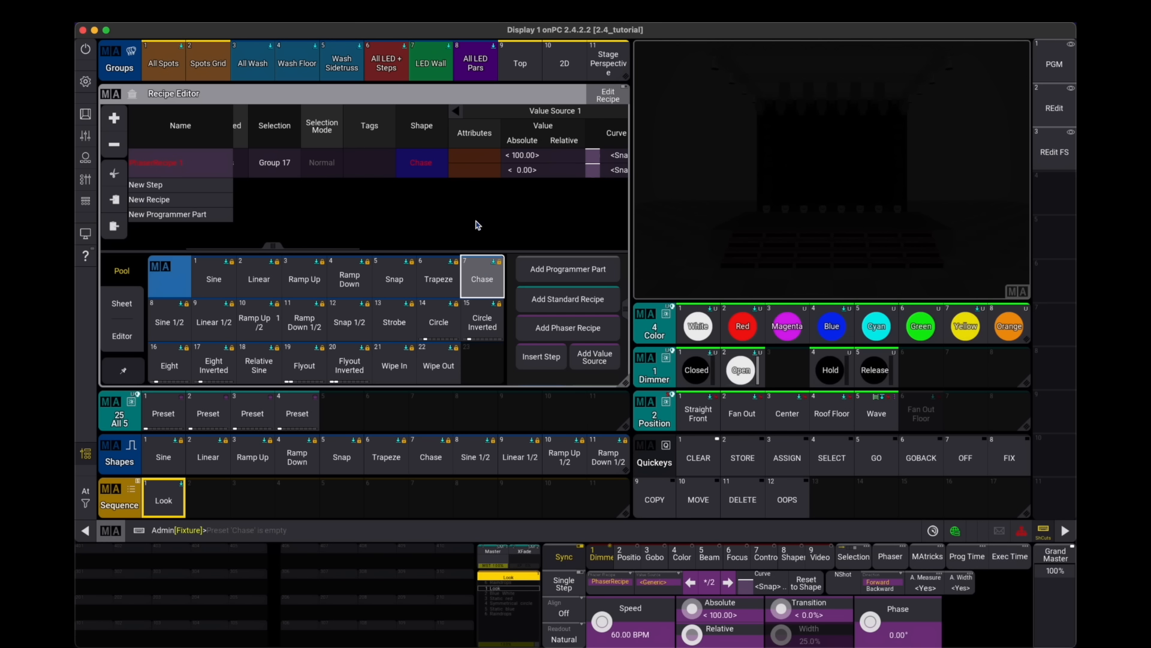
- Set the attribute of both recipe steps to Dimmer
left_click(477, 170)
left_click(476, 144)
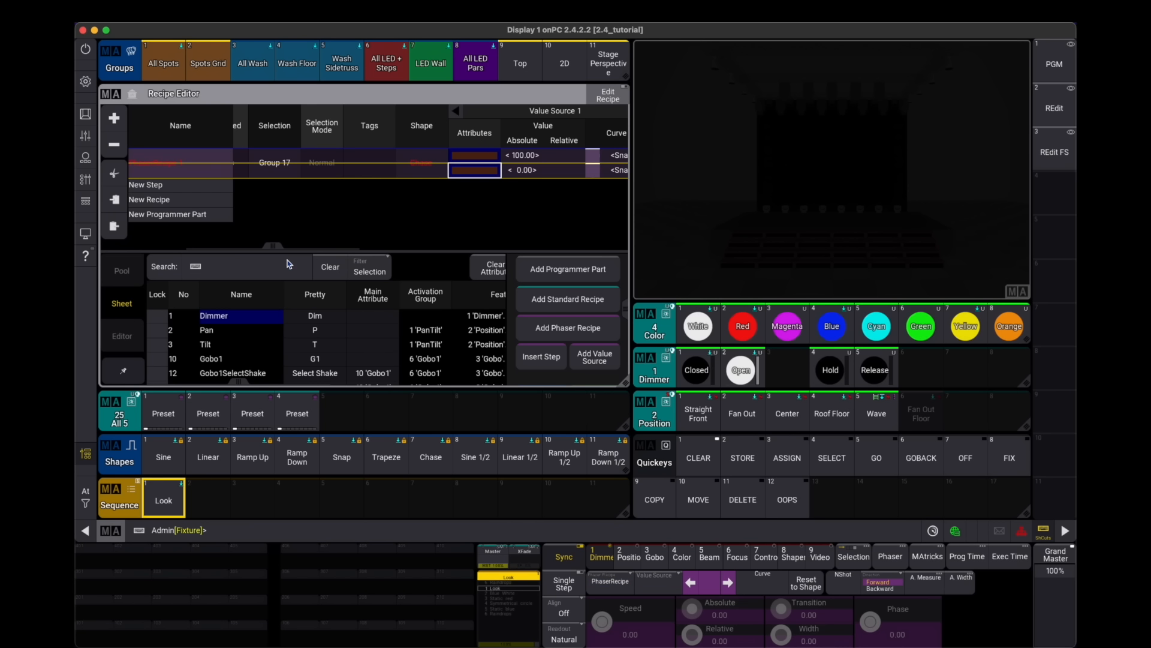
left_click(227, 316)
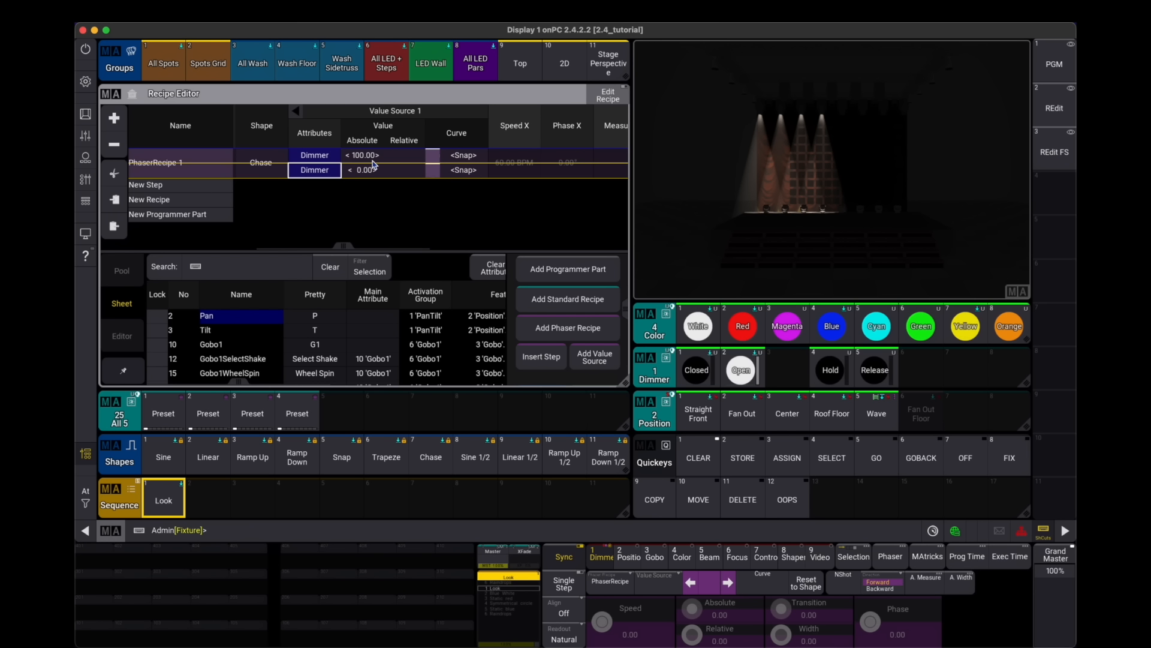
- Set step 1's absolute value to 100 and step 2's absolute value to 0
left_click(370, 157)
left_click(371, 157)
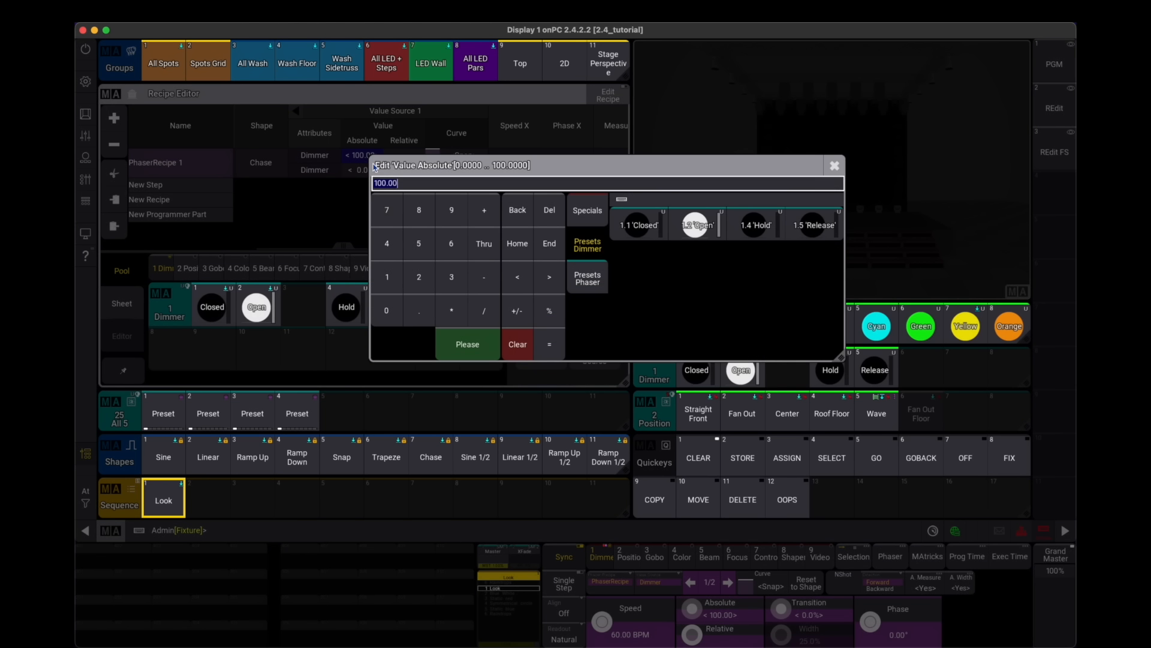
left_click(446, 331)
left_click(367, 170)
left_click(367, 170)
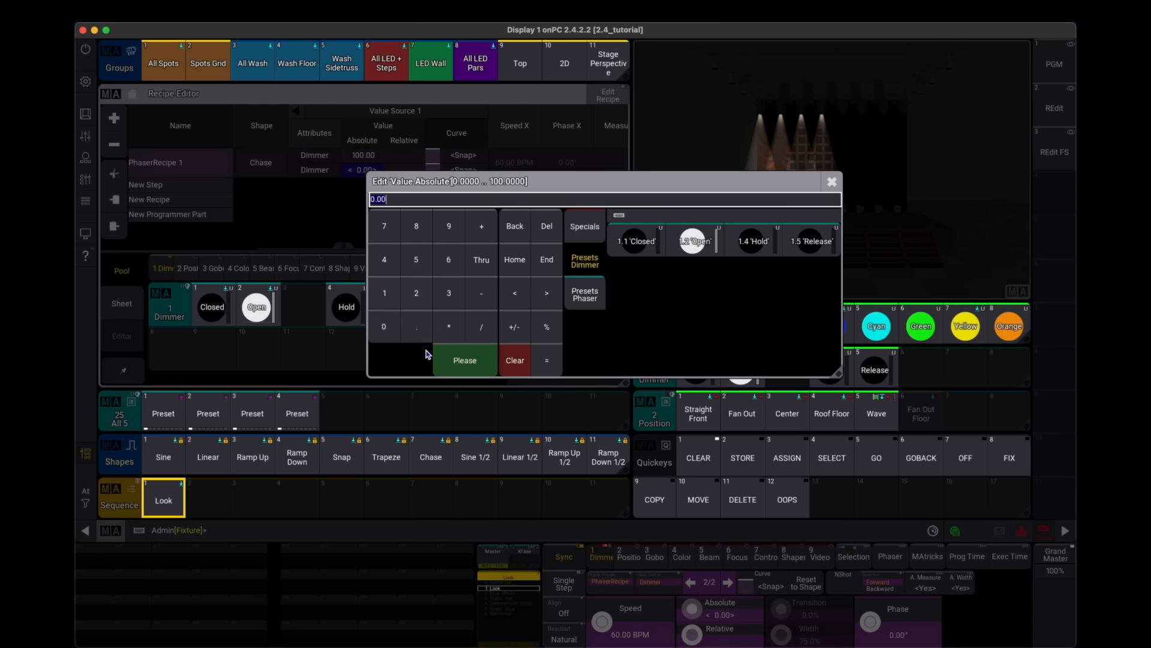
type("0")
left_click(447, 359)
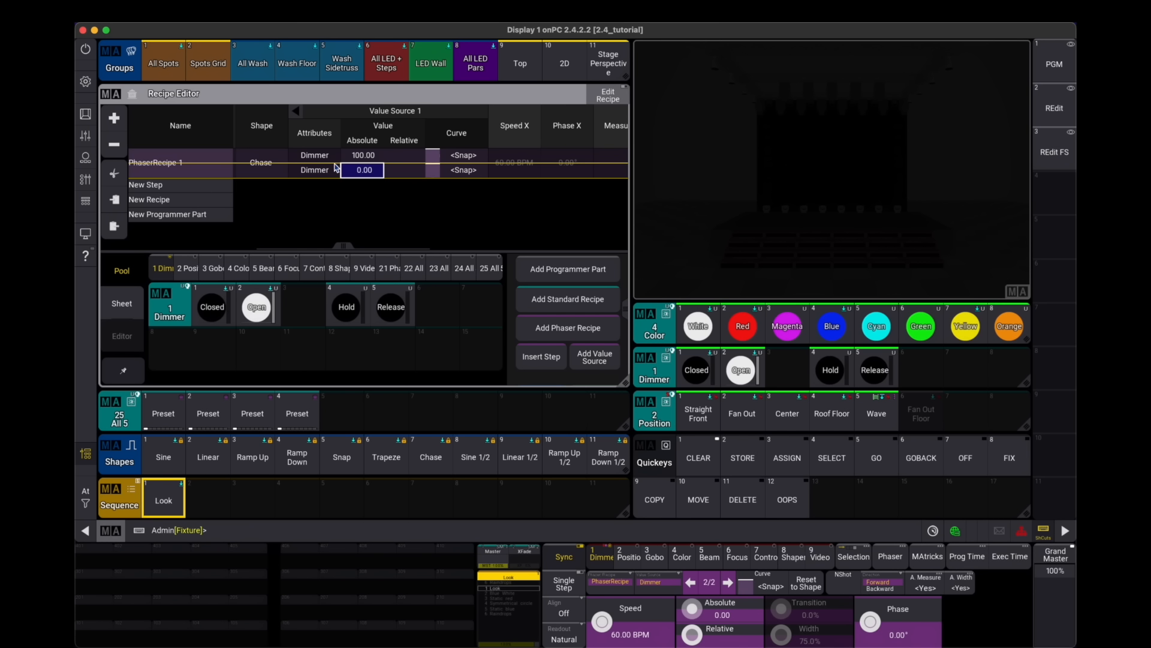
- Set the recipe's MAtricks phase to run from 0° to 360°
scroll(365, 180, "right", 5)
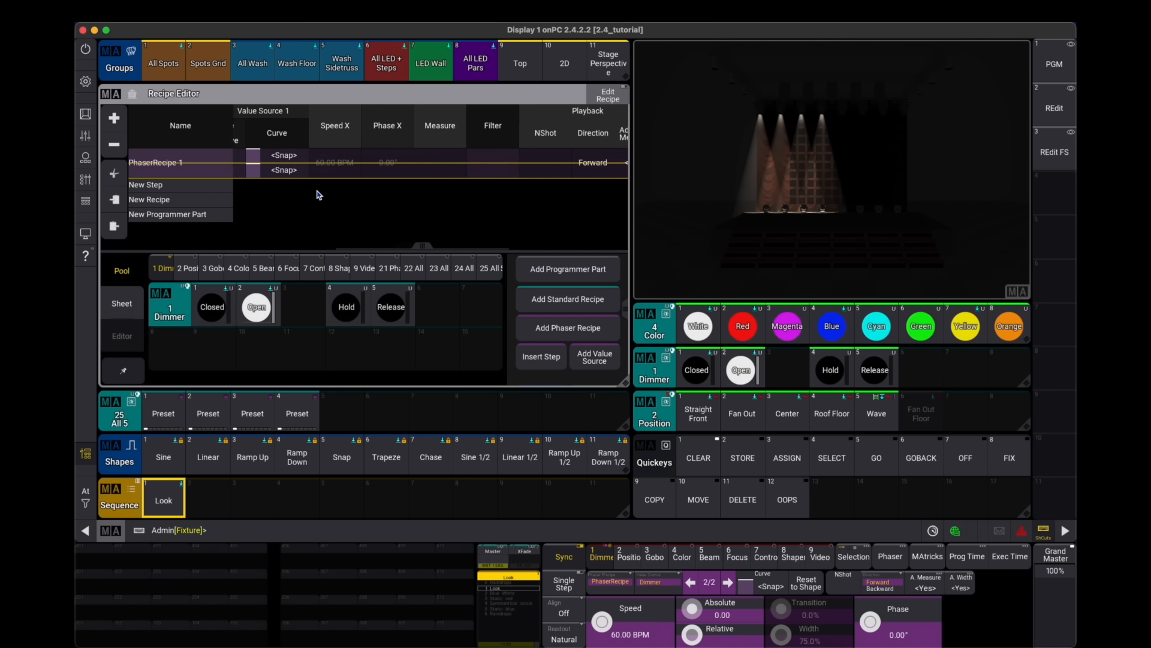
scroll(384, 191, "right", 2)
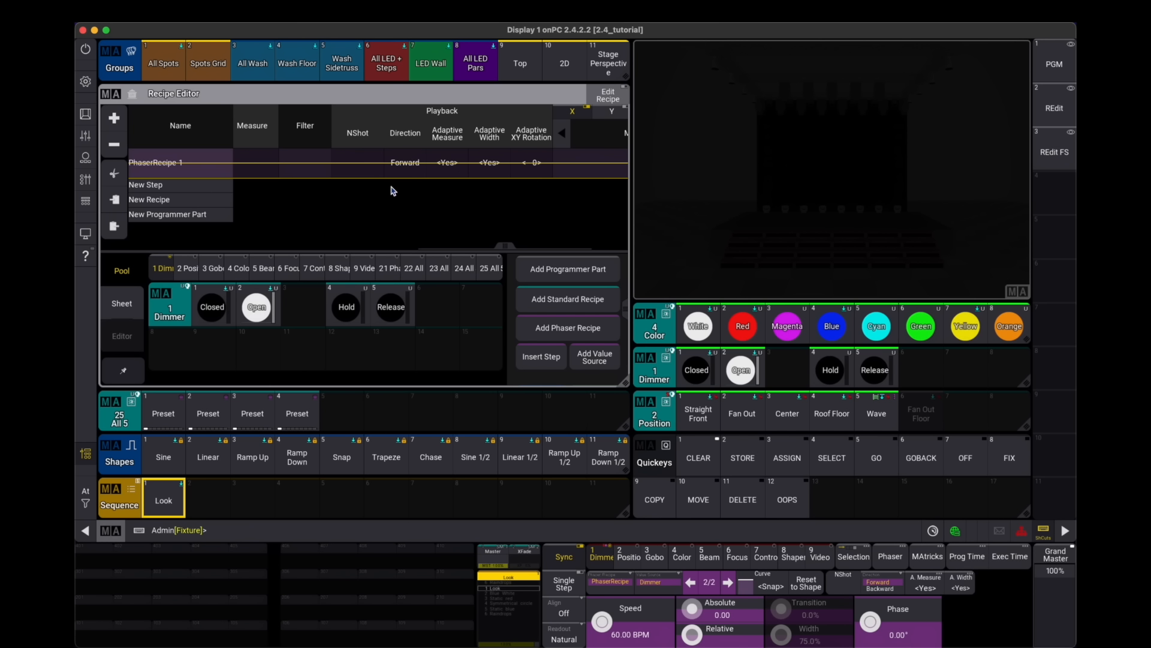
left_click(490, 163)
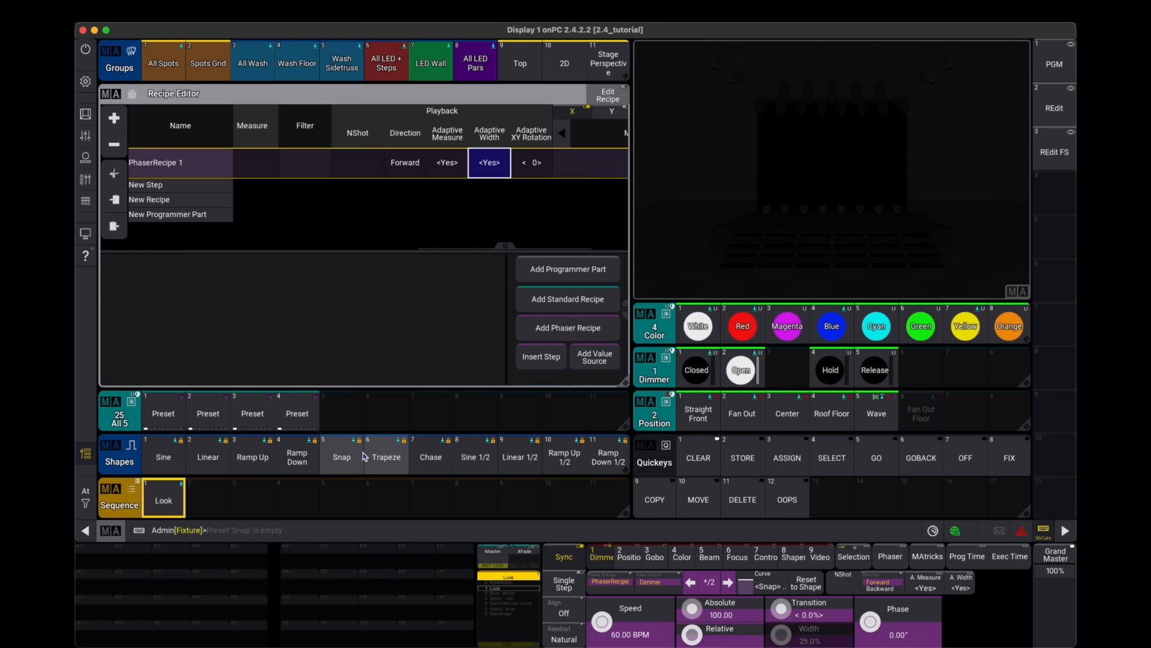
scroll(520, 458, "right", 4)
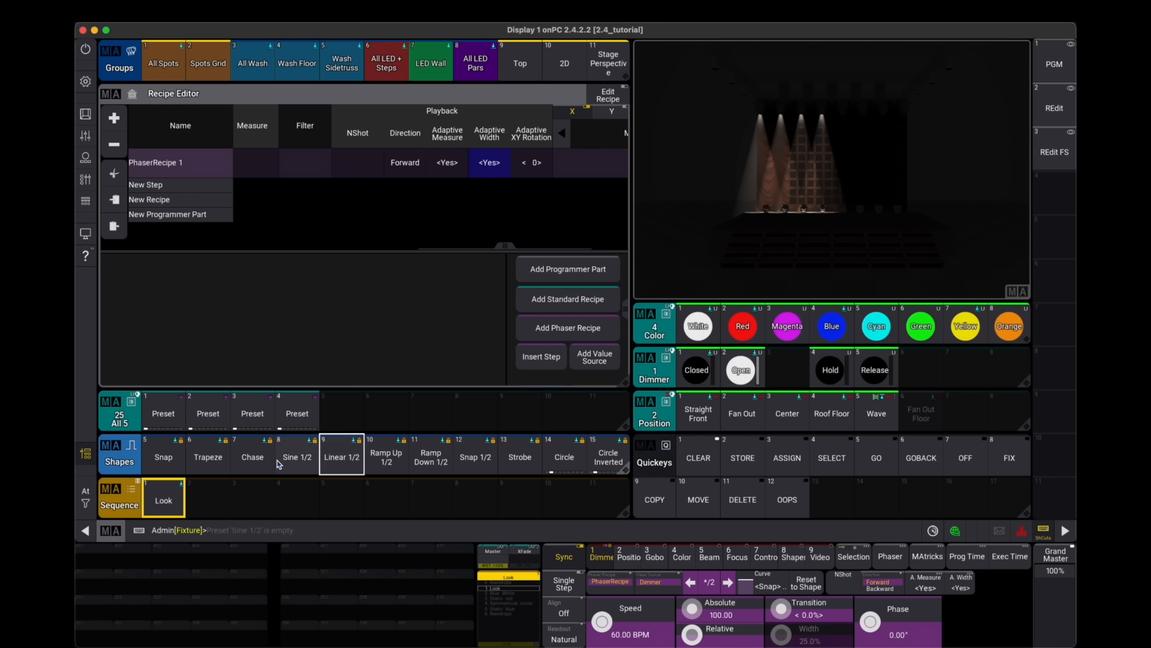
scroll(256, 464, "right", 1)
scroll(256, 464, "left", 5)
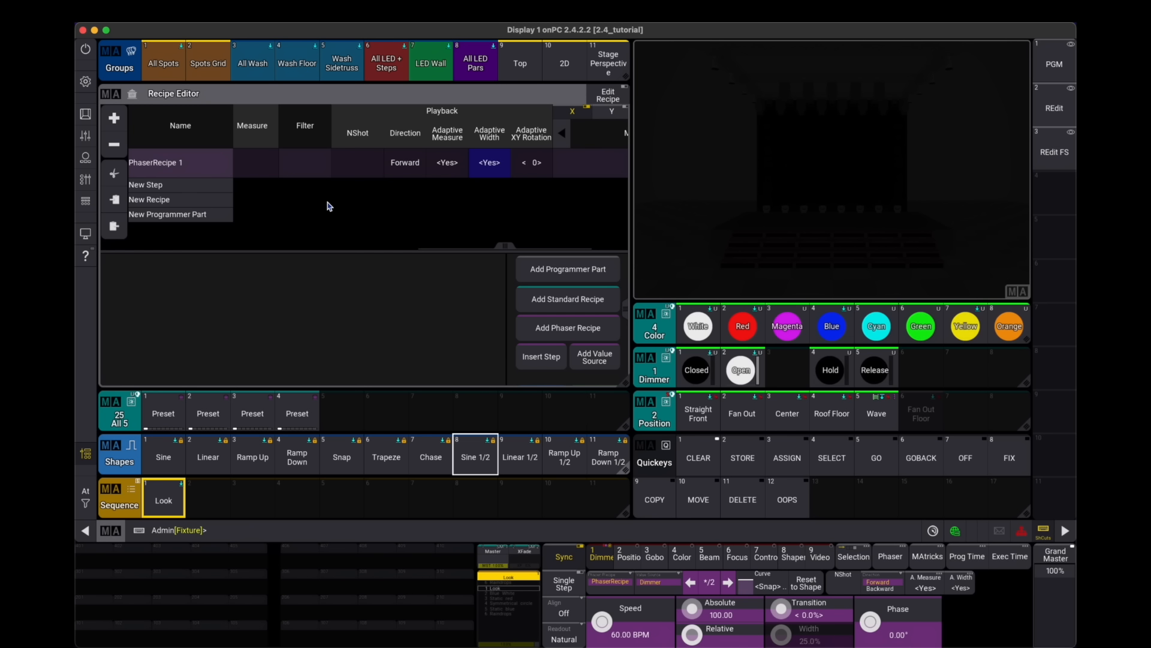
scroll(328, 207, "right", 2)
left_click(557, 165)
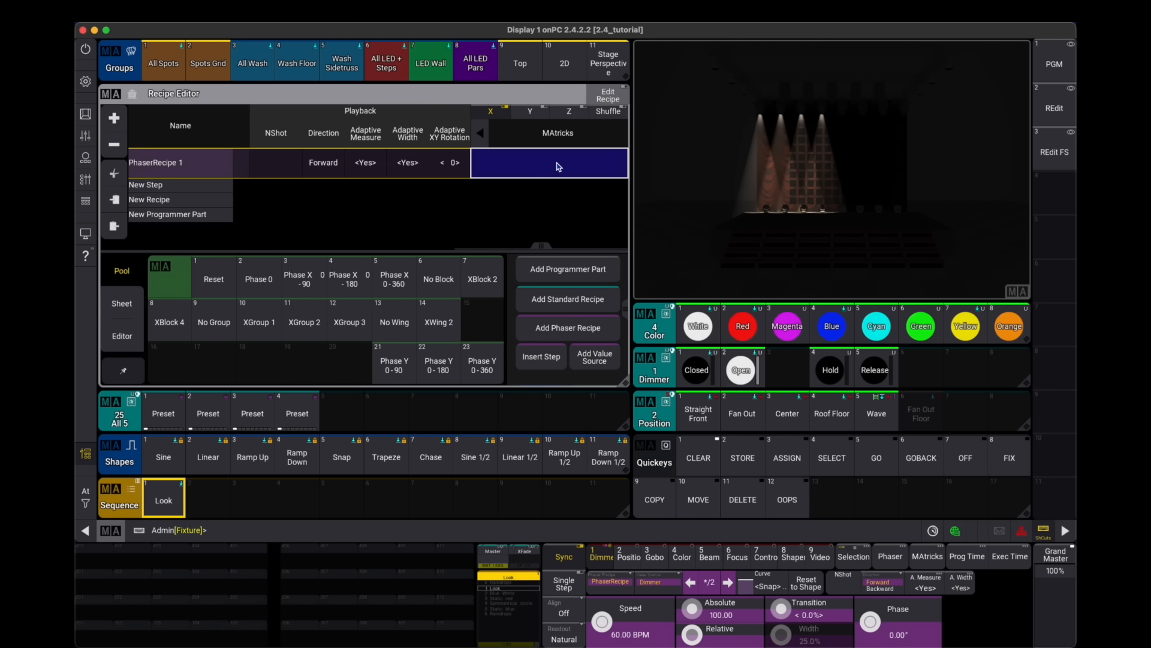
left_click(122, 336)
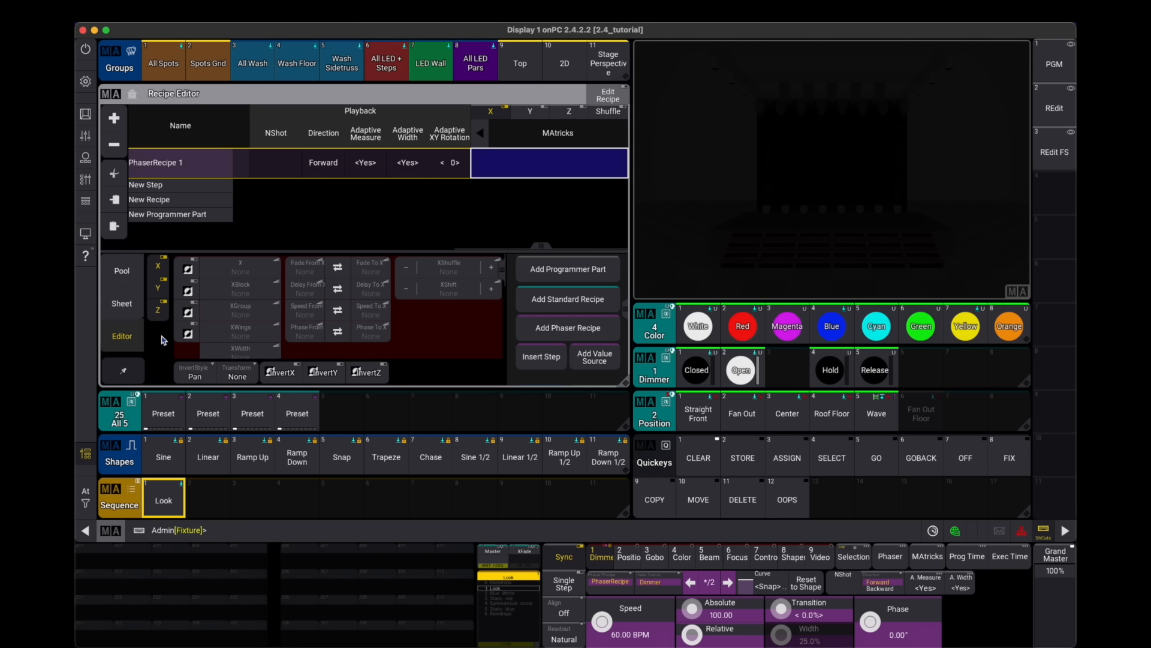
left_click(357, 337)
left_click(589, 494)
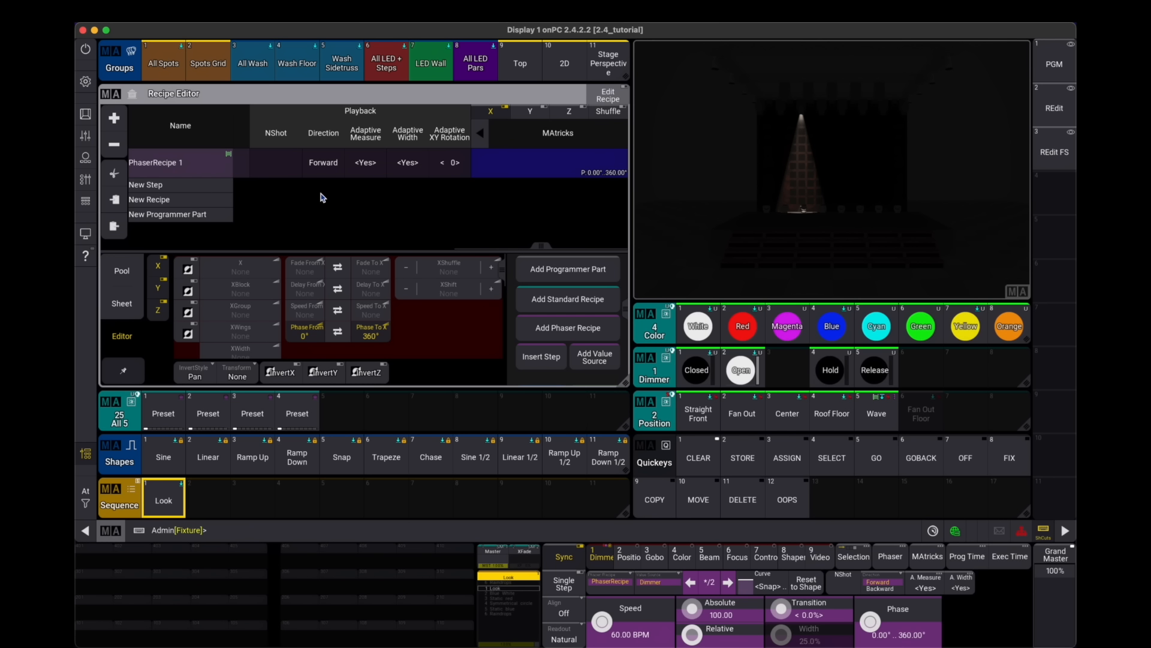
- Store the recipe as preset 6 in the All 5 pool and label it D Chase
left_click_drag(322, 198, 582, 218)
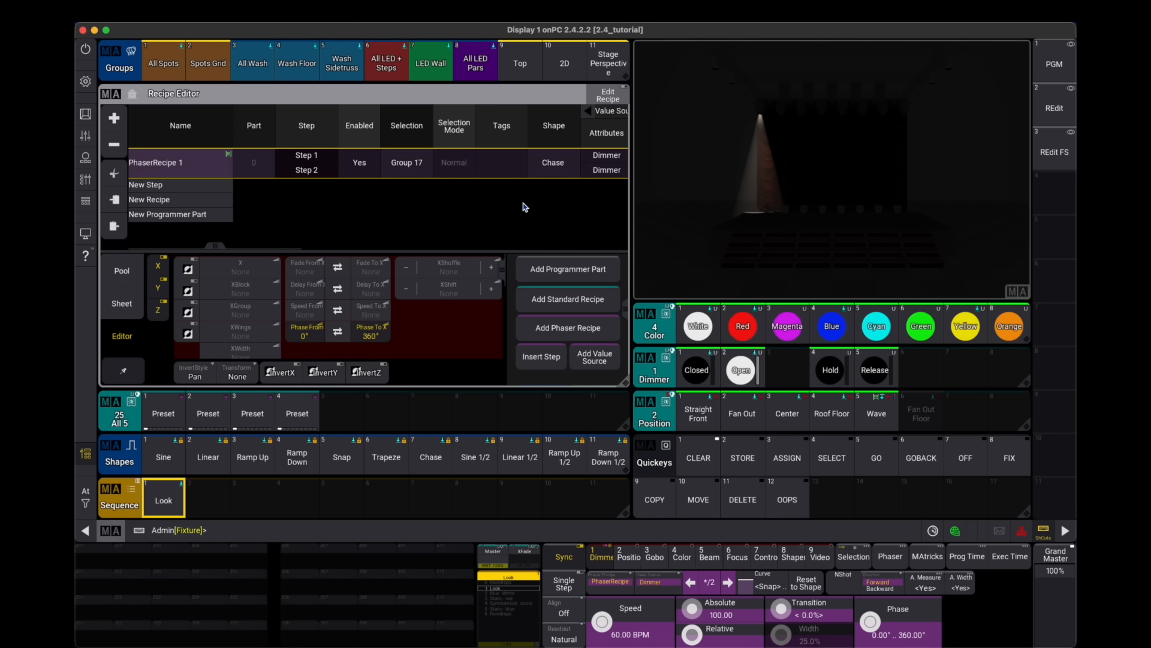
left_click_drag(378, 419, 386, 376)
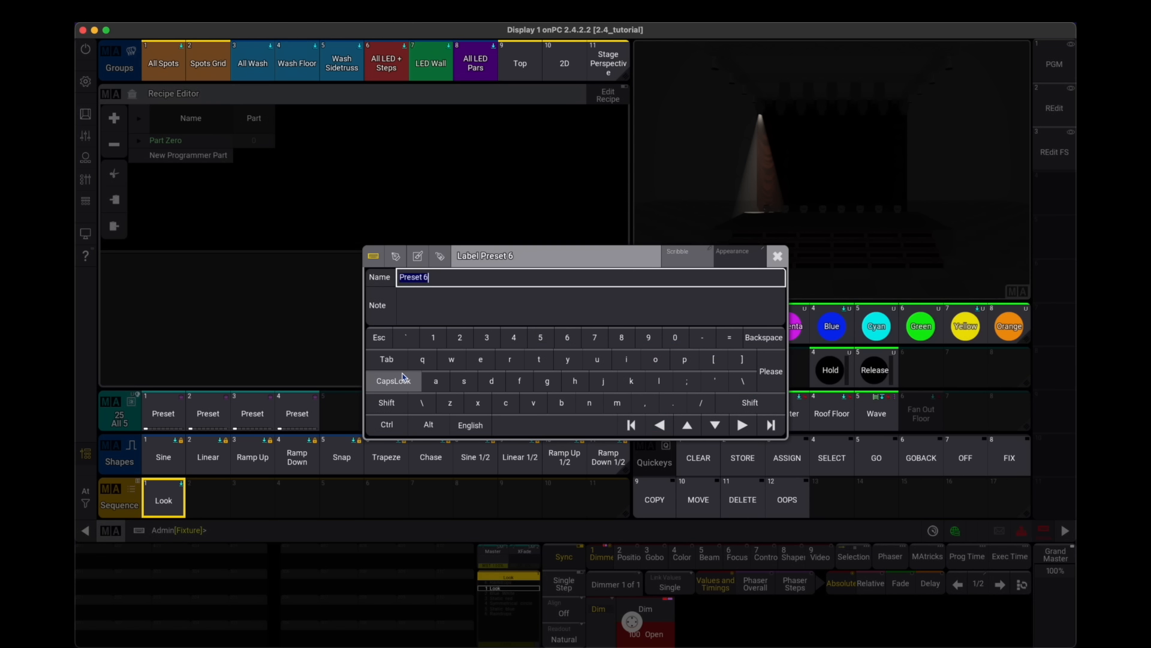
type("D")
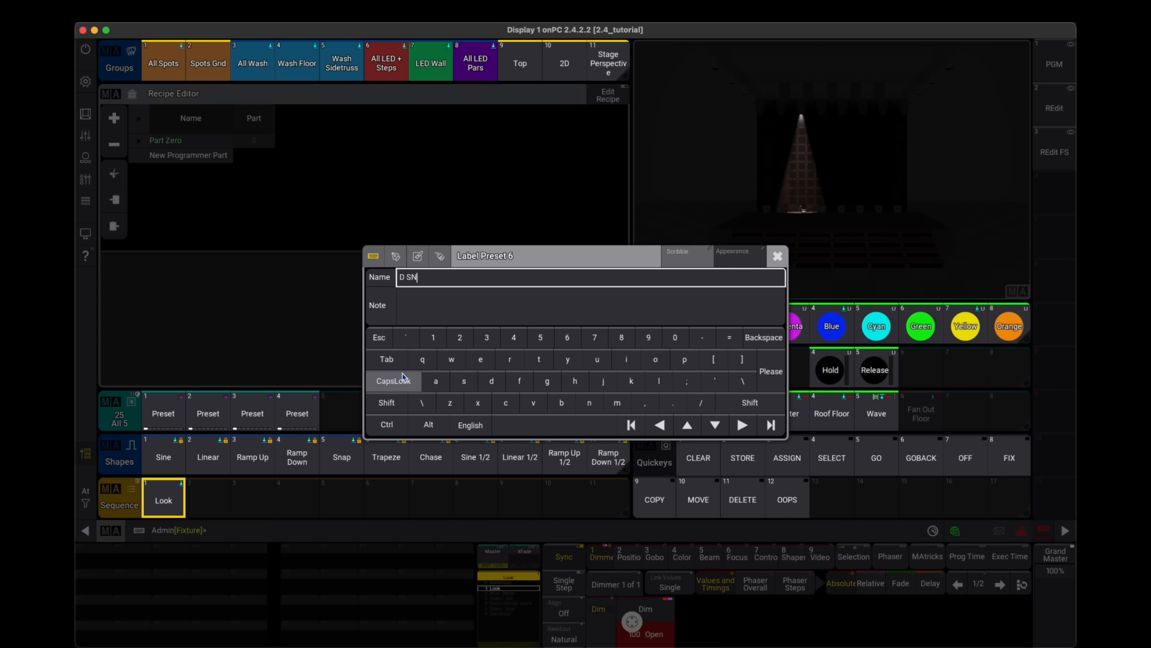
type(" SN")
key("BackSpace")
type("hase")
key("Return")
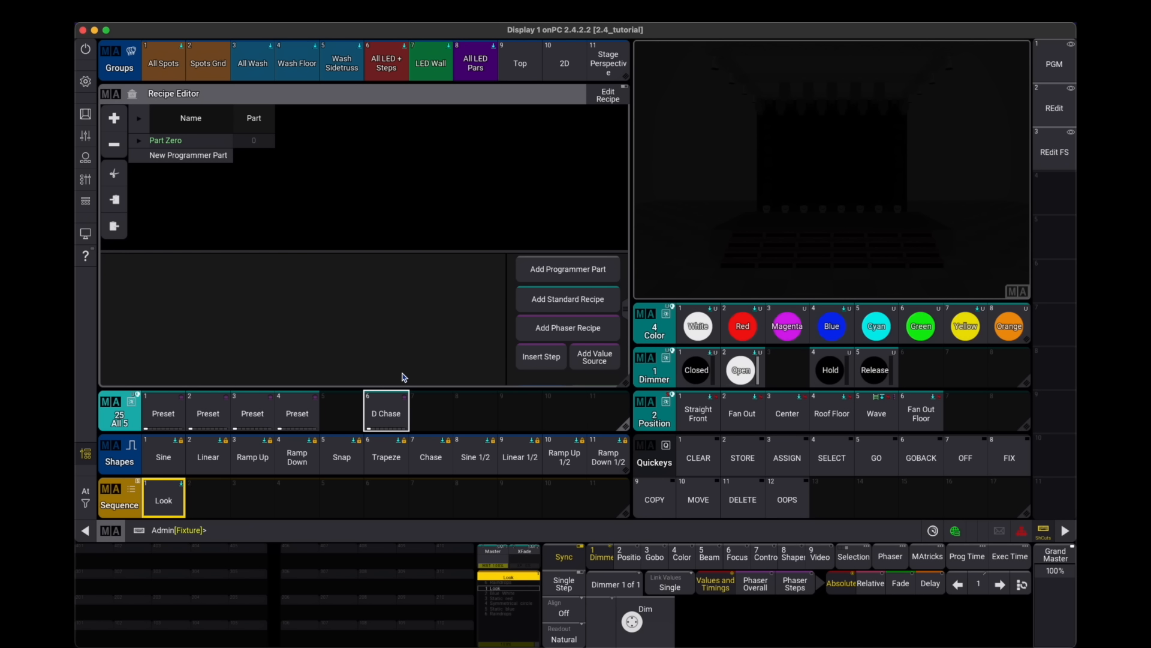
- Test the D Chase preset on Spot 8 with the phaser overall view, then clear the programmer
left_click(1054, 64)
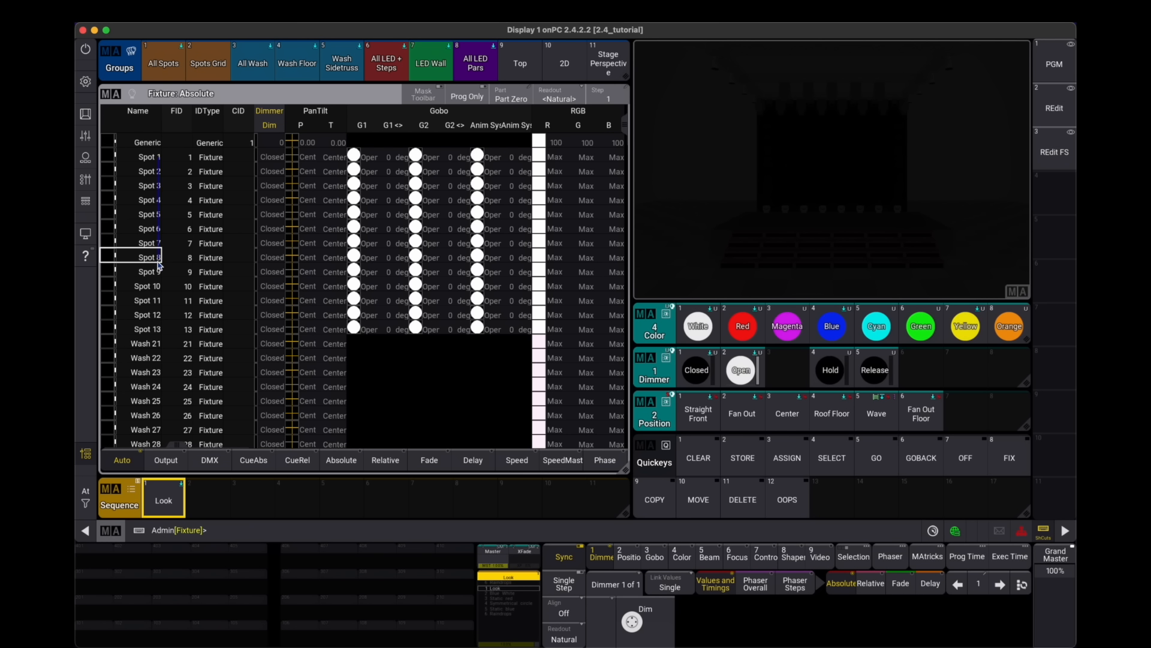
left_click_drag(158, 262, 156, 262)
left_click(1054, 108)
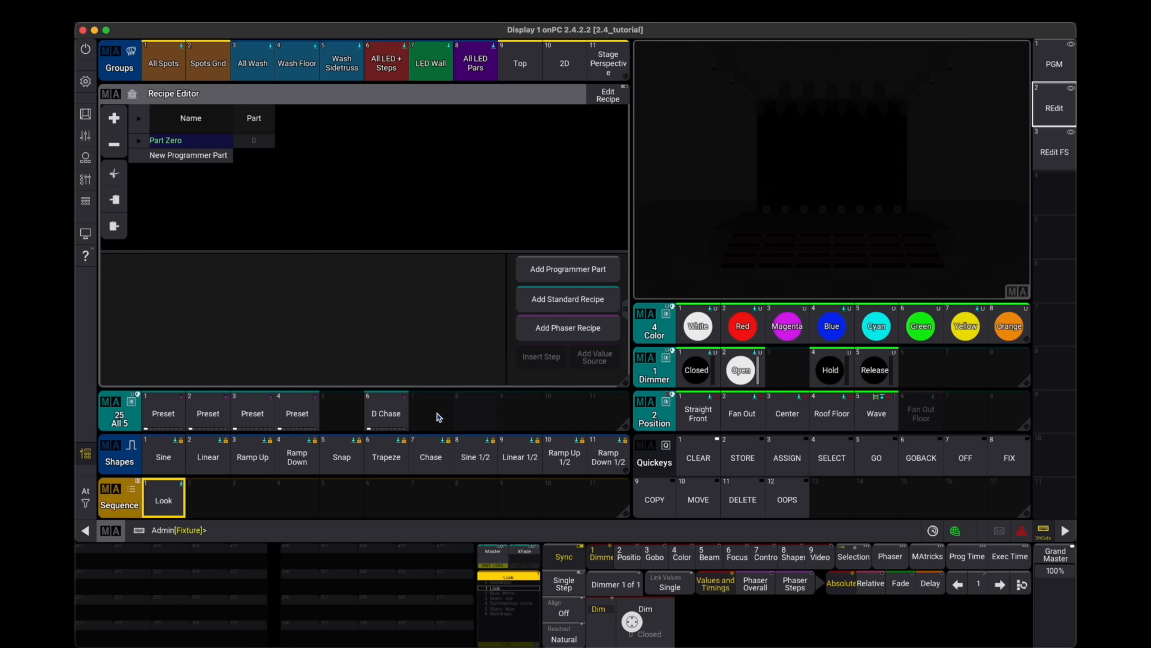
left_click(386, 413)
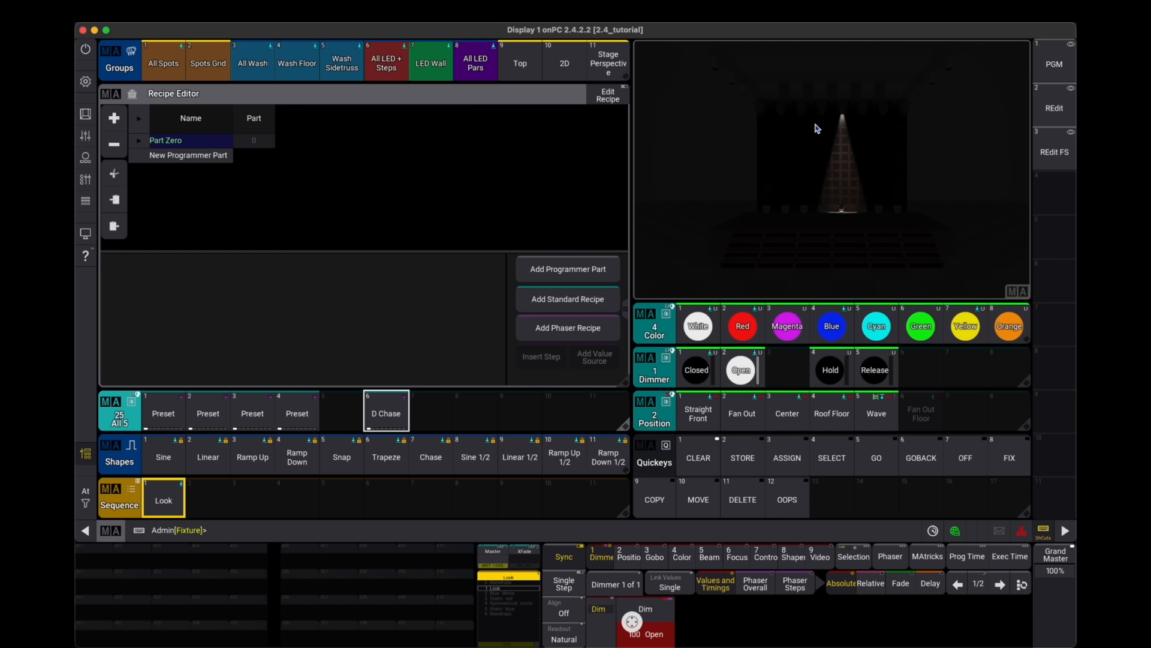
left_click(748, 585)
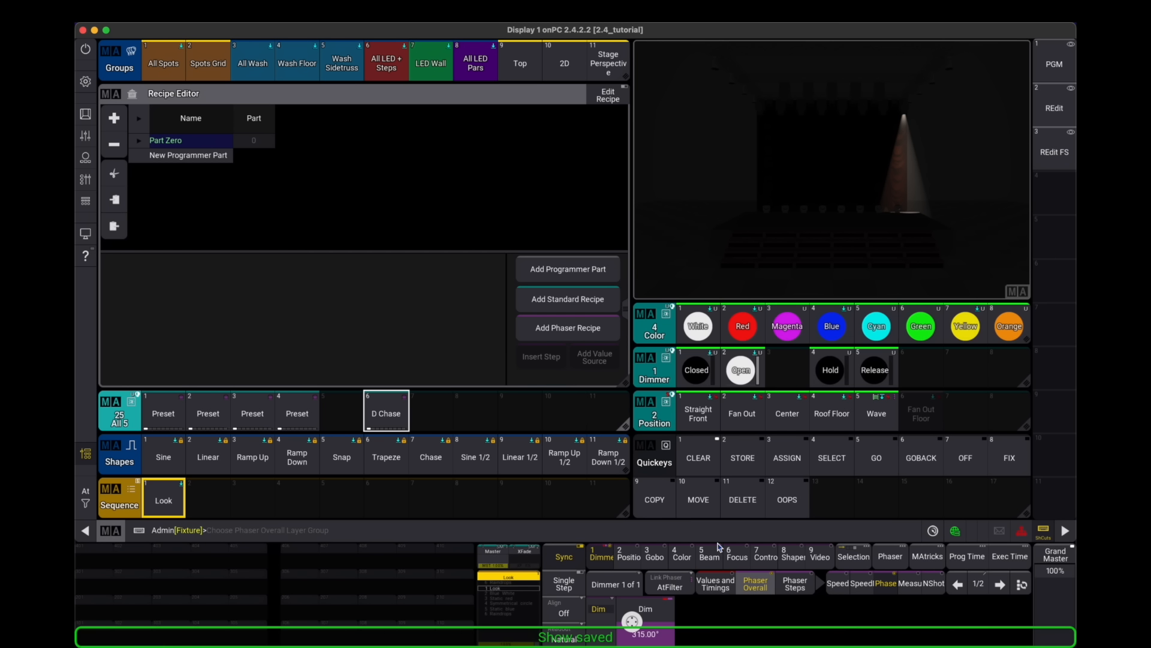
key("c")
key("c")
key("c")
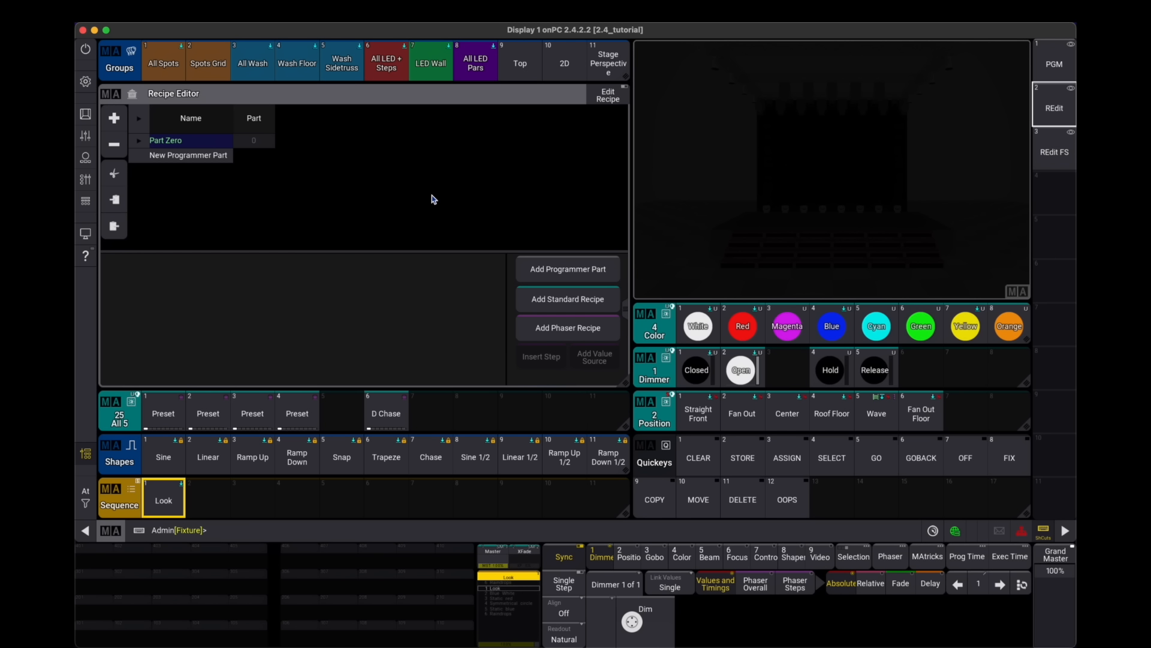
- Add a new phaser recipe and set its selection to Group 17
left_click(590, 332)
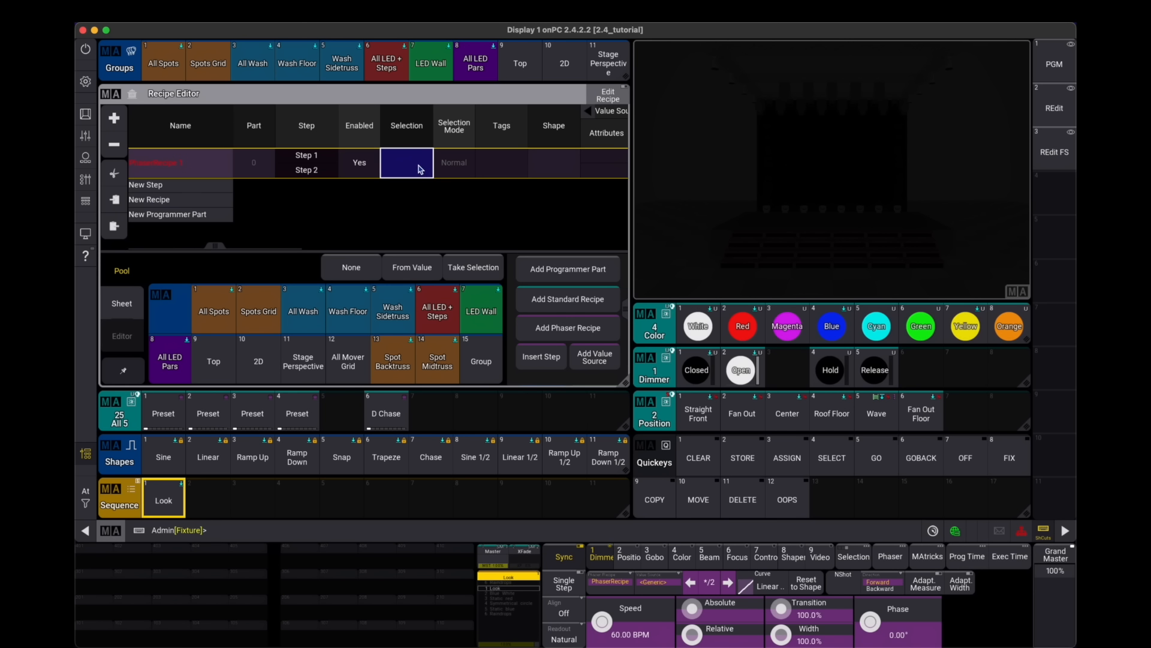
left_click(437, 307)
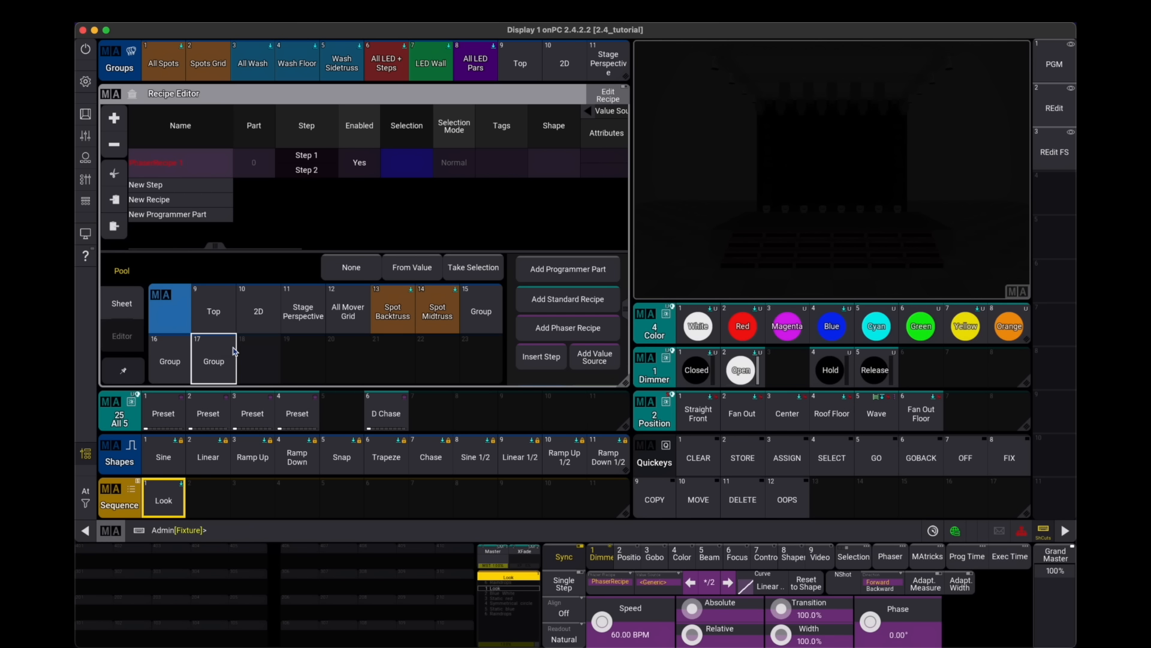
left_click(213, 360)
- Set the attribute of both steps of the new recipe to Dimmer
left_click_drag(556, 183, 431, 179)
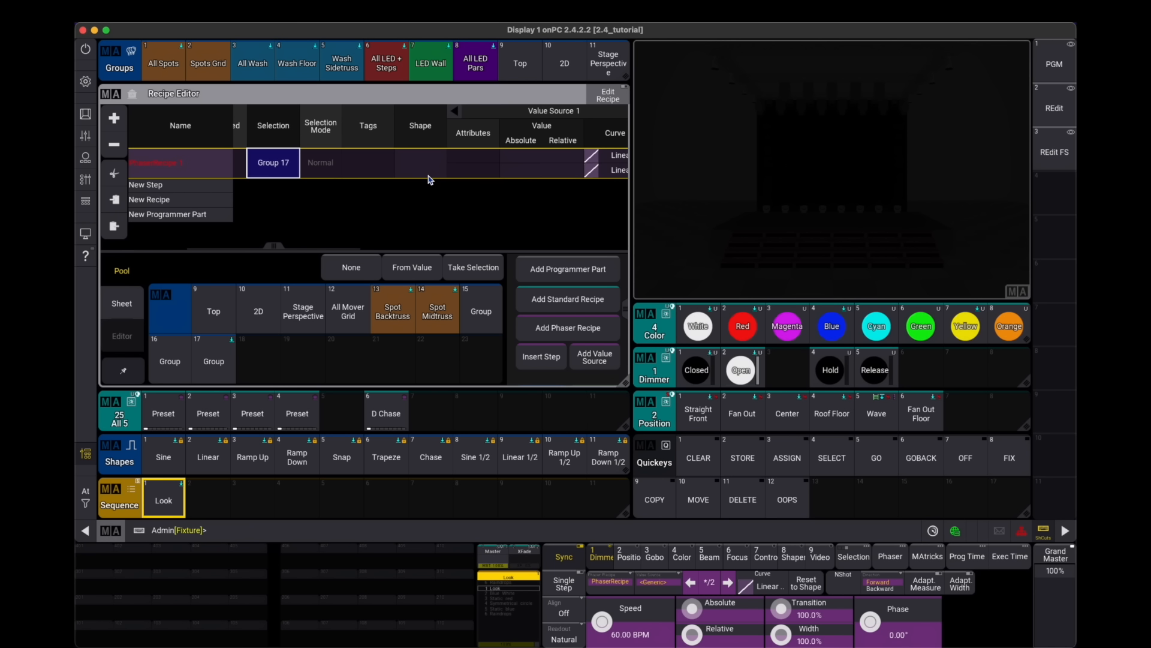
left_click(482, 171)
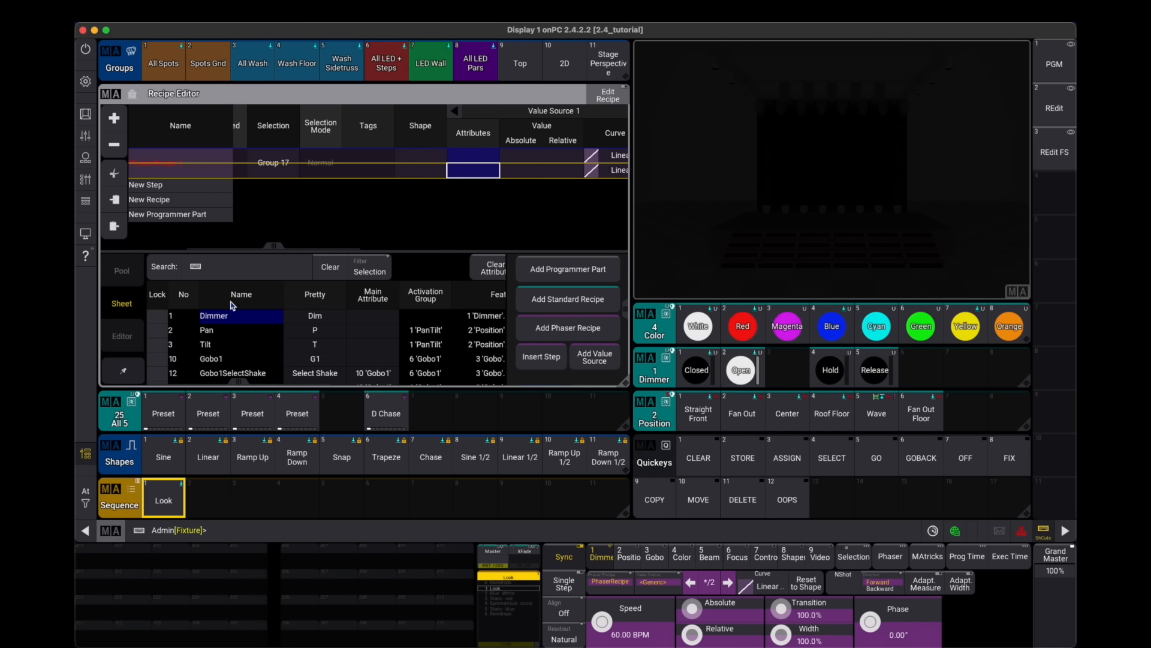
left_click(237, 317)
- Set the recipe's absolute dimmer value to 100 for step 1 and 0 for step 2
right_click(526, 157)
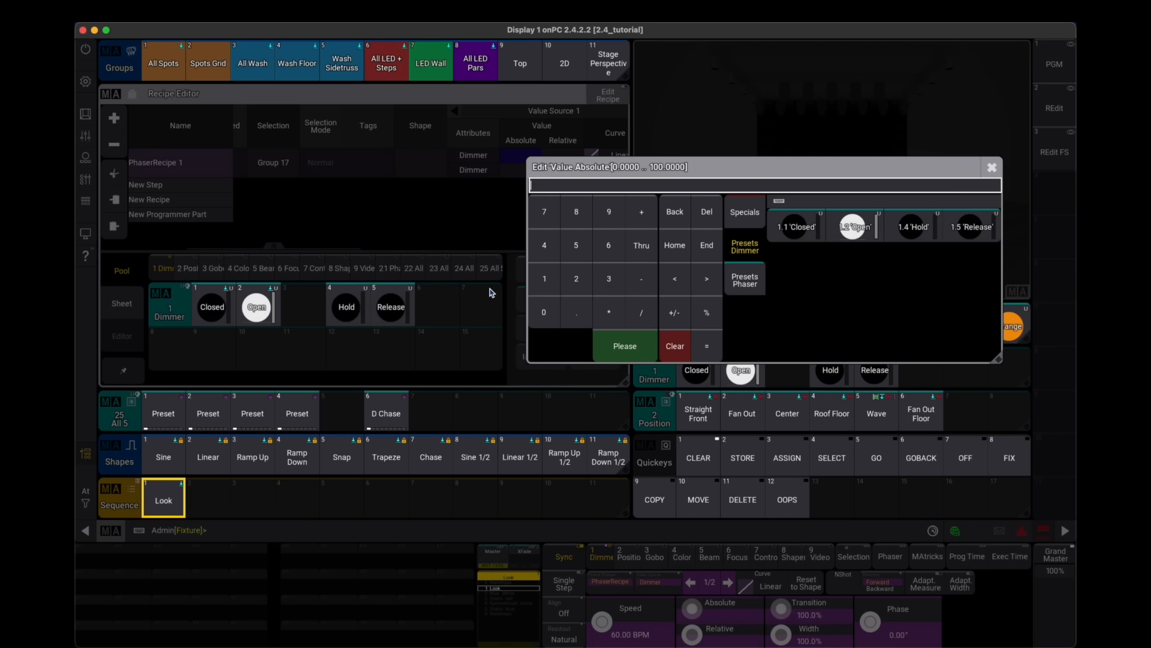
double_click(545, 312)
left_click(605, 342)
right_click(525, 174)
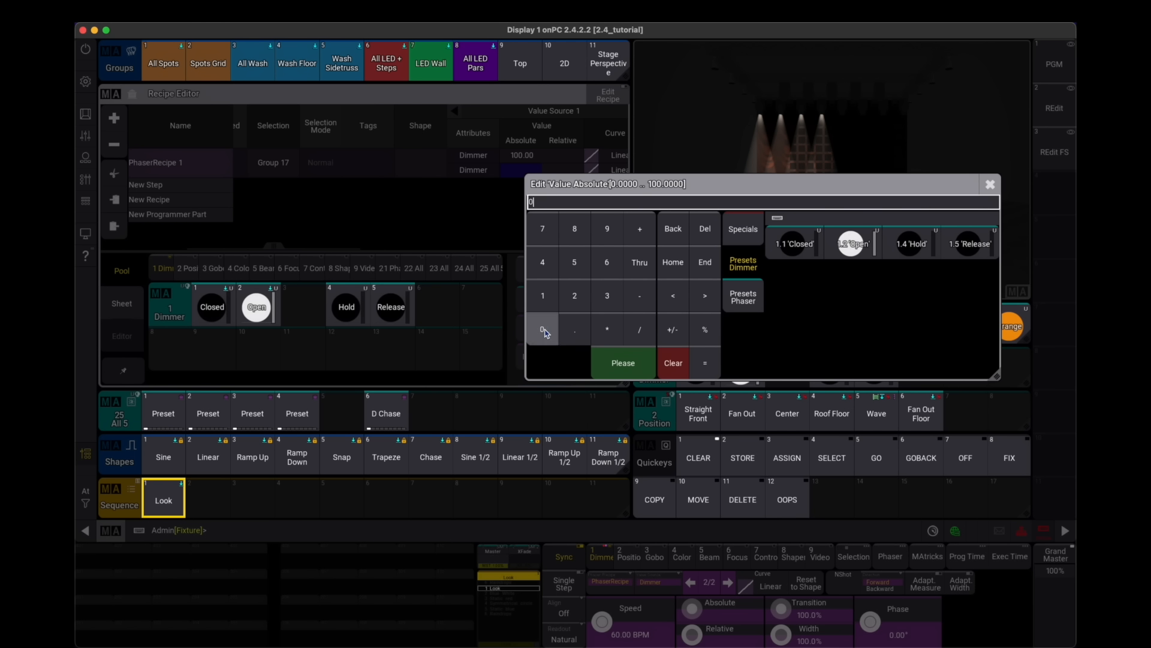
left_click(623, 363)
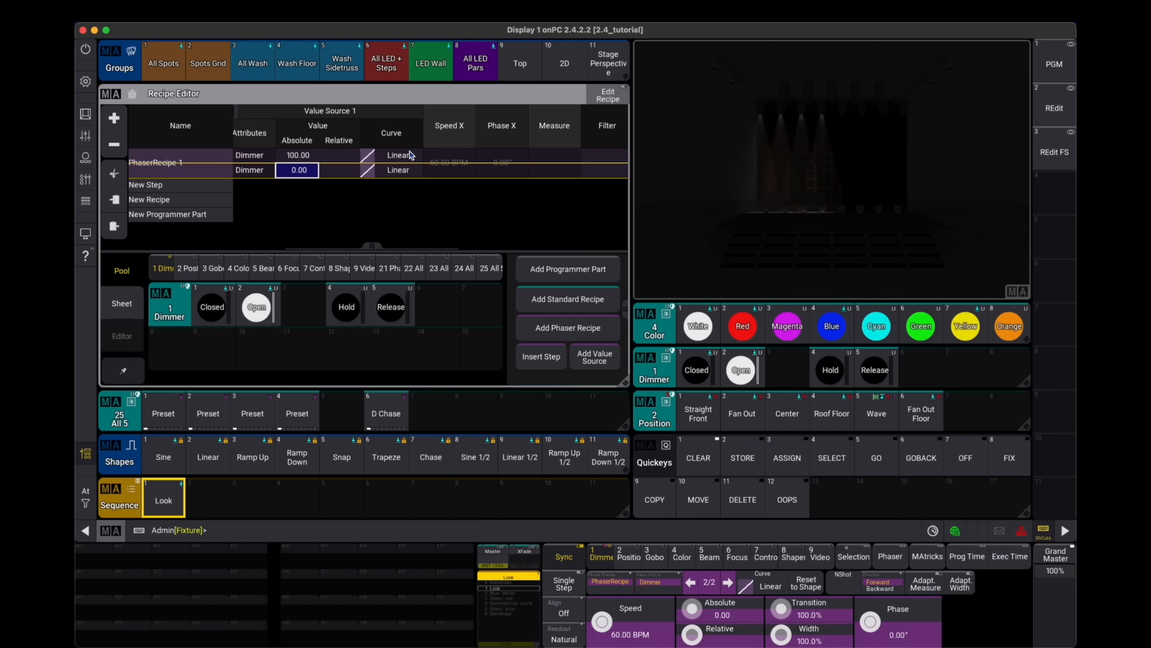
- Set the transition of both steps to 0% in the recipe's step editor
left_click(409, 155)
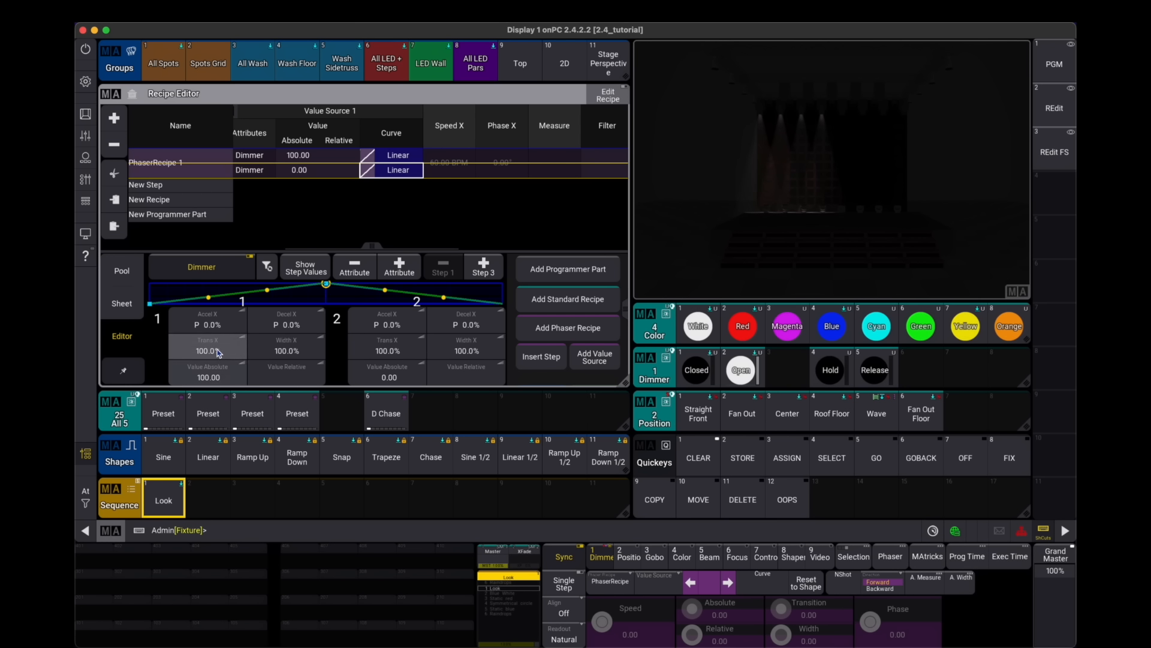
left_click_drag(218, 354, 76, 457)
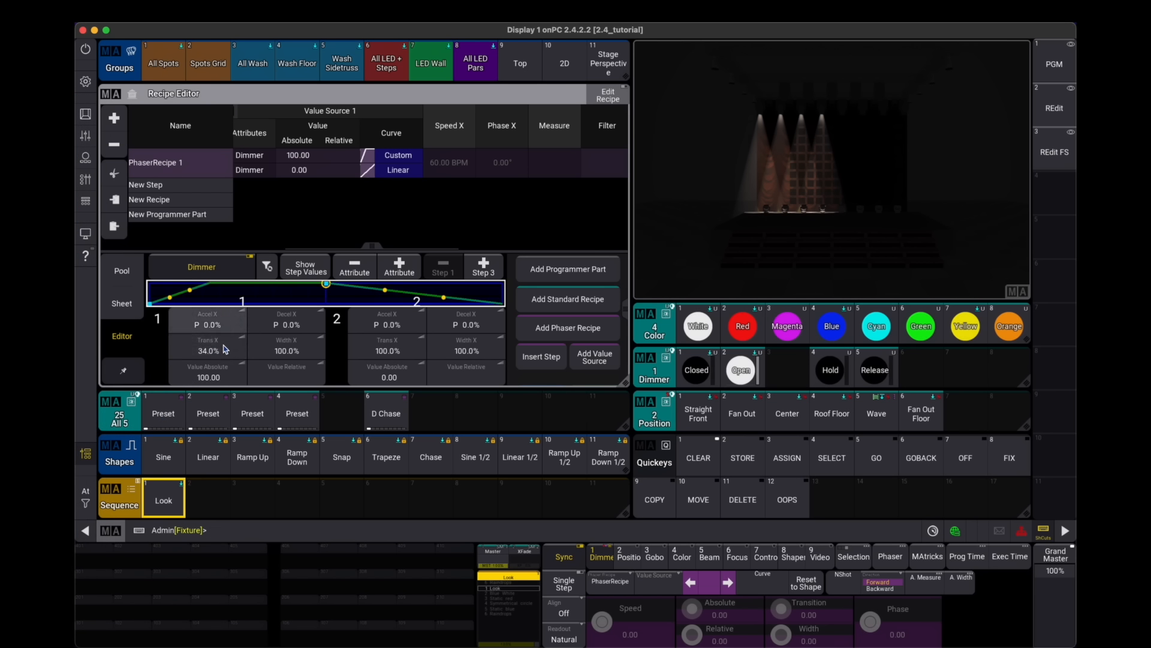
left_click_drag(223, 349, 77, 368)
left_click_drag(370, 349, 286, 364)
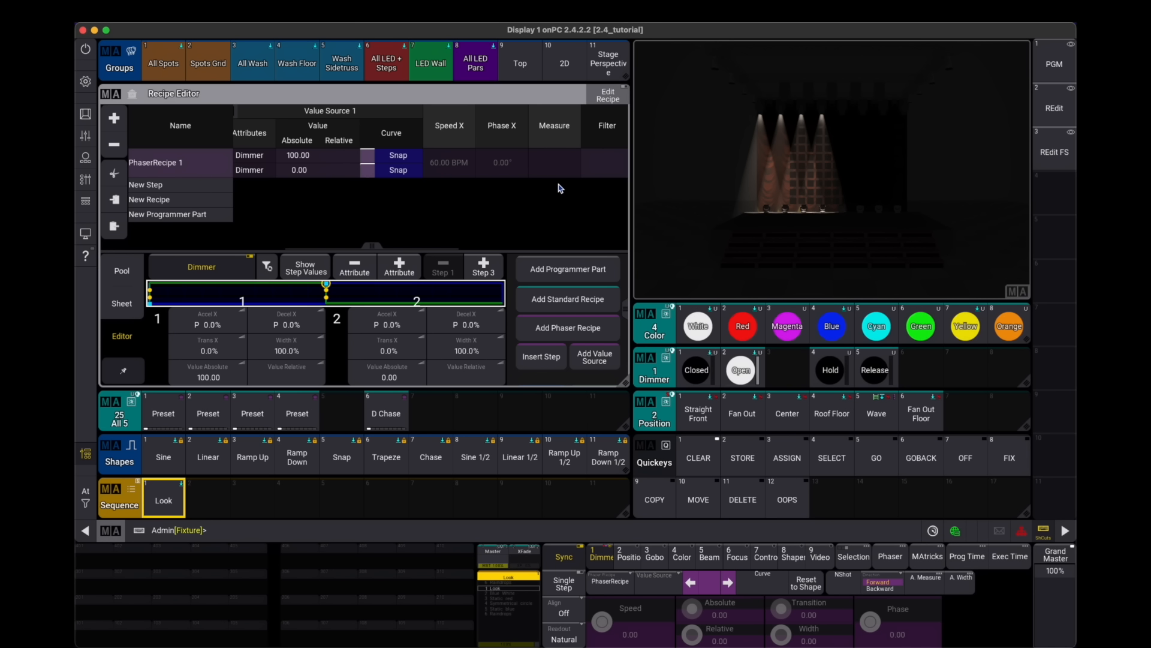
- Turn on Adaptive Width for the phaser recipe
left_click_drag(557, 185, 328, 193)
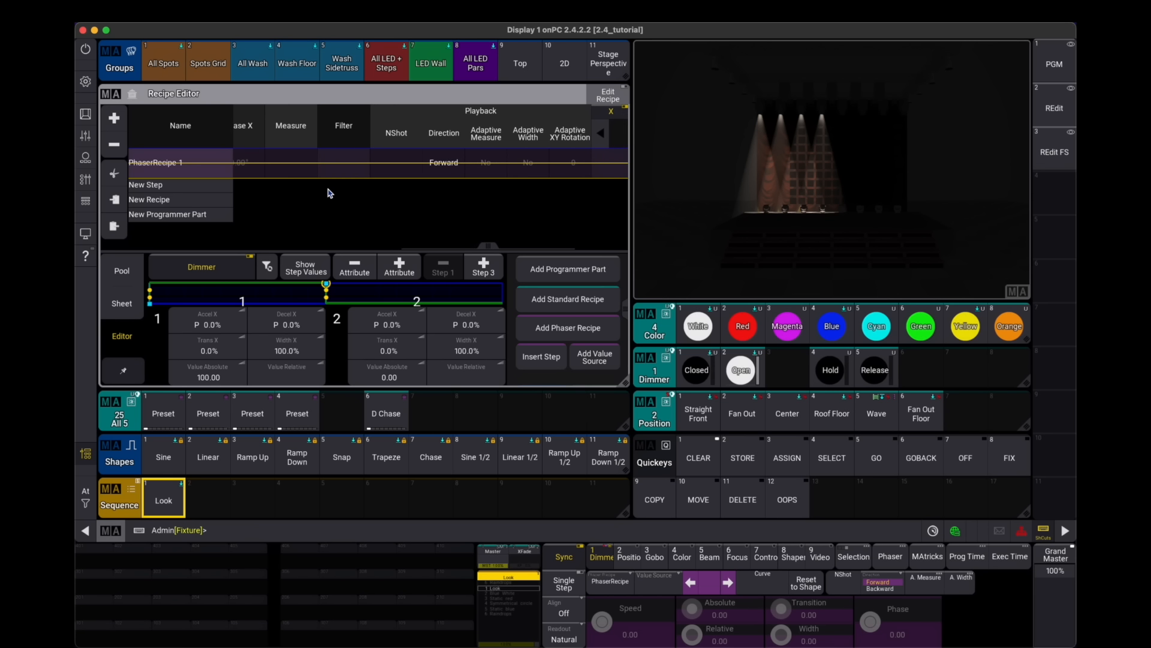
left_click(530, 169)
left_click(531, 170)
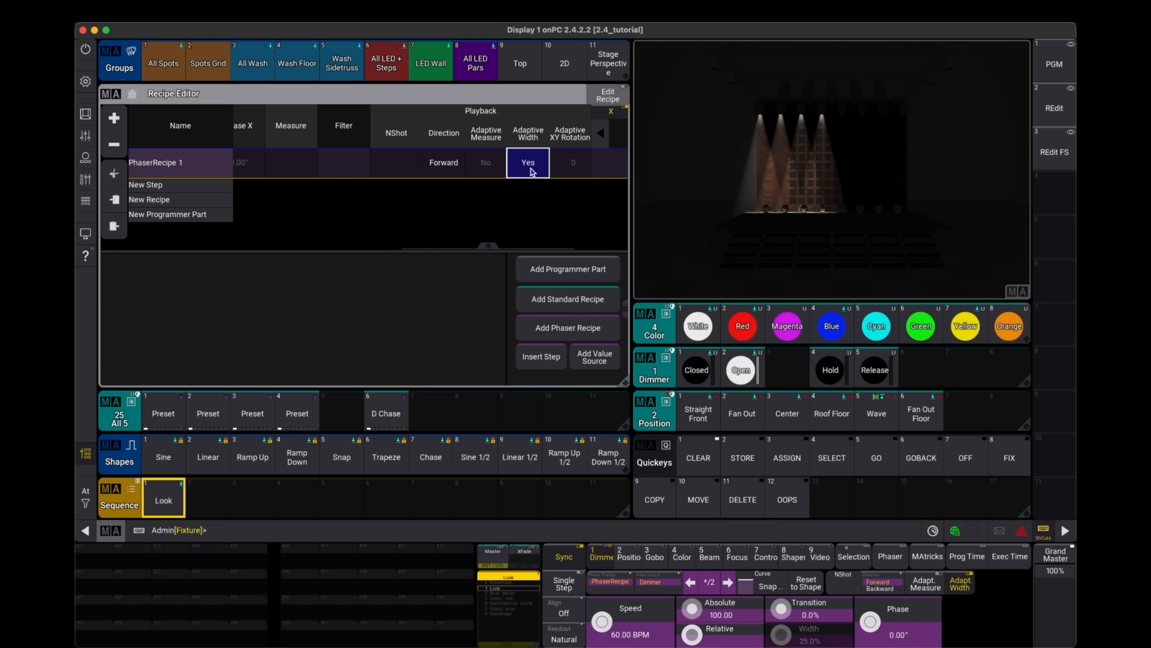
- Set the recipe's MAtricks phase to run from 0° to 360°
scroll(568, 165, "right", 3)
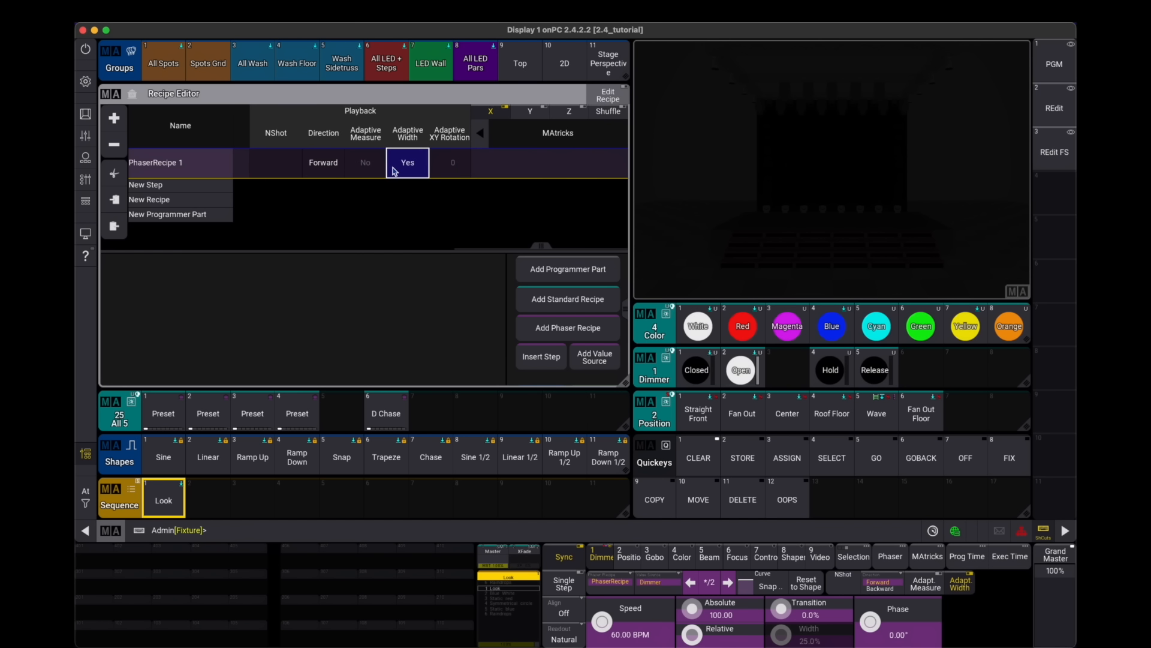
left_click(556, 165)
left_click(123, 336)
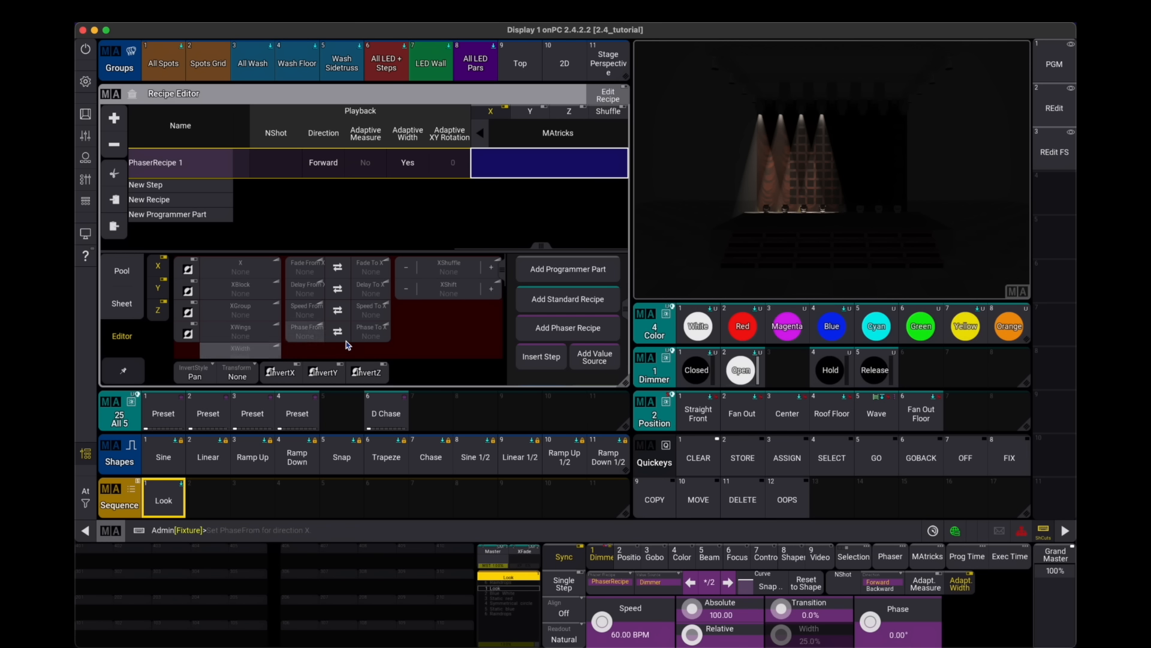
left_click(371, 332)
left_click(622, 483)
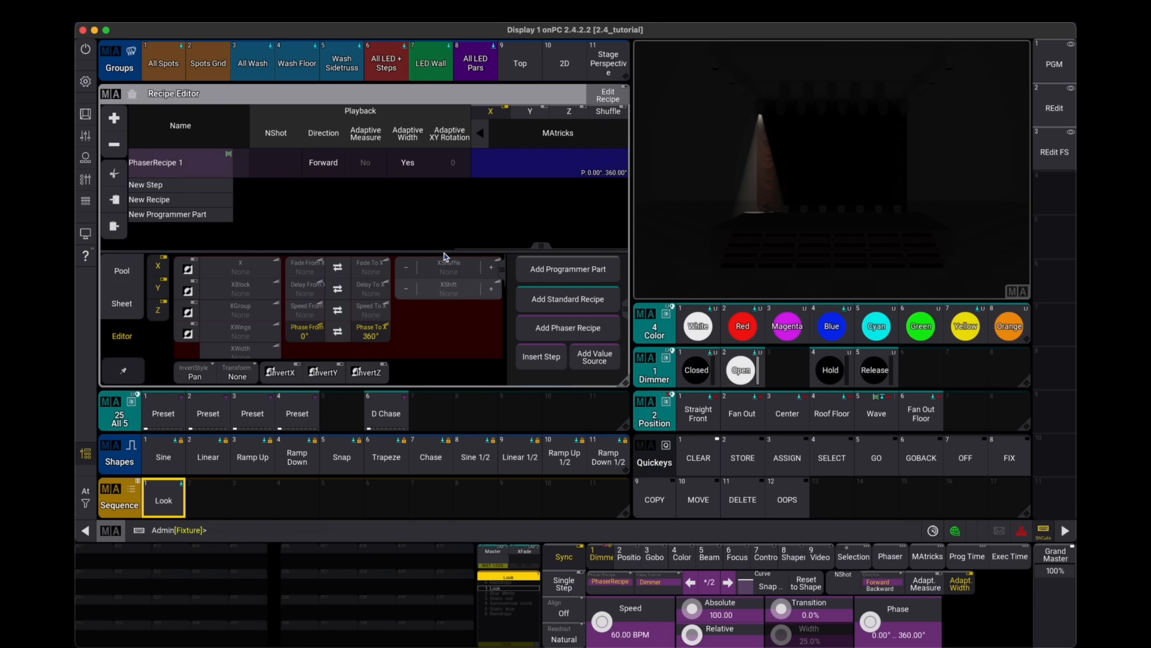
- Select Spots 1 to 10 and set the recipe's selection to a new group made from that selection
scroll(359, 192, "left", 5)
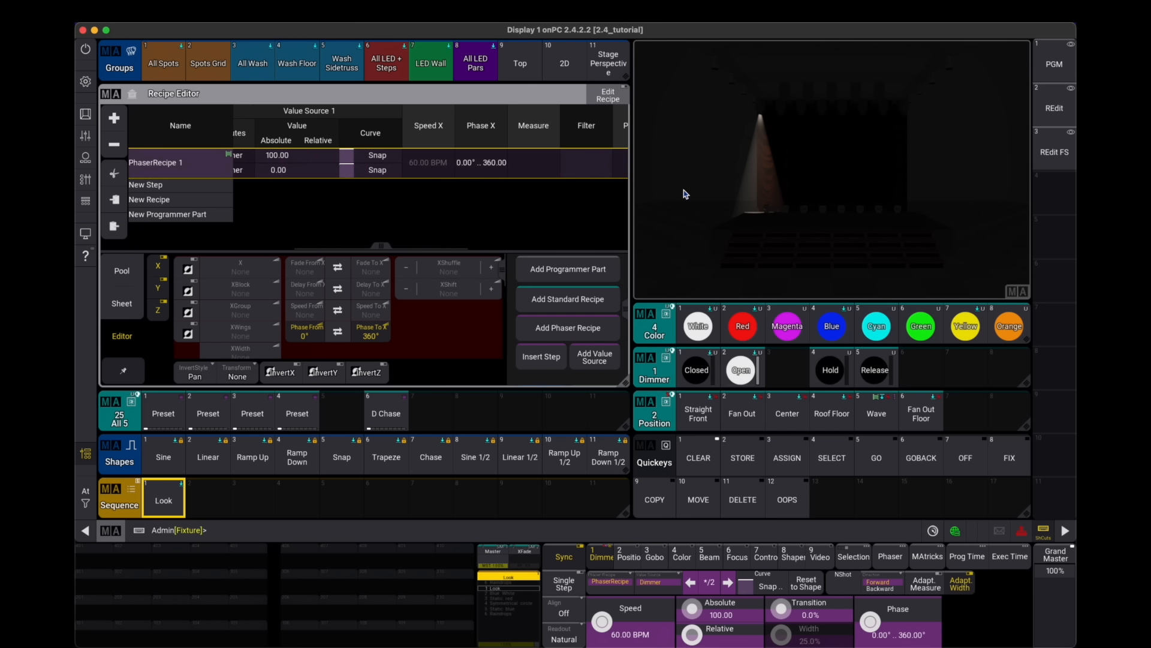
scroll(470, 207, "left", 2)
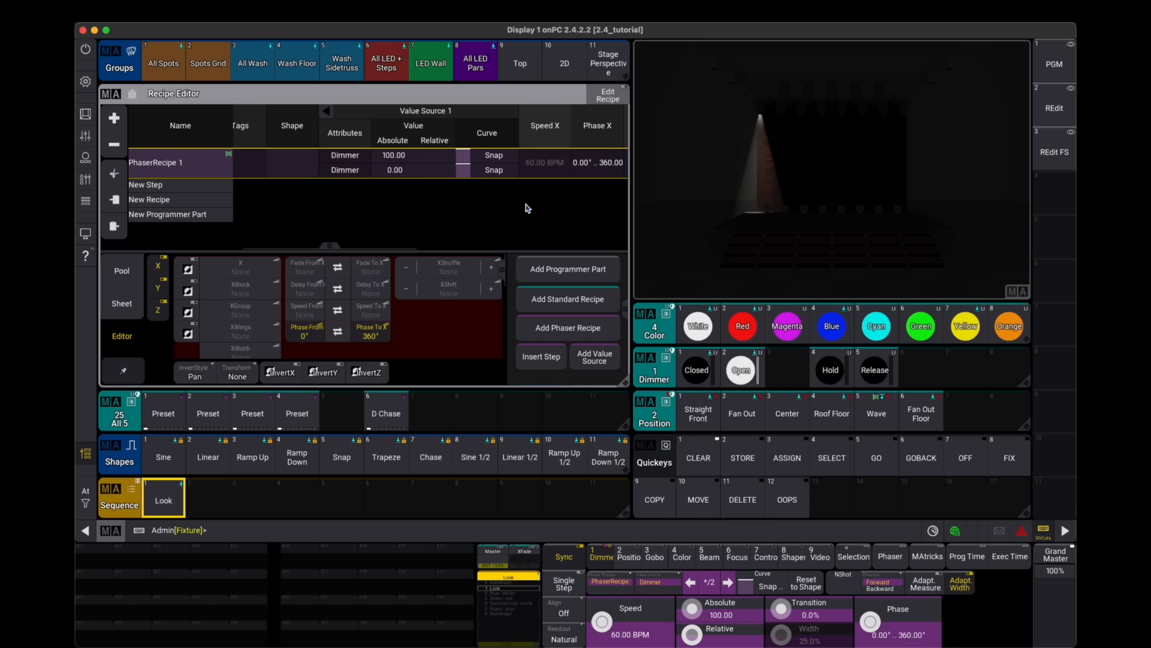
left_click(500, 154)
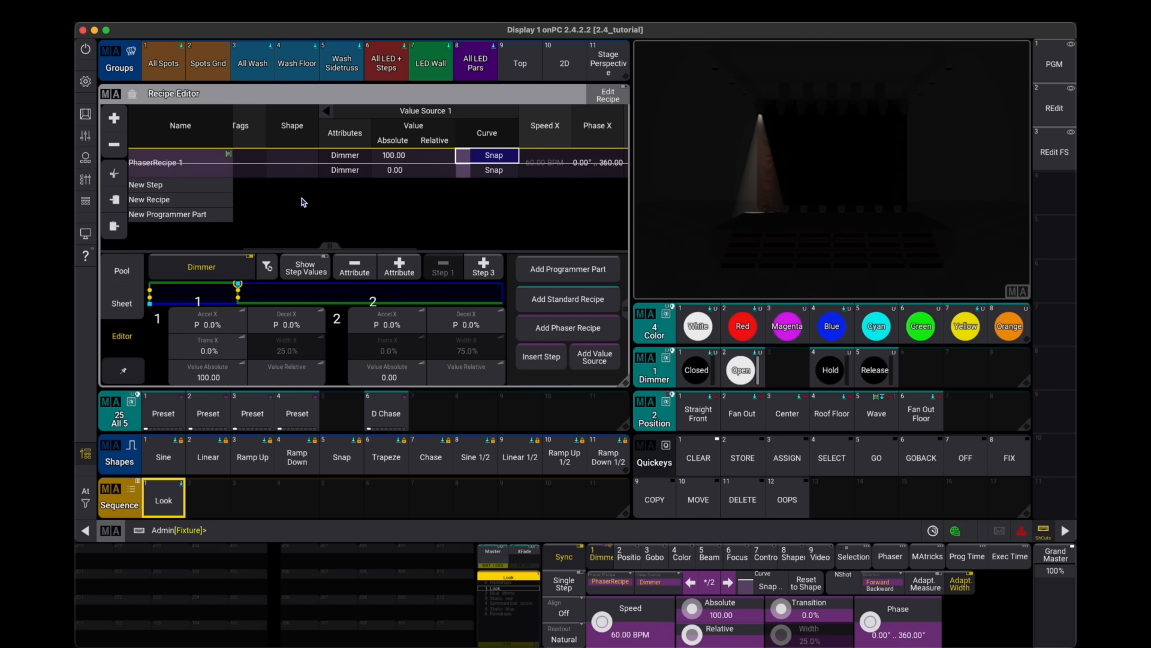
scroll(336, 203, "left", 5)
scroll(505, 213, "left", 2)
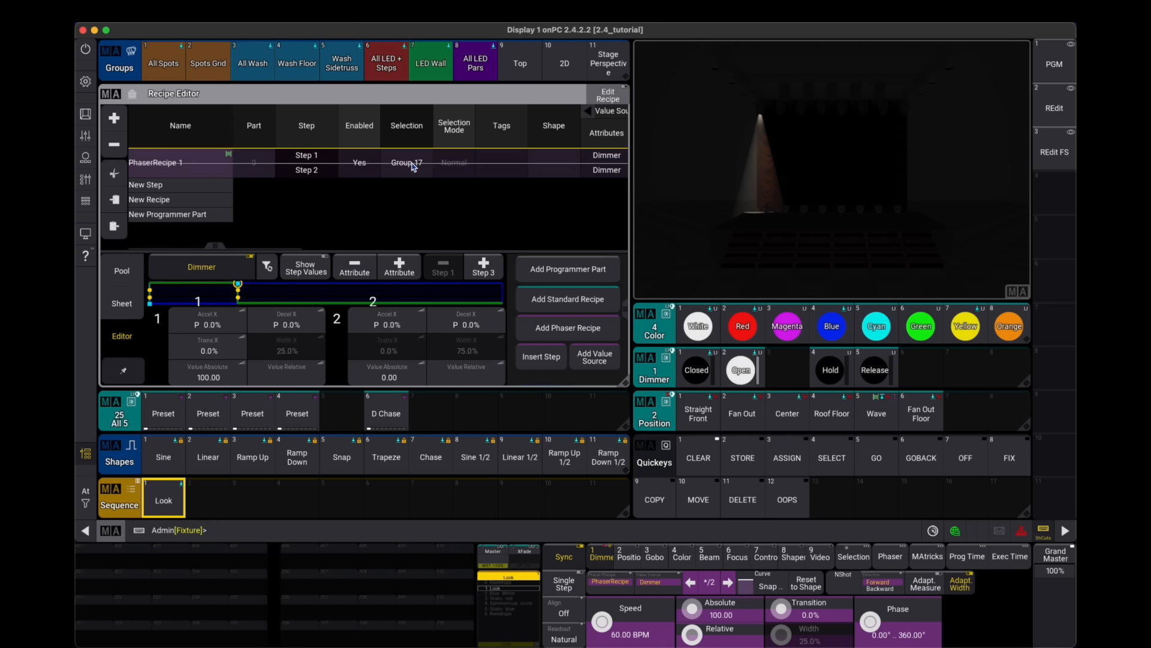
left_click(1054, 63)
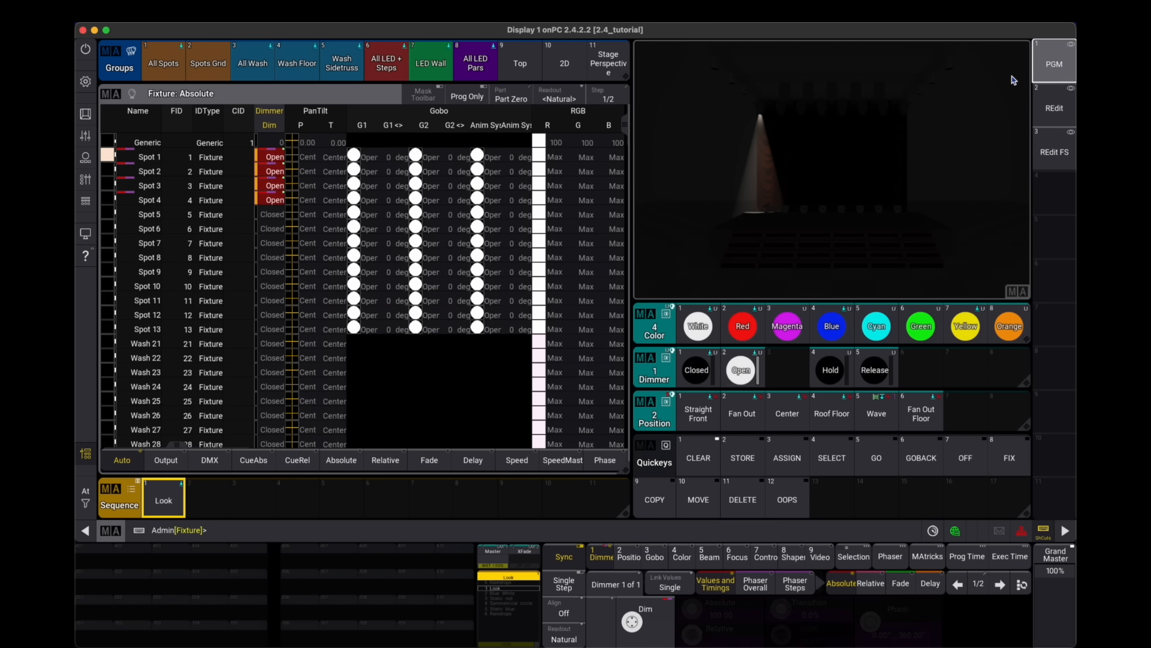
left_click_drag(151, 158, 149, 286)
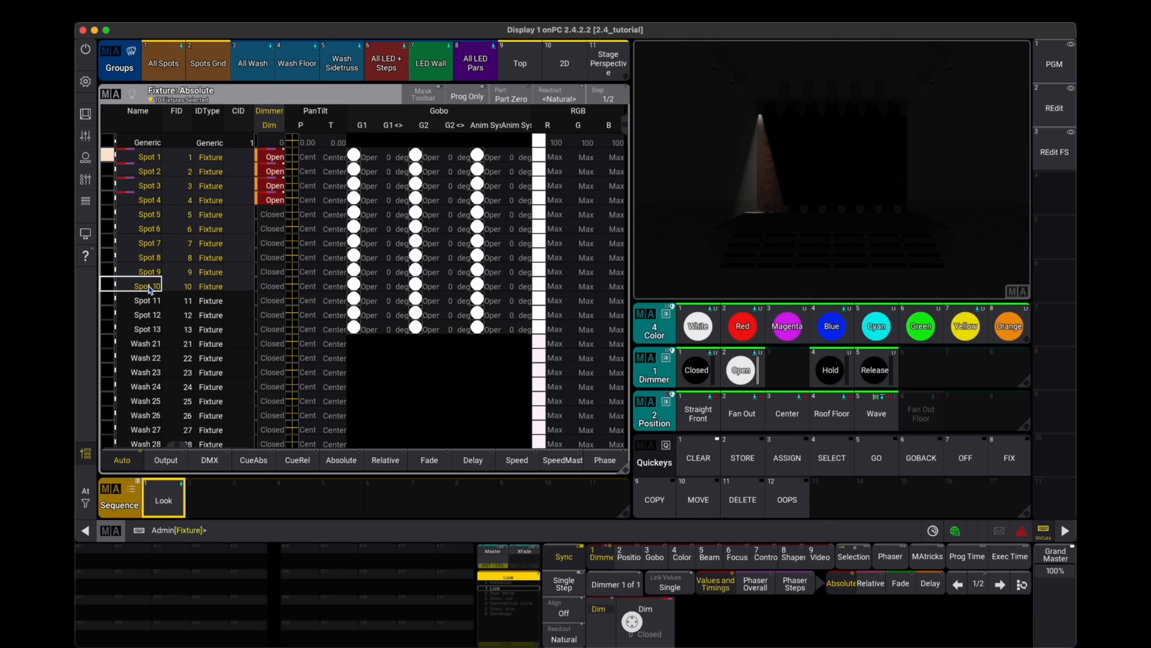
left_click(1049, 118)
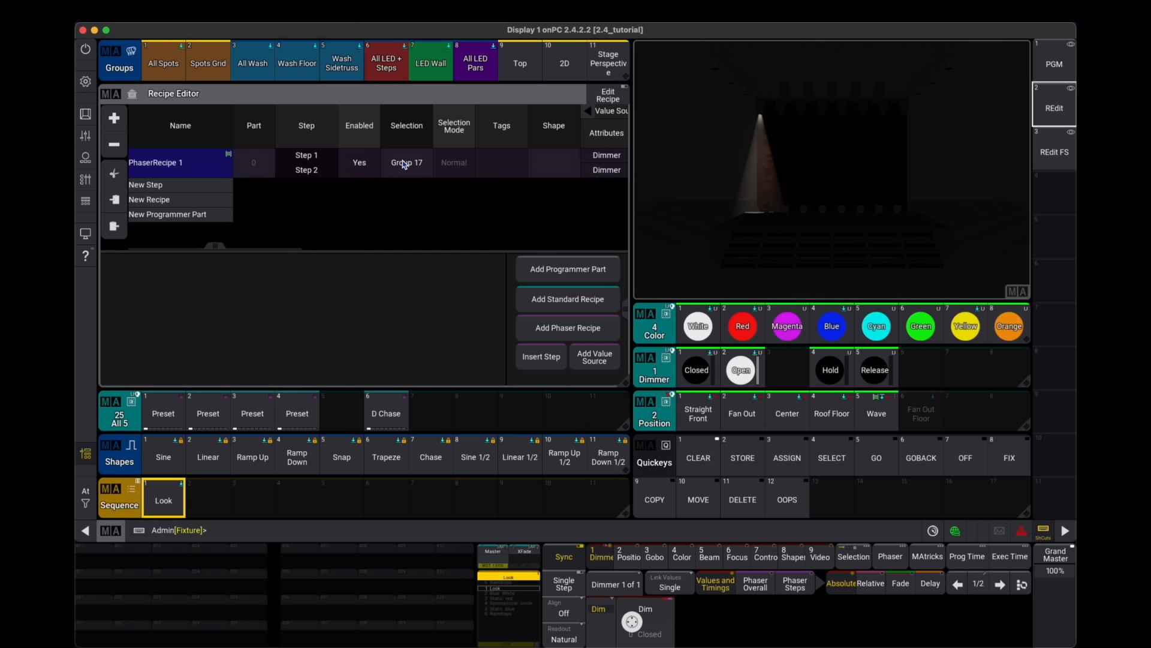
left_click(405, 164)
left_click(404, 164)
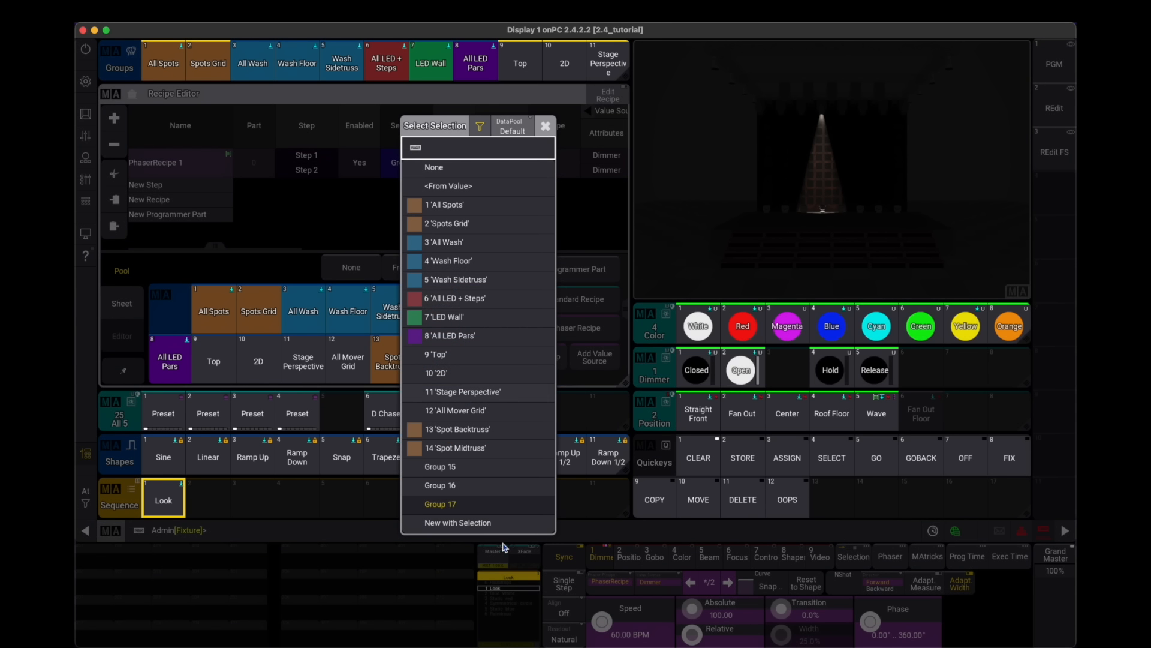
left_click(458, 523)
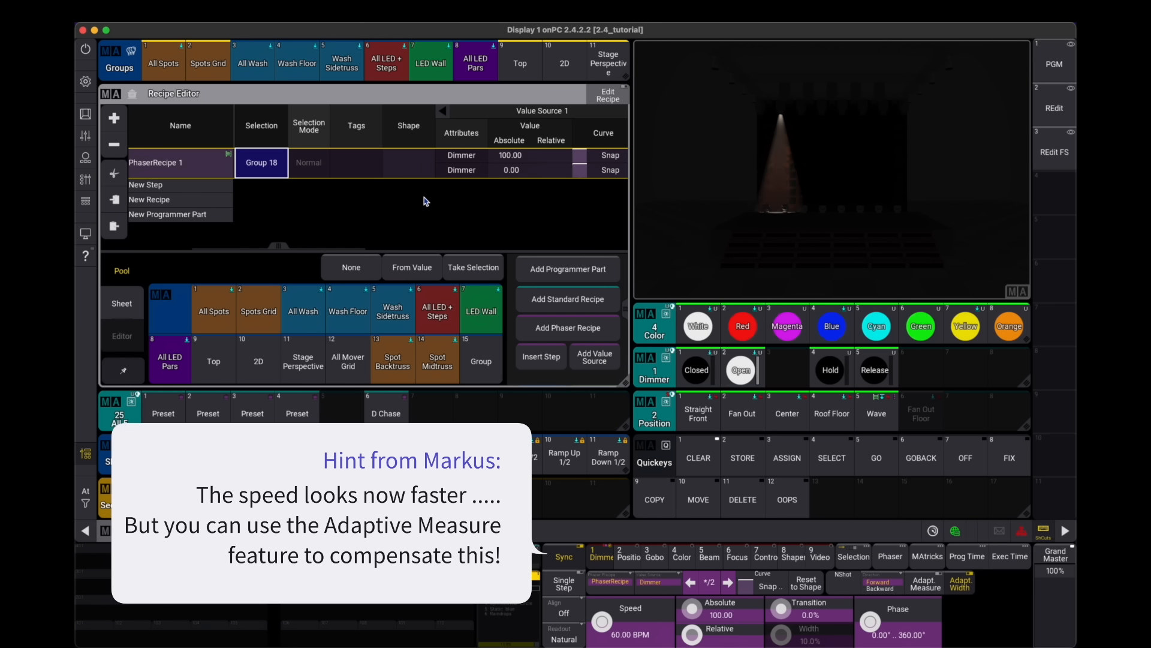
- Highlight the Spots Grid group to check its fixtures, then clear the programmer
left_click_drag(423, 196, 338, 200)
left_click(429, 154)
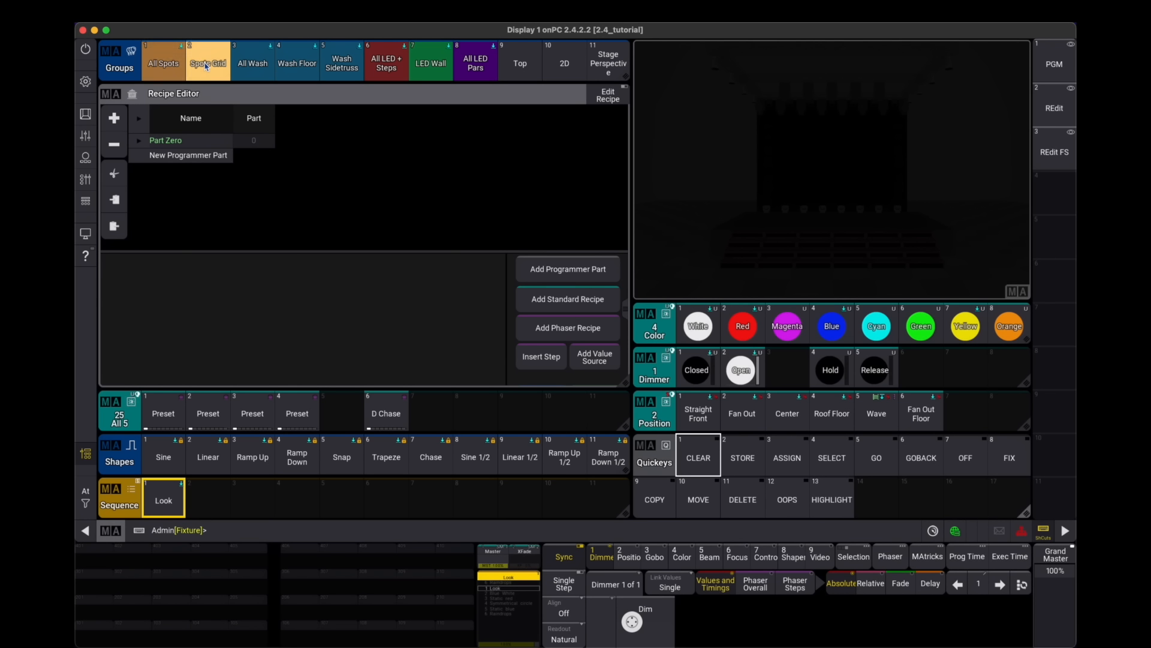
left_click(207, 69)
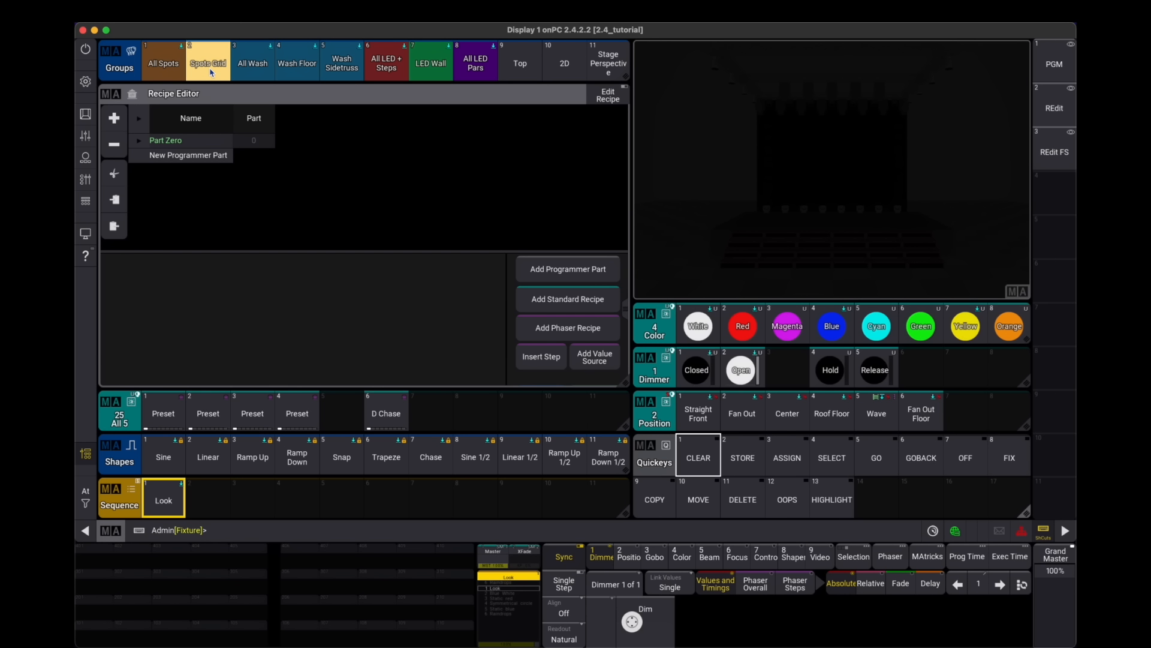
left_click(834, 499)
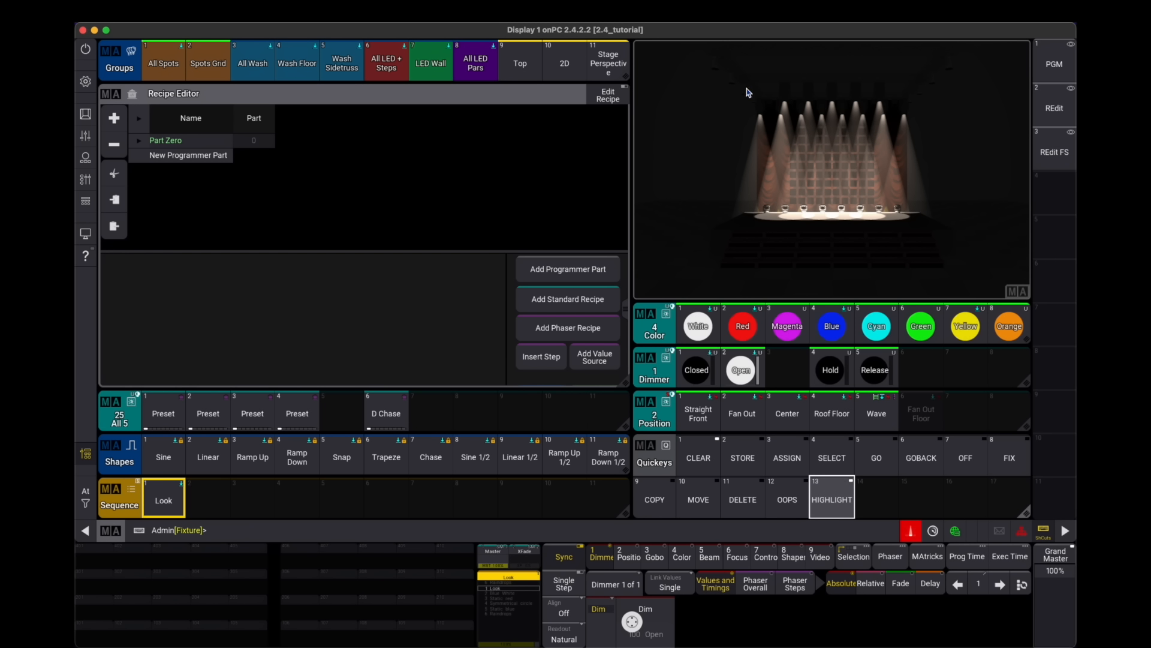
left_click(685, 444)
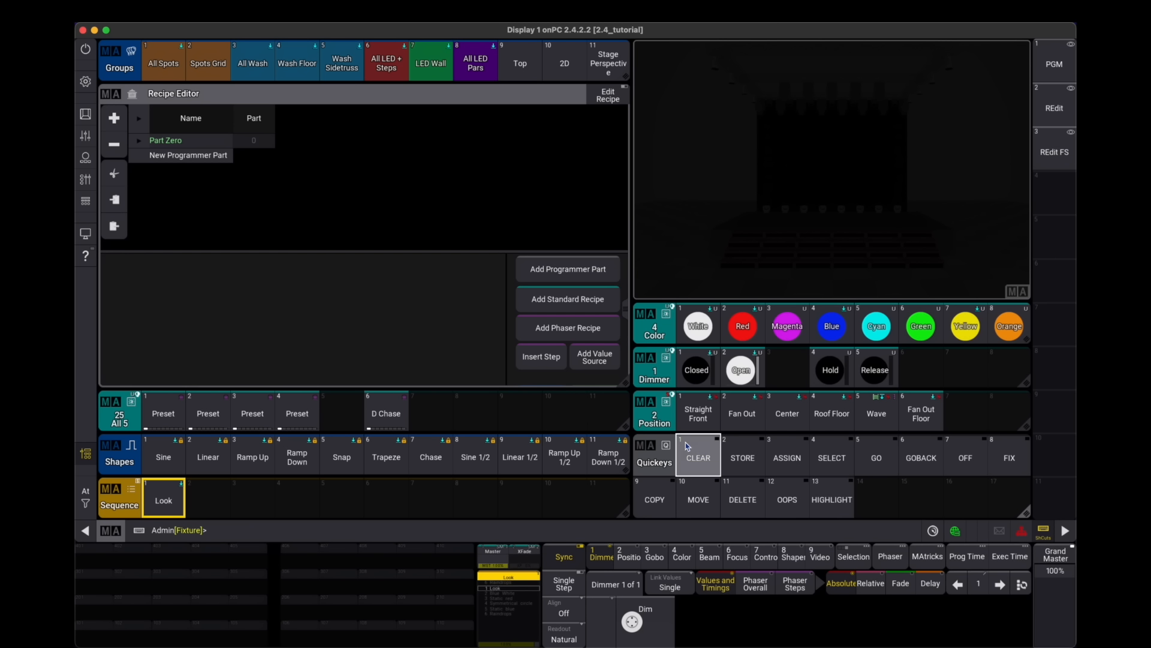
- Add another phaser recipe and set its selection to the Spots Grid group
left_click(573, 333)
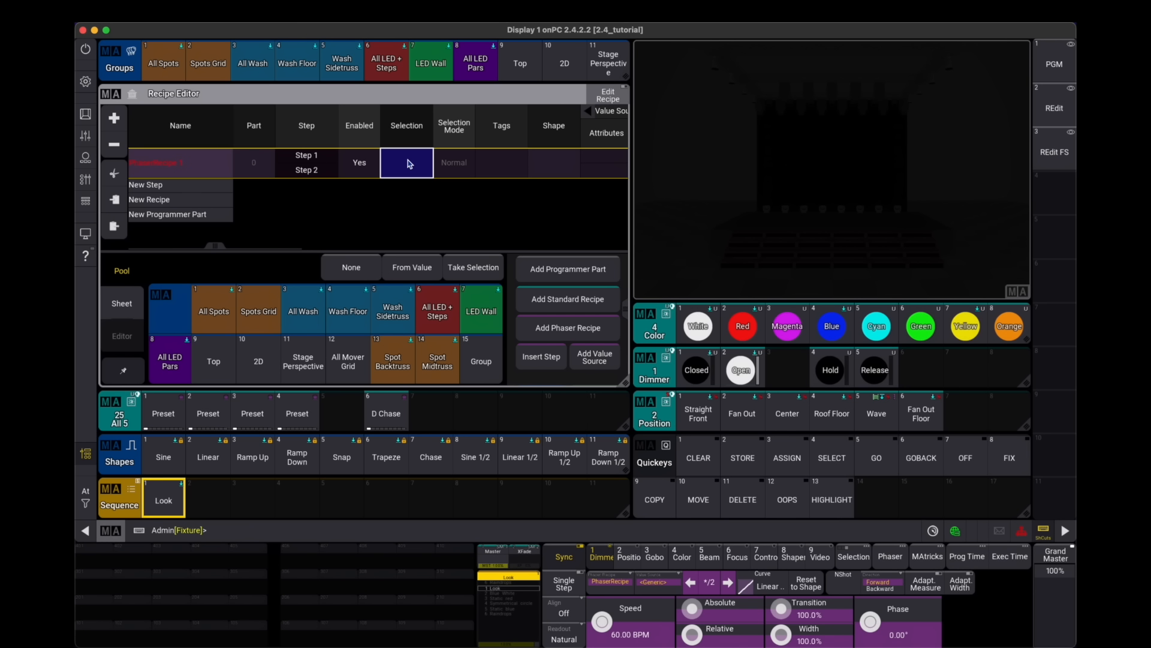
left_click(259, 317)
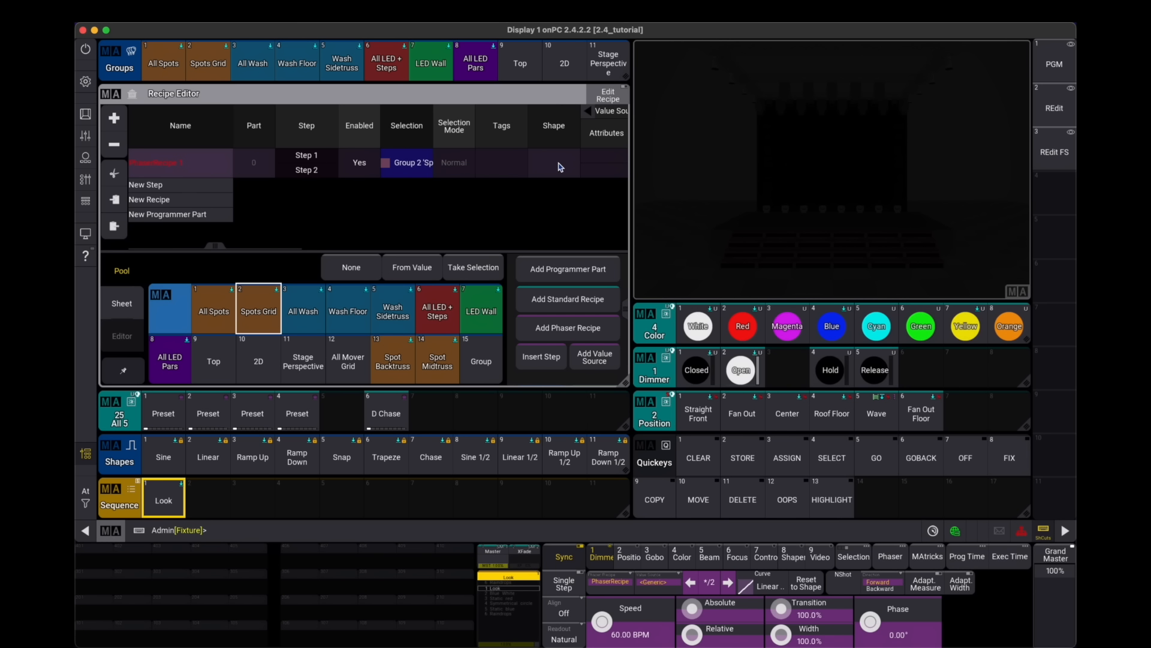
- Assign the Dimmer attribute to both steps of this recipe
left_click_drag(558, 167, 350, 177)
left_click(390, 153)
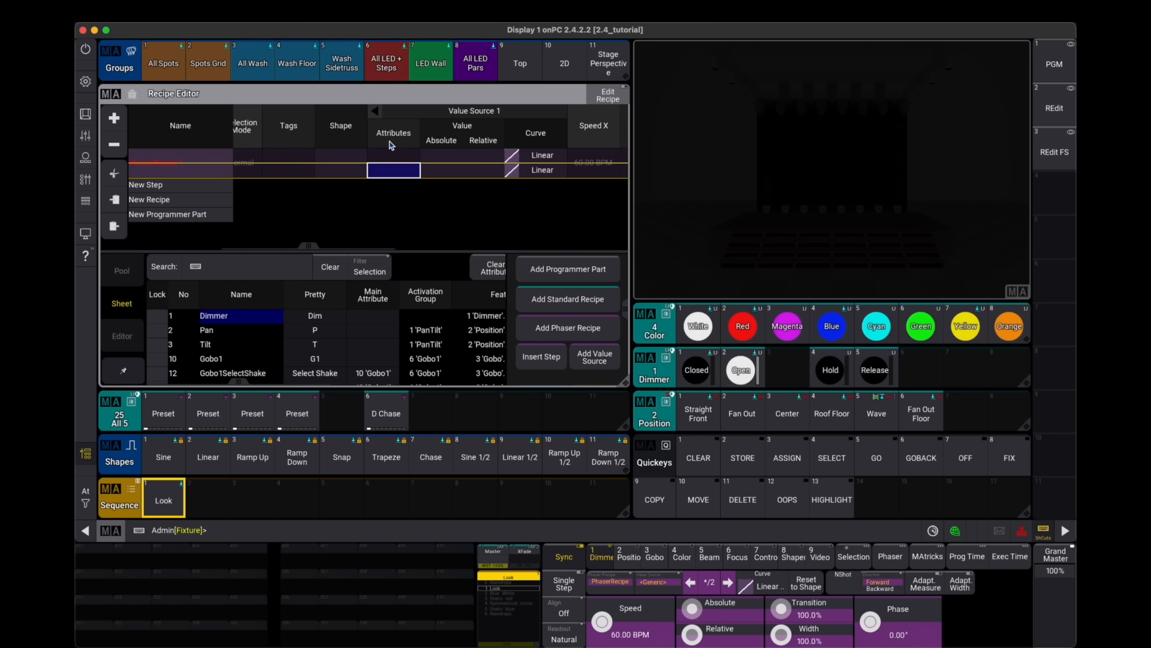
left_click(233, 322)
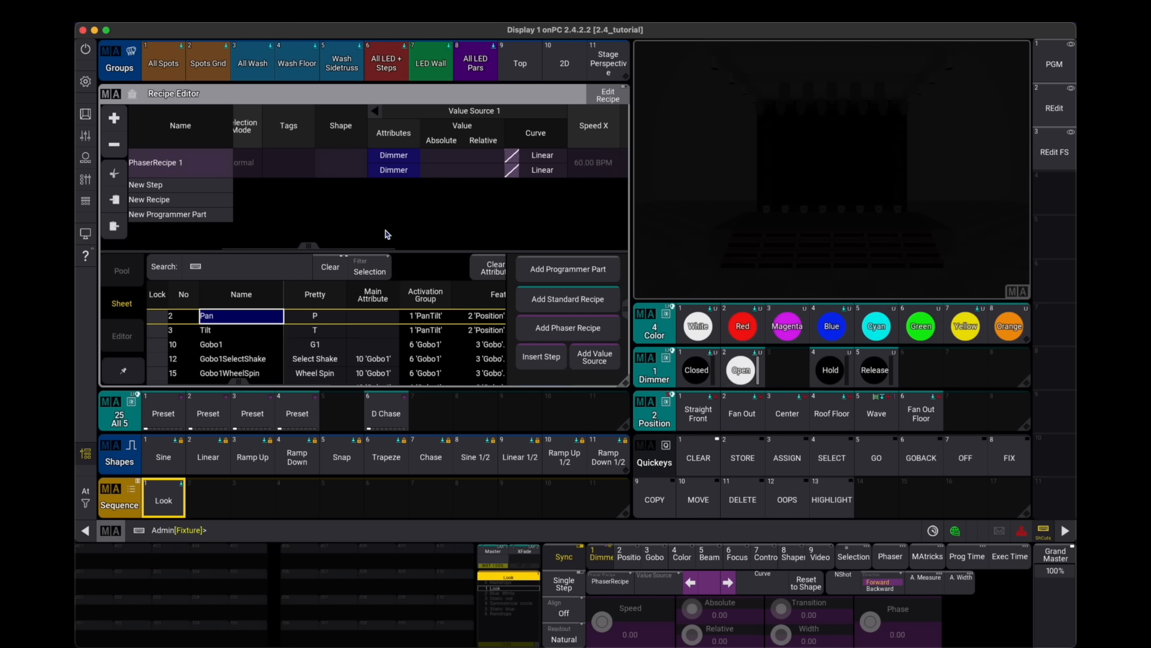
- Set the absolute dimmer value to 100 for step 1 and 0 for step 2
left_click(447, 158)
right_click(431, 160)
left_click(530, 349)
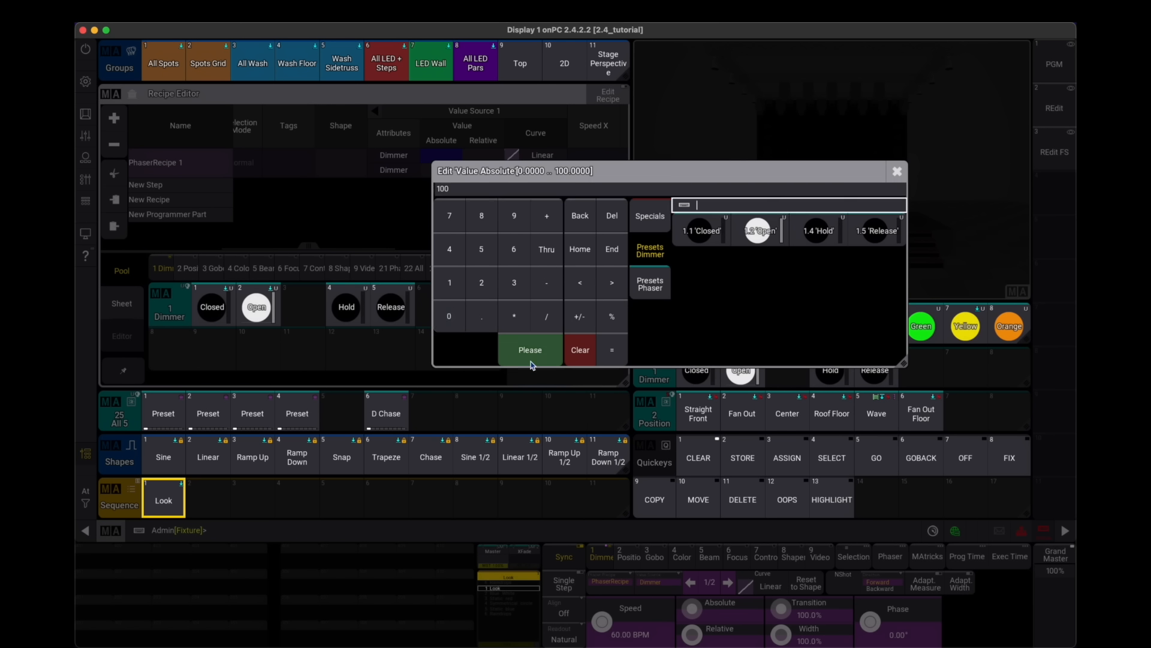
double_click(443, 170)
left_click(468, 330)
left_click(546, 364)
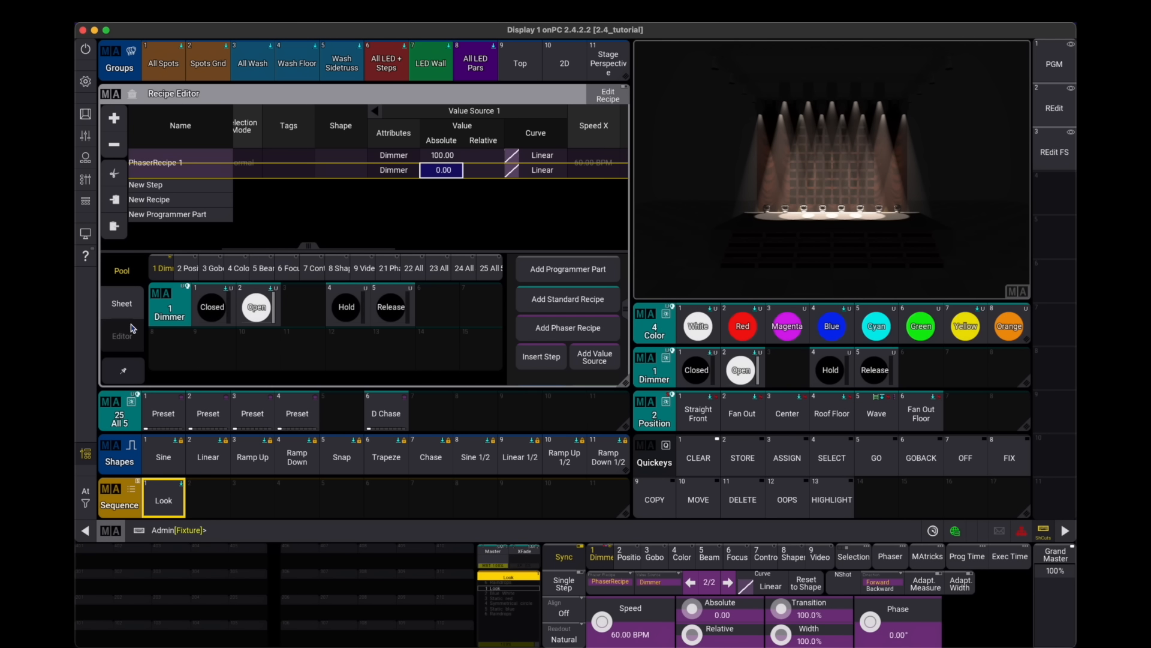
- Set step 1's transition to 30% in the recipe's step editor
left_click_drag(544, 189, 517, 191)
left_click(518, 139)
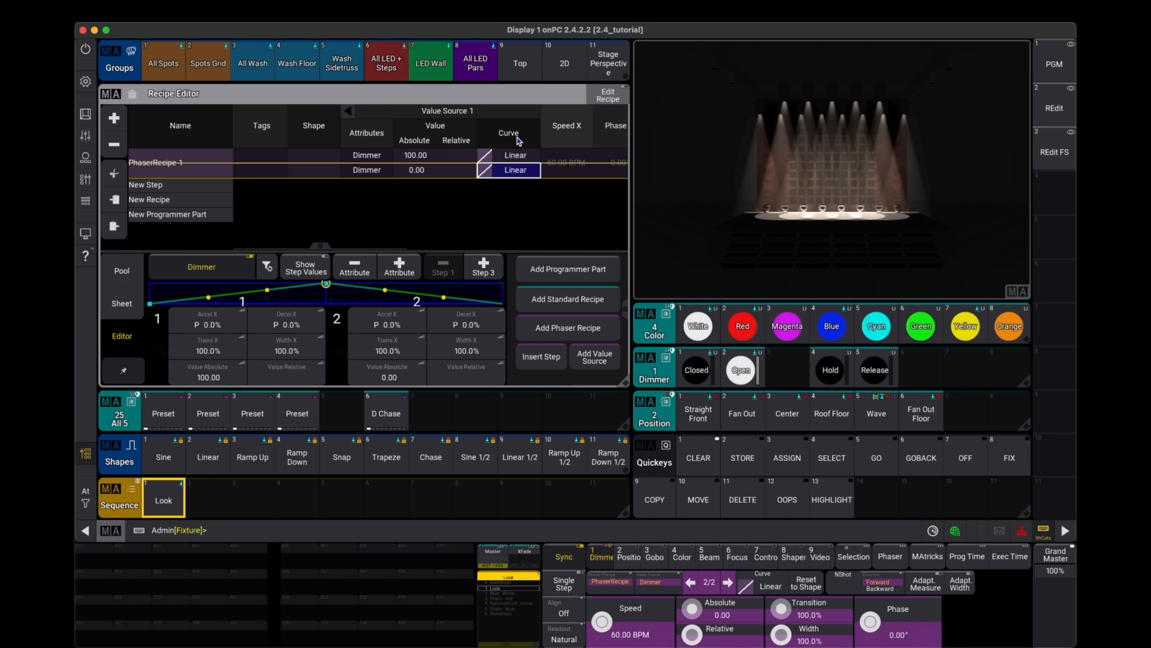
left_click_drag(210, 372, 149, 382)
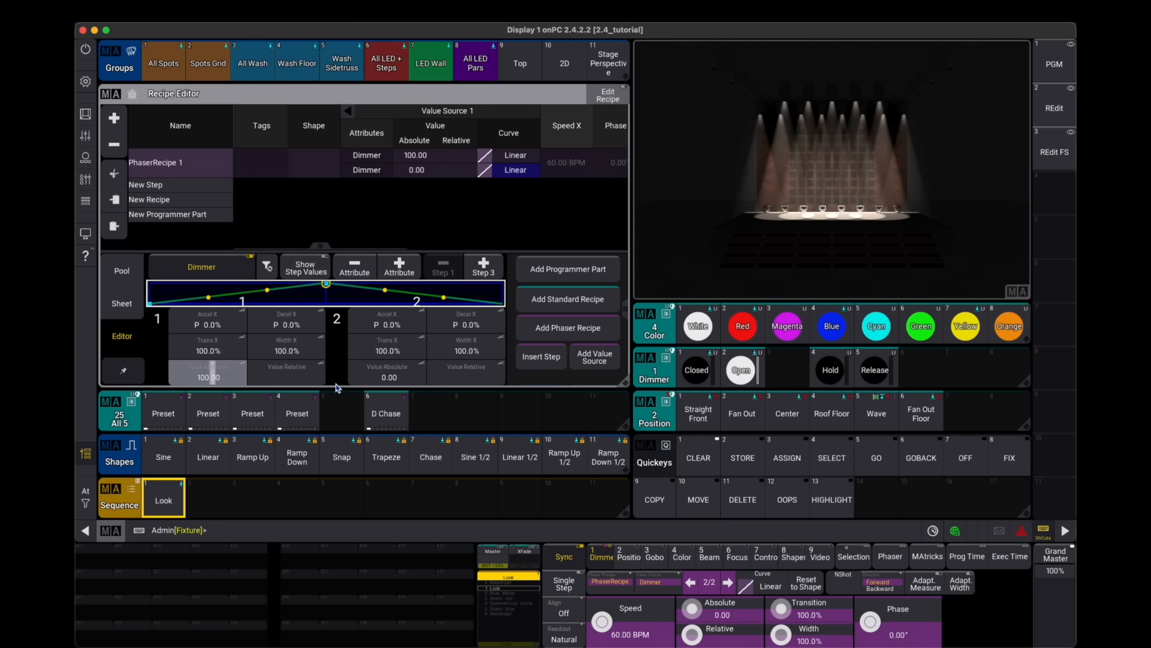
left_click_drag(336, 383, 823, 340)
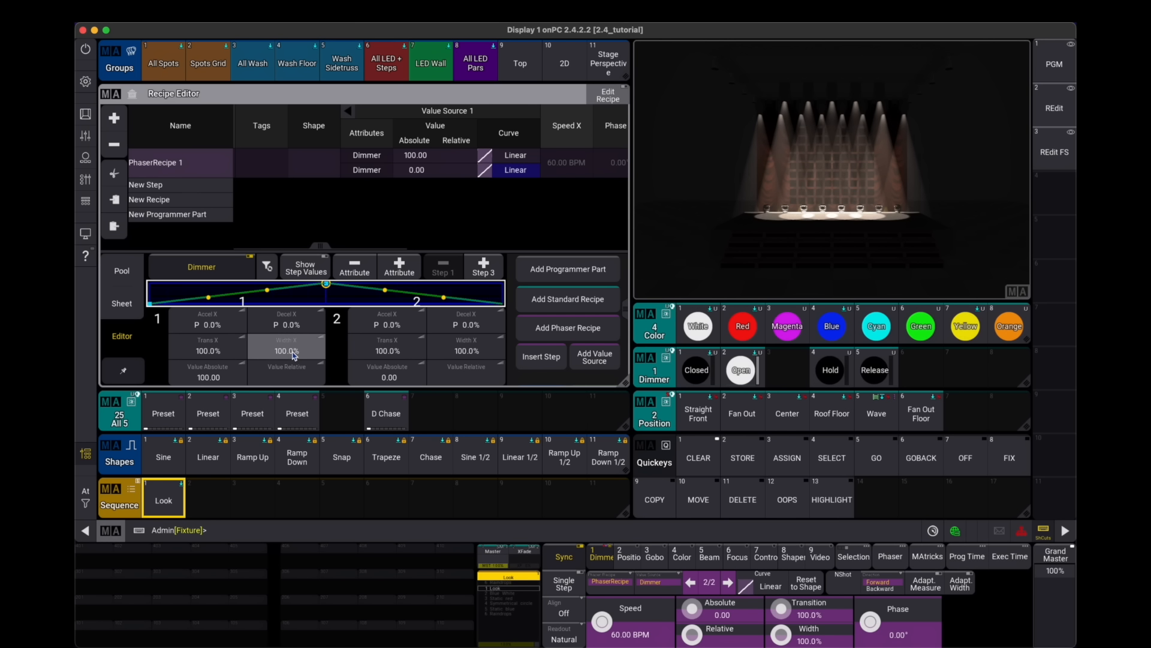
left_click_drag(222, 353, 210, 352)
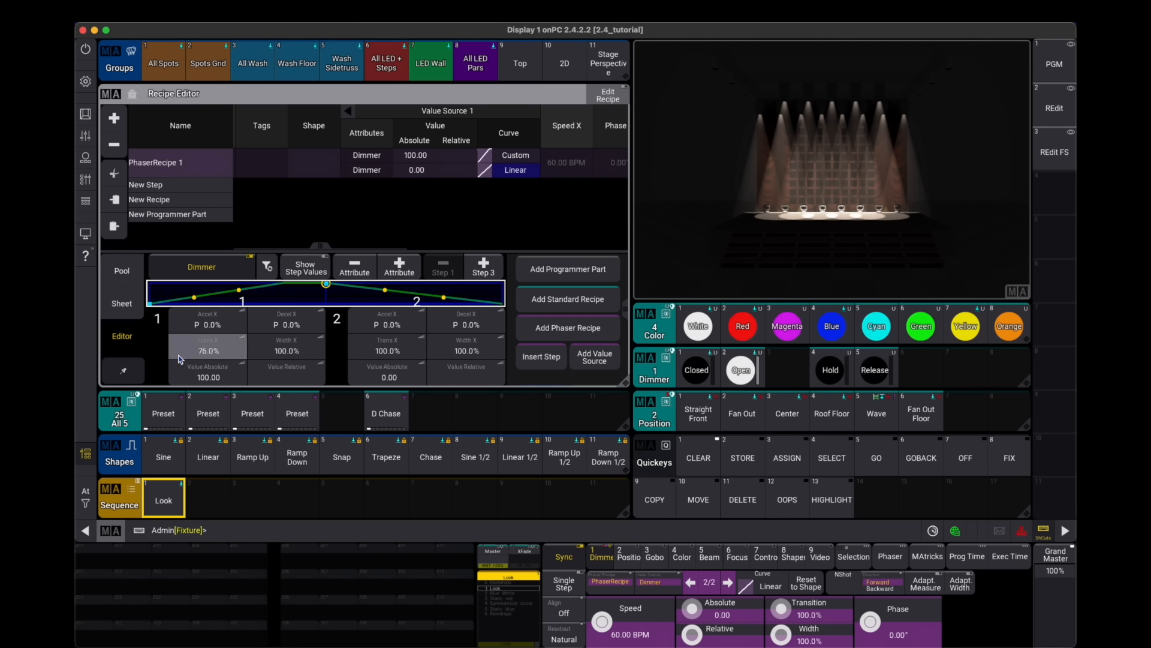
left_click(209, 351)
type("30")
key("Return")
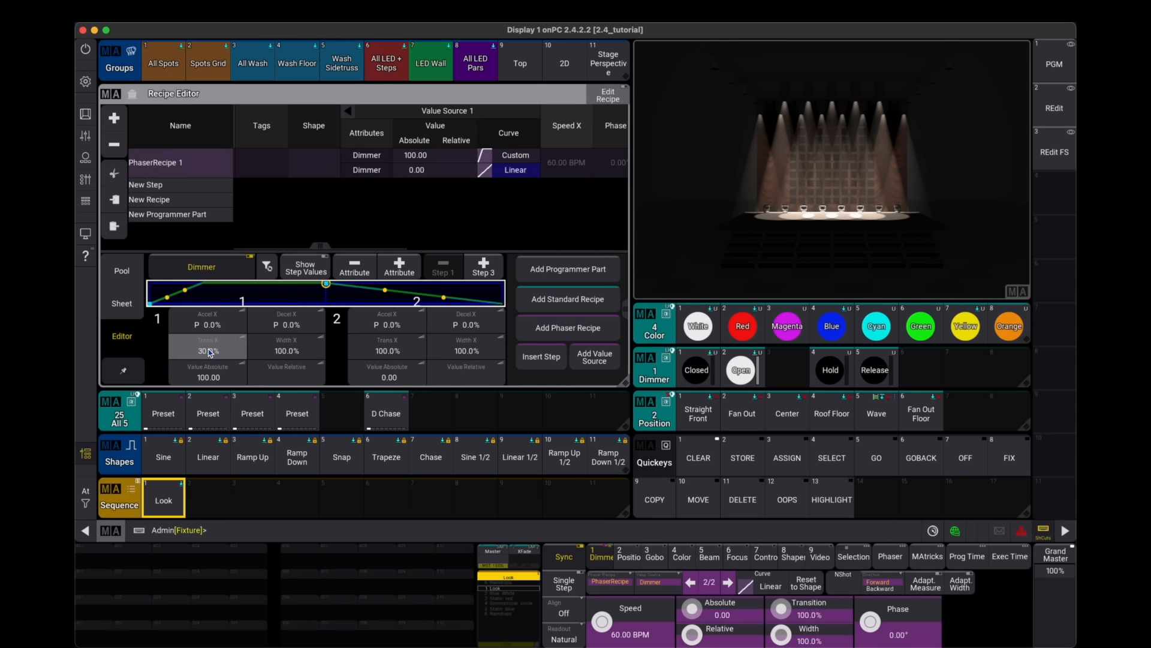
- Set step 2's transition to 50% and step 1's width to 10% in the recipe's step editor
left_click(403, 348)
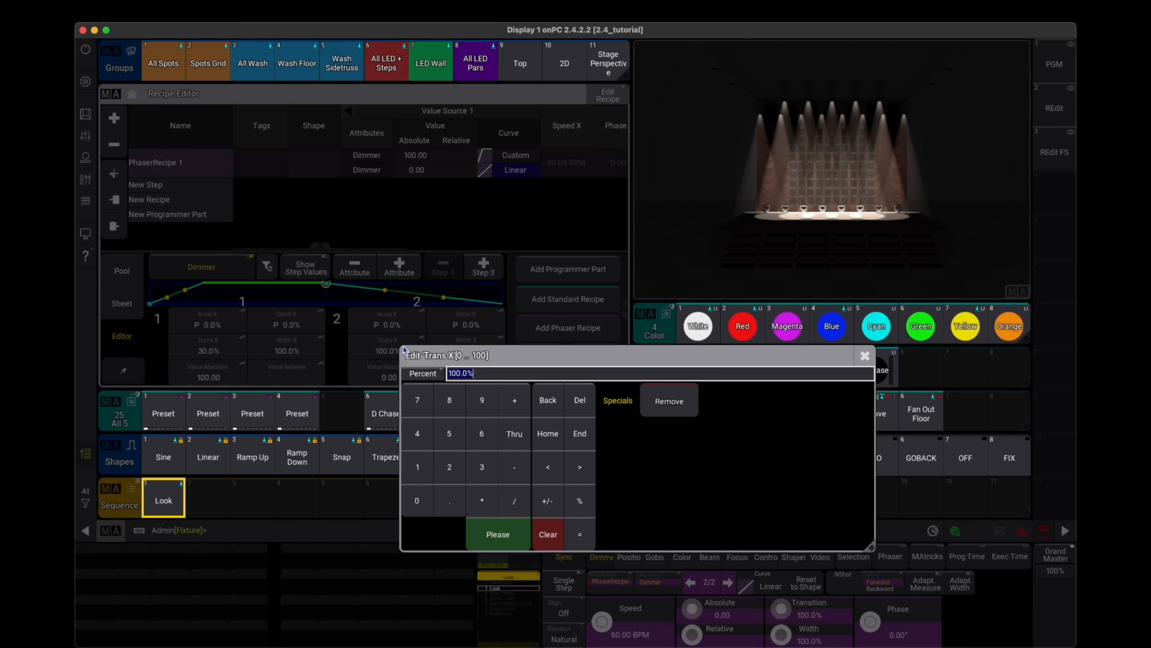
type("50")
key("Return")
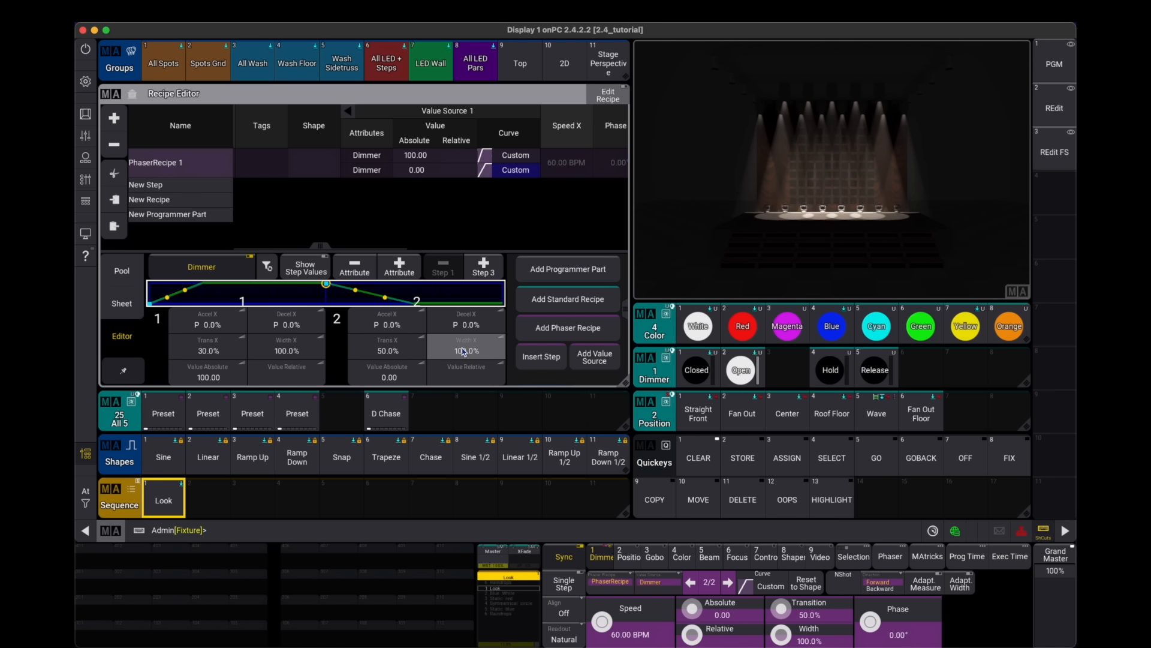
left_click_drag(271, 353, 169, 367)
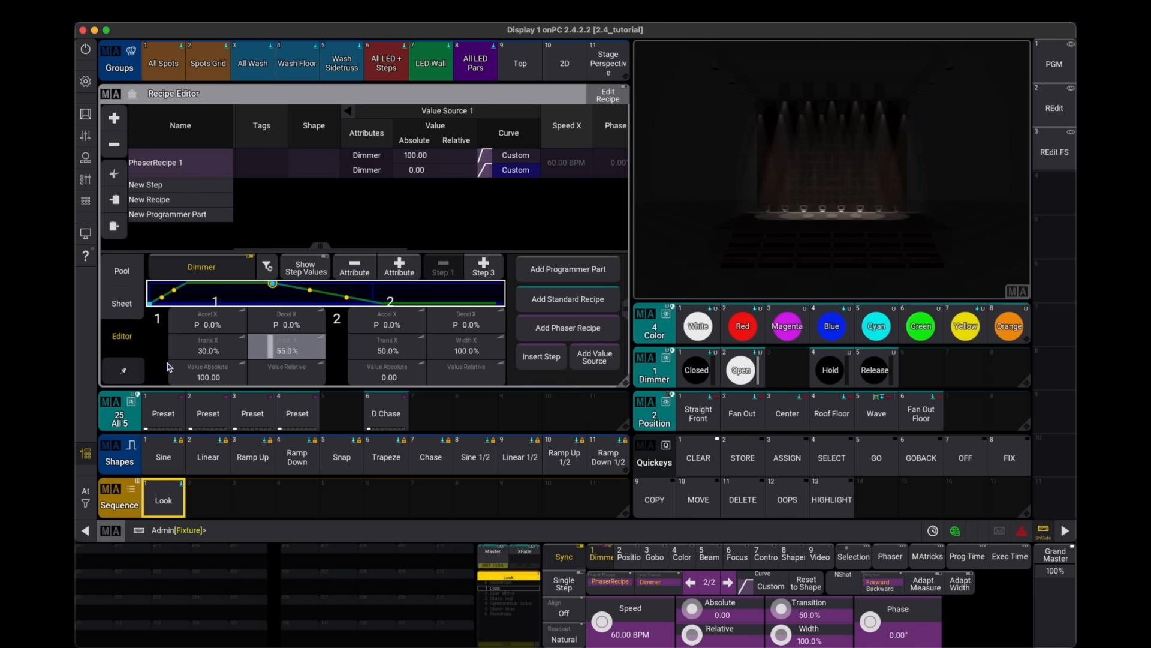
left_click_drag(290, 353, 248, 357)
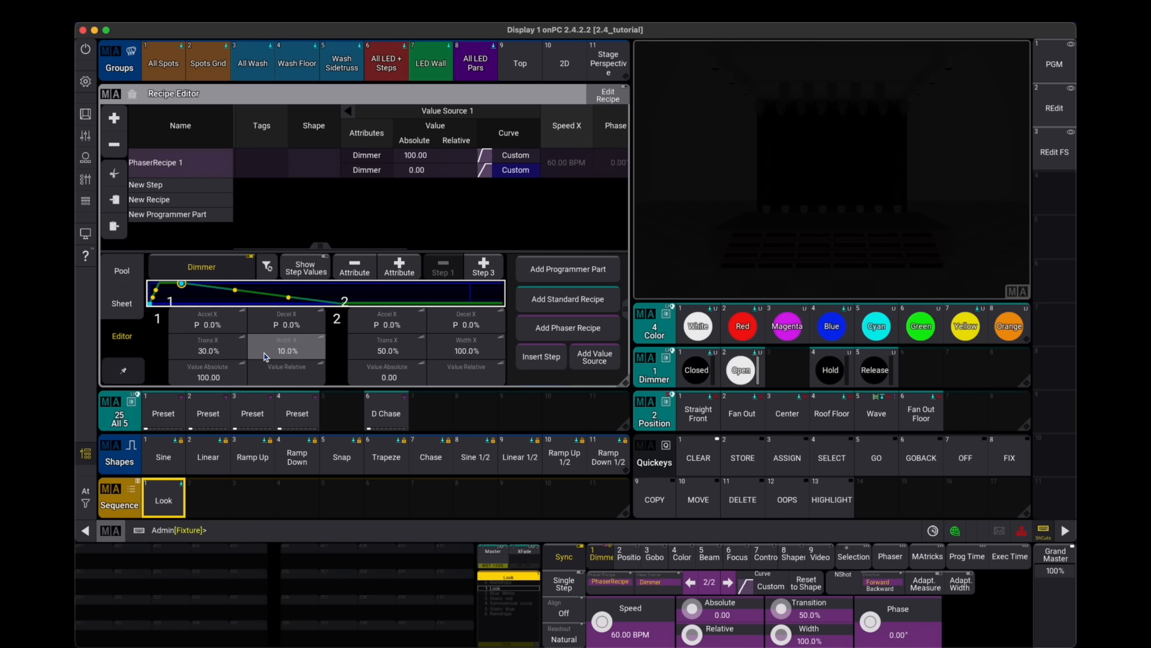
- Give the phaser recipe MAtricks with 2 X wings and a phase running from 360° to 0°
left_click_drag(566, 192, 300, 198)
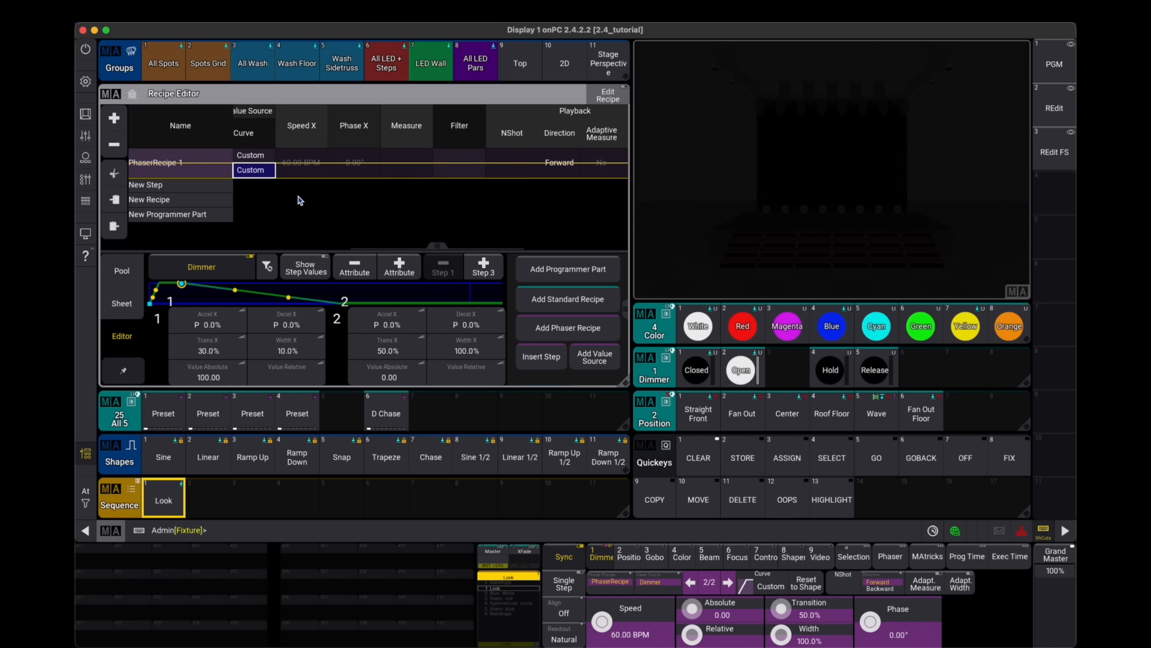
left_click(526, 169)
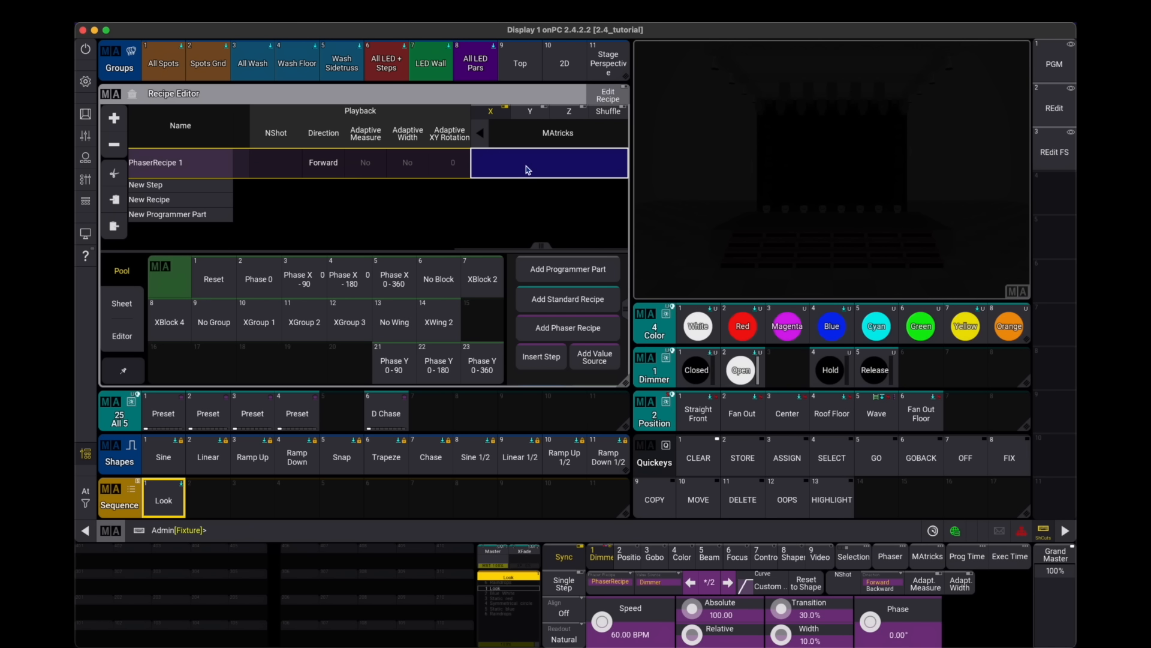
left_click(122, 336)
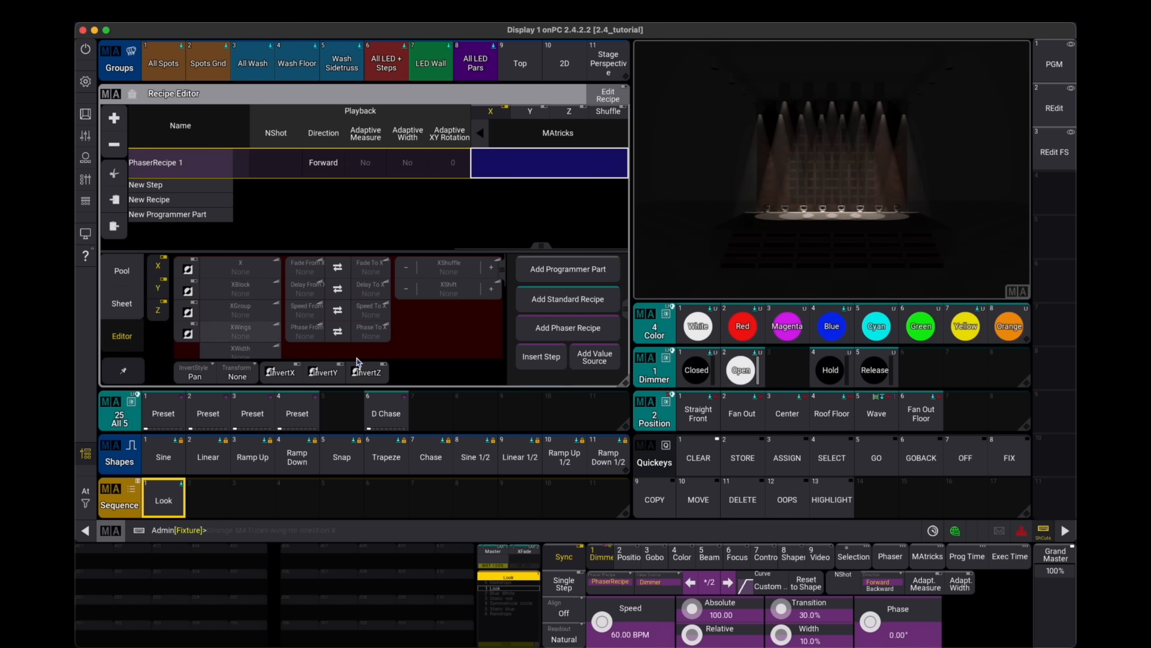
left_click(311, 340)
left_click(523, 478)
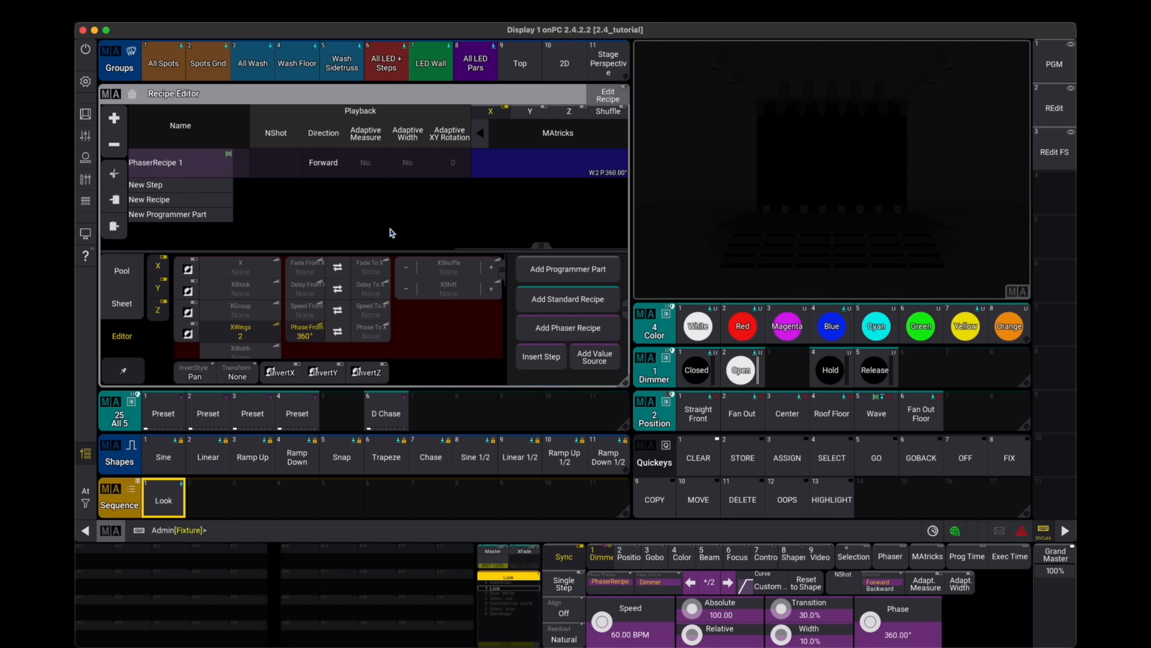
left_click(372, 331)
left_click(386, 487)
left_click(462, 523)
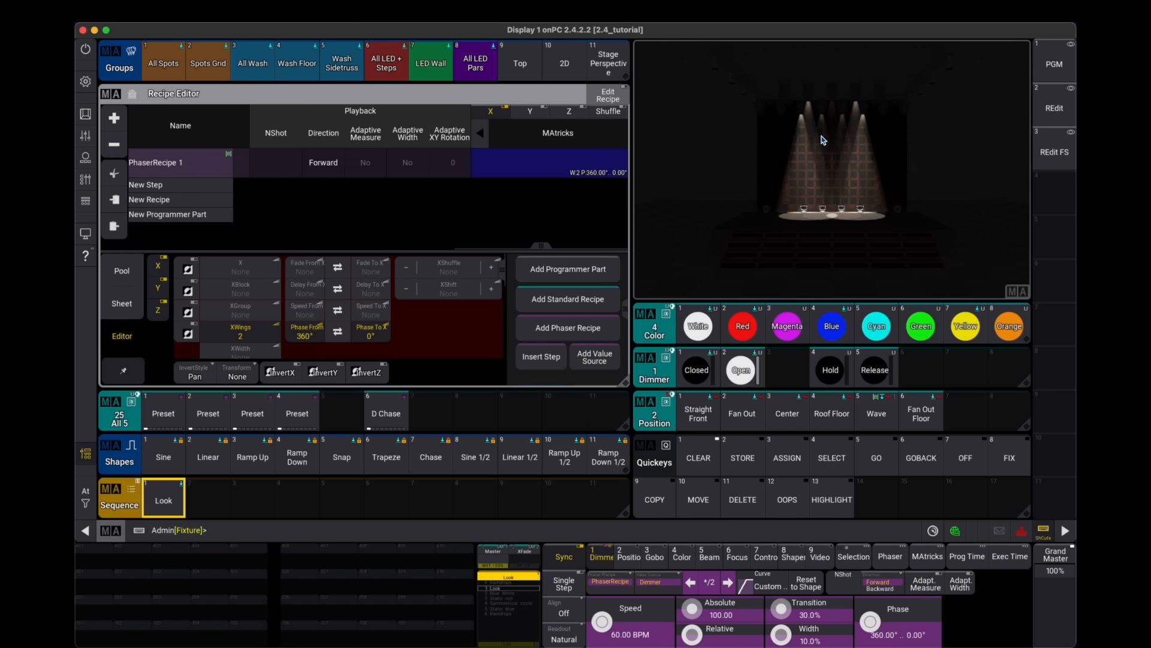
- Set the phaser recipe's playback direction to Alternate
left_click(324, 163)
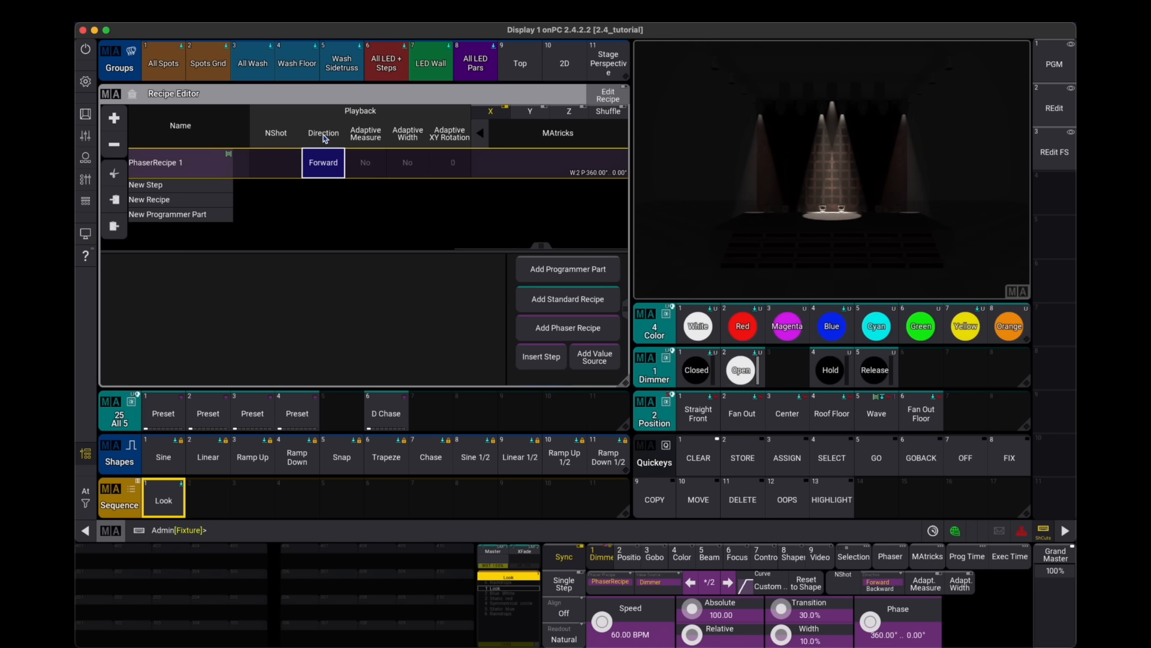
left_click_drag(301, 127, 318, 133)
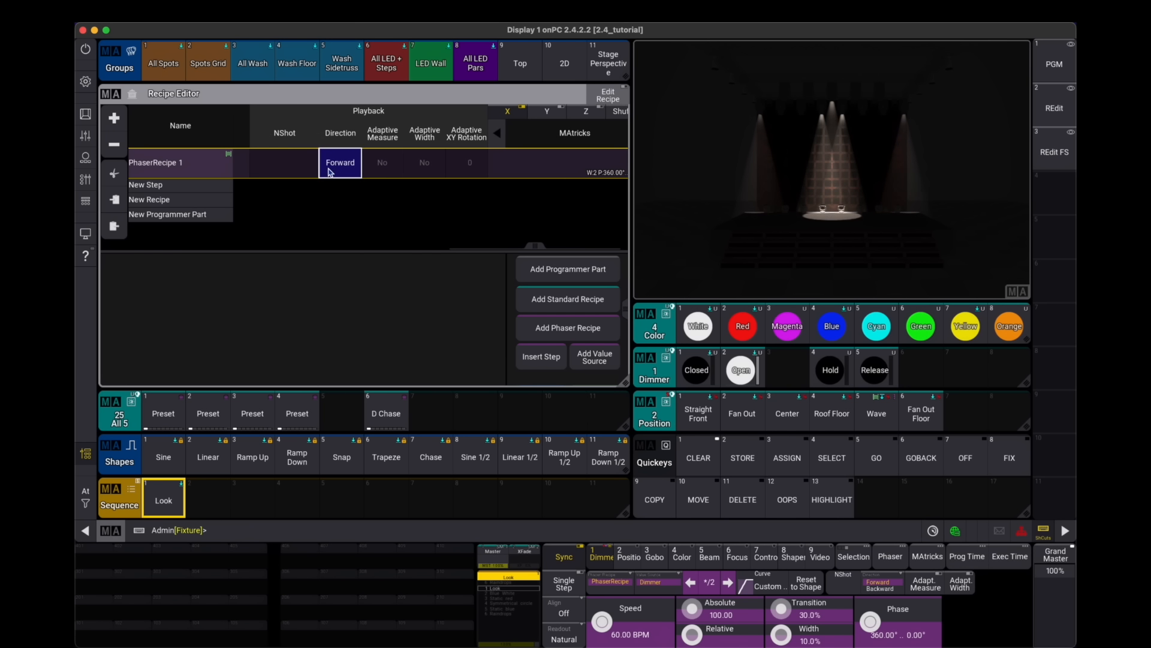
left_click(335, 169)
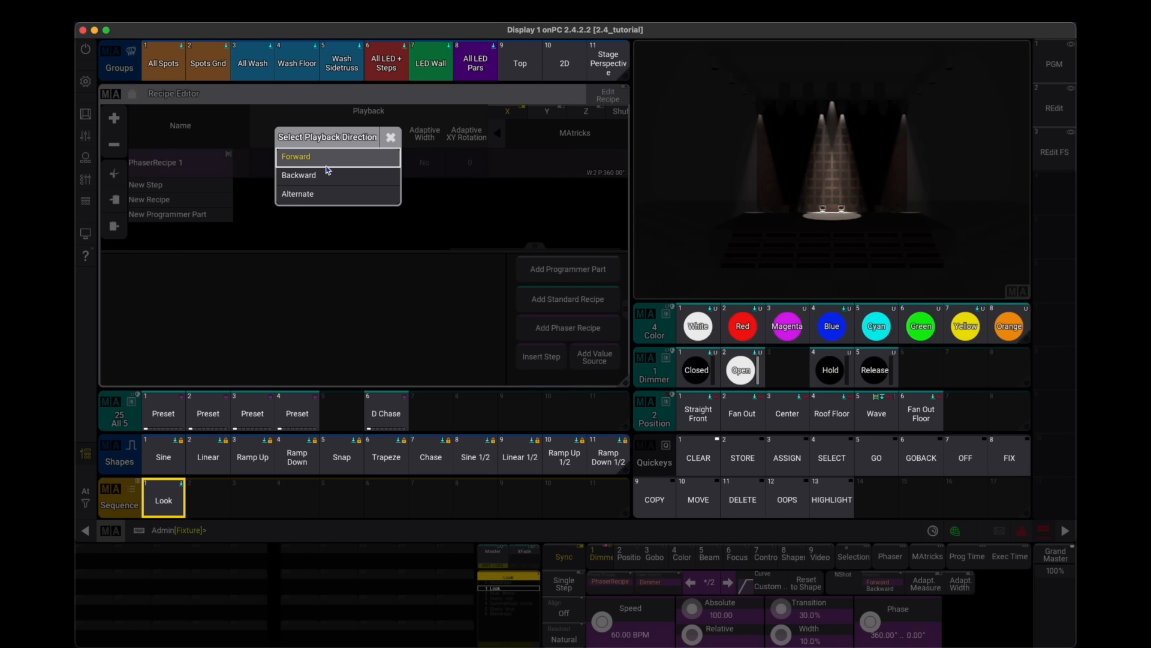
left_click(311, 194)
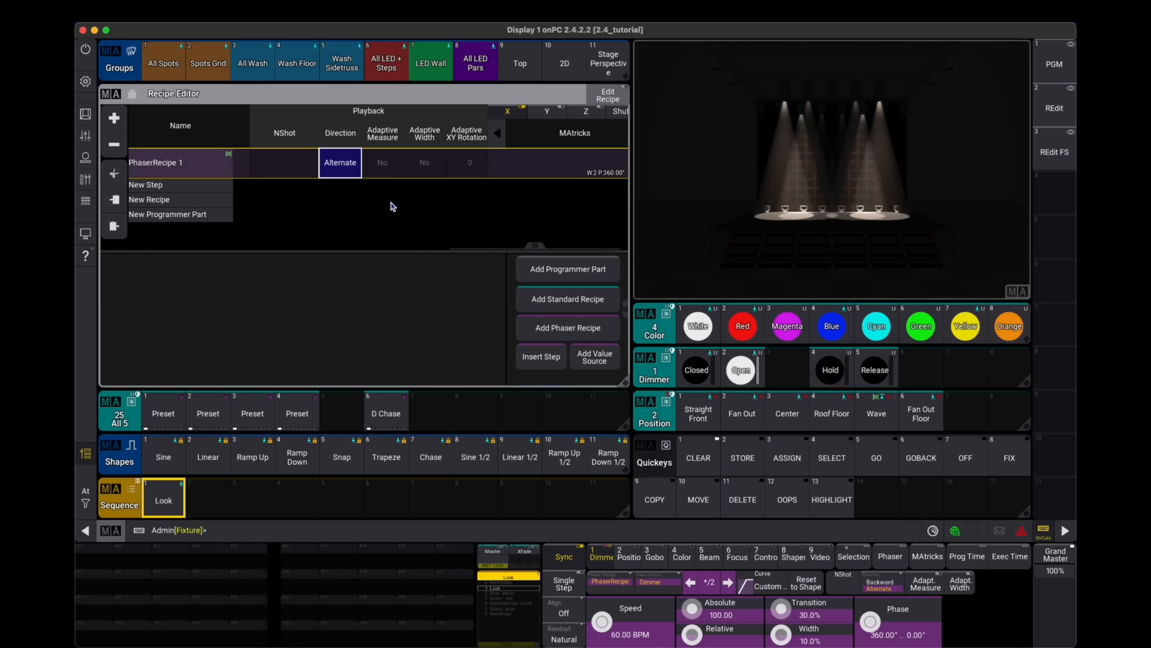
- Set the phaser recipe's speed to 140 BPM
scroll(363, 196, "right", 1)
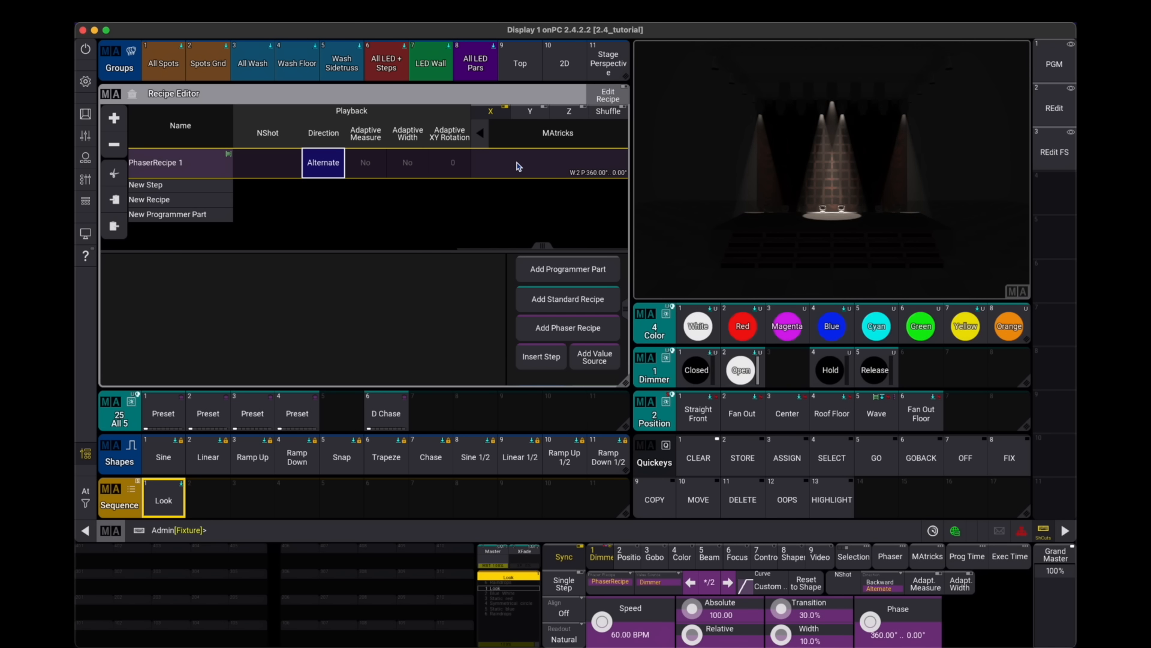
scroll(433, 208, "right", 4)
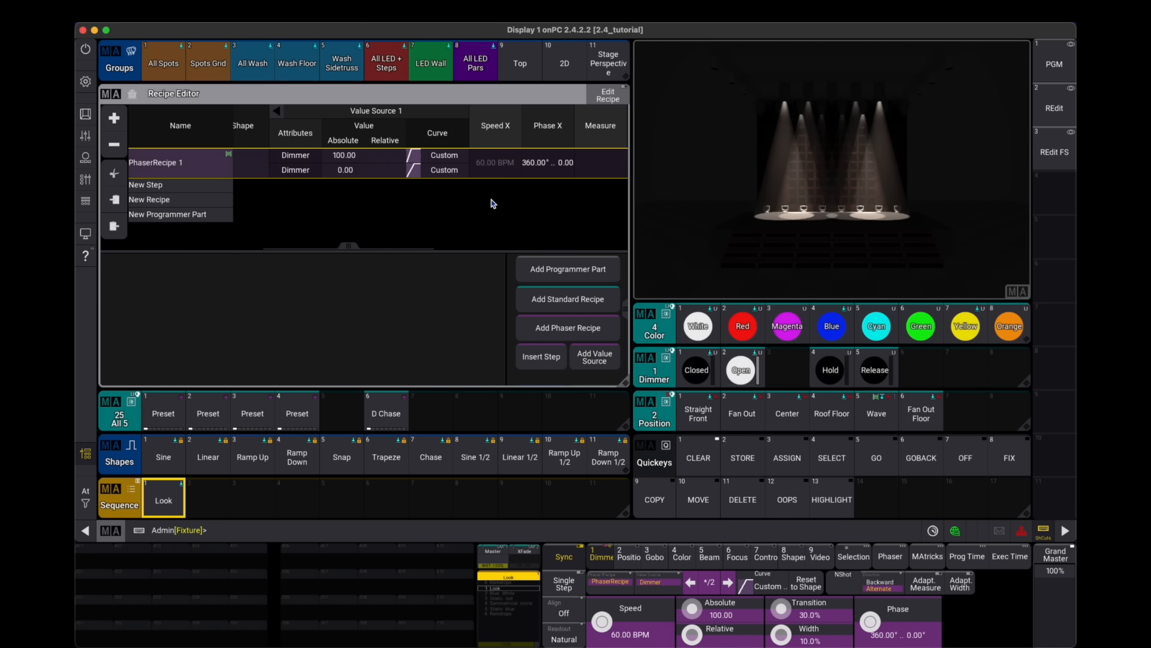
left_click(501, 171)
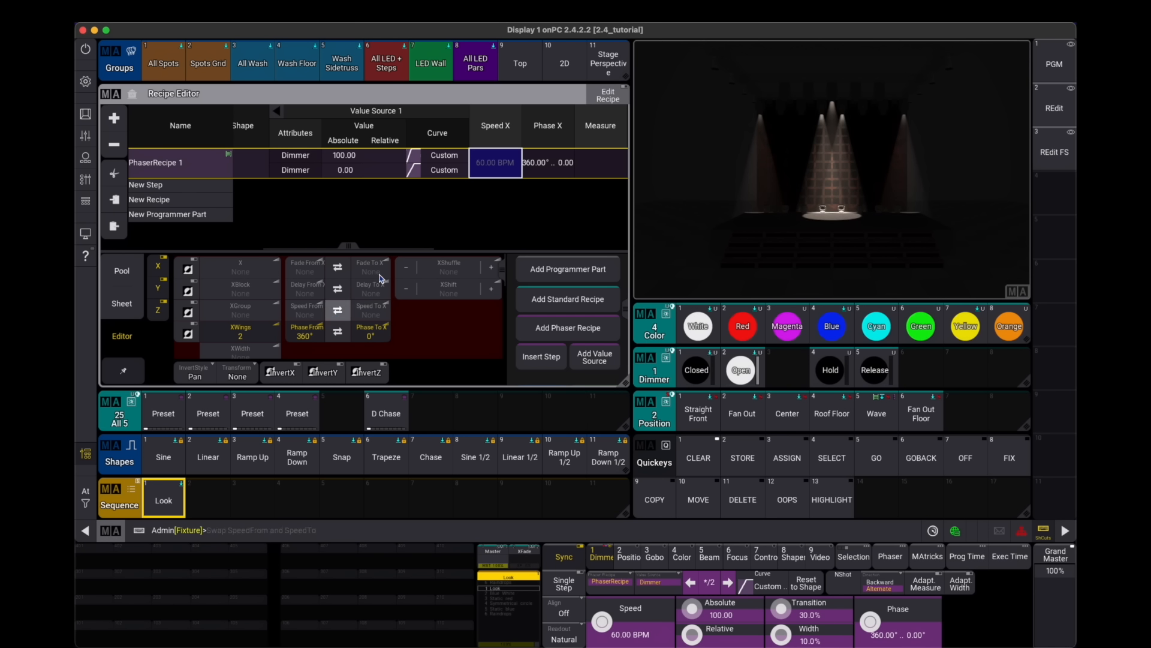
type("140")
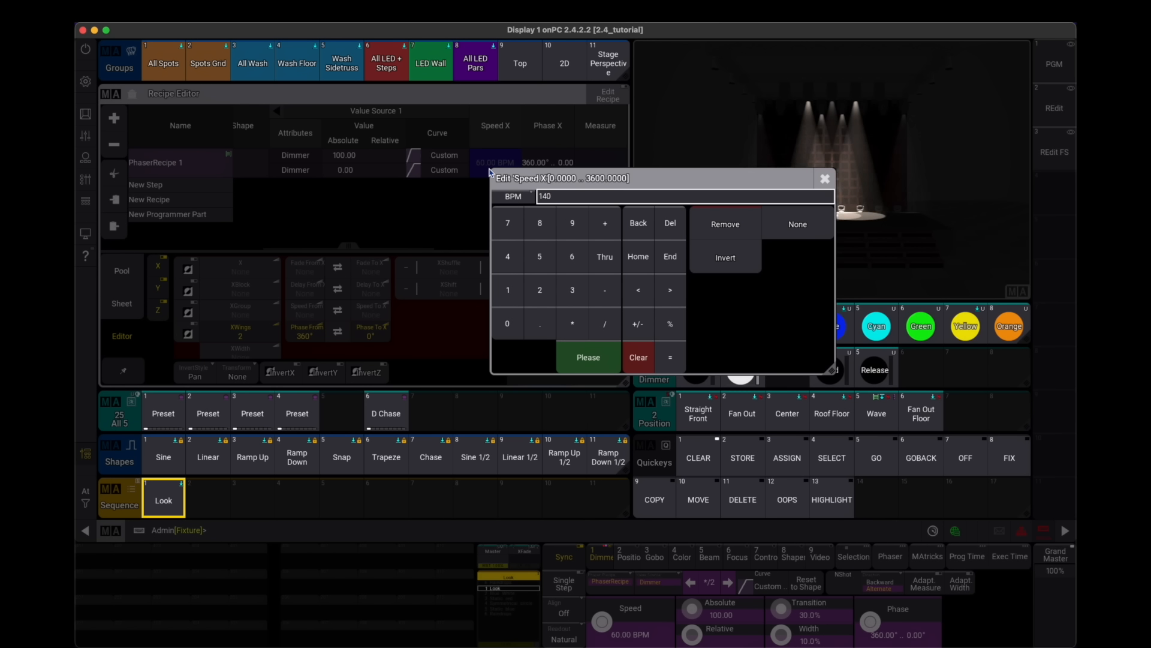
key("Return")
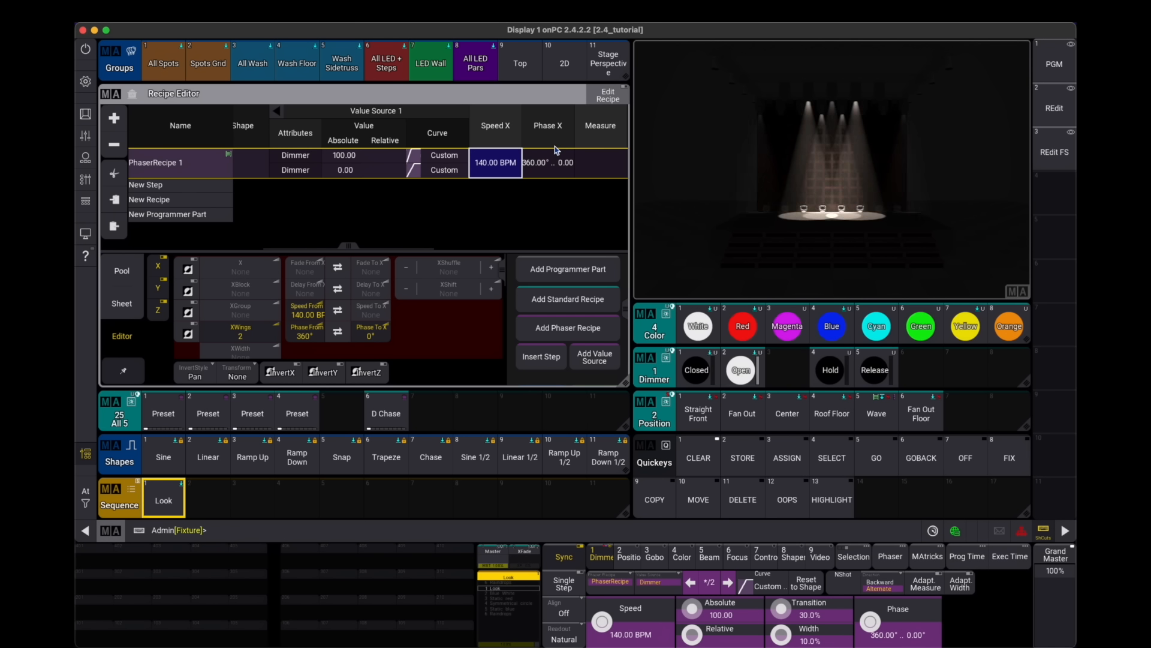
left_click(557, 170)
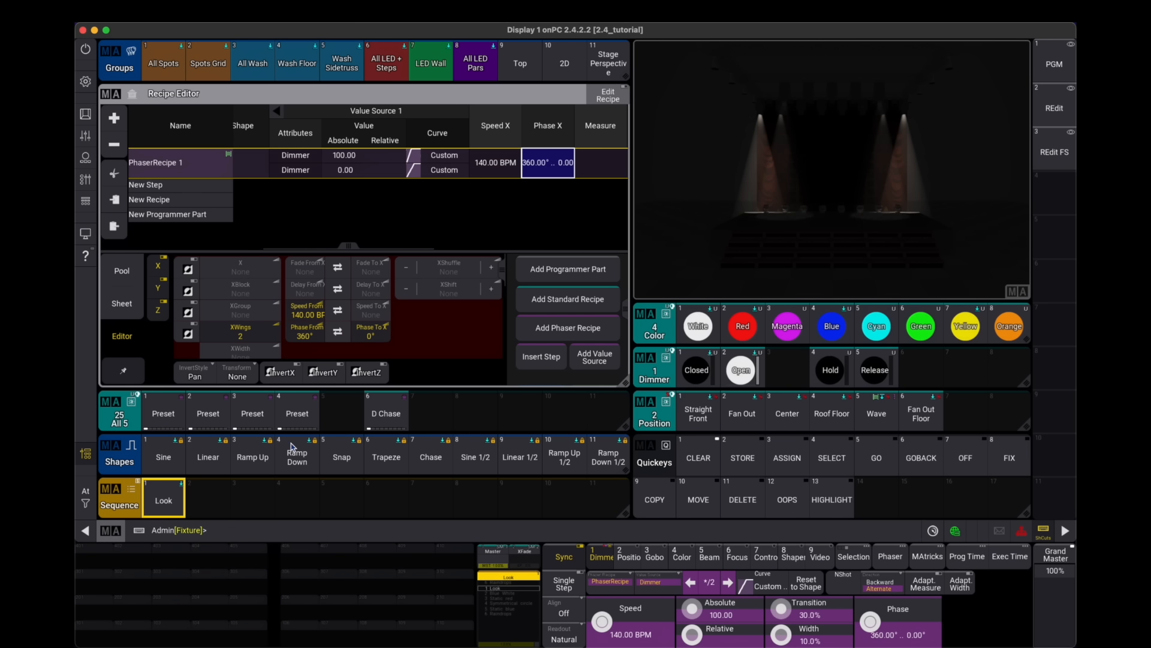
scroll(479, 216, "right", 5)
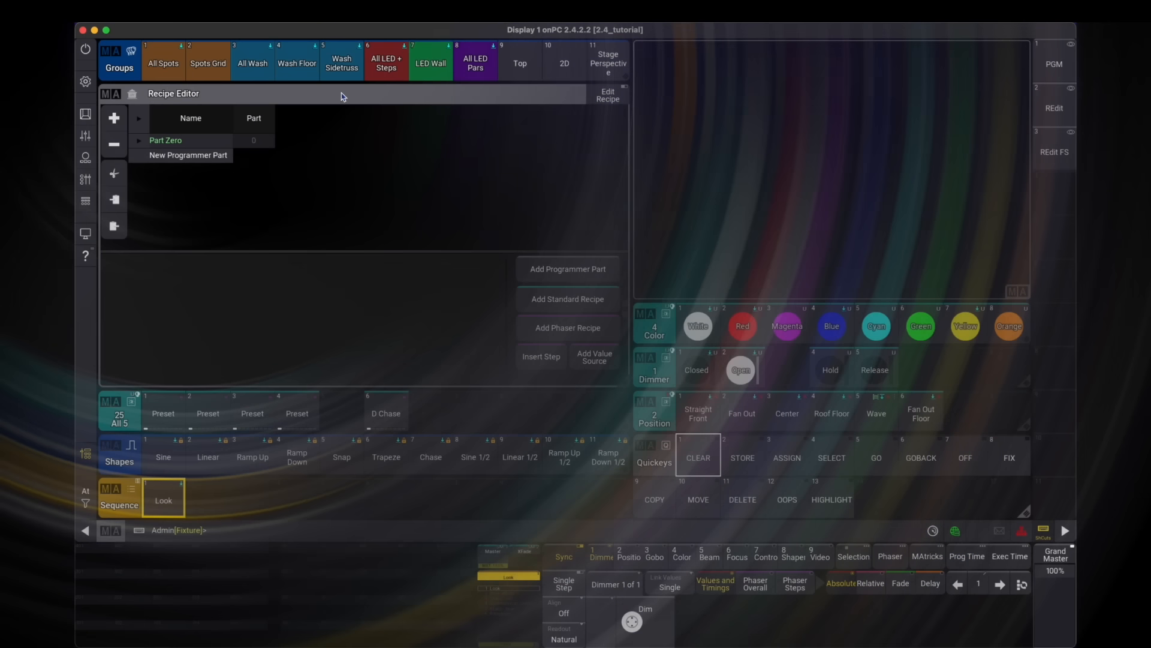
- Select the Spots Grid group and program a two-step dimmer phaser at 100 for step 1 and 0 for step 2
left_click(213, 64)
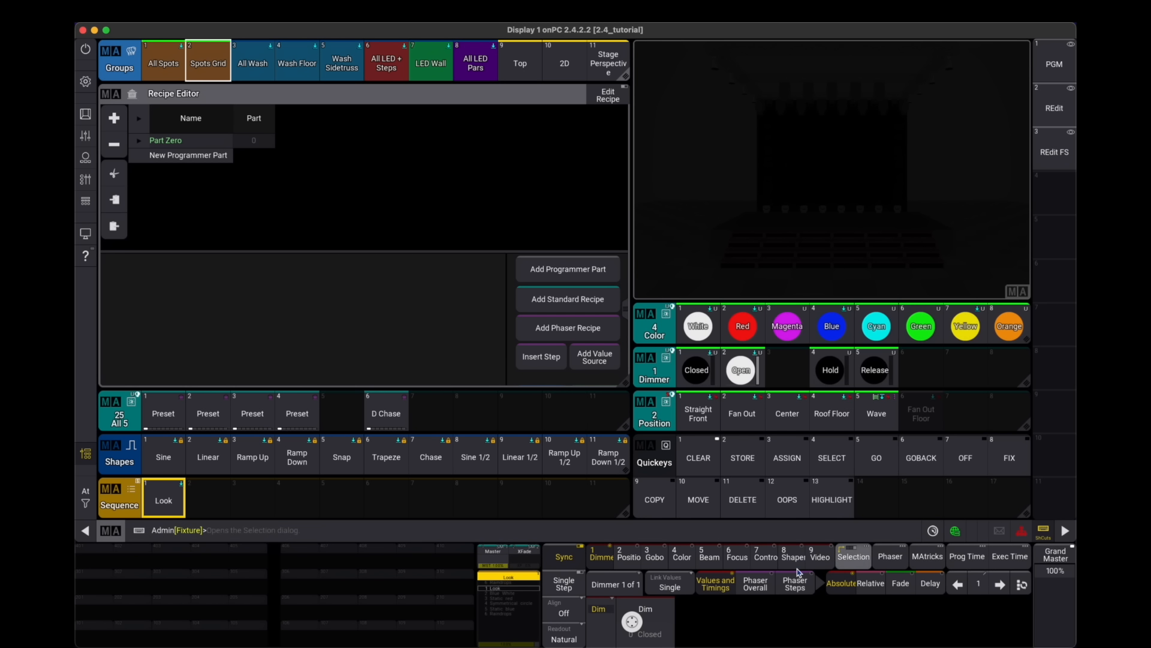
left_click(653, 641)
left_click(360, 365)
left_click(362, 400)
left_click(362, 400)
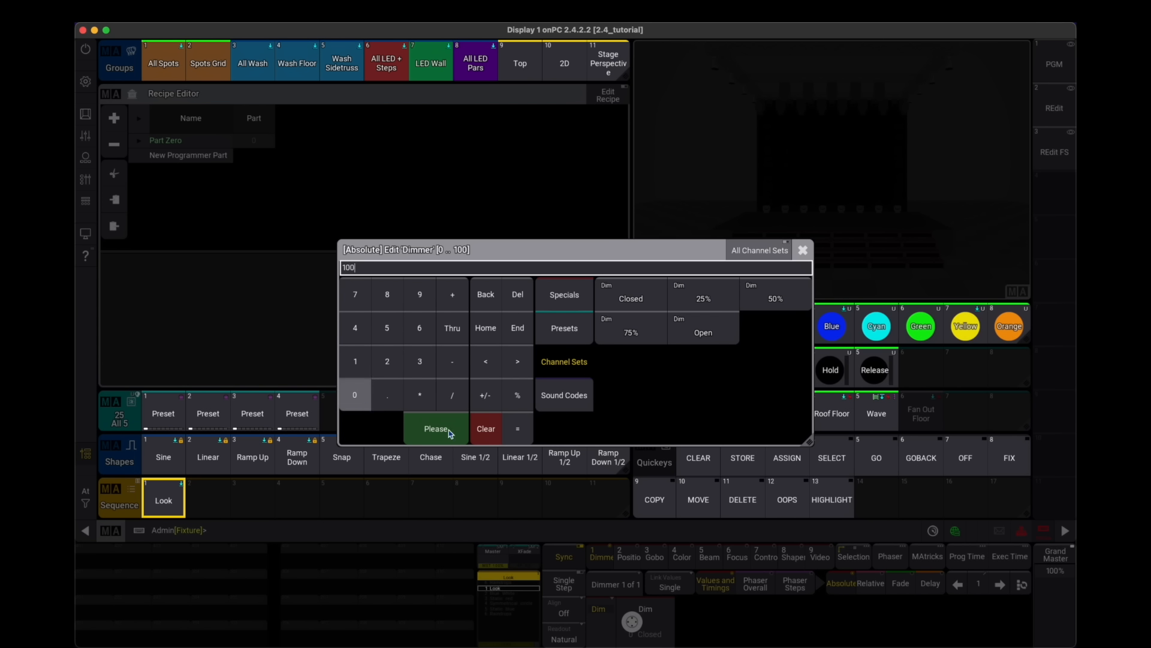
left_click(450, 432)
left_click(1000, 584)
left_click(633, 624)
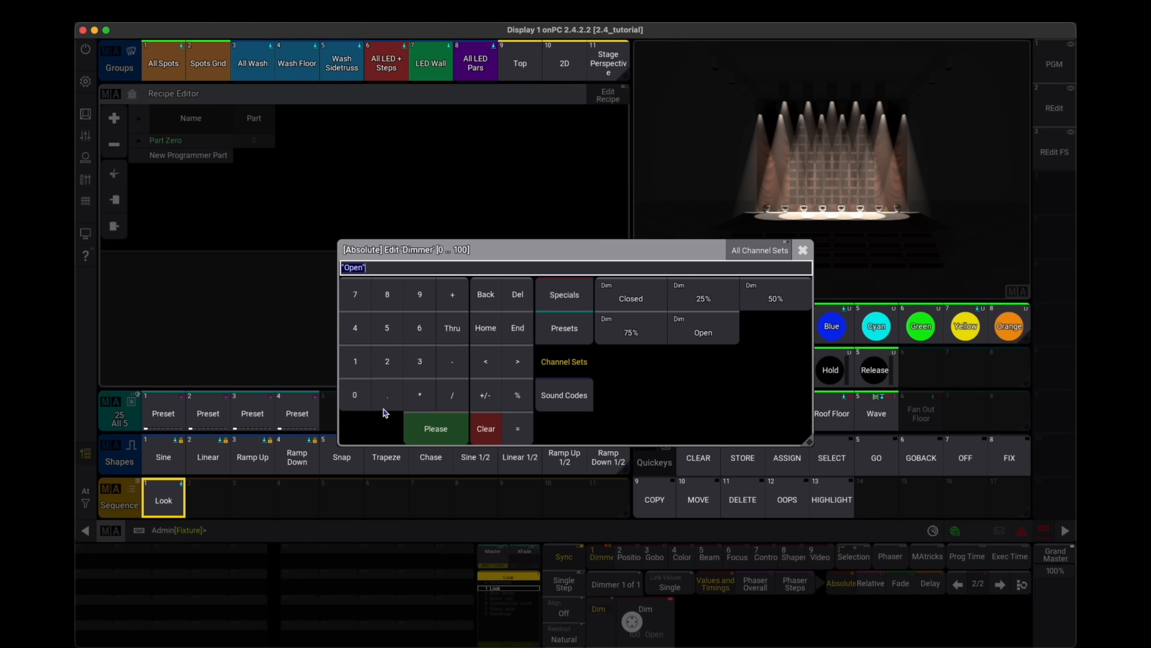
left_click(359, 394)
left_click(436, 428)
- Set the programmer phaser's overall speed to 120 BPM
left_click(762, 591)
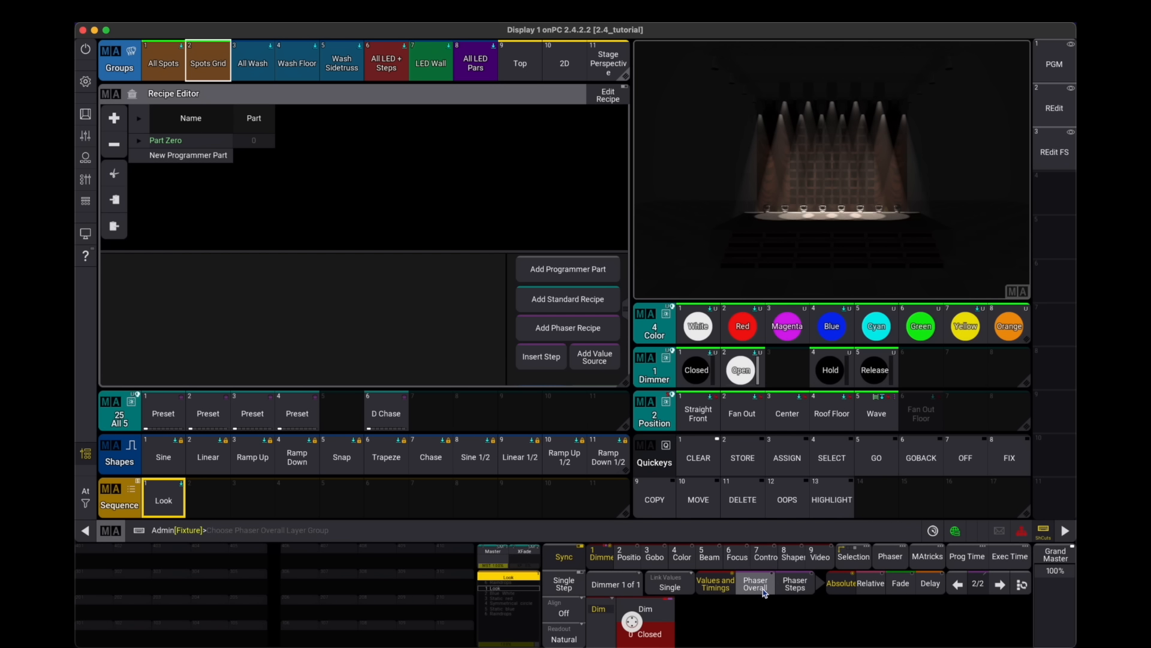
left_click(763, 592)
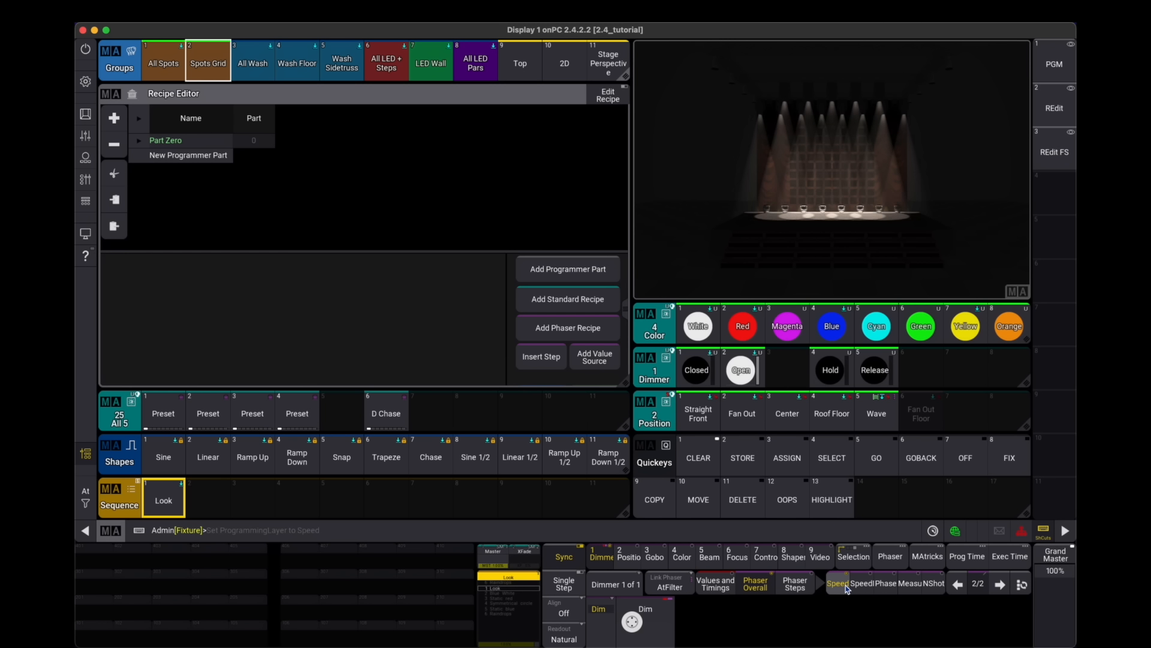
left_click(658, 638)
type("120")
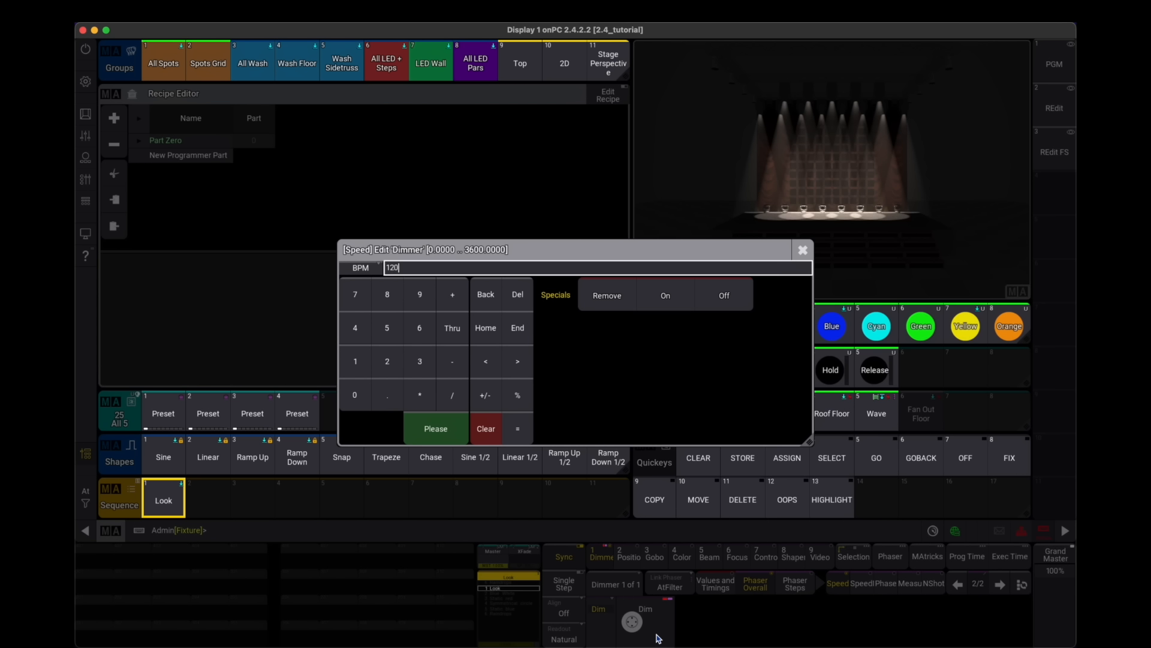
key("Return")
- Set the transition of the phaser steps to 0
left_click(792, 591)
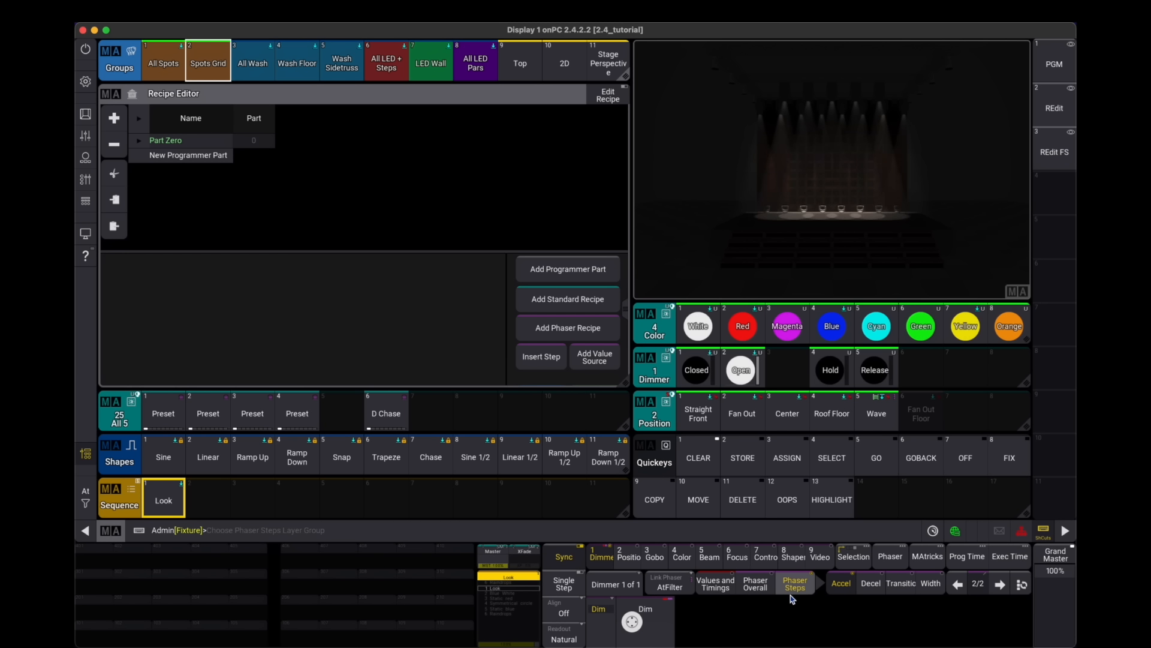
left_click(902, 589)
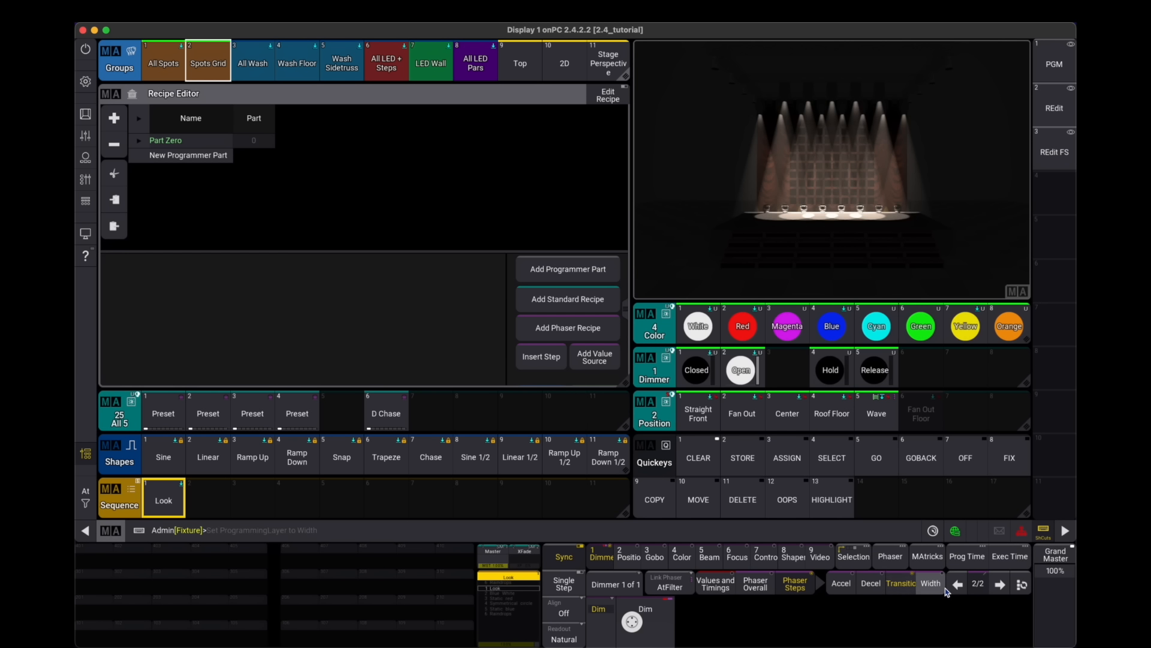
left_click(1020, 587)
left_click(656, 641)
type("0")
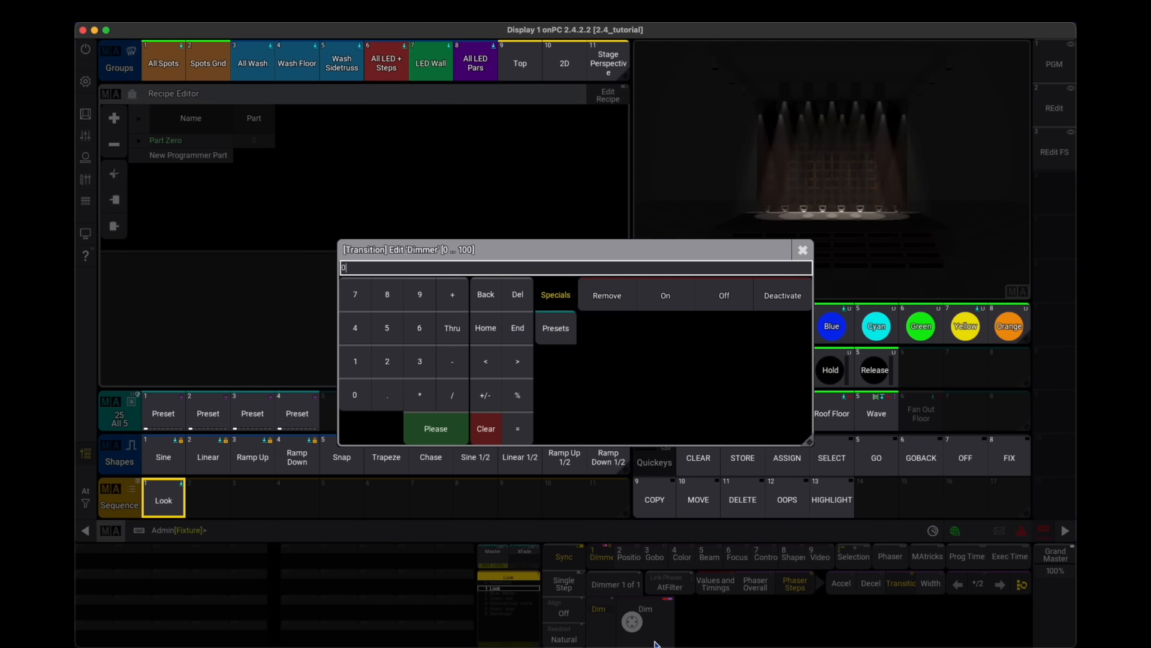
key("Return")
- Set step 1's width to 10% in the programmer phaser
left_click(959, 588)
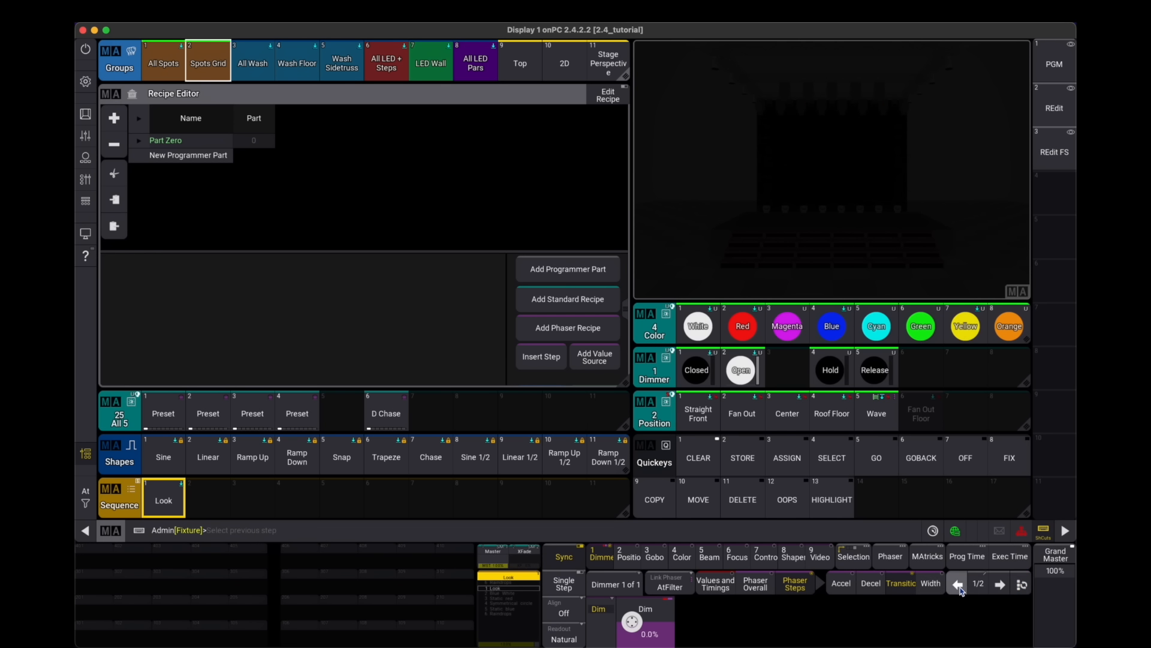
left_click(1001, 584)
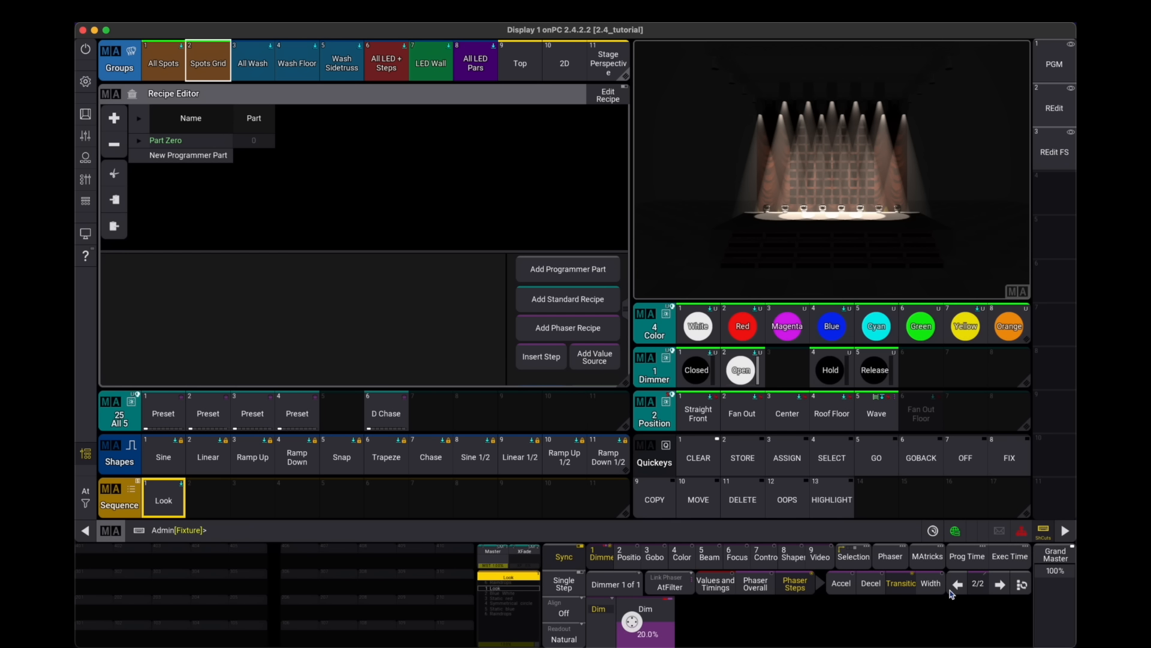
left_click(672, 639)
type("10")
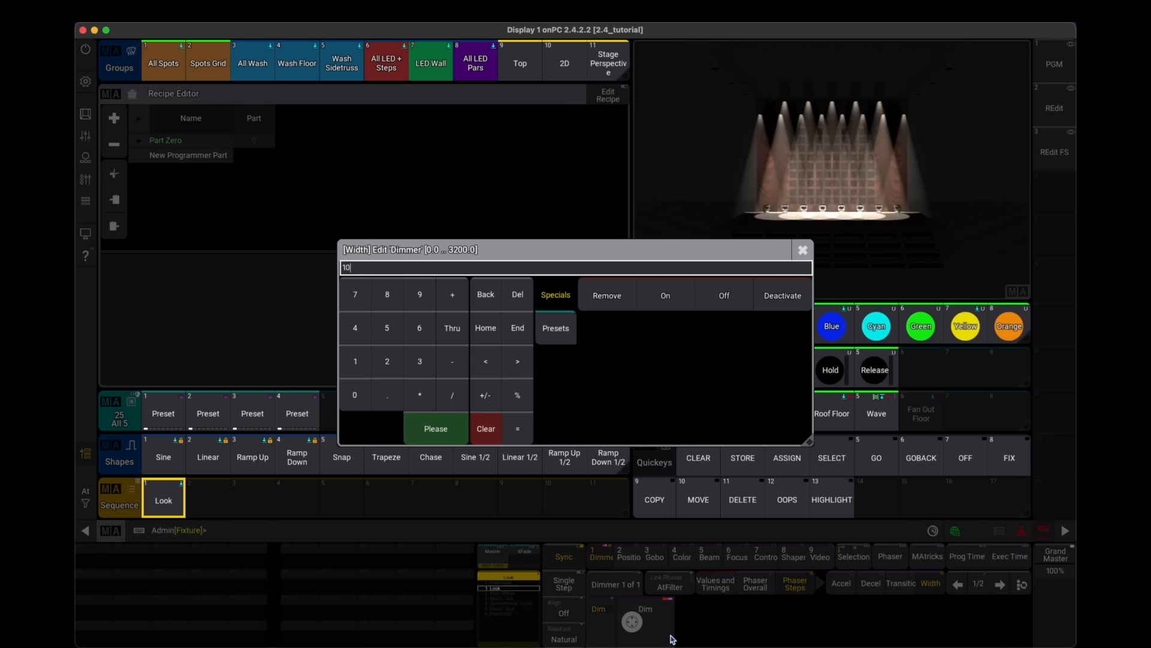
key("Return")
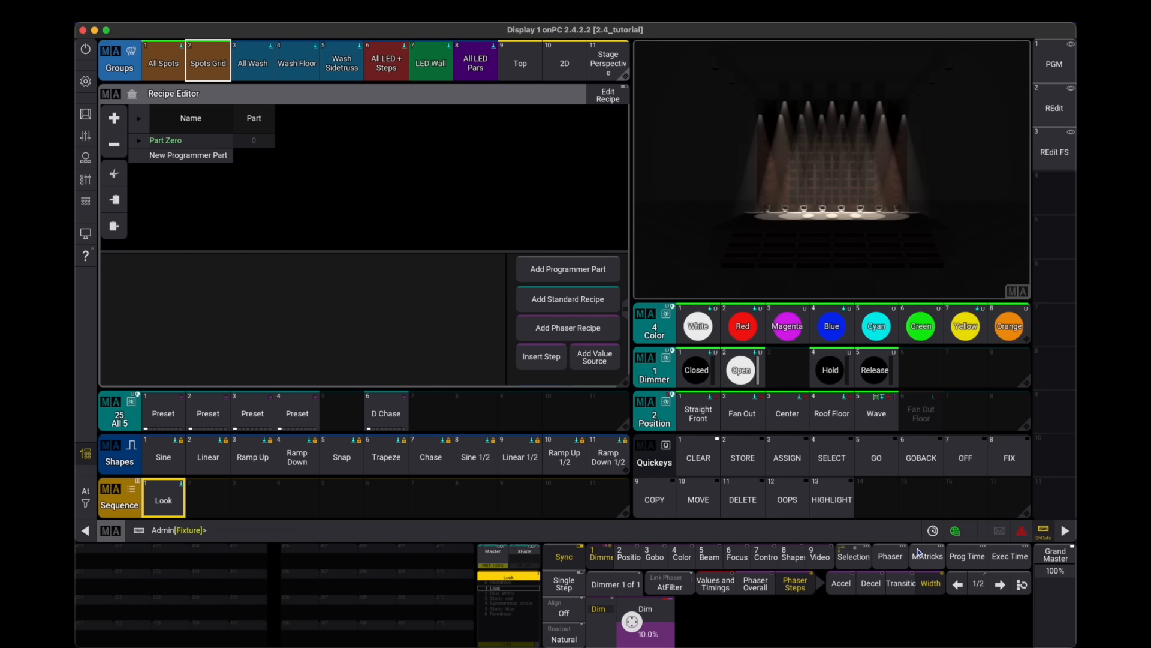
- Apply MAtricks with XGroup 4, 2 X wings and a phase from 360° to 0° to the phaser
left_click(918, 552)
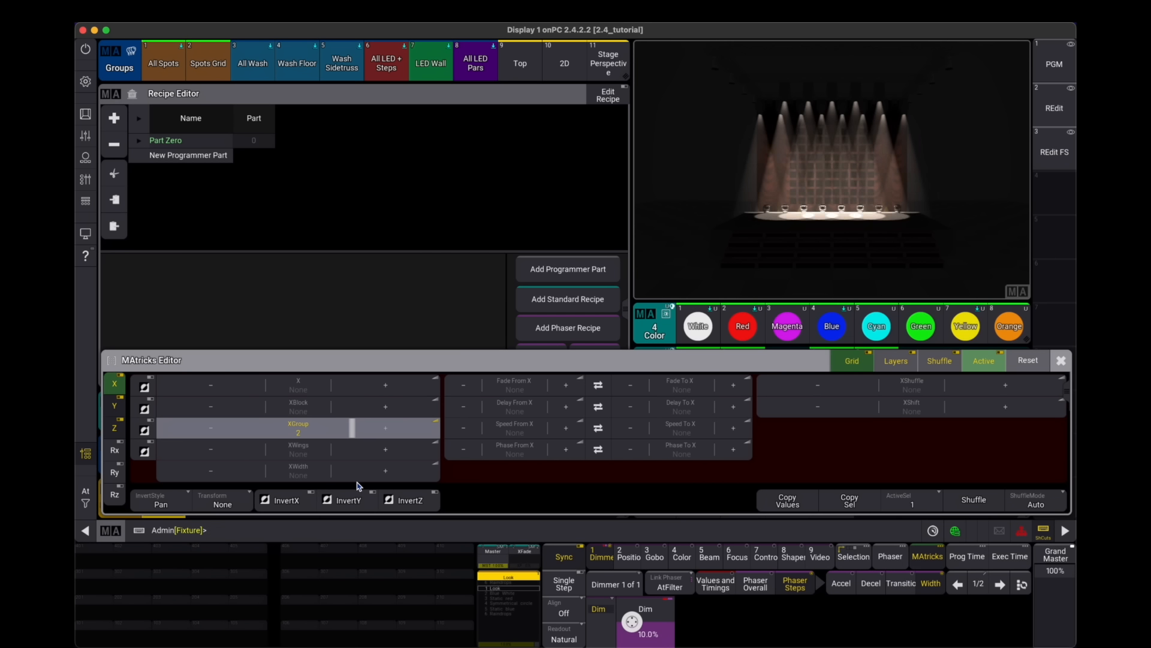
left_click_drag(370, 483, 386, 482)
left_click(370, 454)
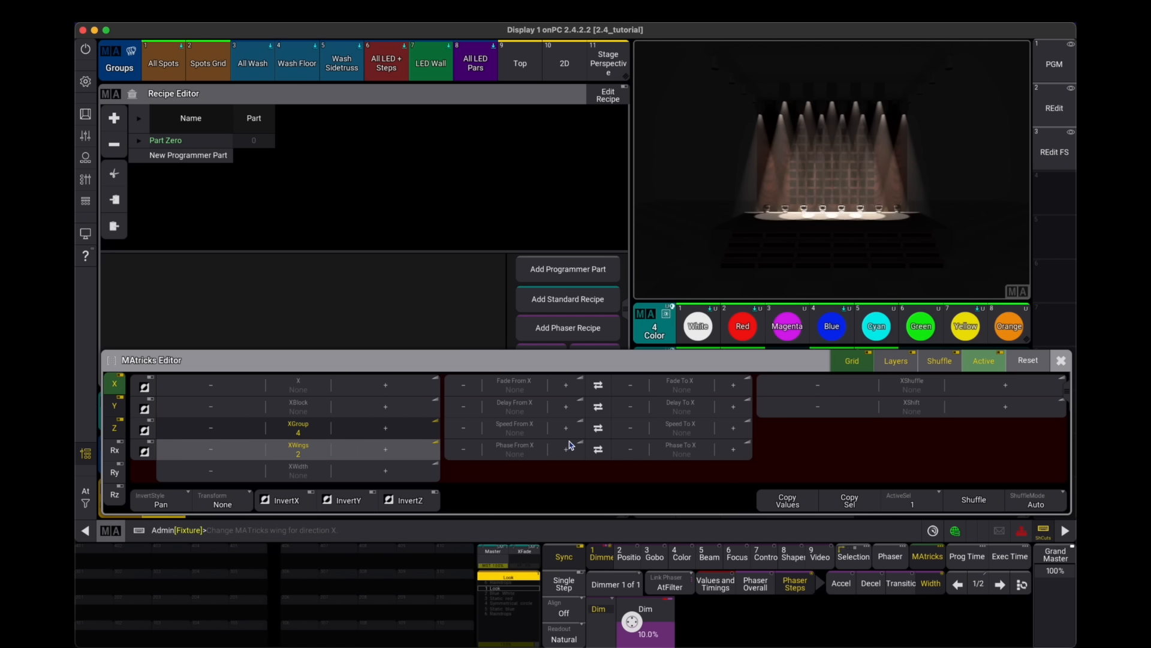
left_click(507, 450)
left_click(860, 573)
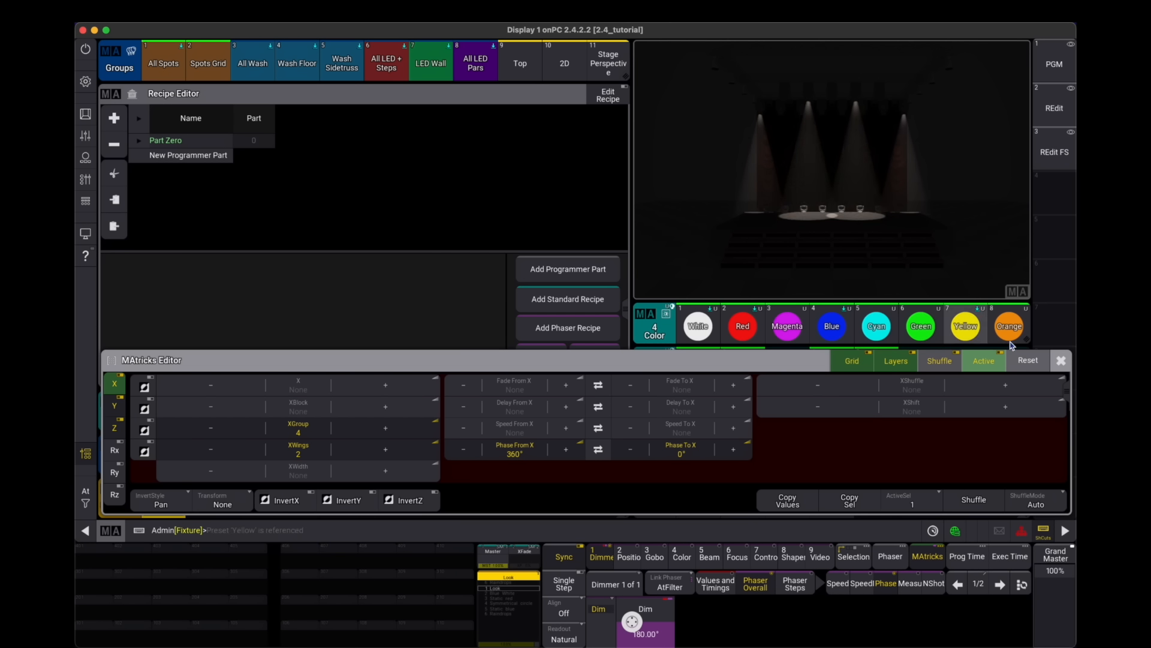
- Close the MAtricks editor and open the phaser editor to inspect the dimmer phaser curve
left_click(1061, 360)
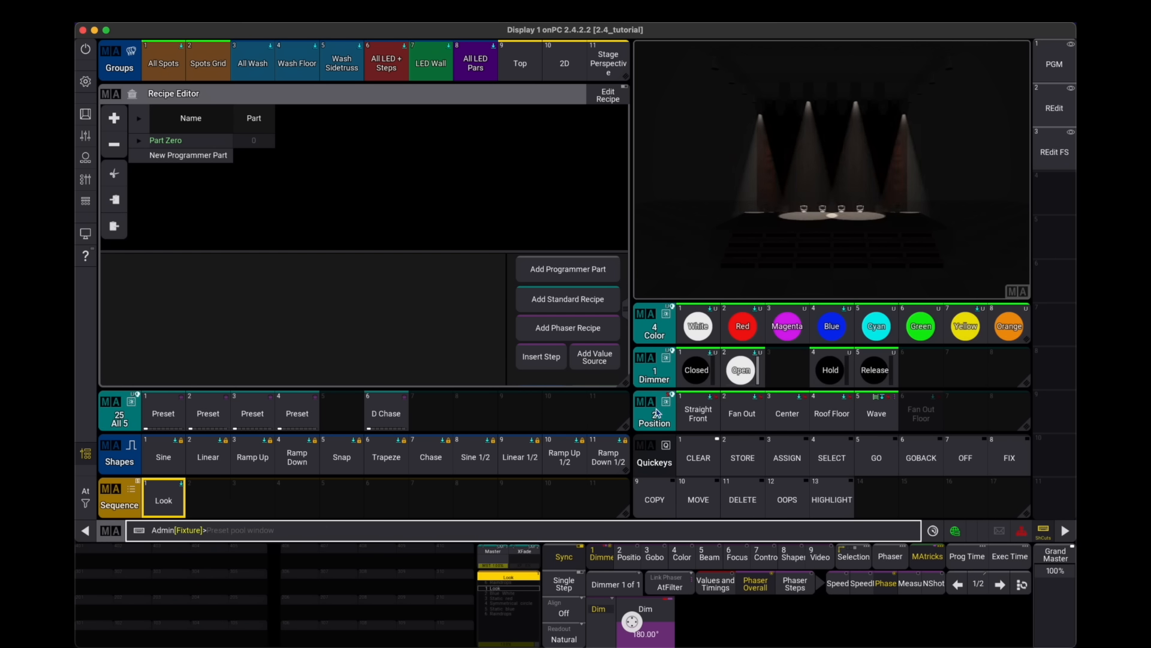
left_click(859, 567)
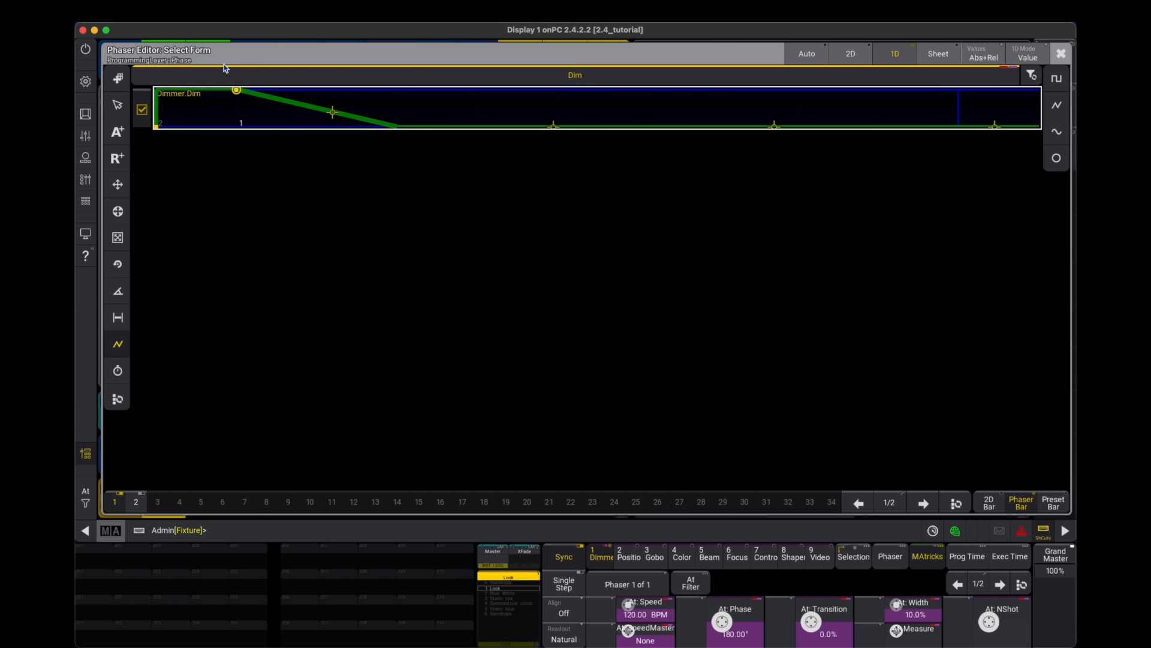
left_click(1062, 54)
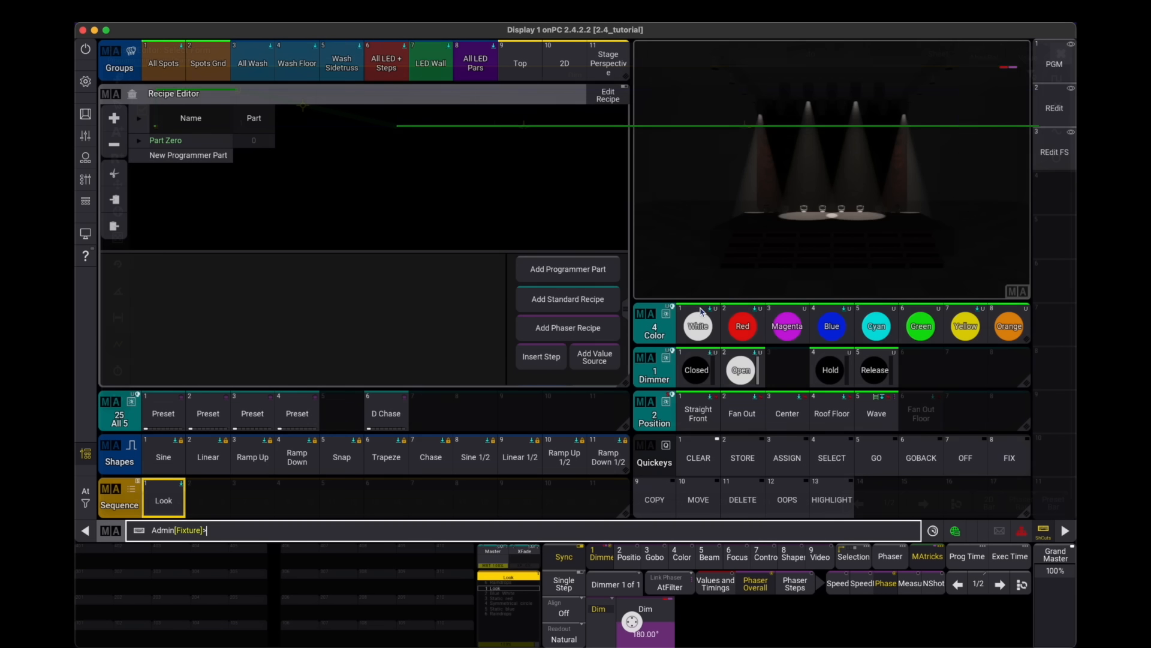
- Store the programmer phaser as a new shape in slot 25 of the shapes pool and clear the programmer
scroll(302, 469, "down", 3)
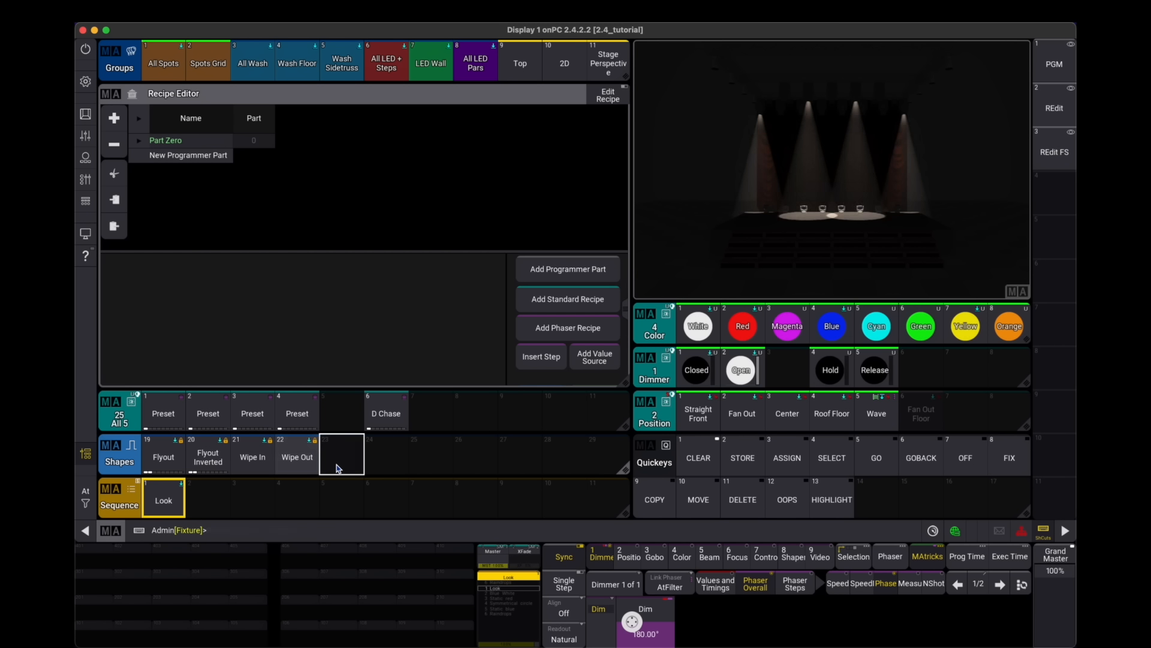
right_click(428, 462)
left_click(393, 409)
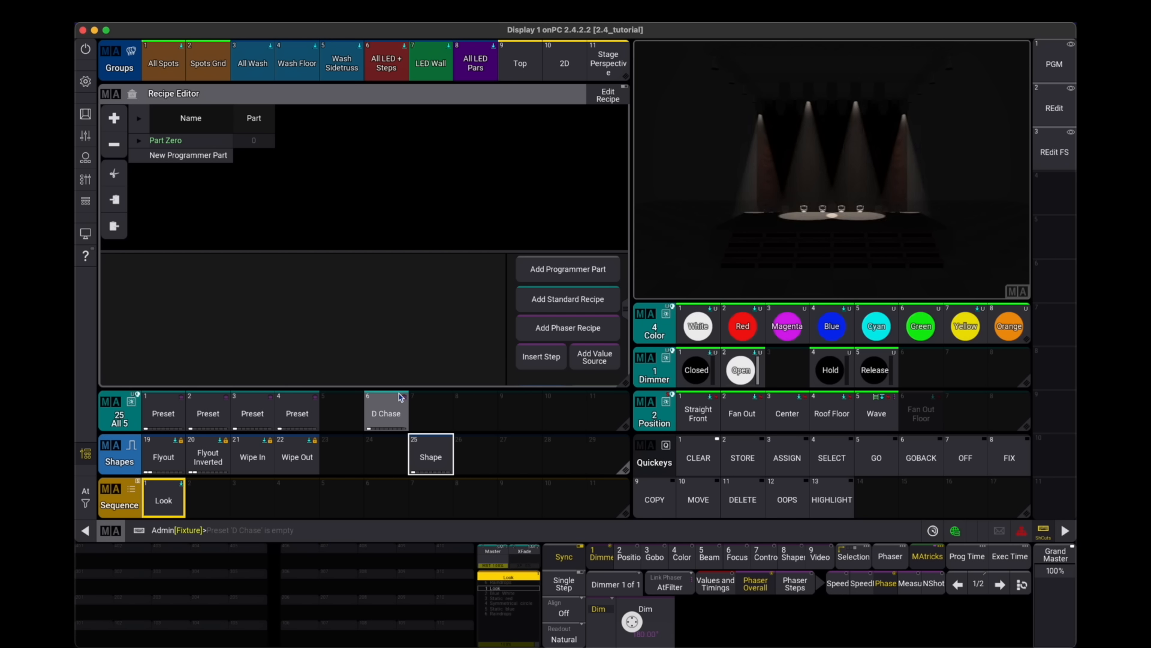
left_click(699, 458)
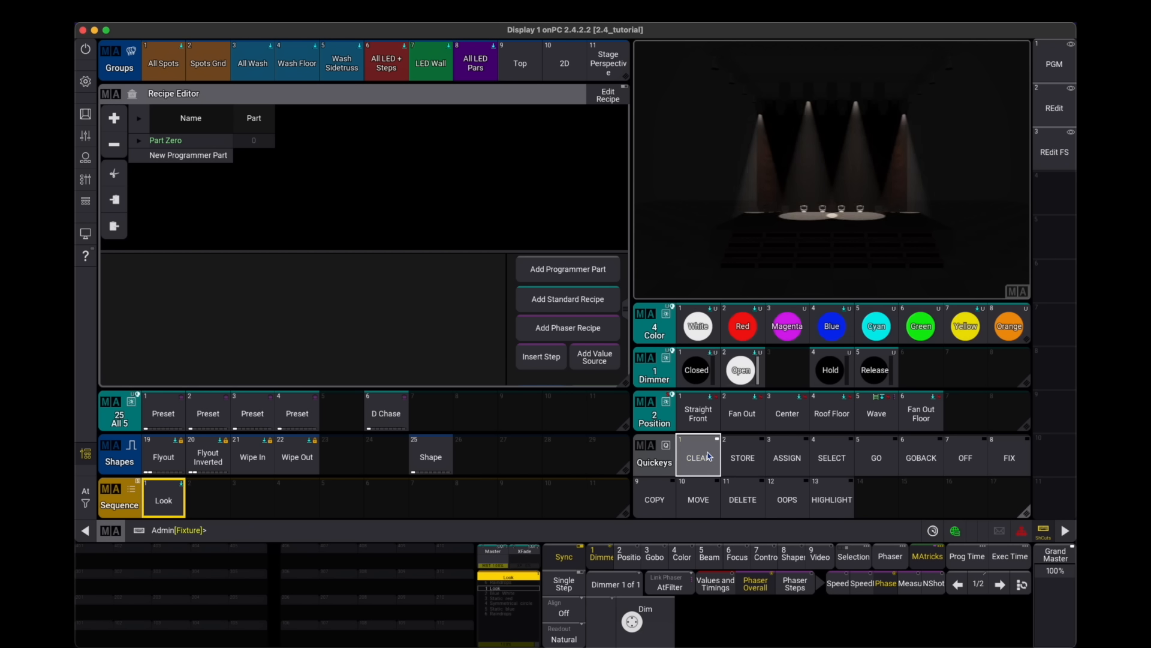
- Select the LED Wall group and apply the new shape to it
left_click(436, 64)
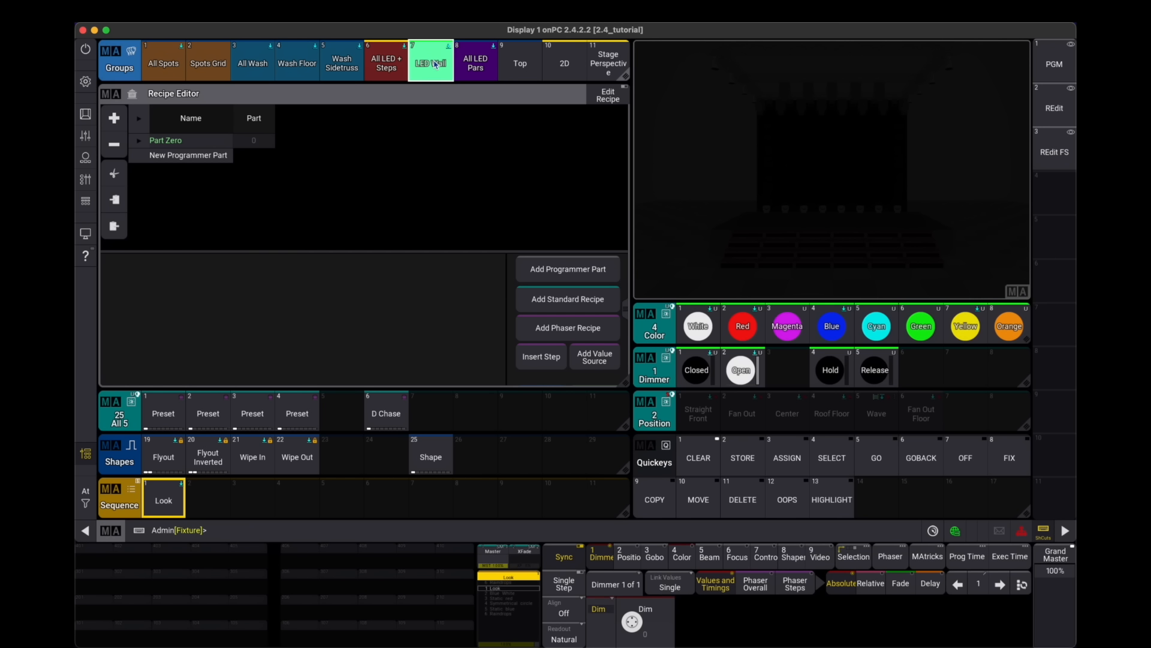
left_click(429, 457)
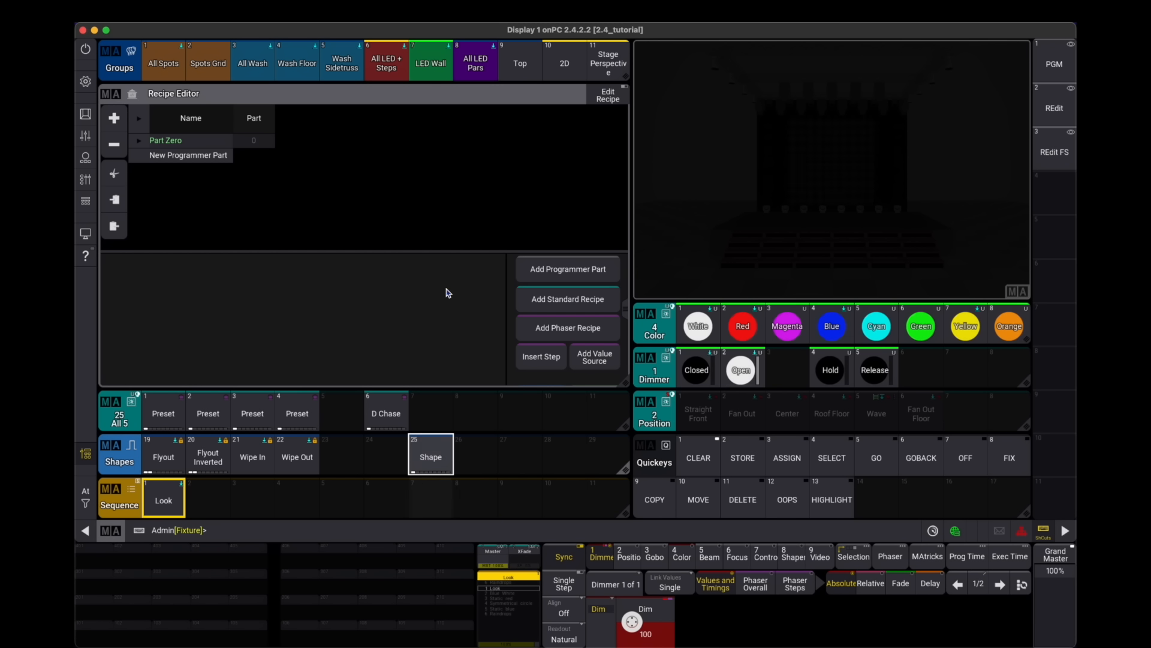
left_click(432, 65)
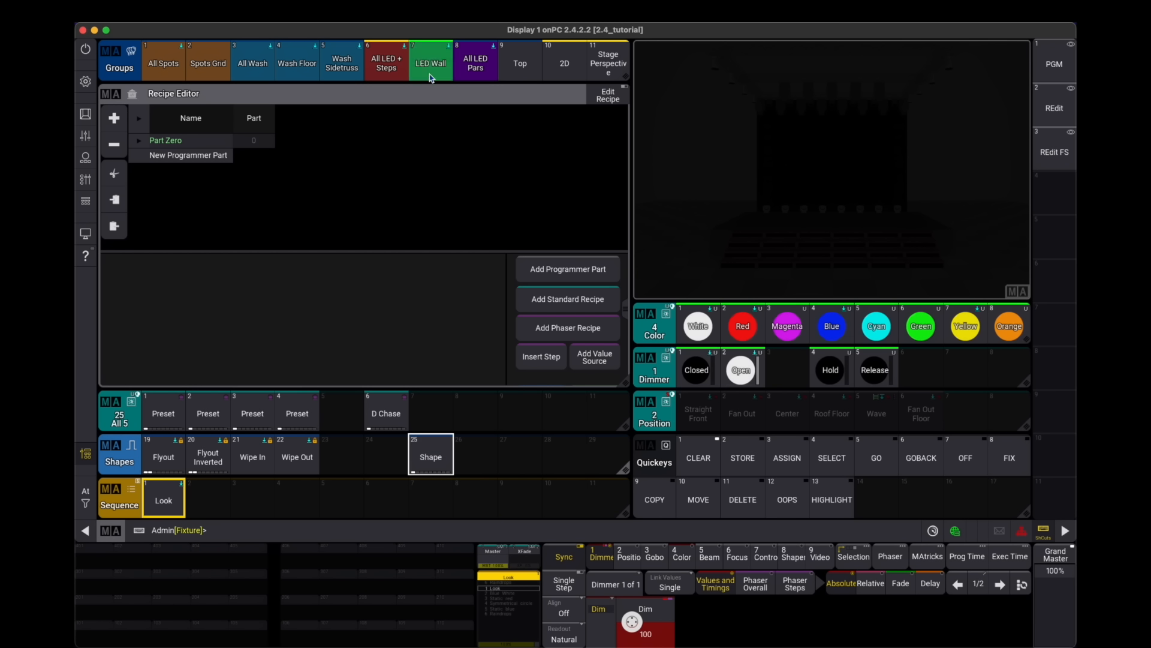
left_click(654, 499)
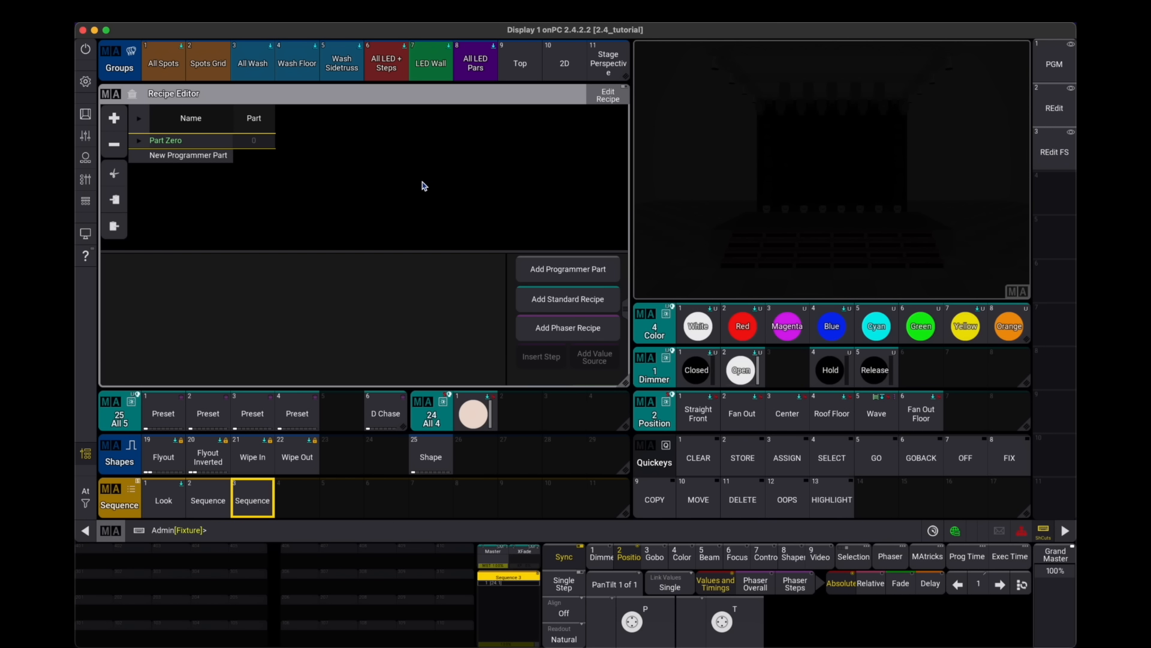
- Label the new preset in the All 4 pool as Singer 1, recall it, and clear the programmer
left_click_drag(474, 414, 483, 380)
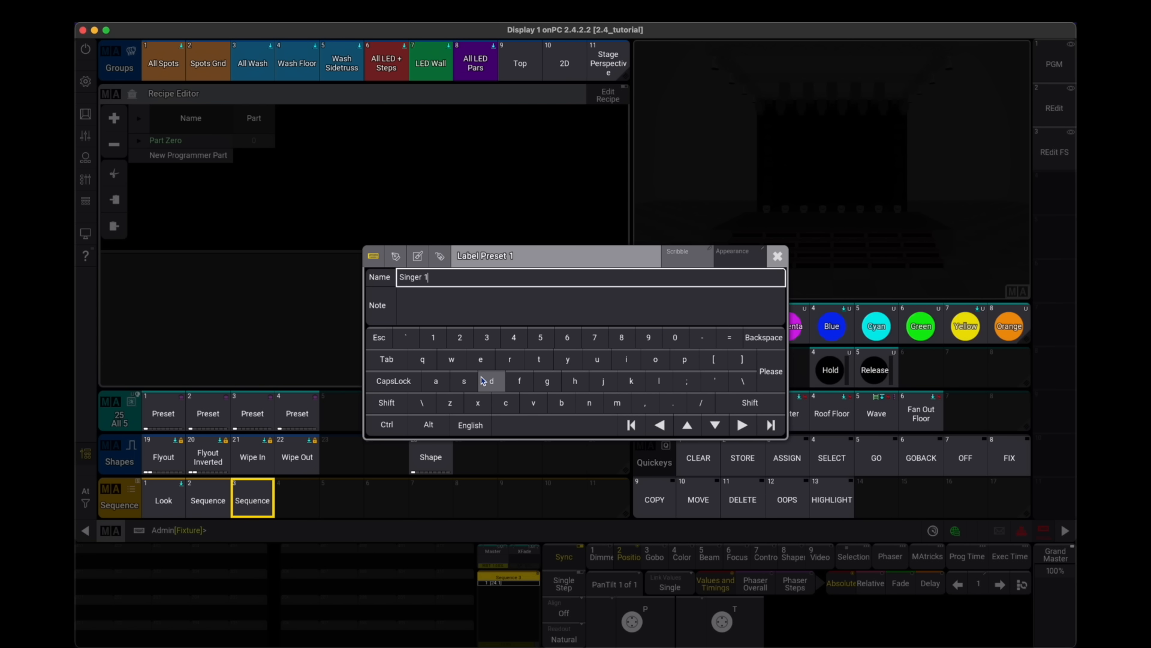
key("Return")
left_click(479, 414)
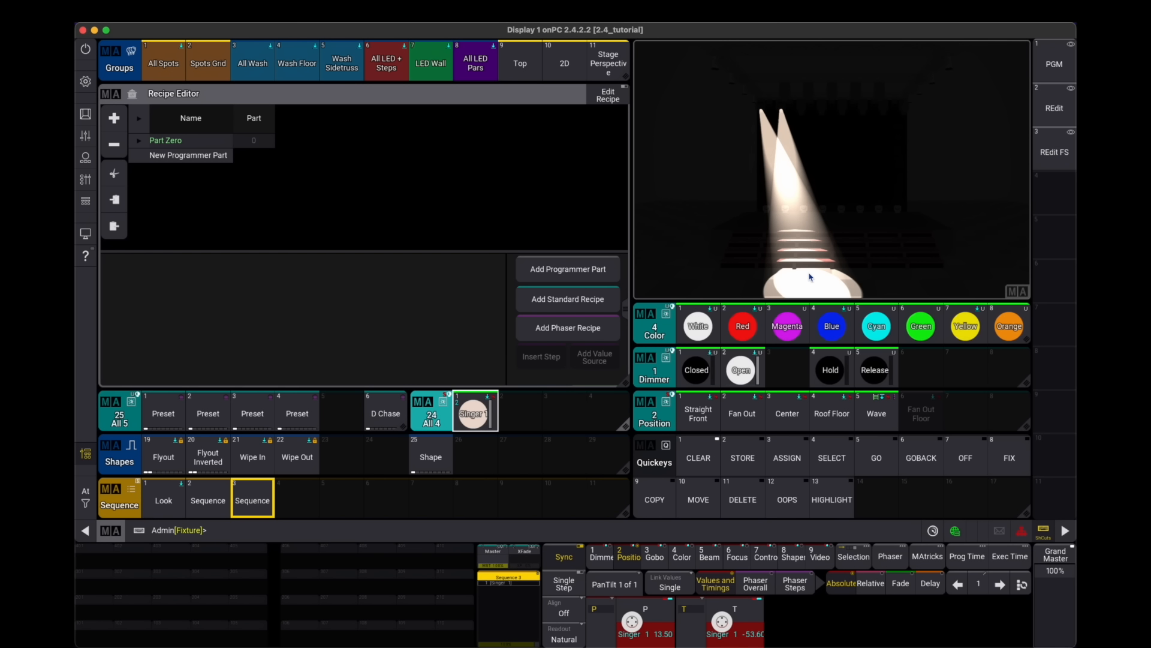
left_click(699, 458)
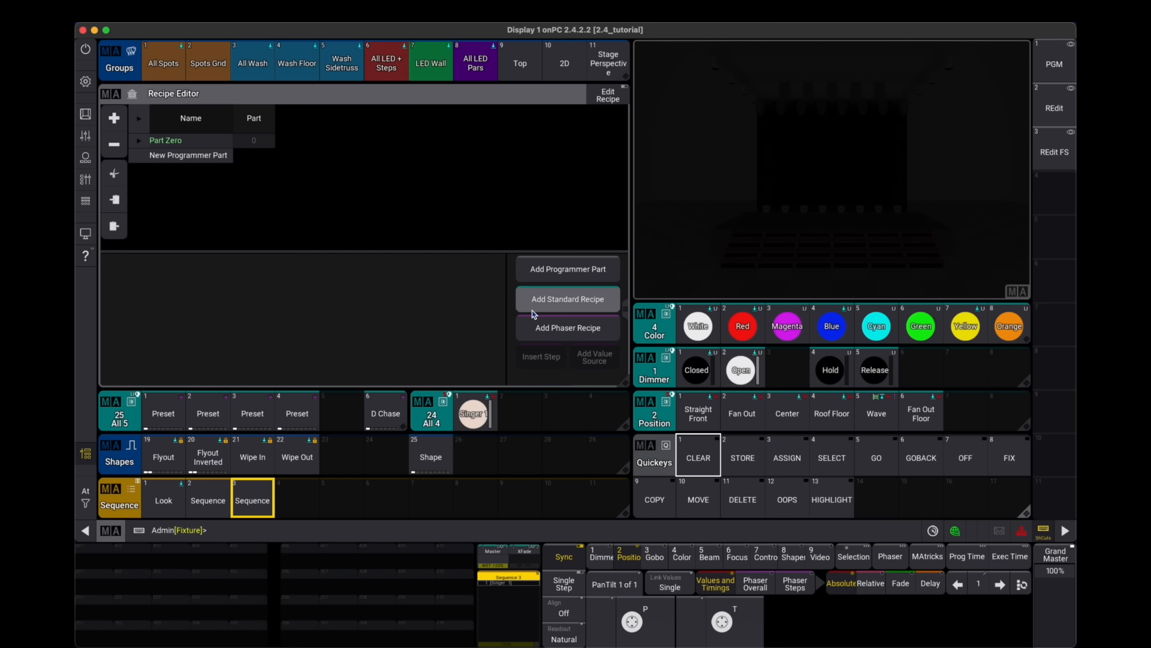
- Add a standard recipe with the Singer 1 preset as its values and <From Value> as its selection
left_click(573, 298)
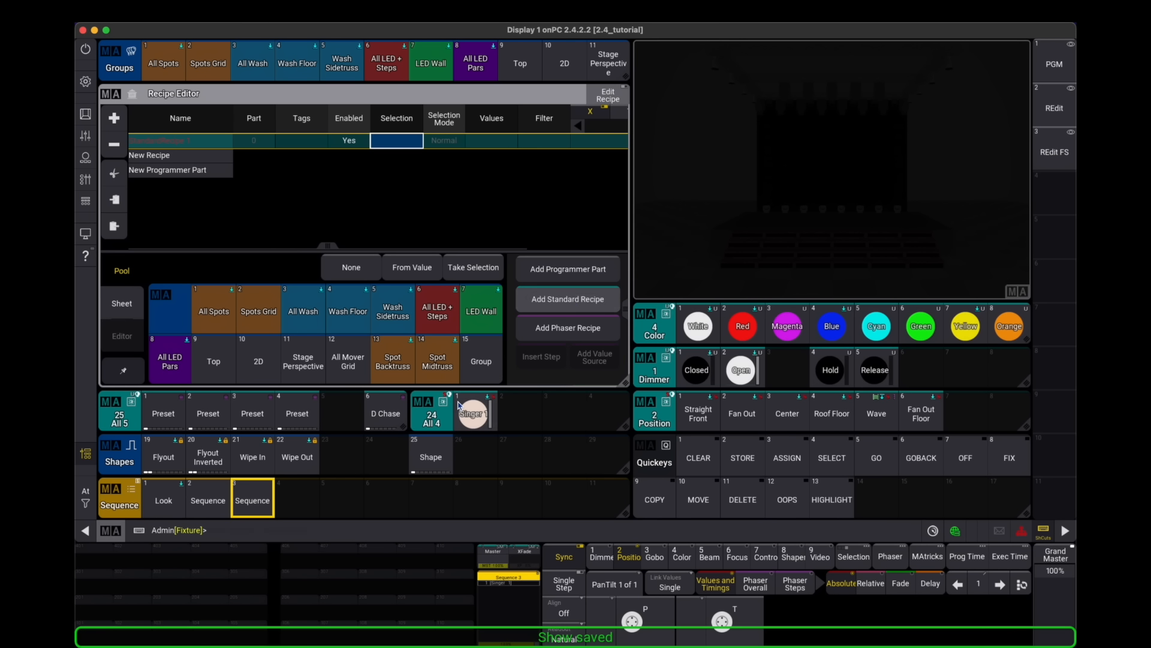
left_click(478, 416)
left_click_drag(479, 416, 445, 459)
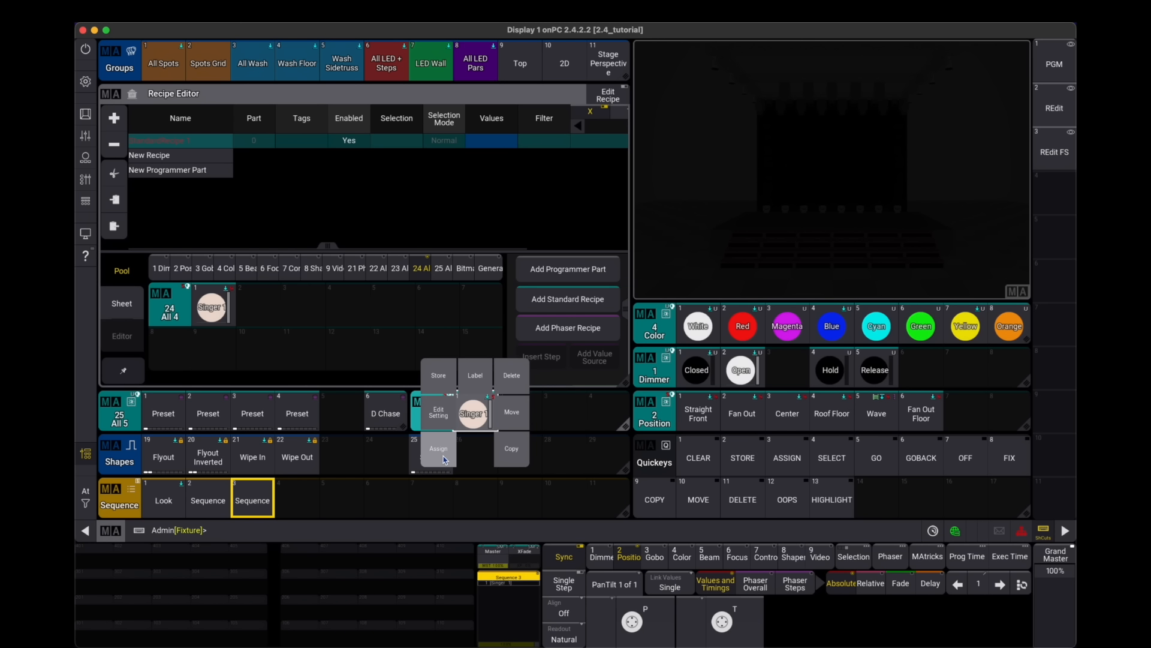
left_click(509, 141)
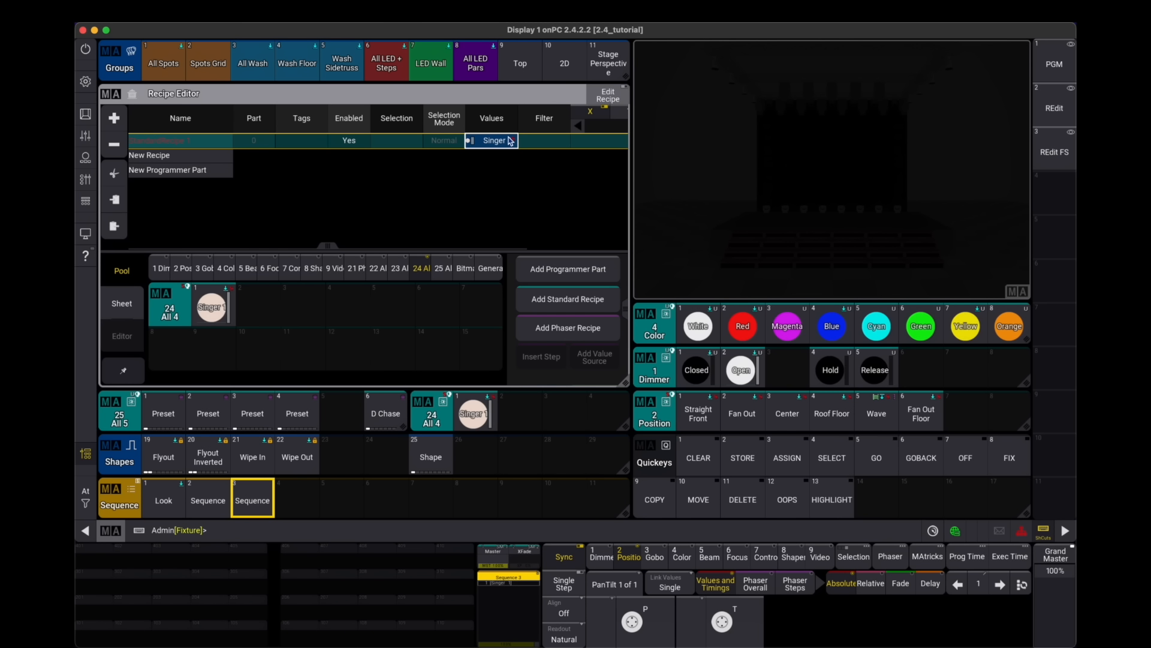
left_click(384, 145)
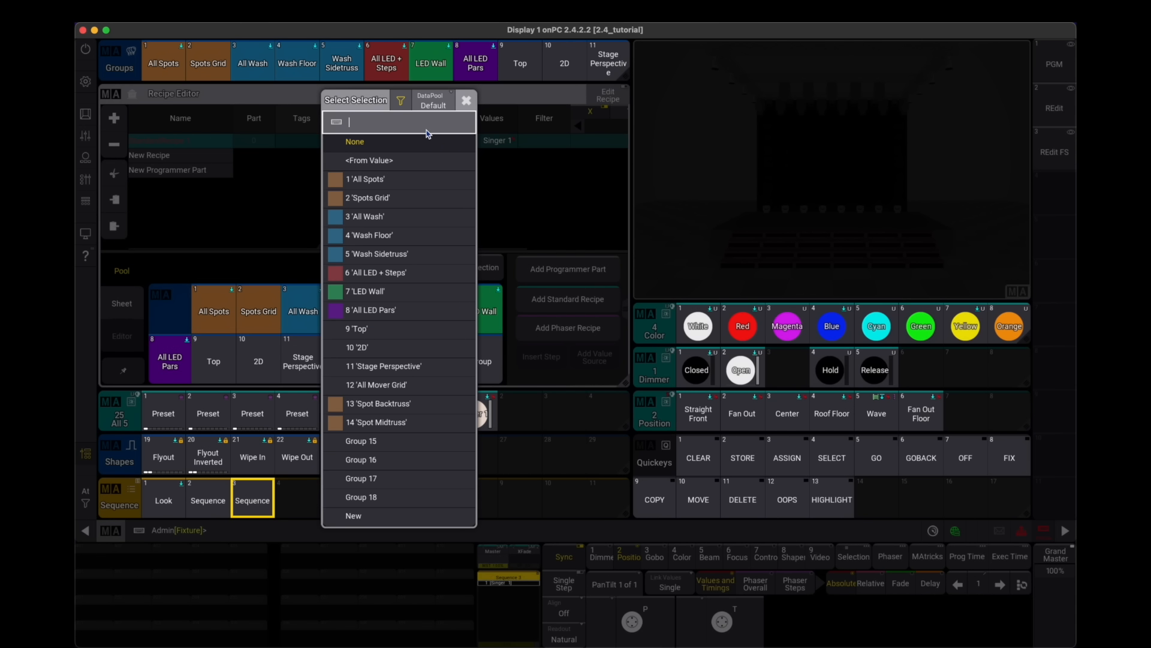
left_click(369, 161)
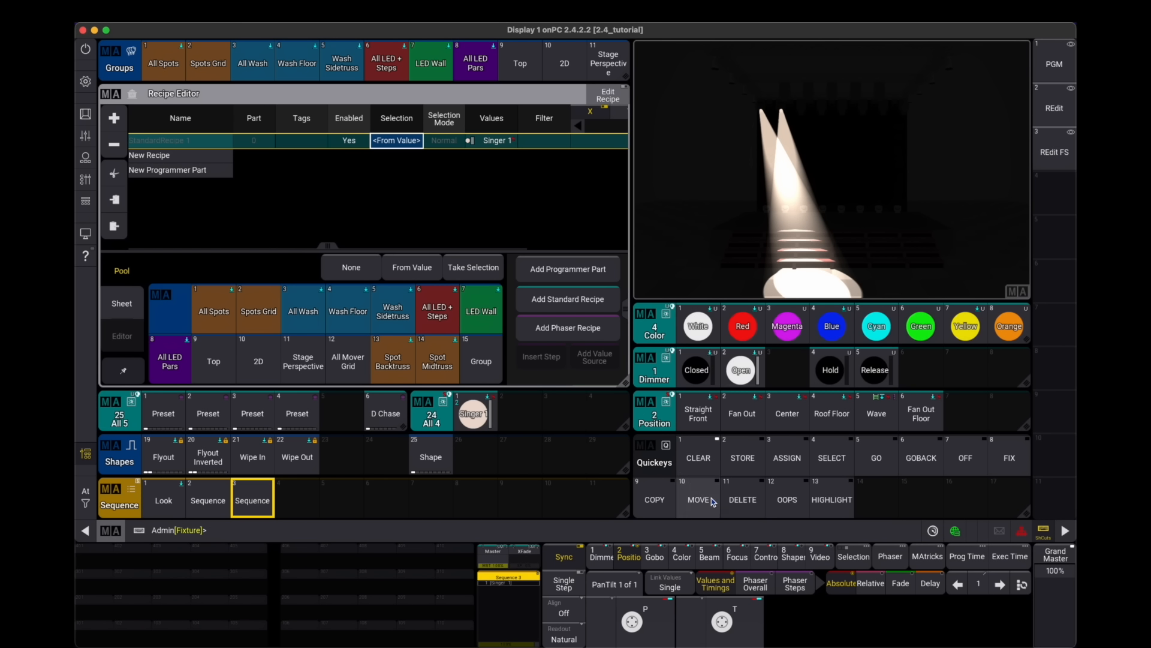
- Store the recipe into a new sequence on an executor and clear the programmer
left_click(742, 458)
left_click(100, 609)
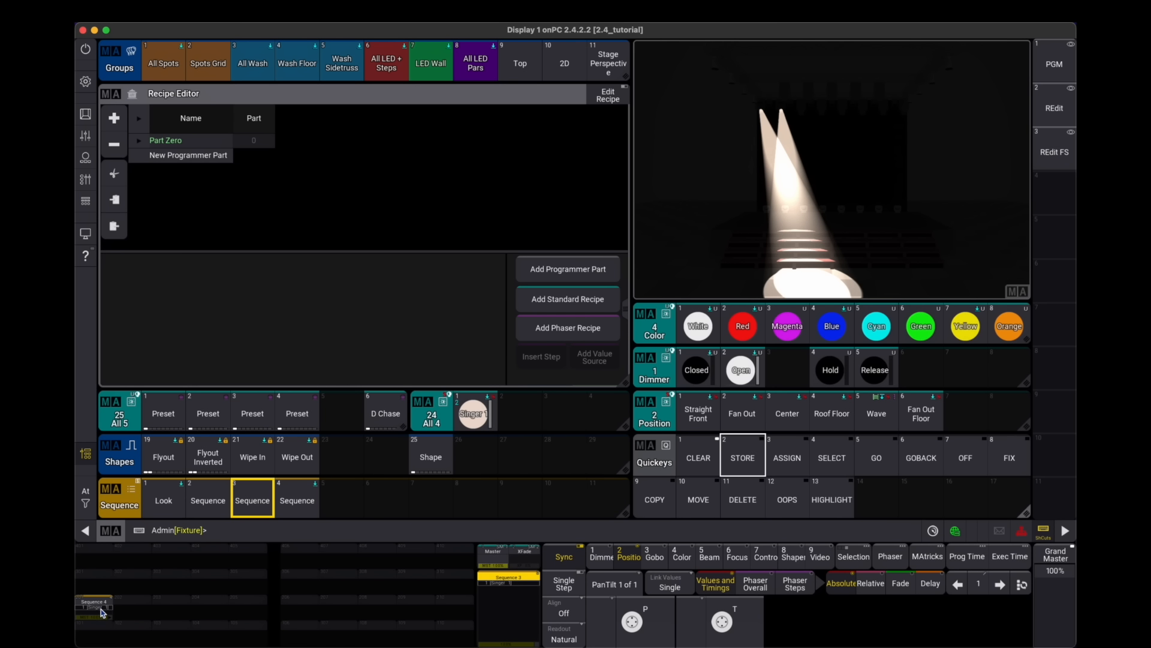
left_click(100, 612)
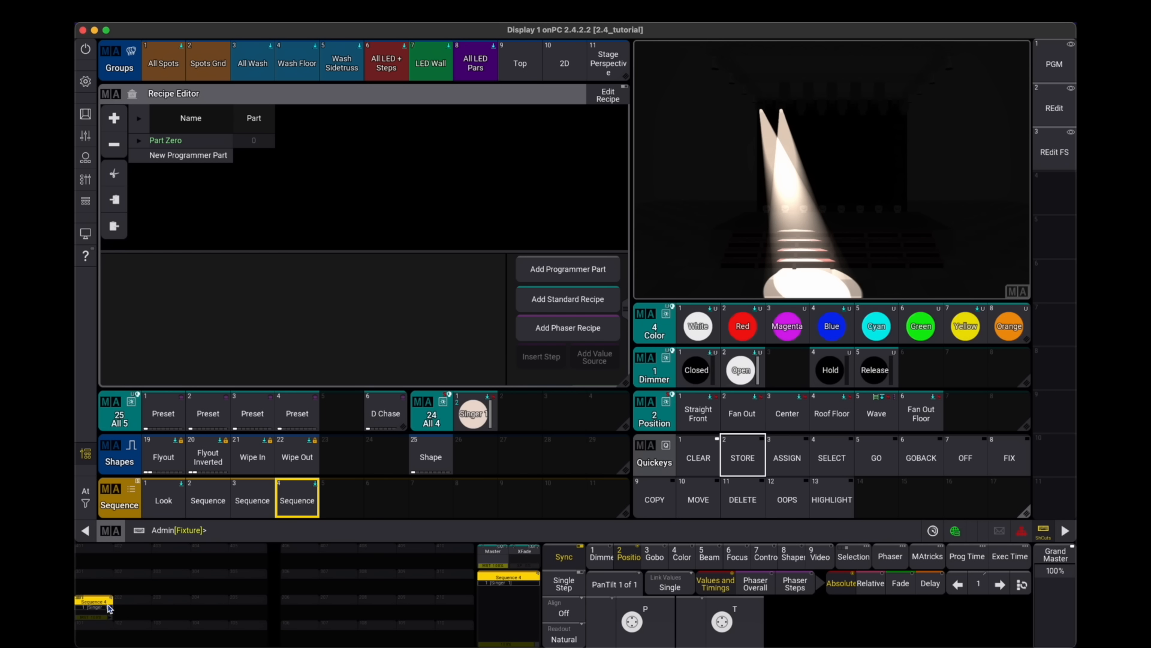
left_click(695, 461)
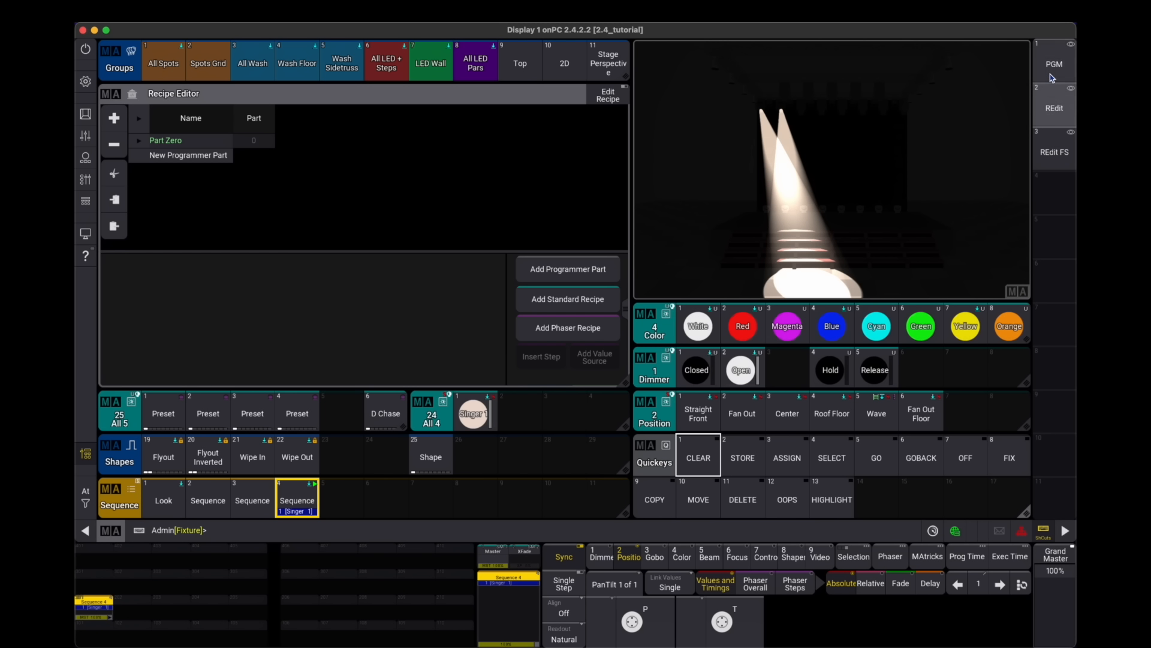
- Store the current screen layout to the REdit view button
left_click_drag(1056, 120, 997, 80)
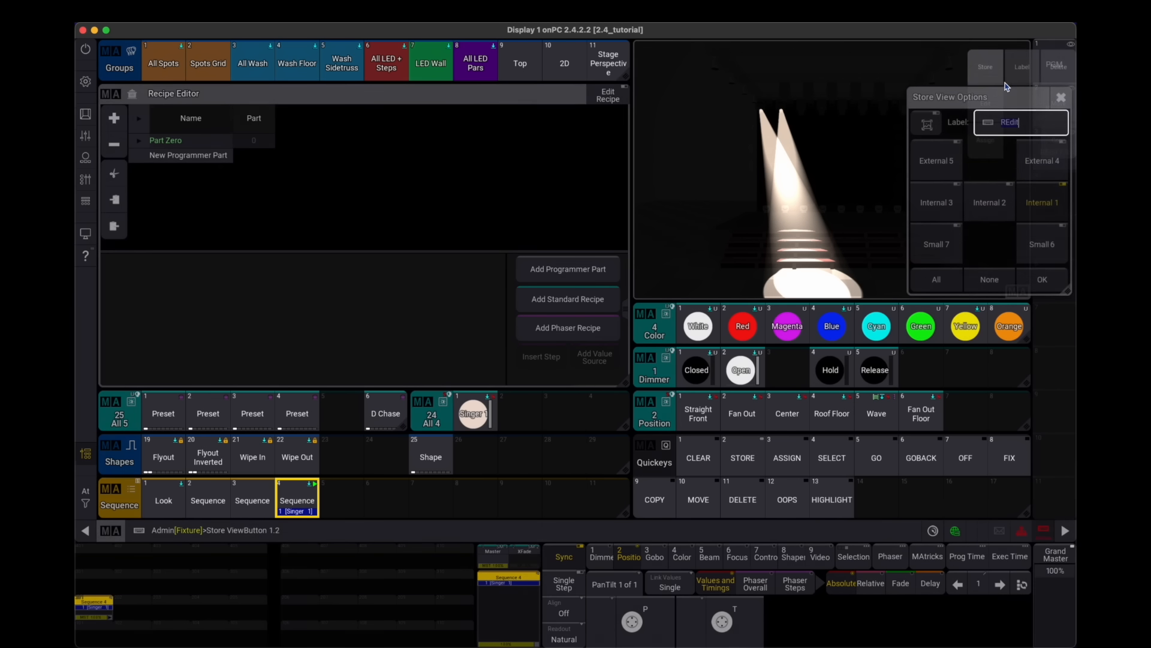
left_click(1043, 280)
- Select Spot 5 in the fixture sheet, give it the stored position, and set its pan to -9.00
left_click(1054, 63)
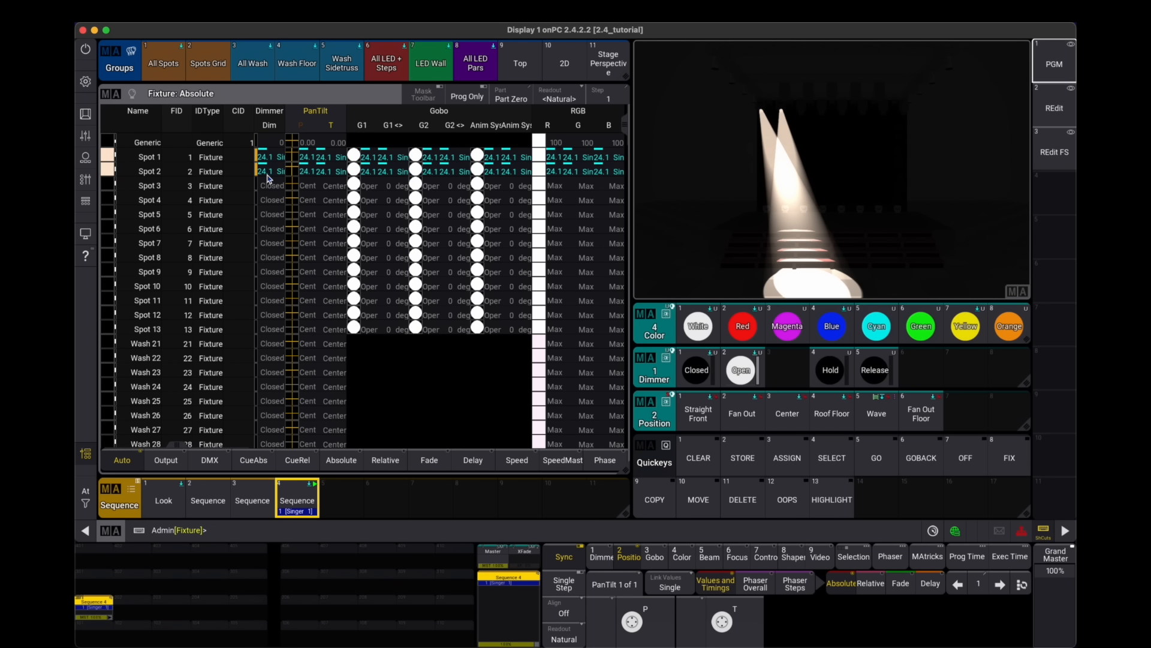
left_click(1057, 111)
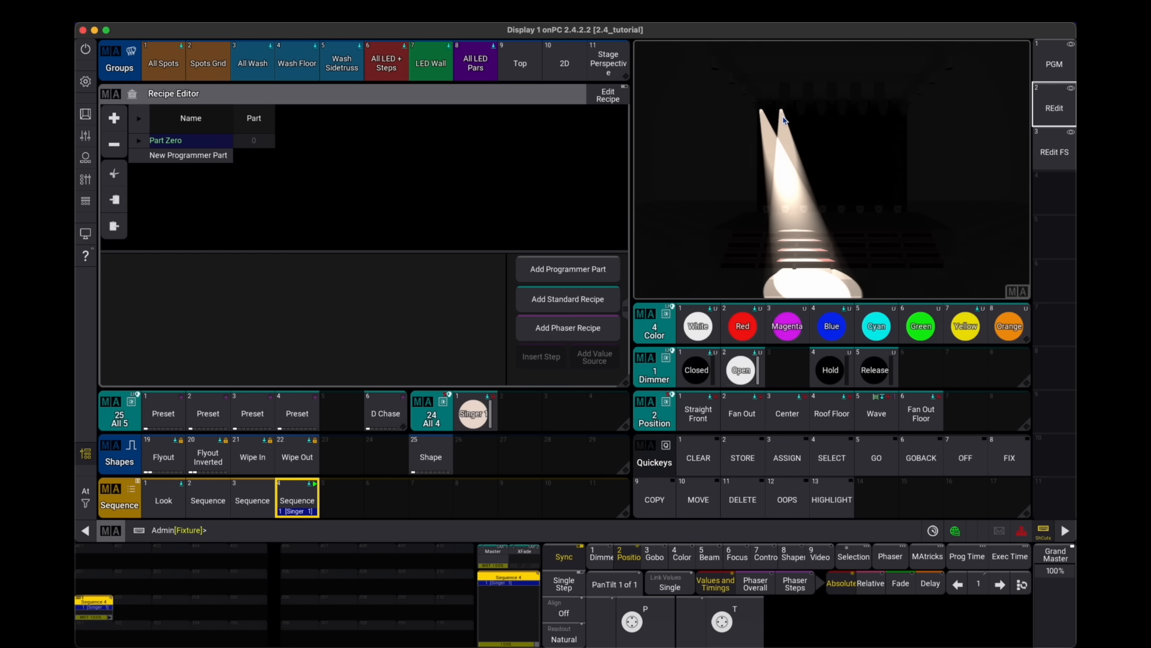
left_click(1055, 65)
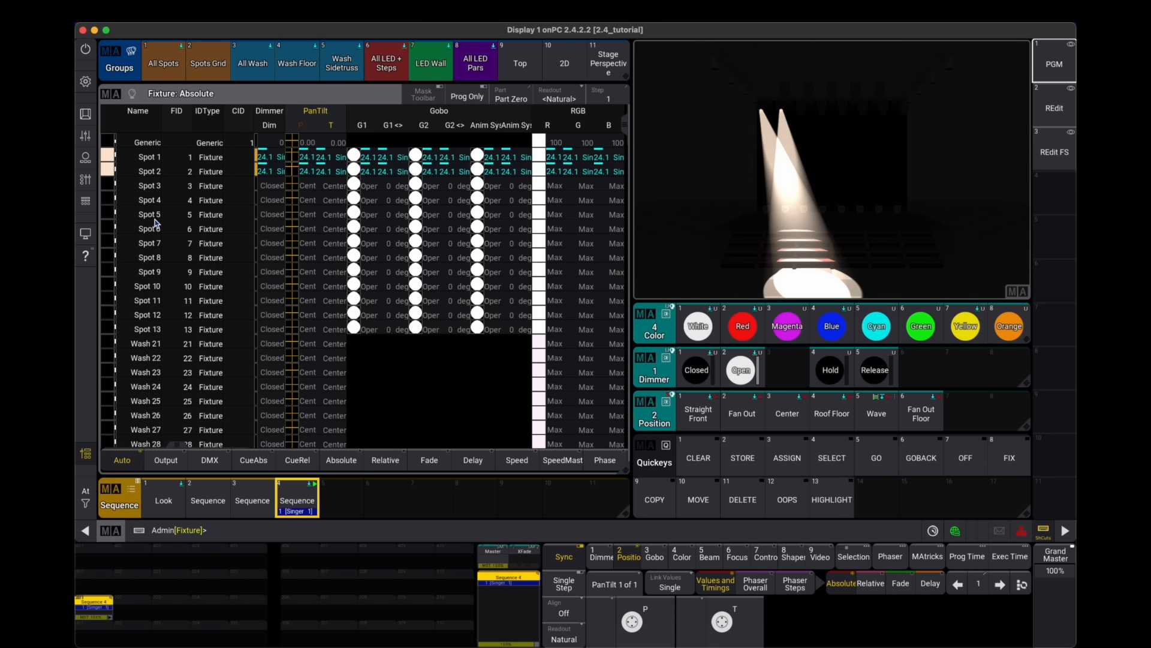
left_click(154, 220)
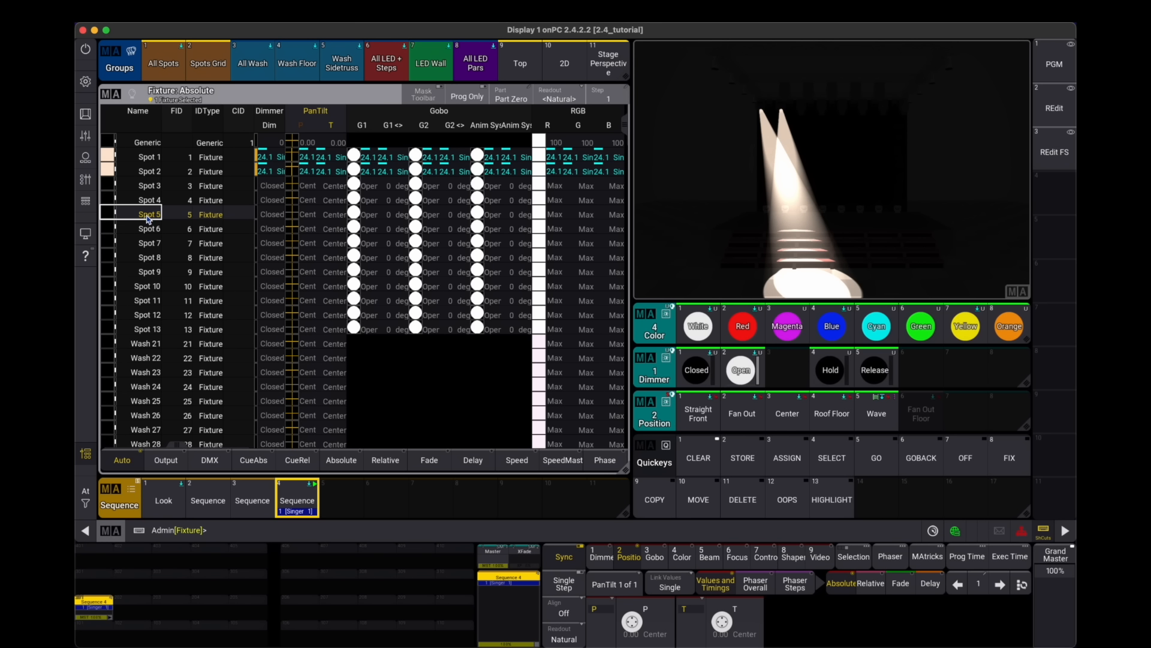
left_click(85, 114)
left_click(925, 466)
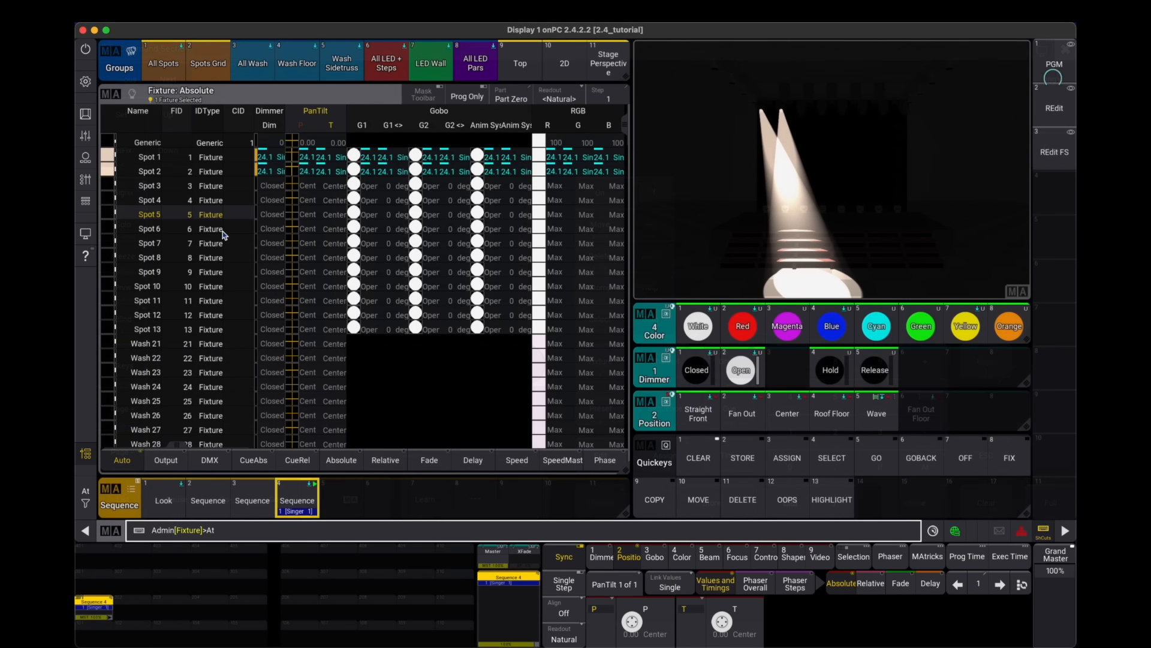
left_click(1066, 49)
left_click(147, 173)
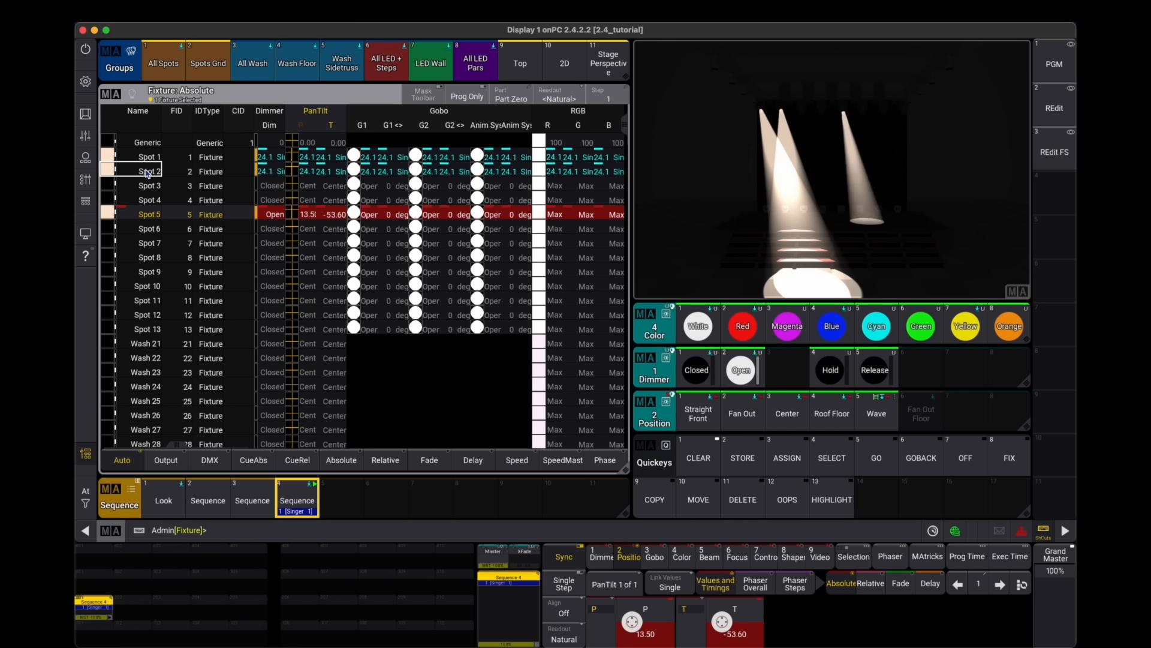
scroll(634, 622, "down", 5)
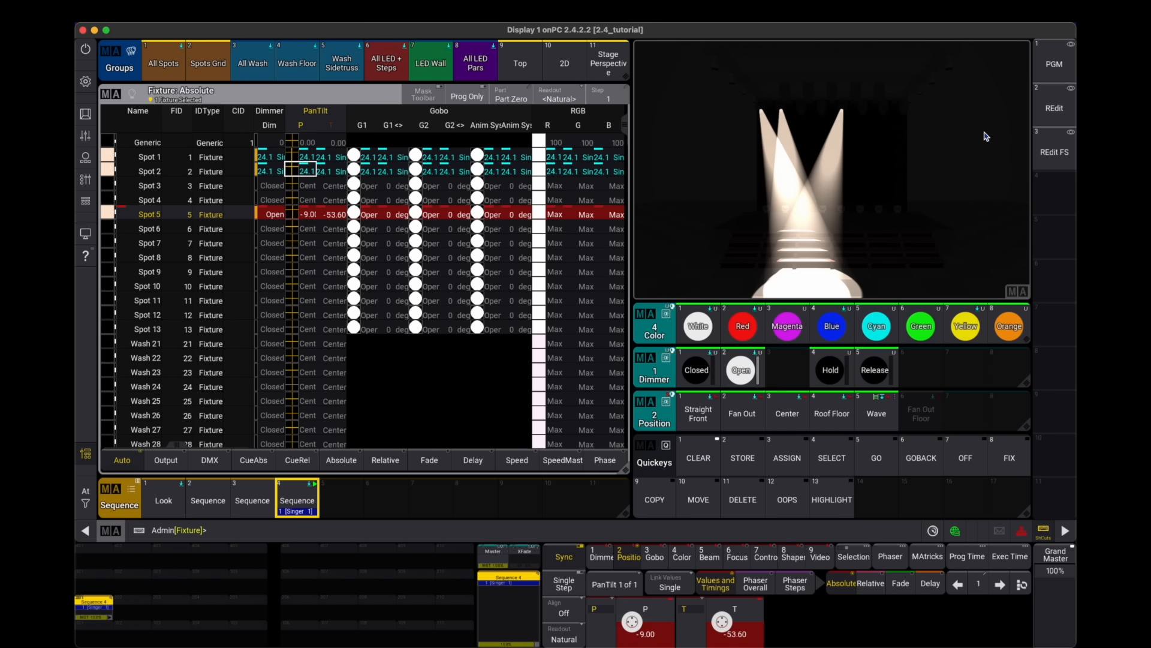
- Merge the updated position into the Singer 1 preset
left_click(1054, 110)
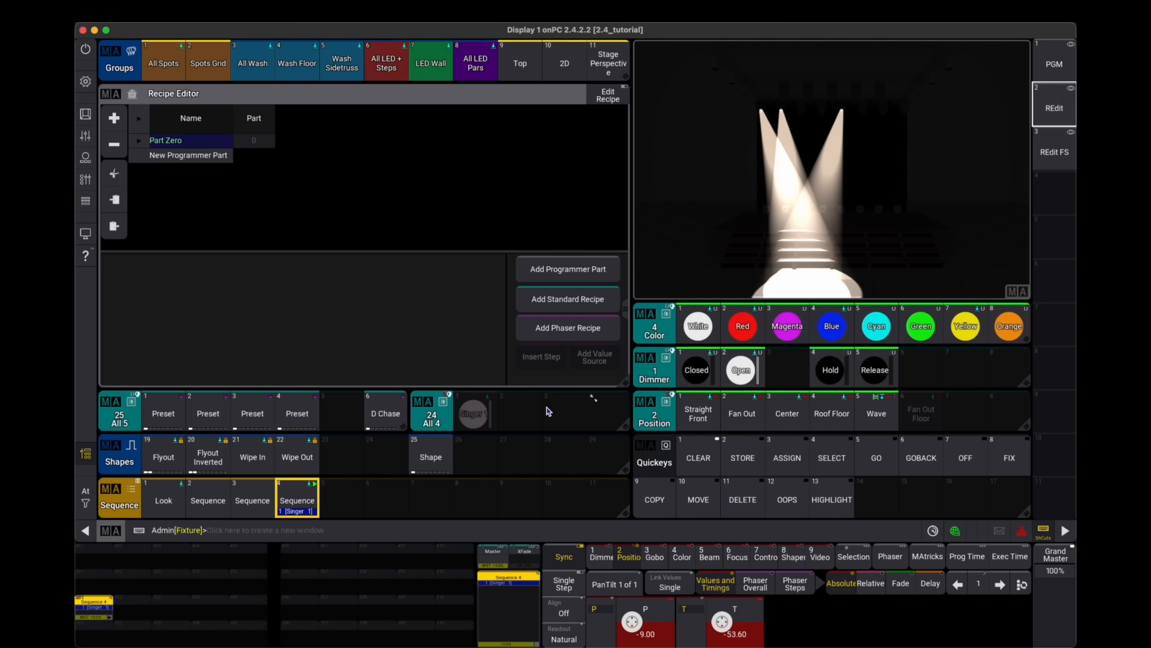
left_click_drag(477, 412, 369, 292)
left_click(441, 386)
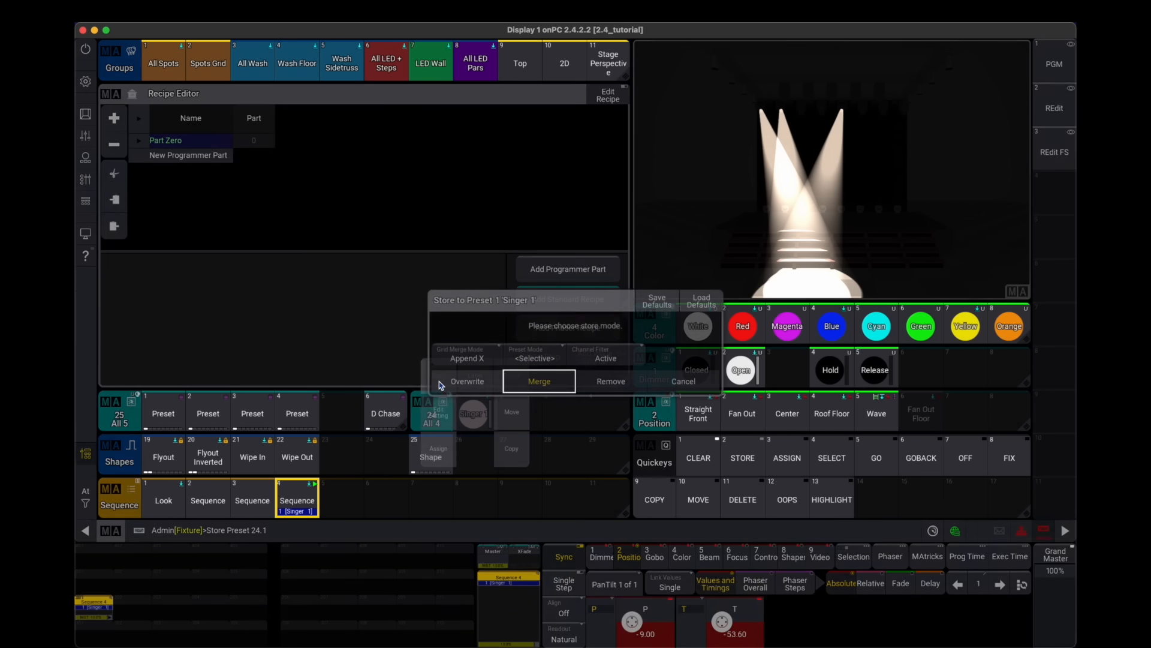
left_click(539, 381)
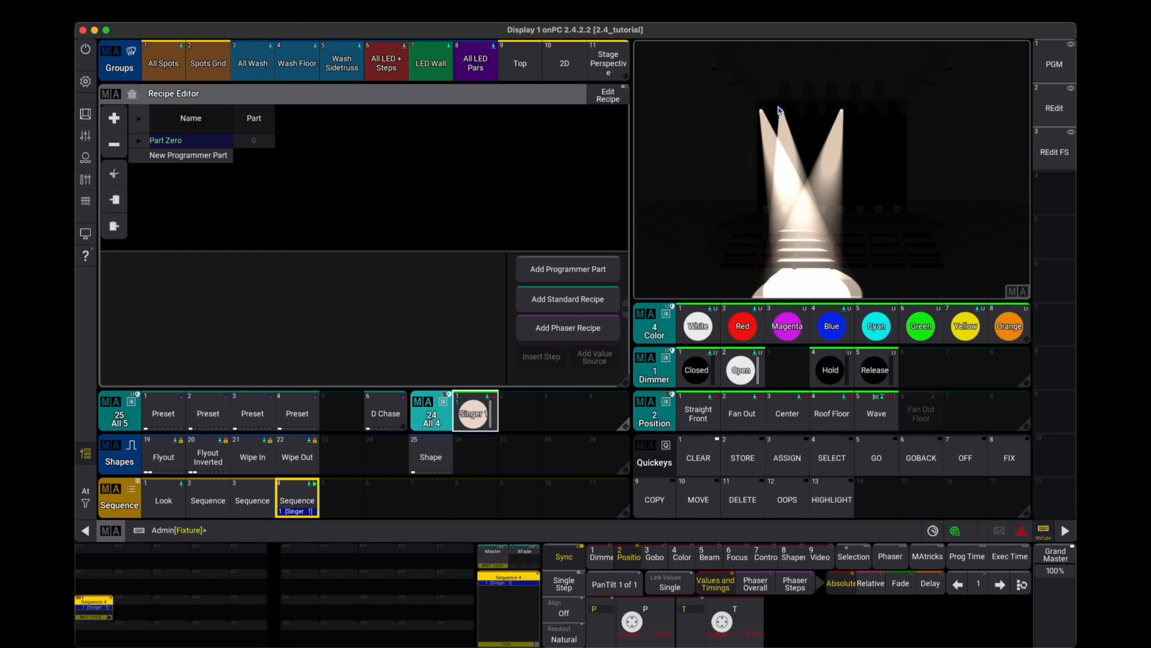
- Clear the programmer and open the Singer 1 preset for editing
left_click(698, 456)
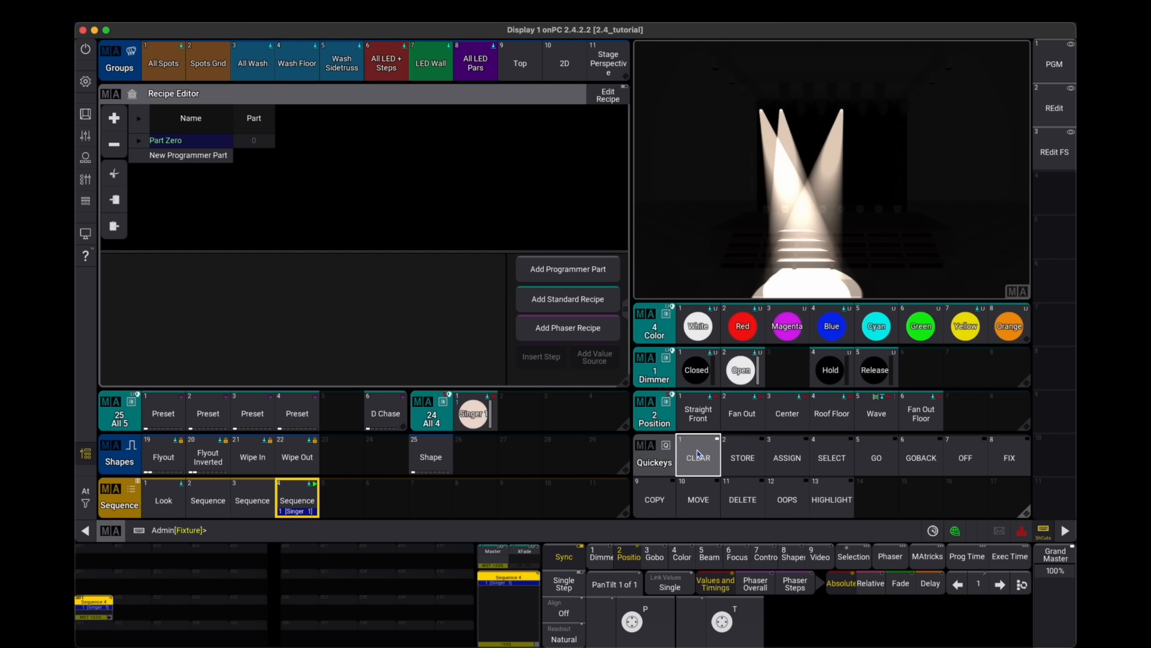
key("e")
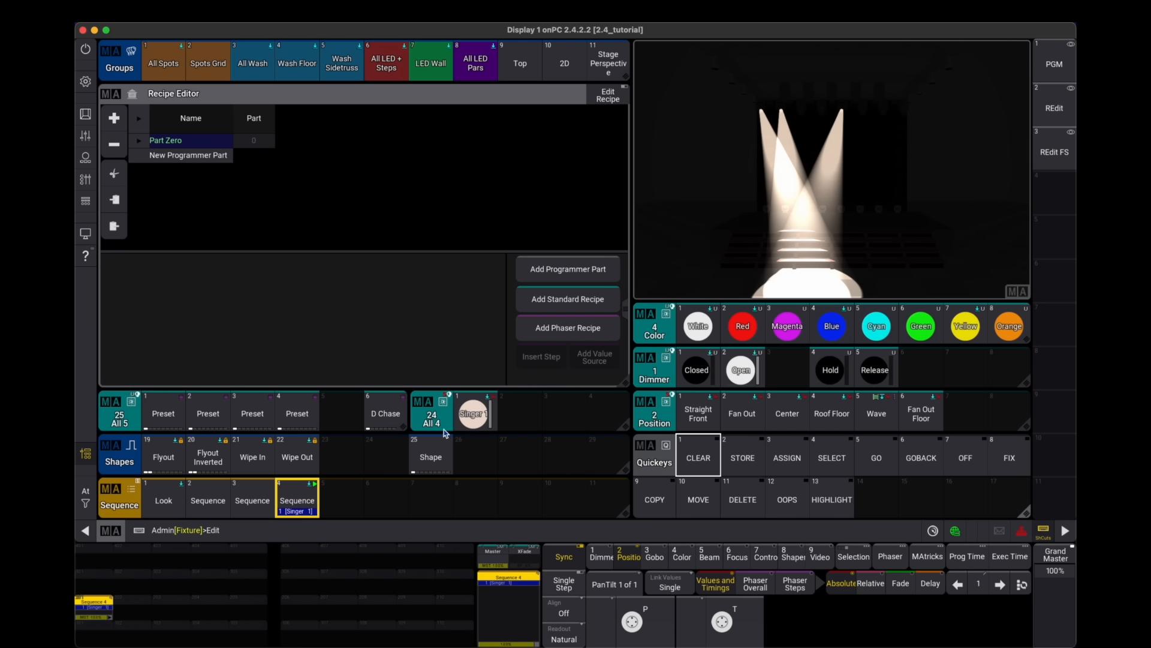
left_click(474, 413)
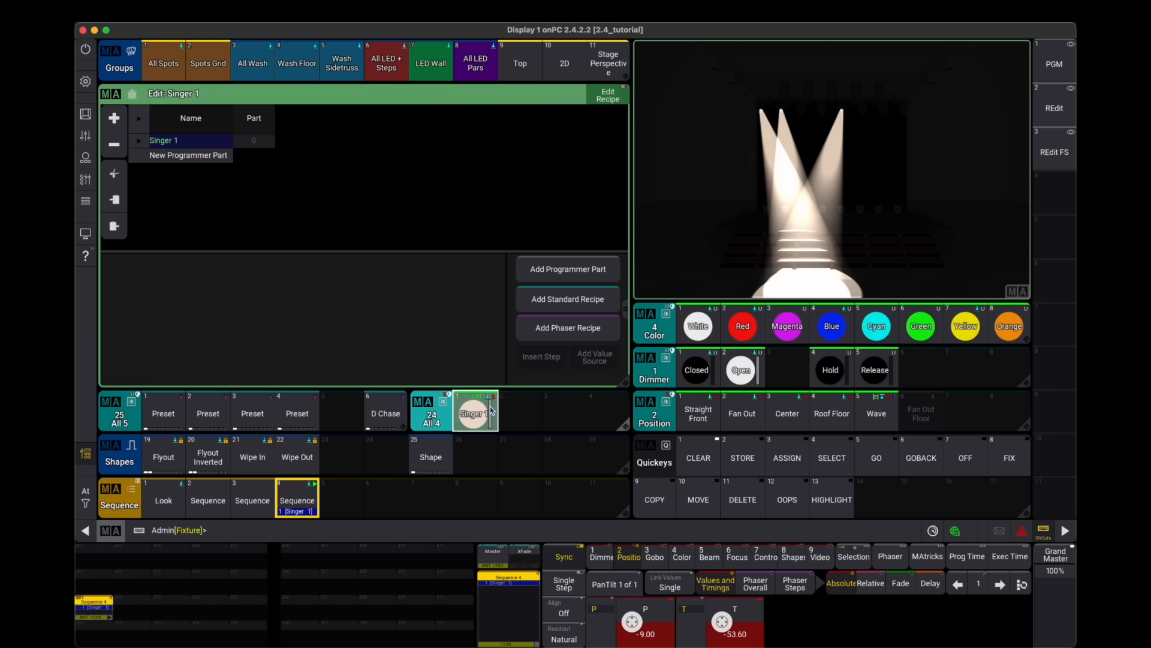
- Update the Singer 1 preset with the current values through the command section, confirming the update
left_click(85, 114)
left_click(634, 192)
left_click(606, 355)
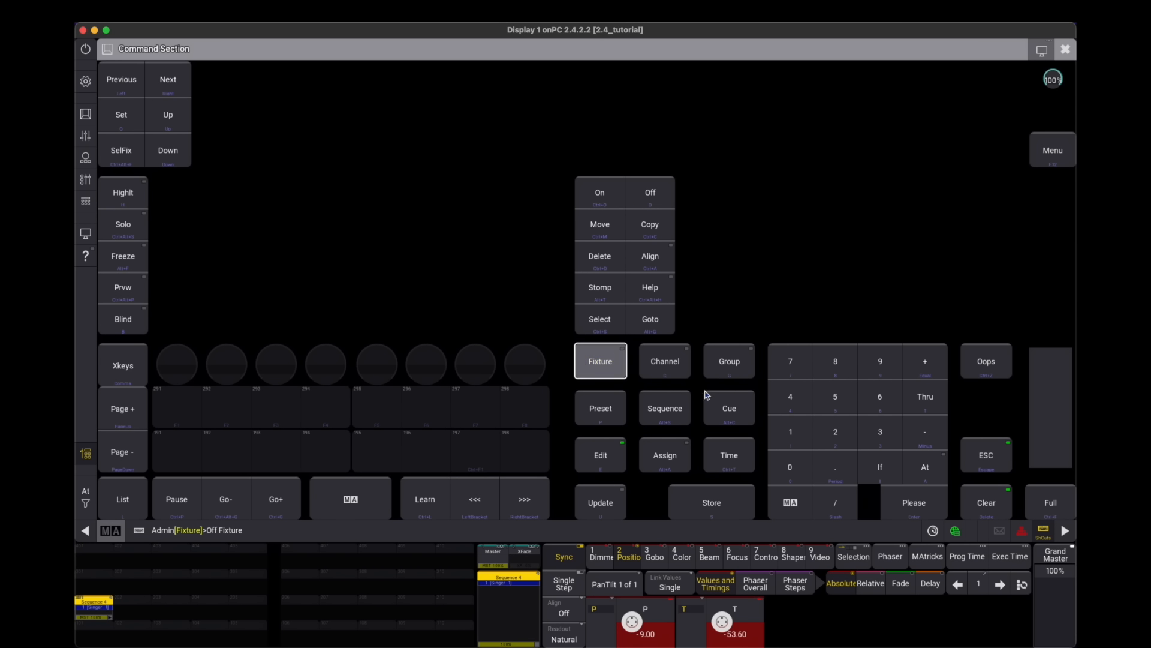
left_click(844, 440)
left_click(898, 508)
left_click(604, 509)
left_click(918, 508)
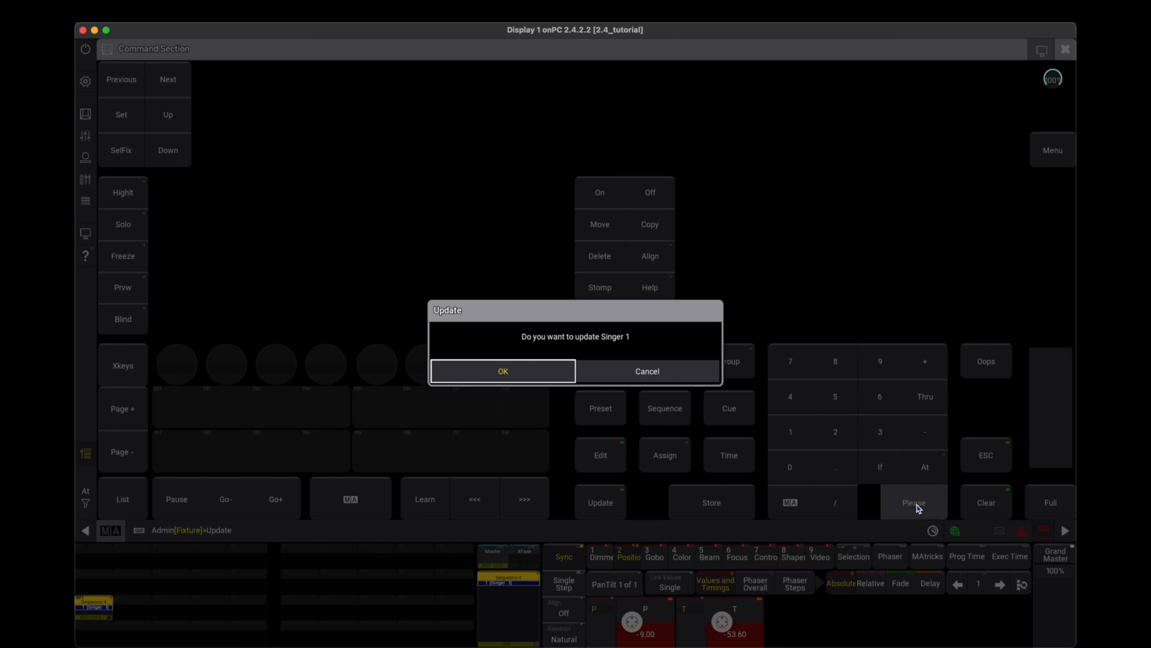
left_click(527, 370)
left_click(1066, 52)
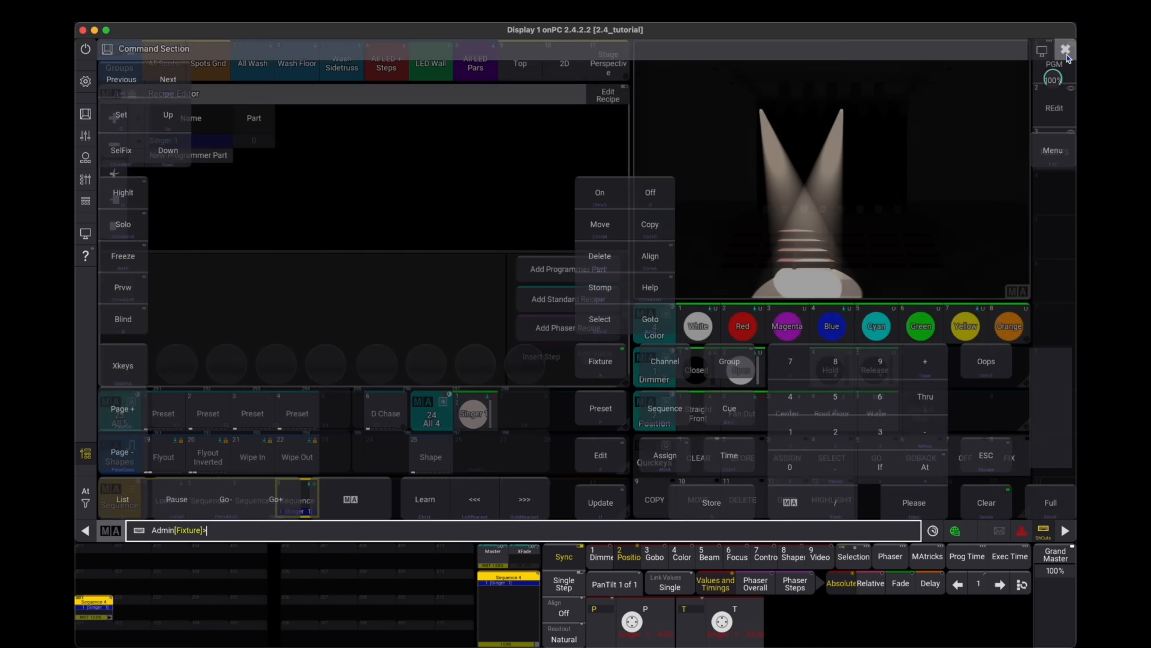
- Clear the programmer, select Spot 1 through Spot 8 in the fixture sheet, and return to the REdit view
left_click(701, 457)
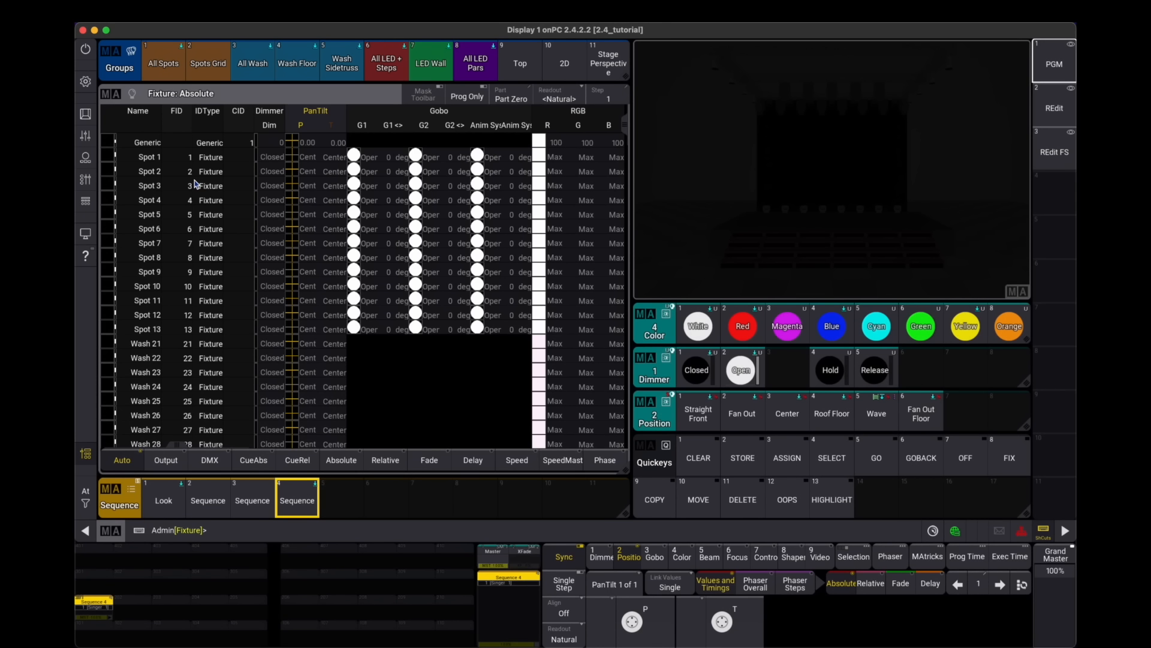
left_click_drag(154, 161, 151, 264)
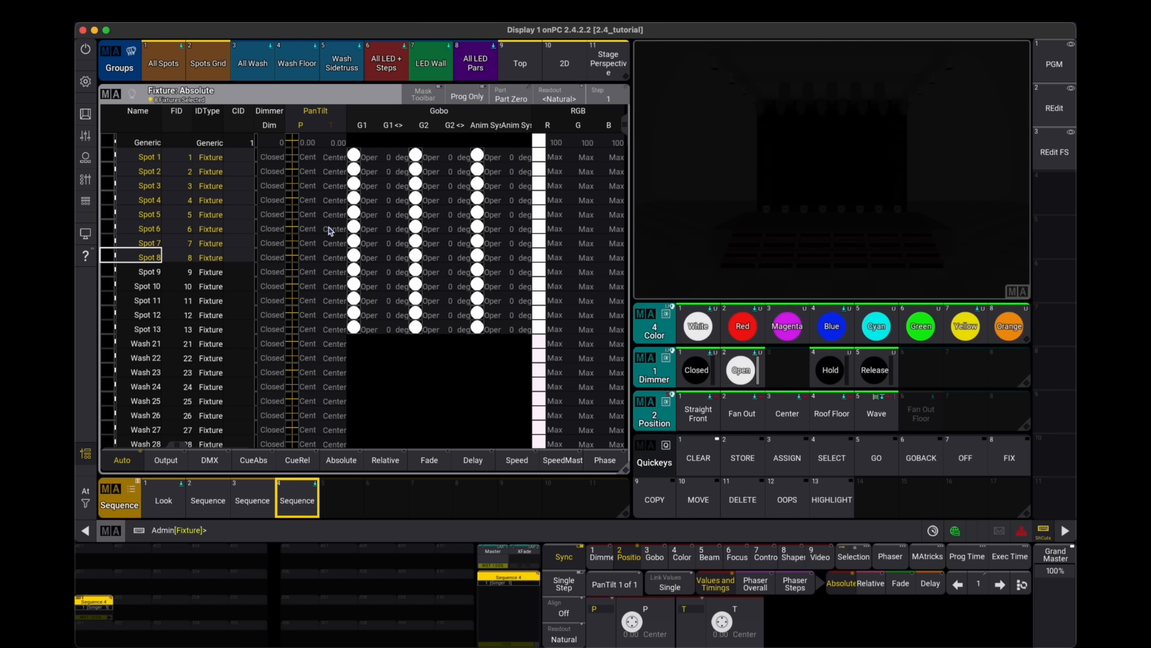
left_click(1055, 105)
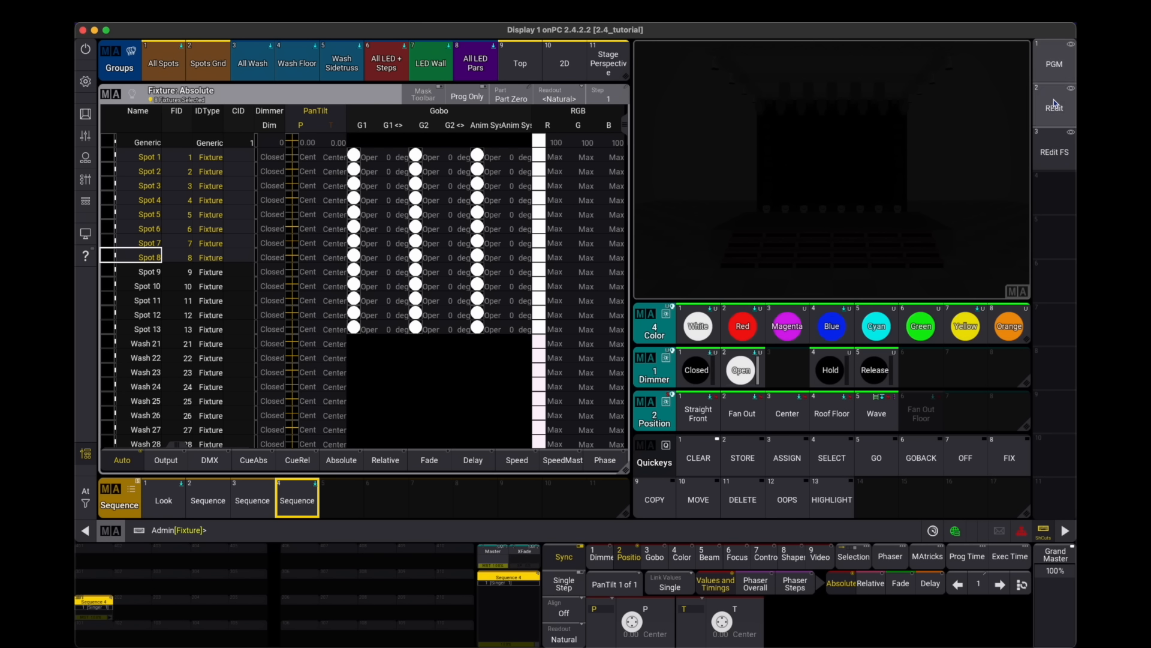
left_click_drag(1024, 338, 621, 341)
- Set the Color preset pool's preset mode to Global in its pool settings
left_click(664, 319)
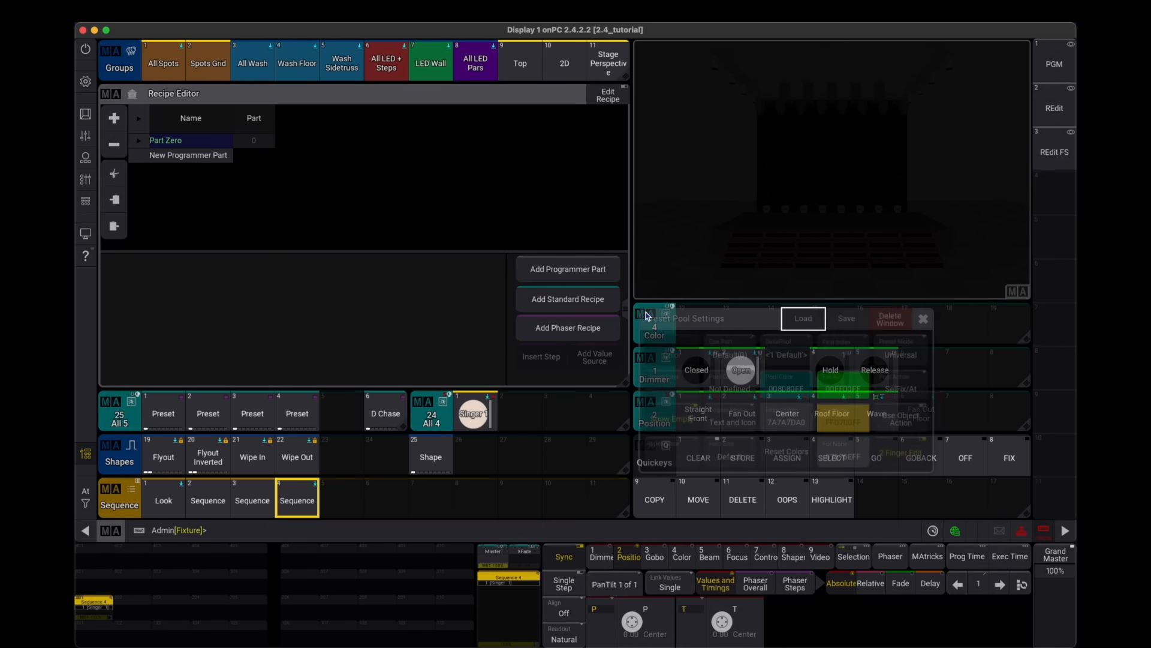
left_click(901, 354)
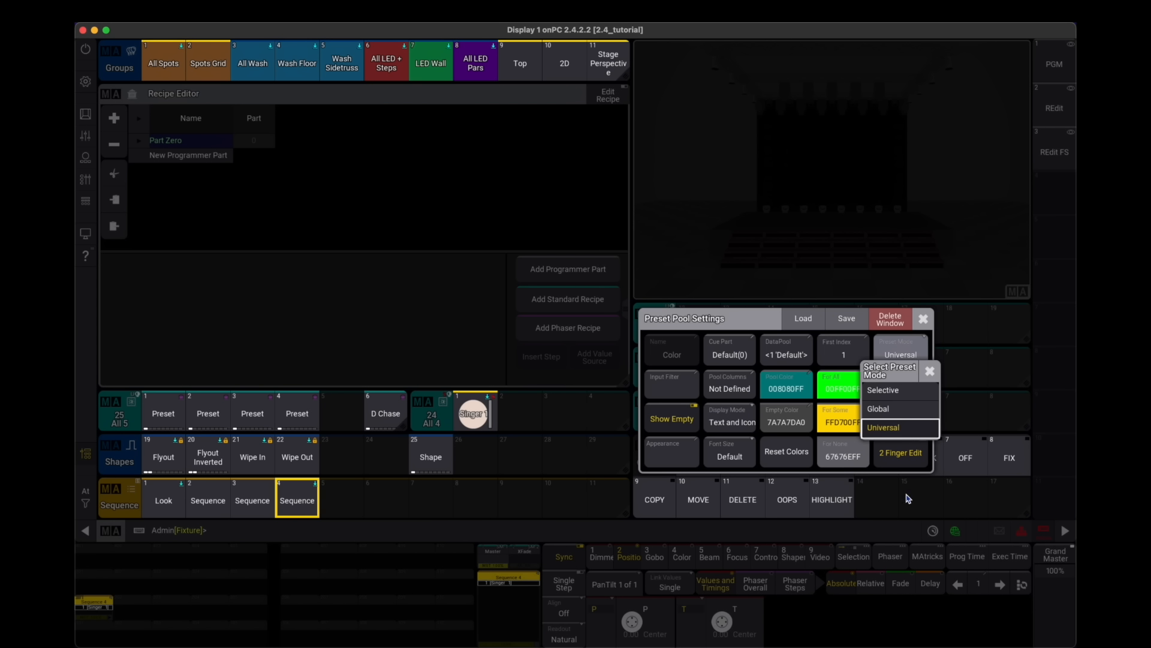
left_click(898, 410)
left_click(923, 319)
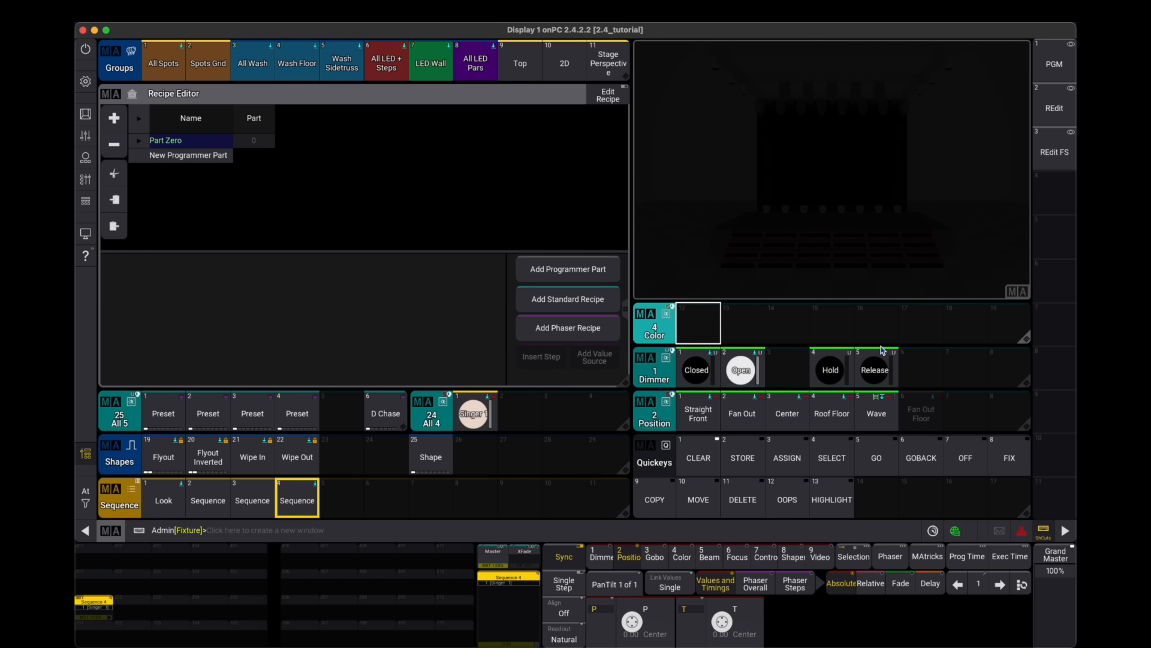
- Re-store the current screen layout onto the REdit view button
left_click(1054, 111)
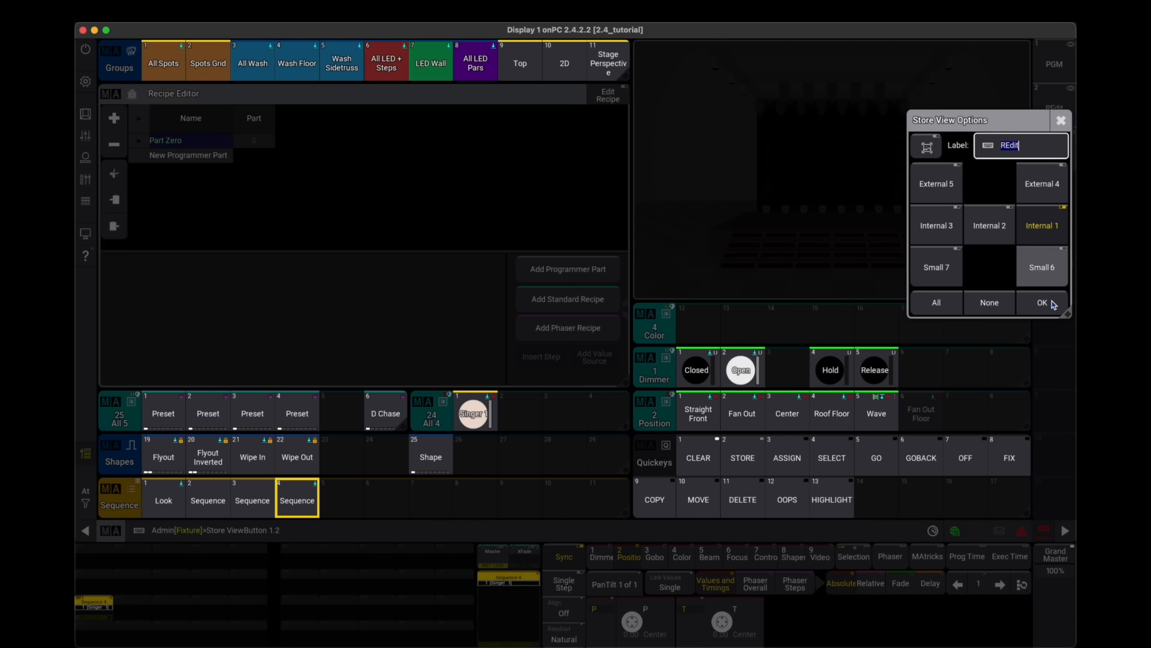
left_click(1050, 305)
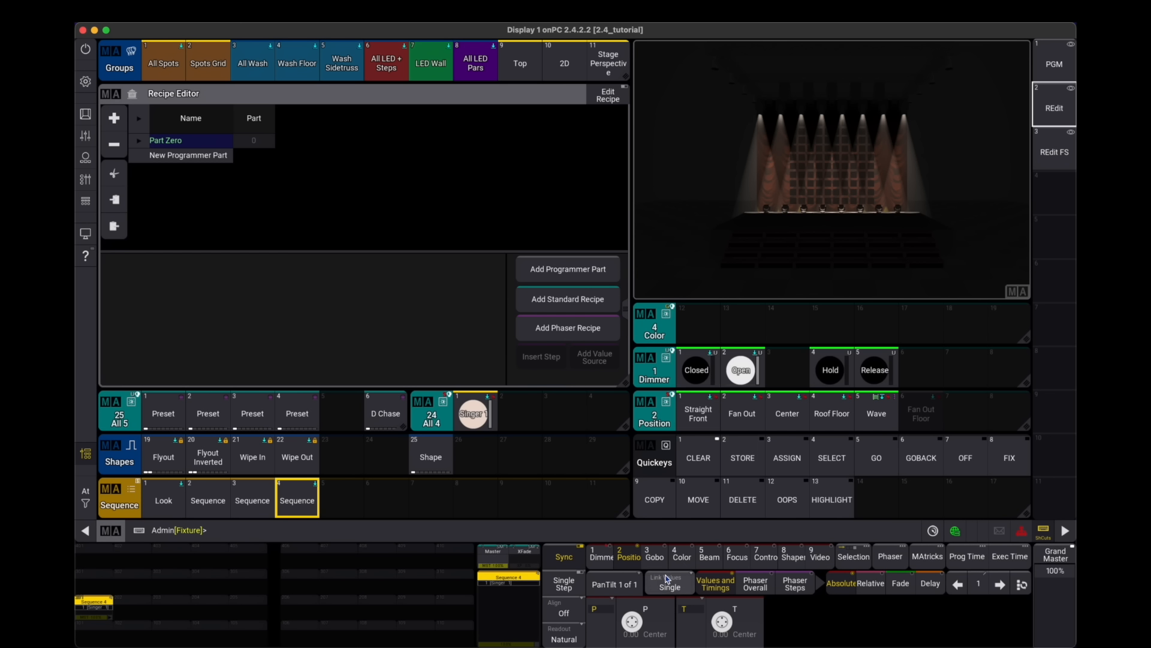
- Store the full RGB color as Color preset 12
left_click(682, 556)
left_click(723, 623)
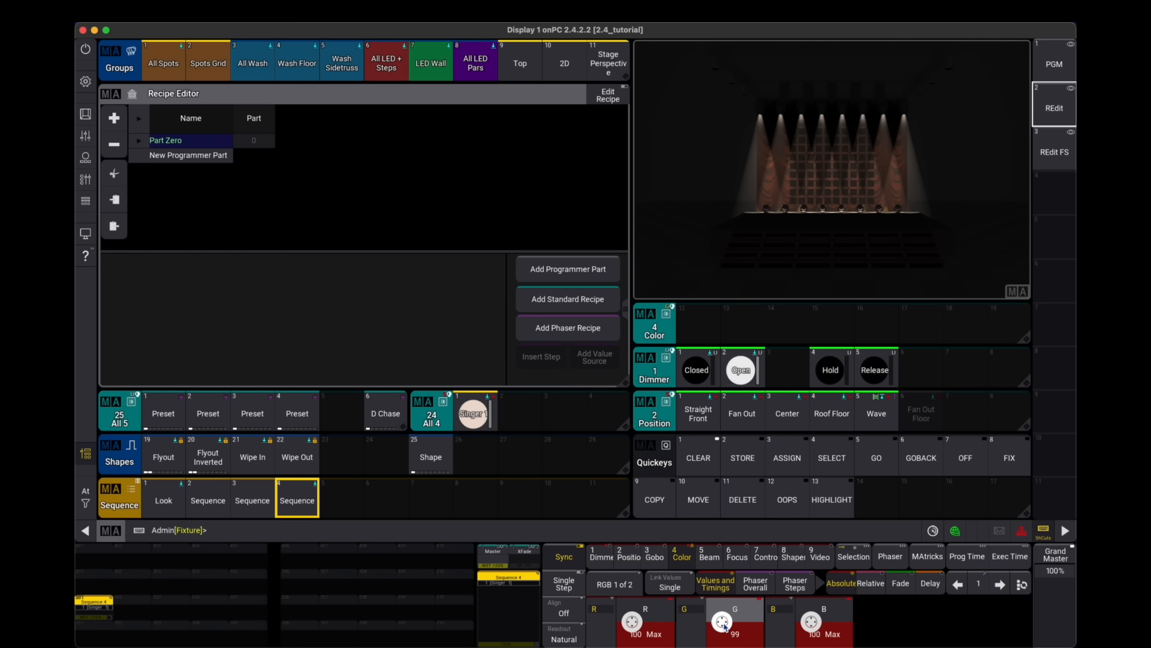
left_click(698, 324)
- Set red to 99 with green and blue at minimum, and store it as Color preset 13
scroll(633, 628, "down", 1)
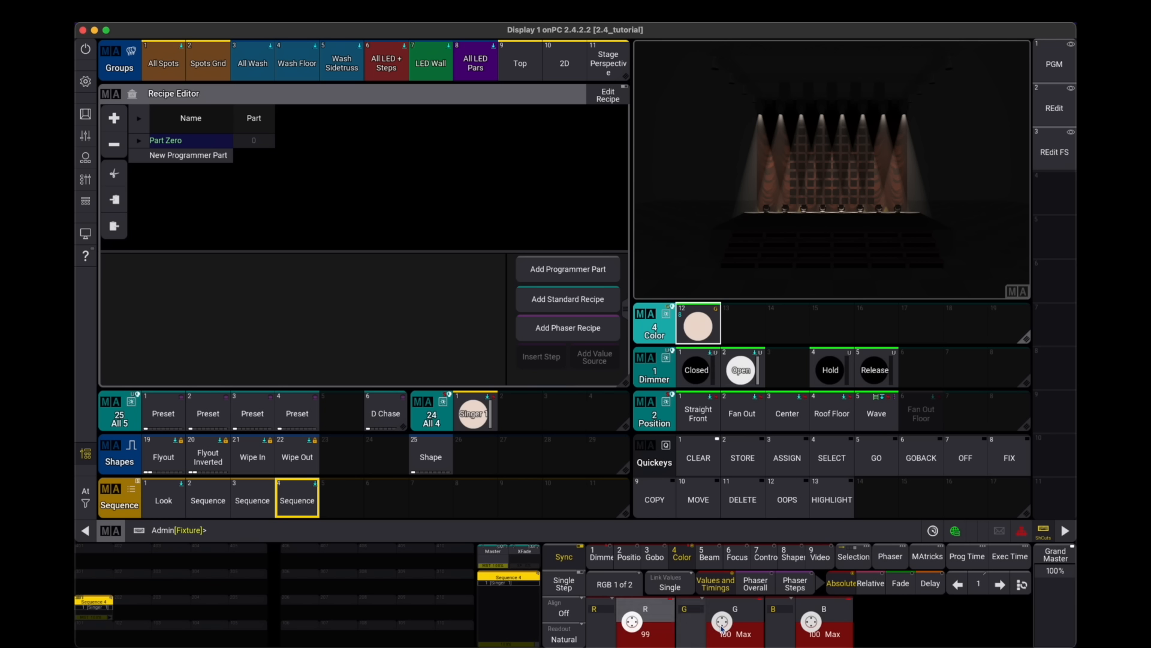
scroll(727, 628, "down", 10)
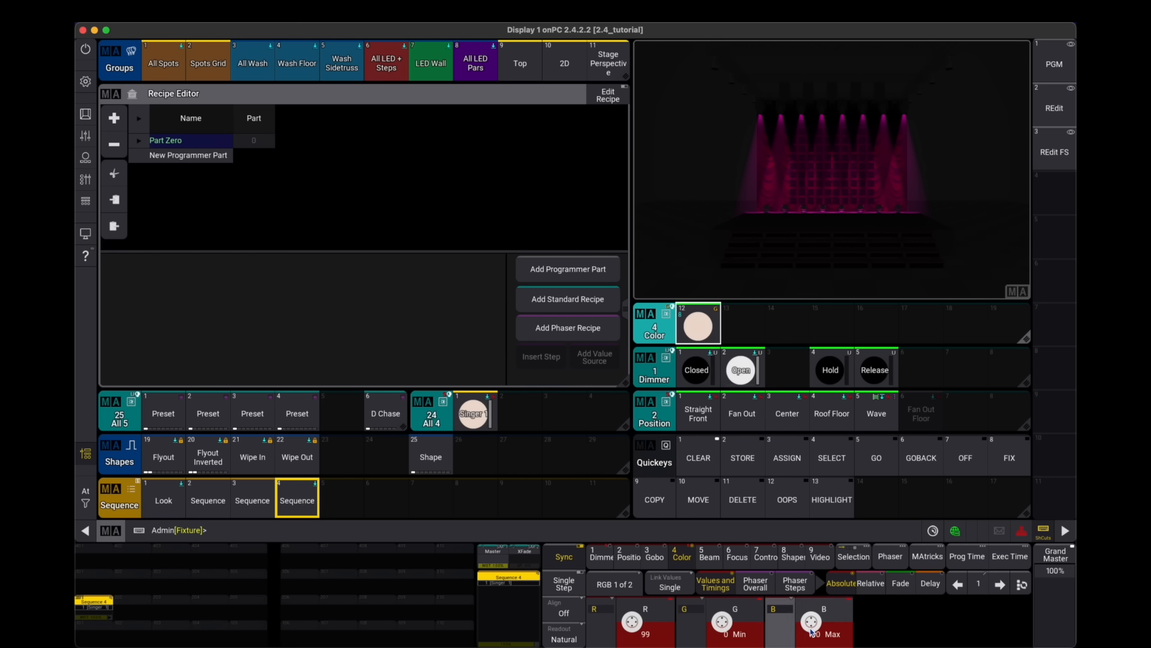
scroll(813, 625, "down", 10)
left_click(743, 324)
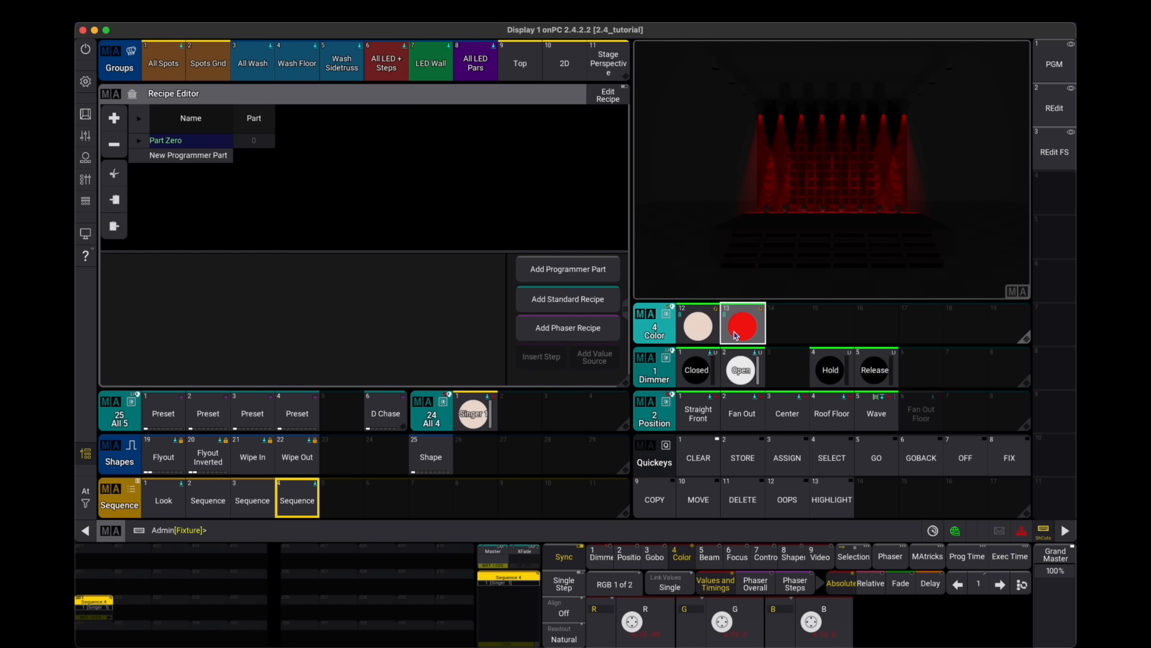
- Mix a blue with red at 0 and green at 60, and store it as Color preset 14
scroll(812, 624, "up", 10)
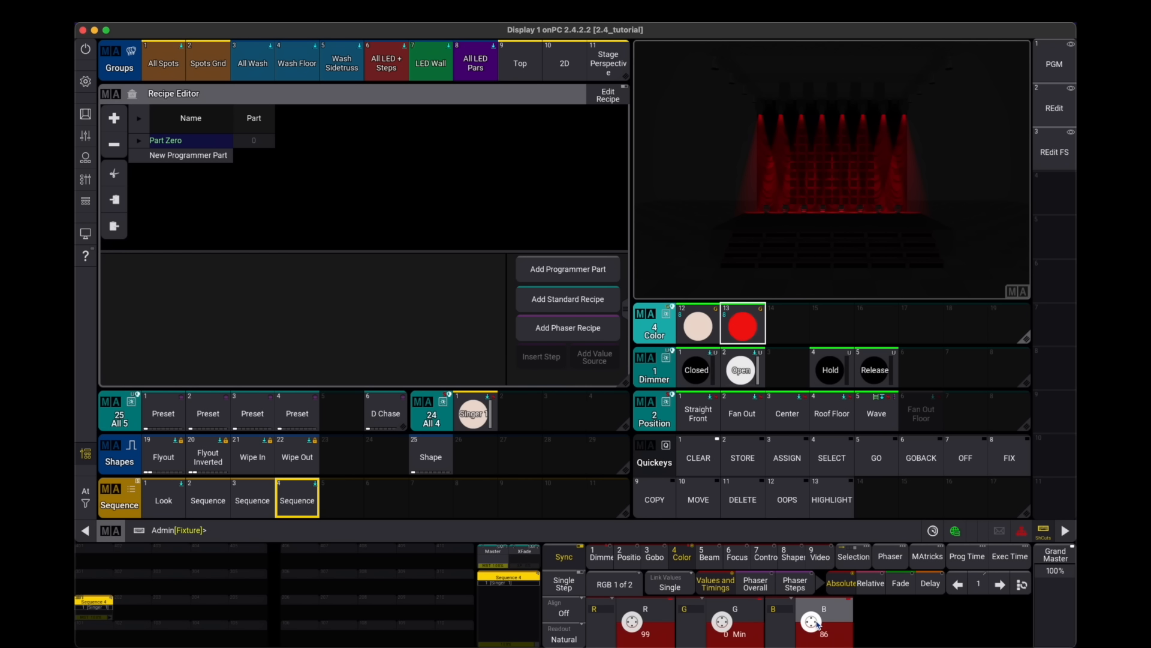
scroll(642, 628, "down", 10)
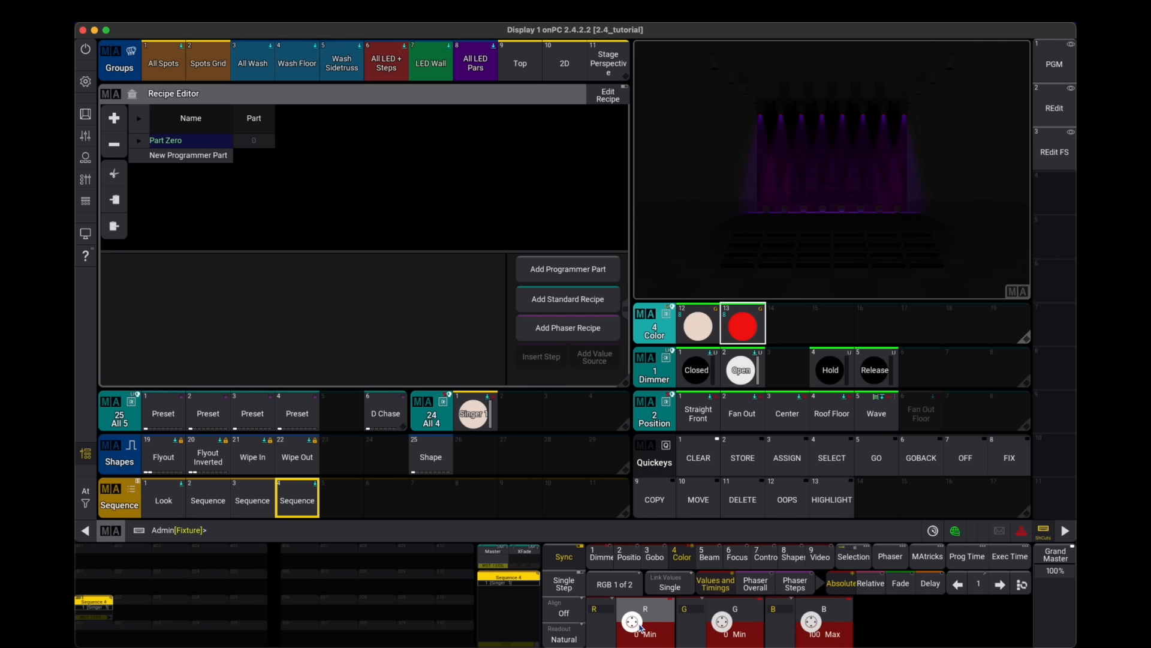
scroll(732, 626, "up", 10)
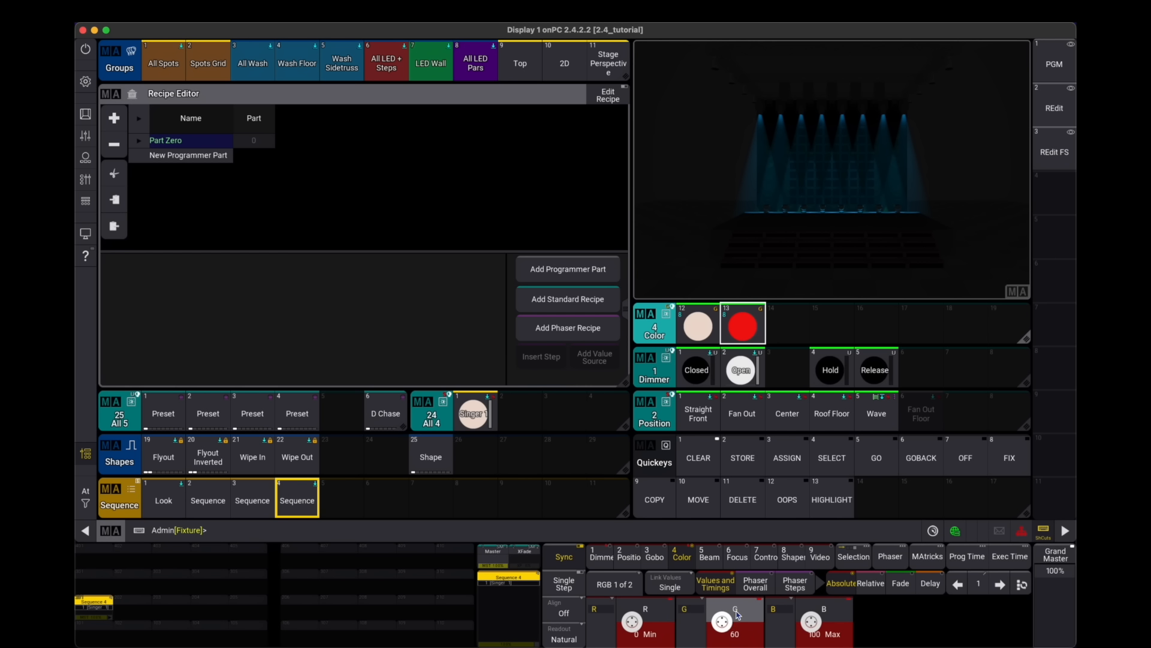
left_click(787, 328)
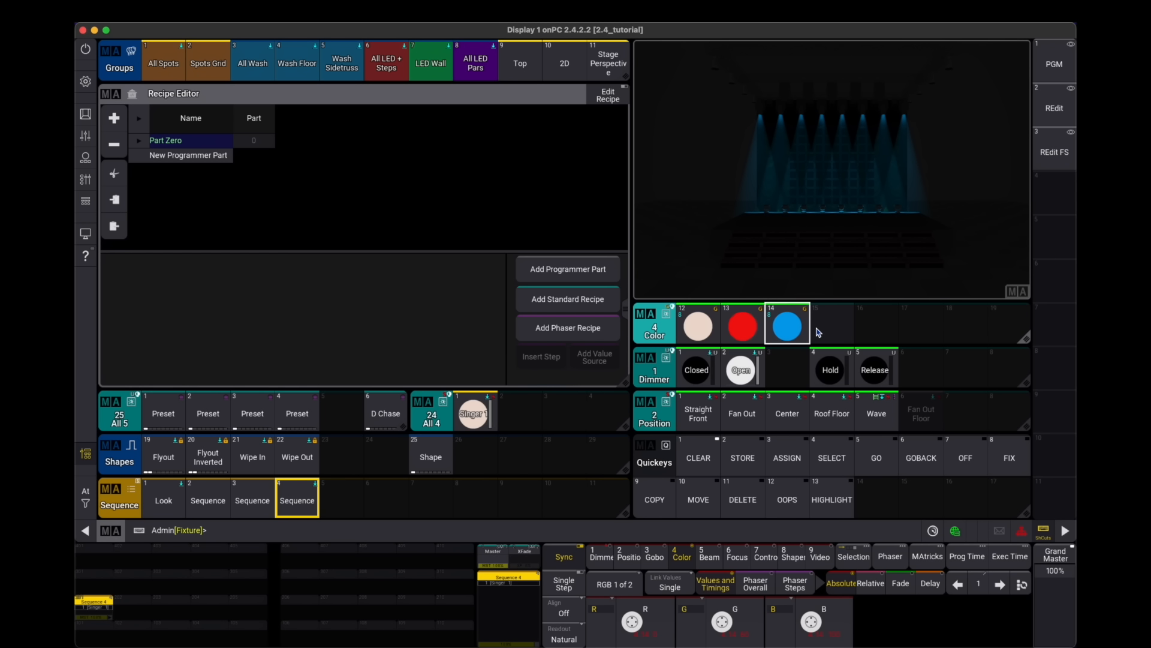
- Clear the programmer, select the All Wash group, and apply Color preset 14
key("c")
key("c")
key("c")
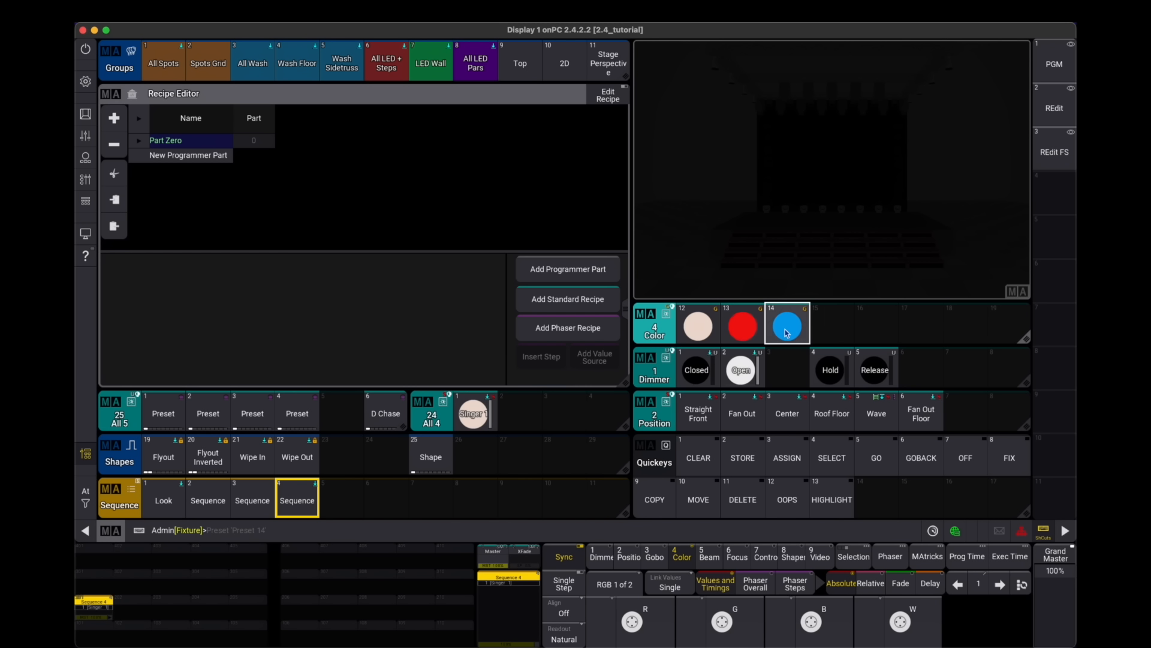
left_click(251, 63)
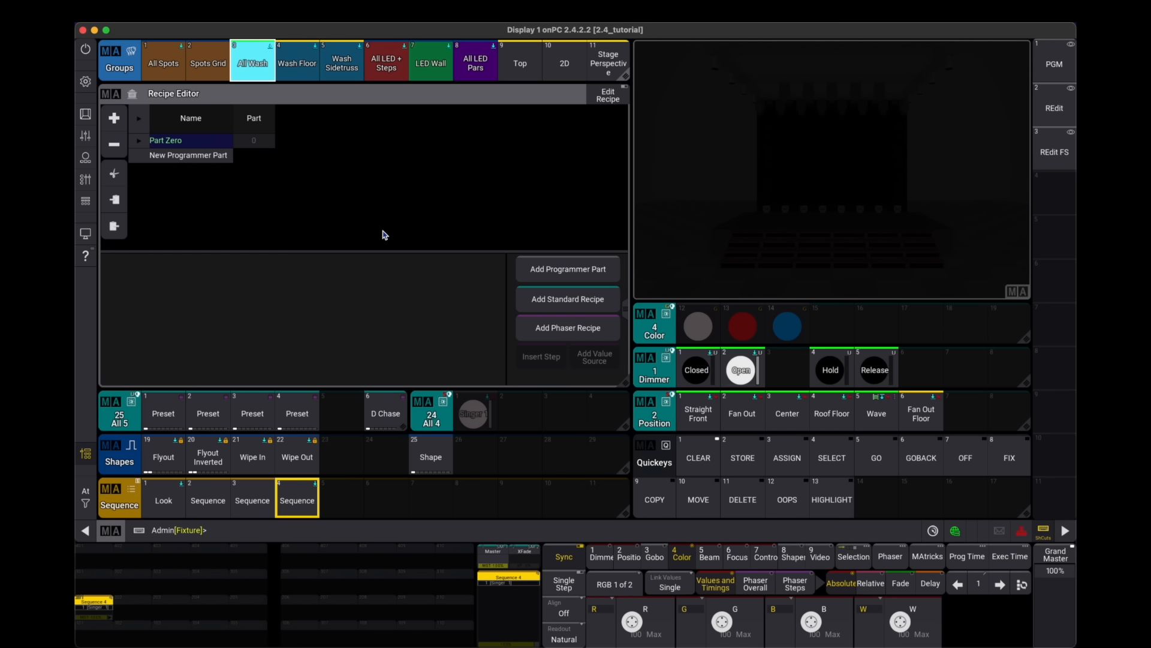
left_click(795, 325)
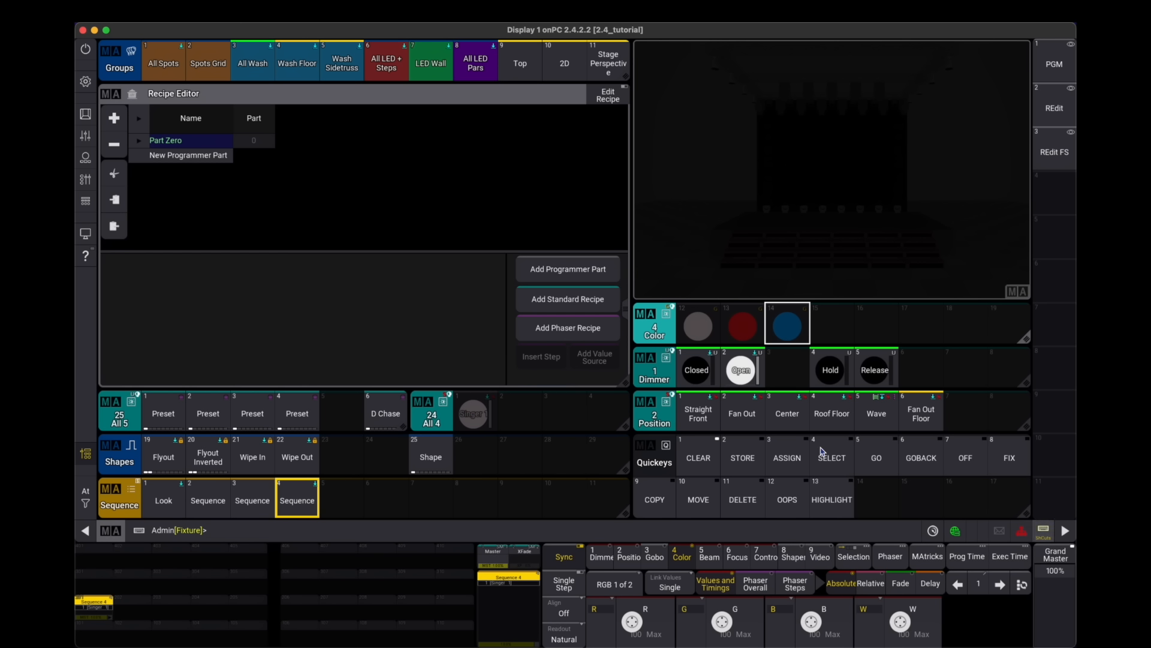
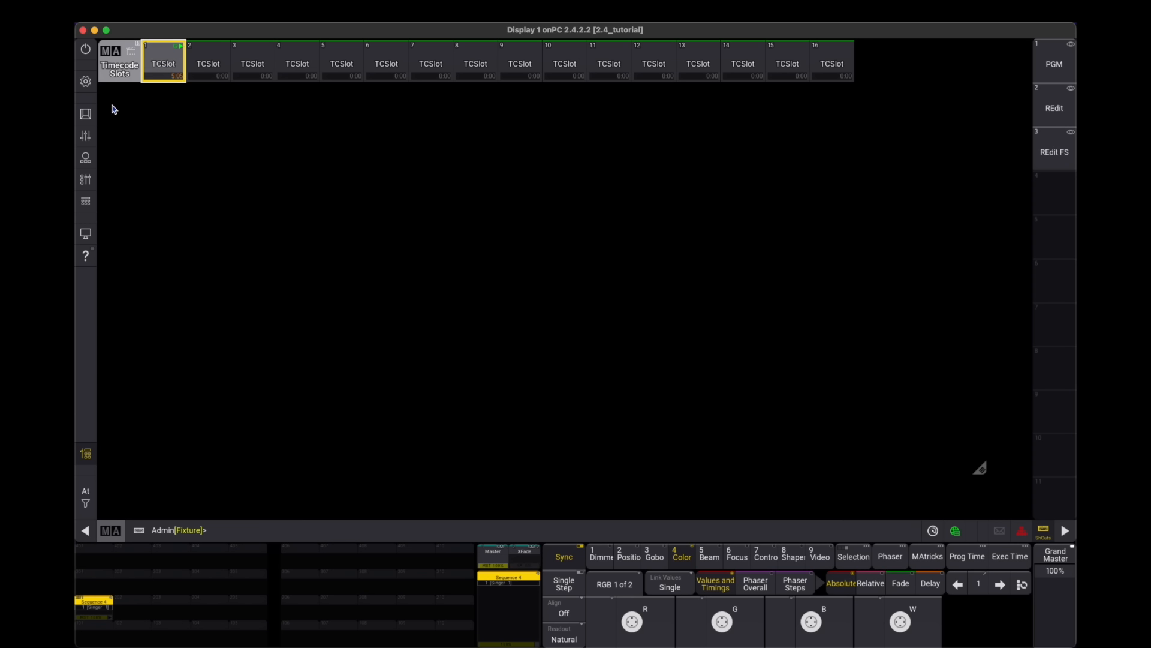
- Open the connector configuration to inspect the output station settings, then close the window
left_click(86, 80)
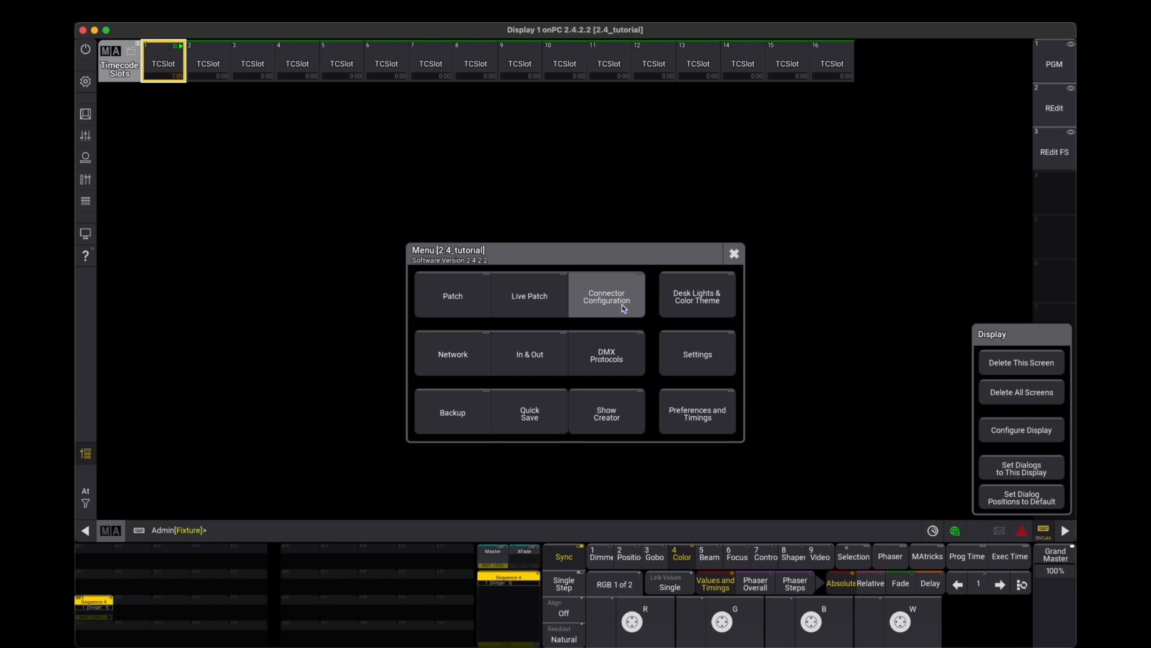
left_click(623, 308)
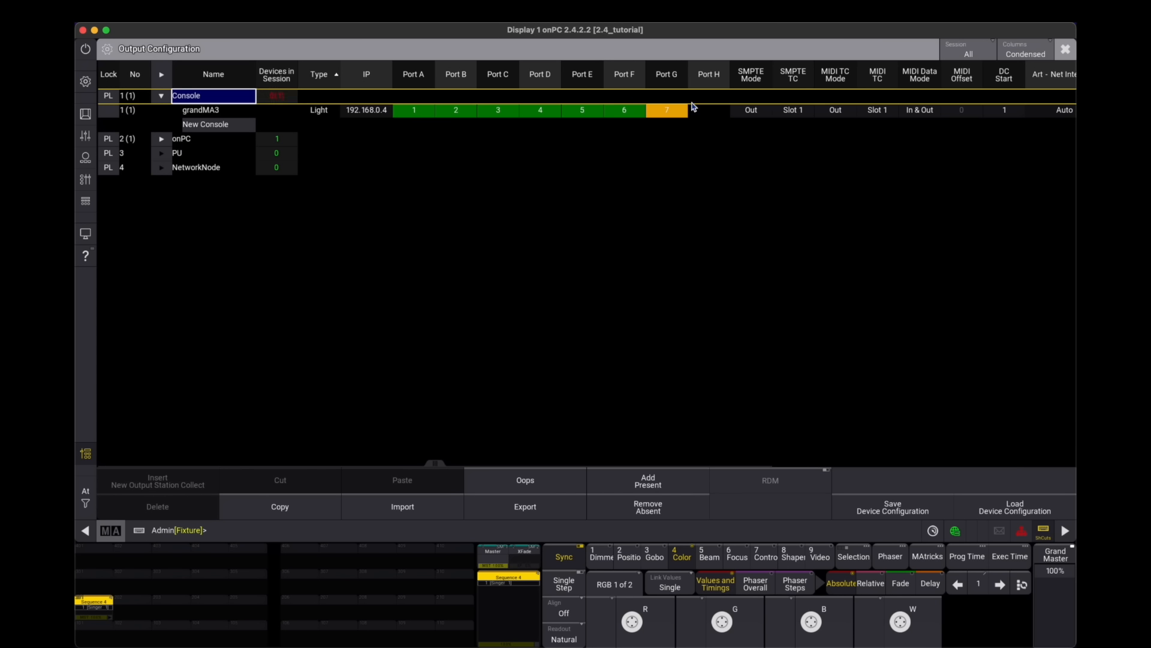
left_click(751, 110)
left_click(838, 113)
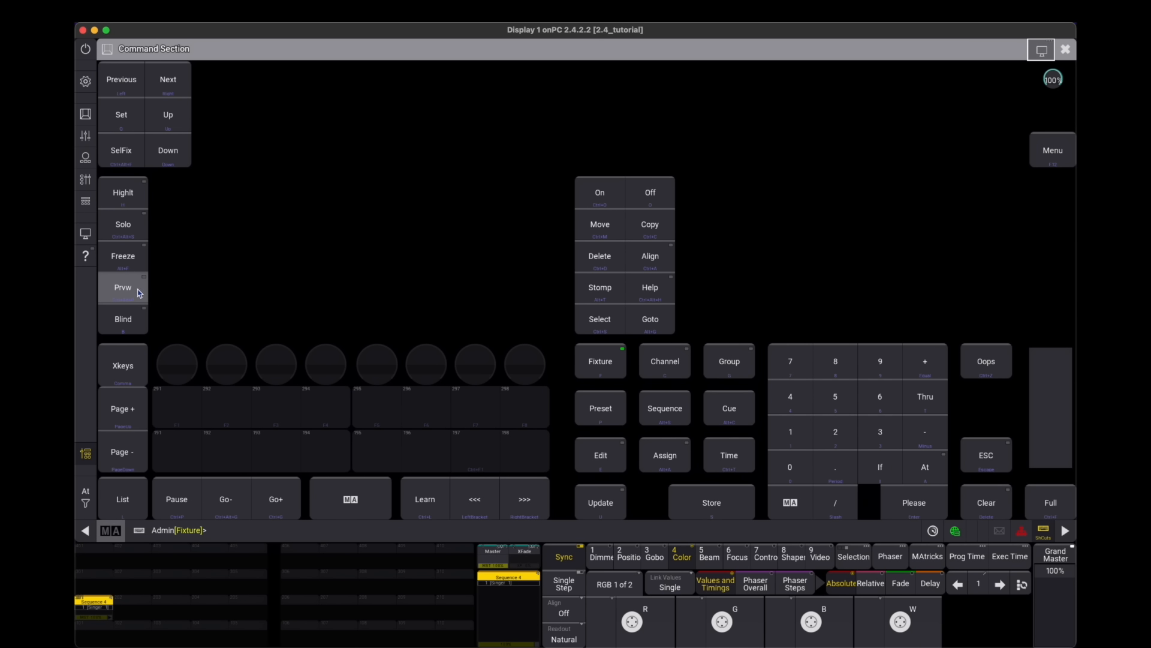
left_click(1066, 49)
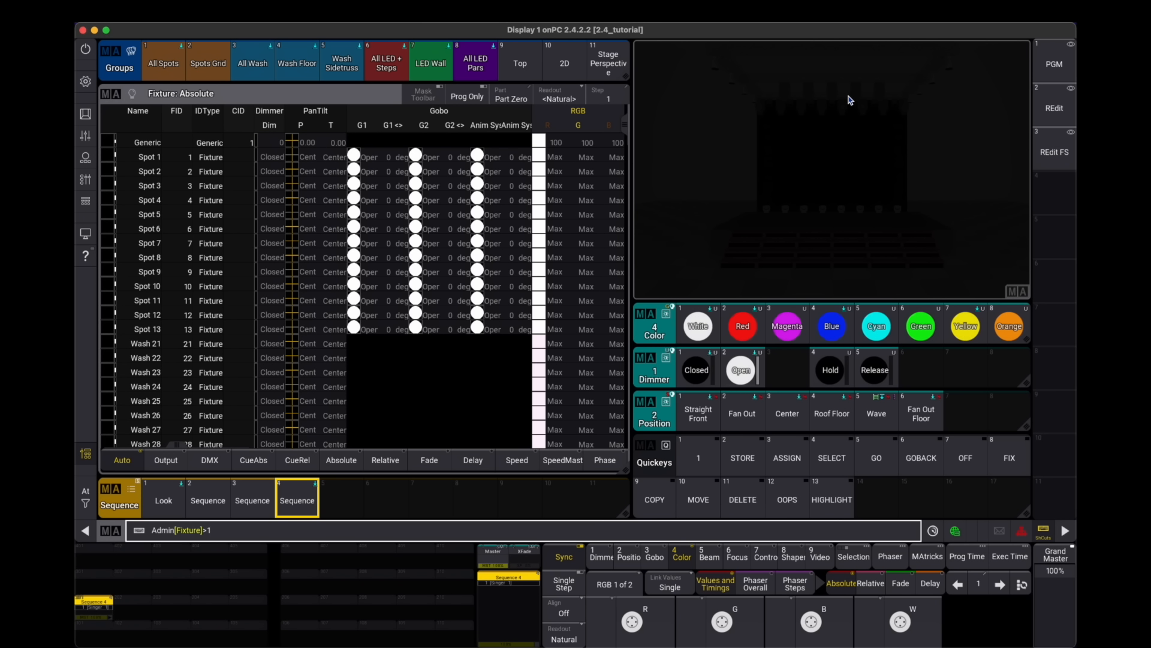
- Select Spot 1, apply the Open dimmer and Straight Front position presets, and store it as a sequence on an executor
key("Return")
left_click(740, 368)
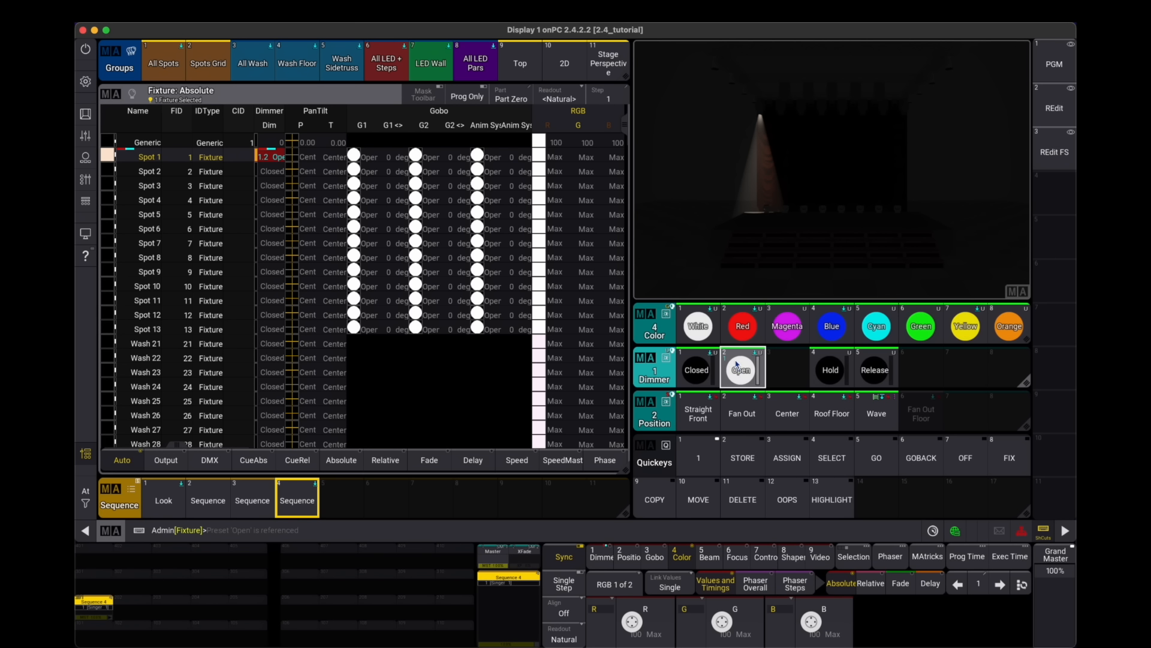
left_click(698, 414)
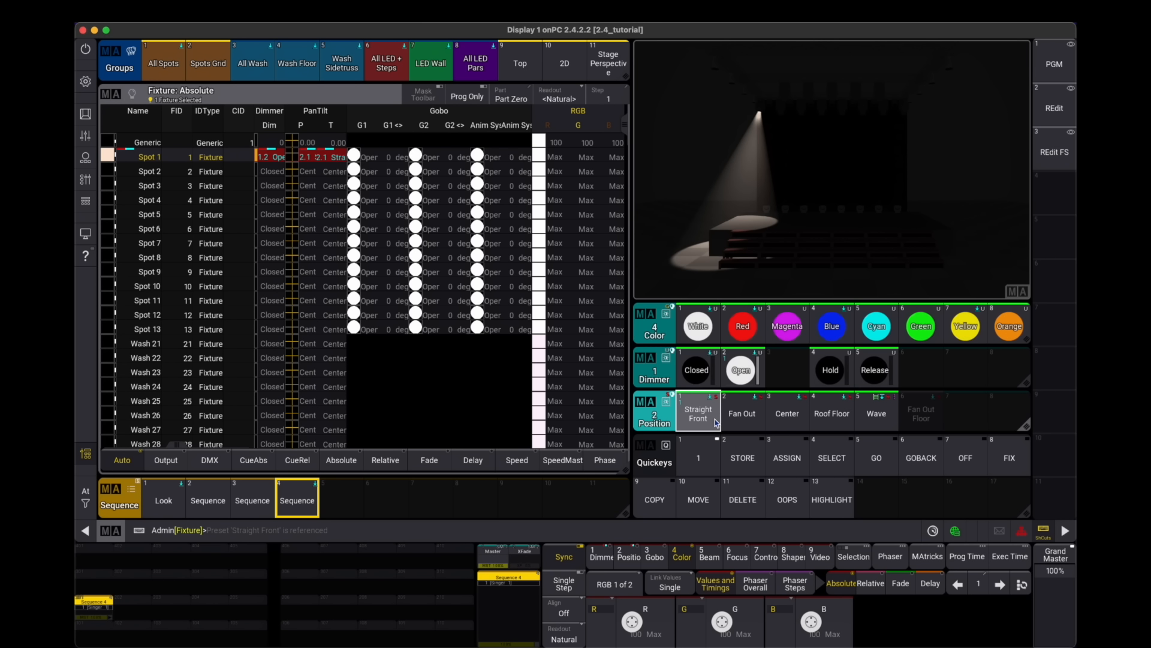
left_click(304, 609)
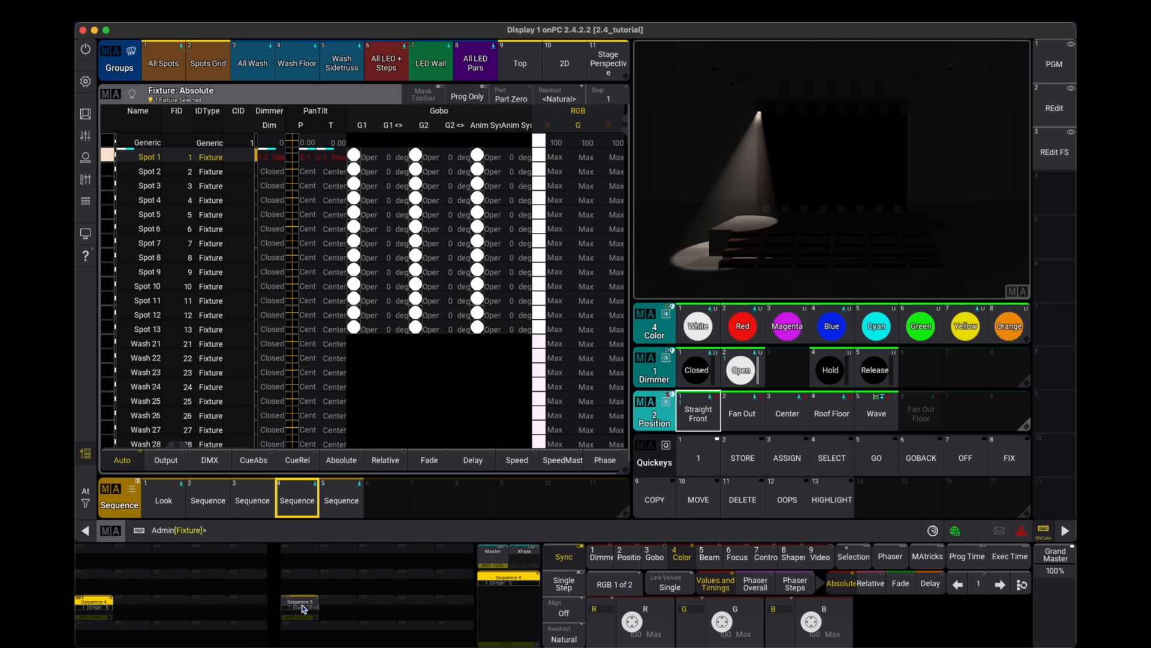
- Select Spot 2, apply Open, Red and Straight Front, and store it on the next executor
type("2")
key("Return")
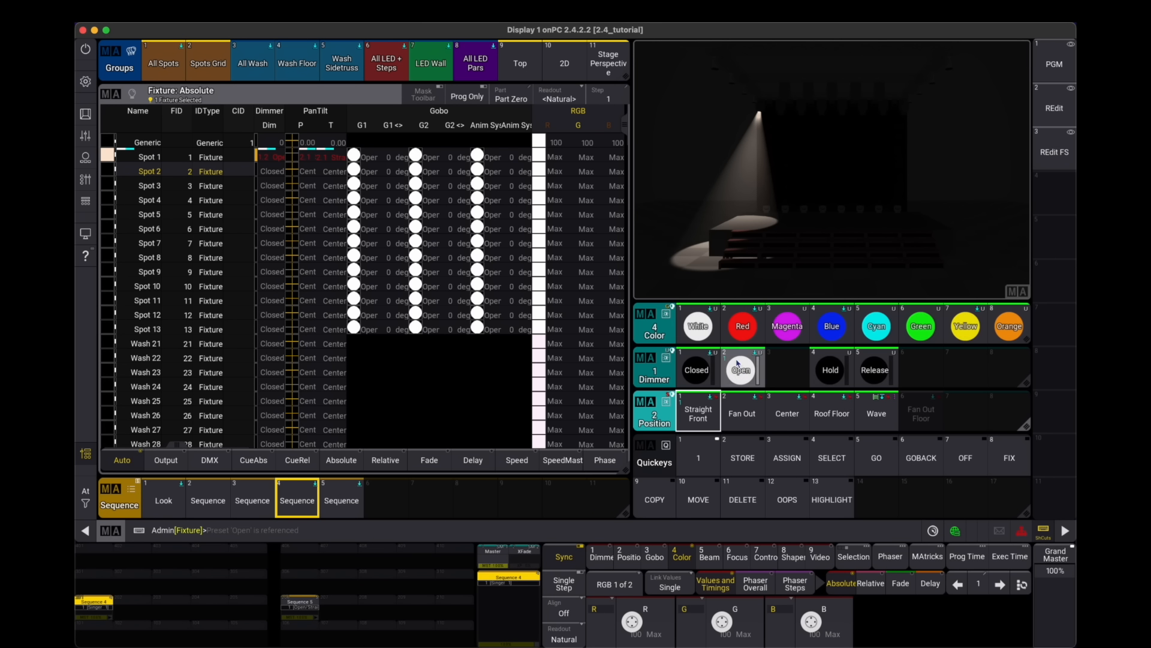
left_click(739, 374)
left_click(742, 325)
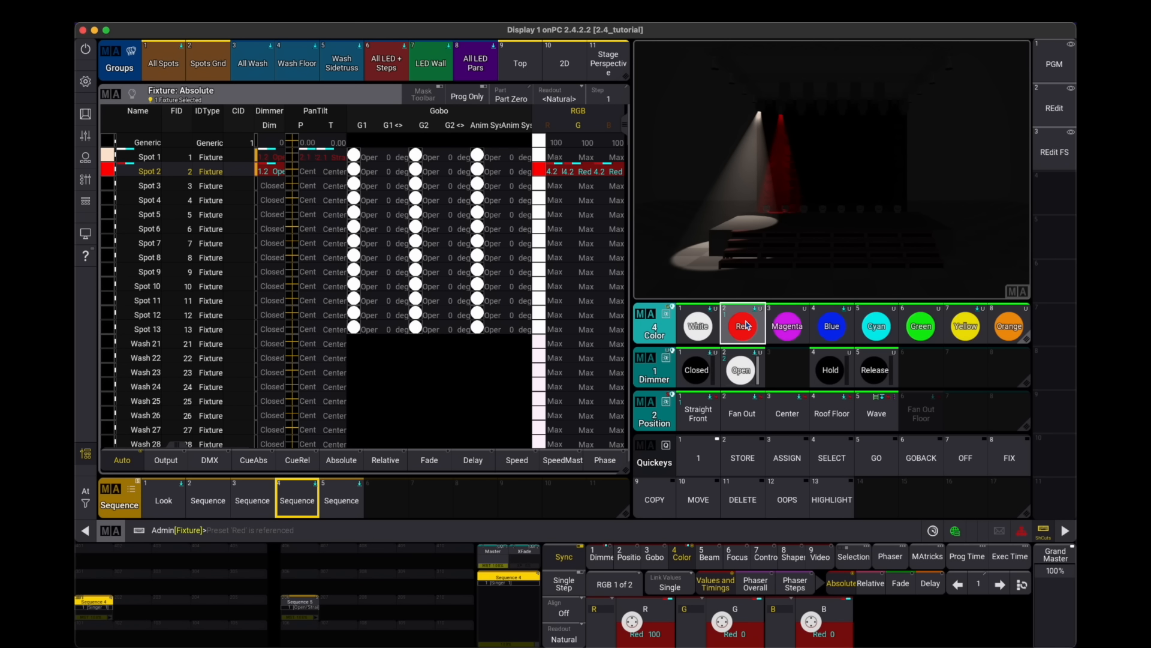
left_click(708, 417)
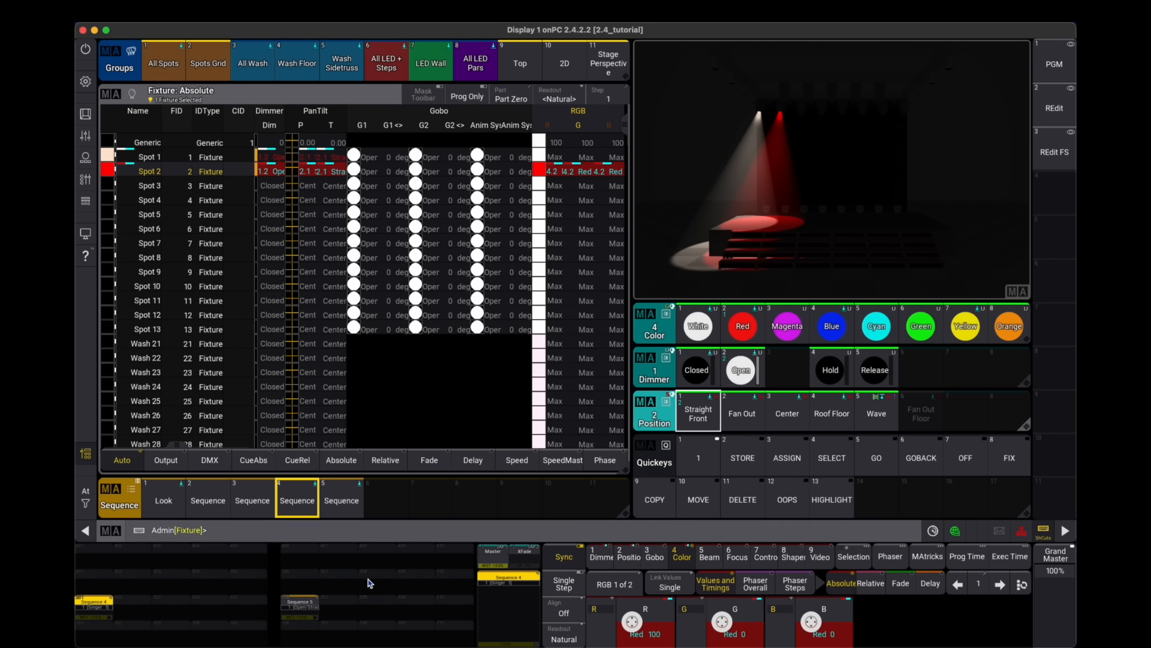
key("s")
left_click(343, 606)
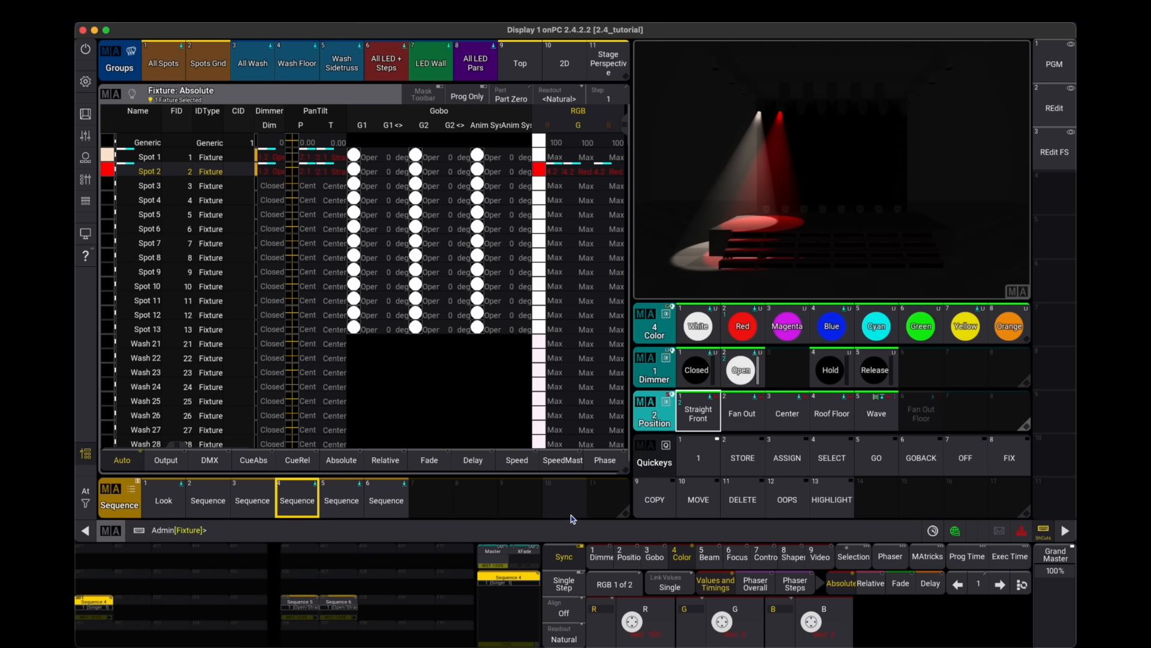
- Select Spot 3, apply Open, Green and Straight Front, store it on the next executor, and clear the programmer
type("3")
key("Return")
left_click(727, 399)
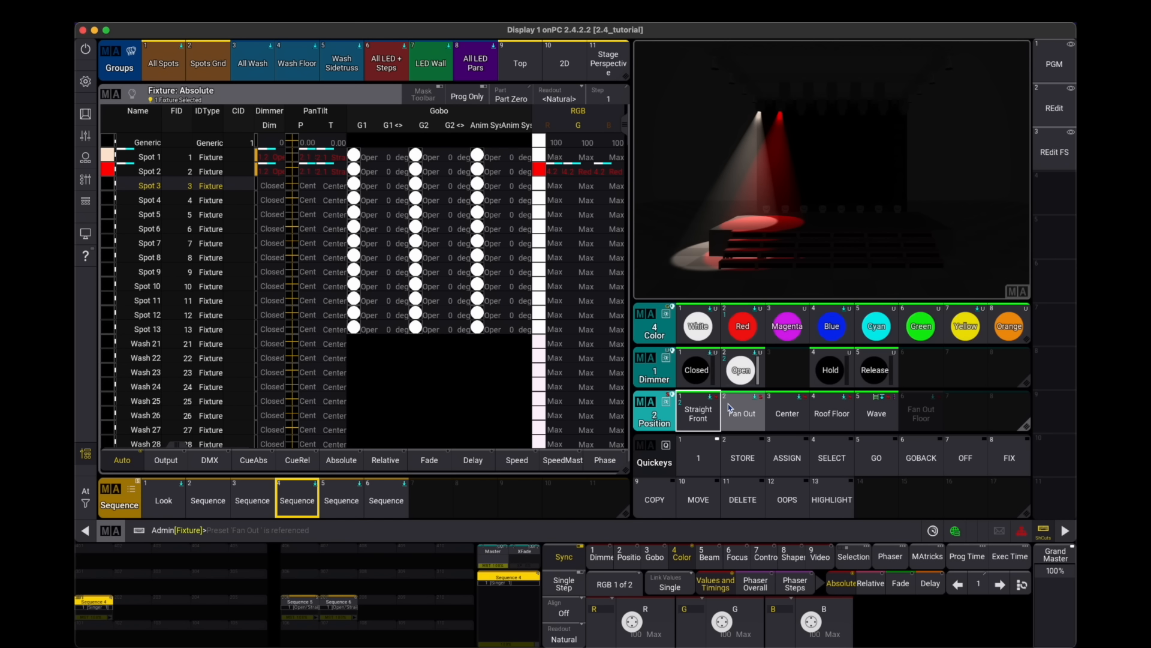
left_click(850, 327)
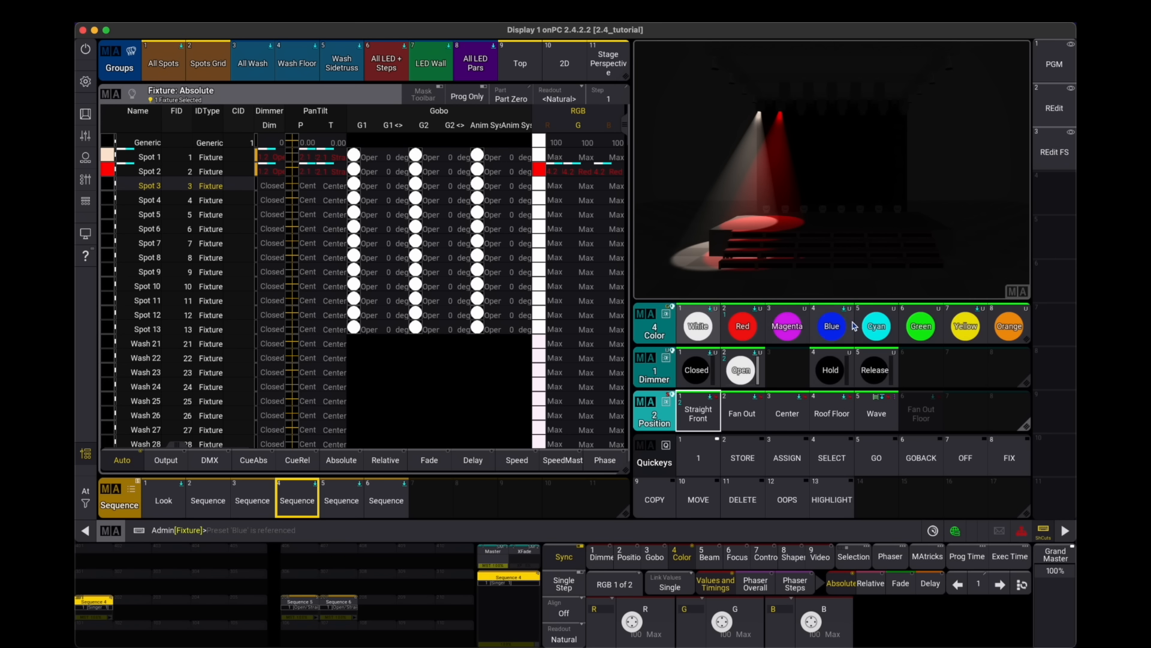
left_click(921, 325)
left_click(741, 370)
left_click(742, 413)
left_click(696, 418)
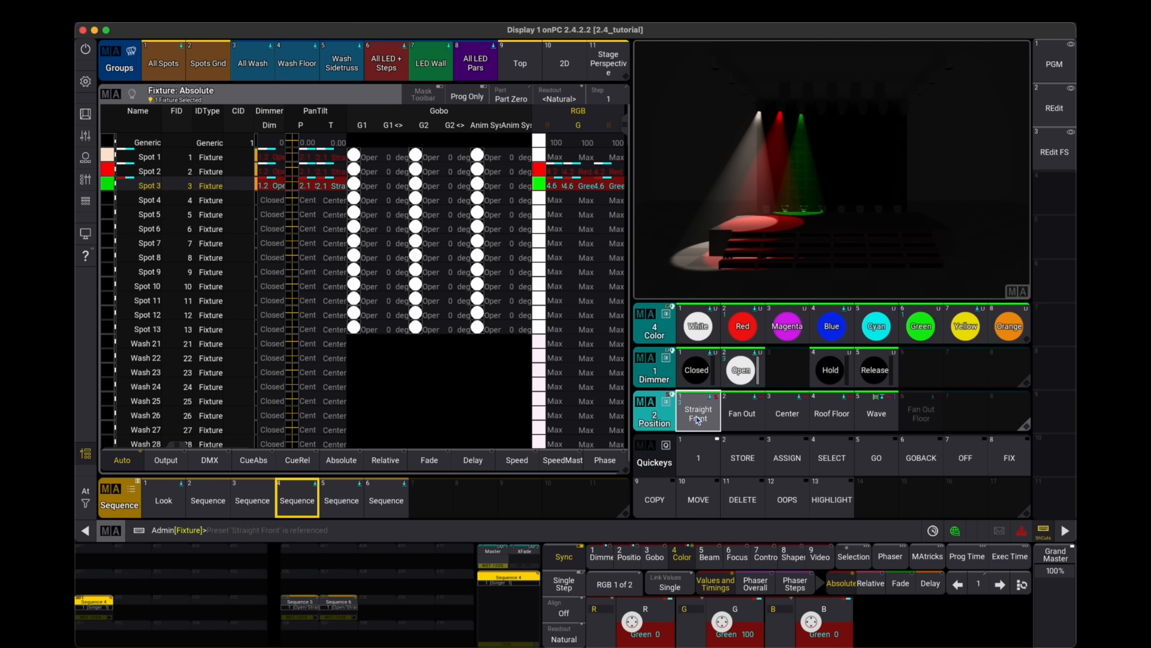
left_click(379, 610)
key("Escape")
key("Escape")
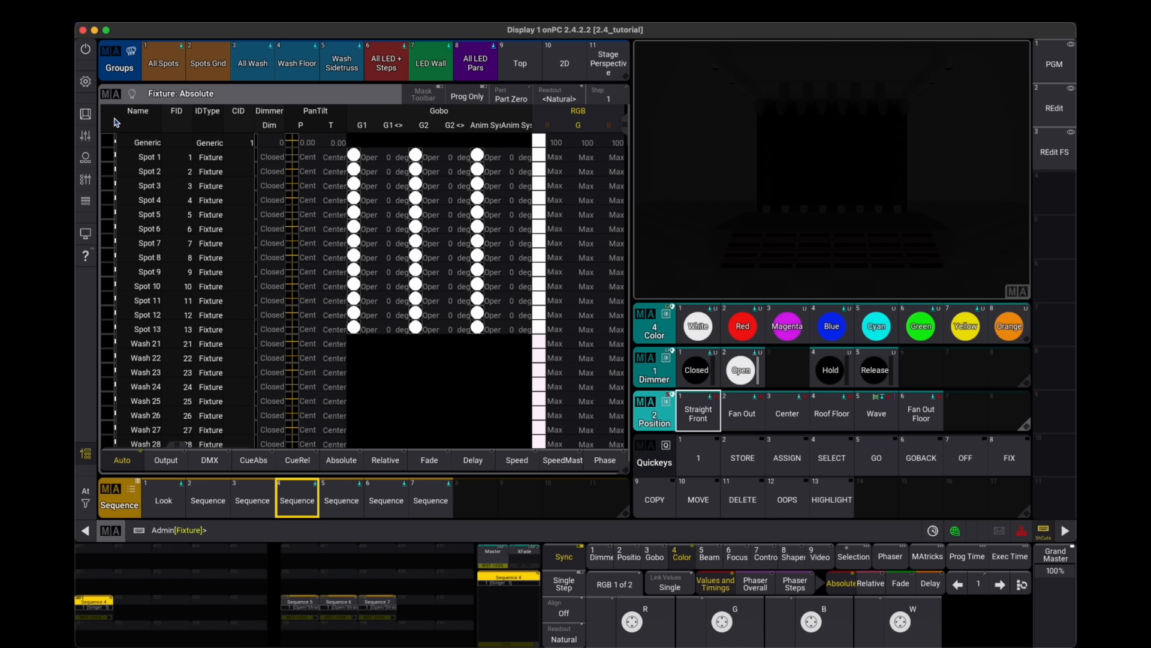
- Enable Preview mode and preview Sequence 5 on its executor
left_click(86, 114)
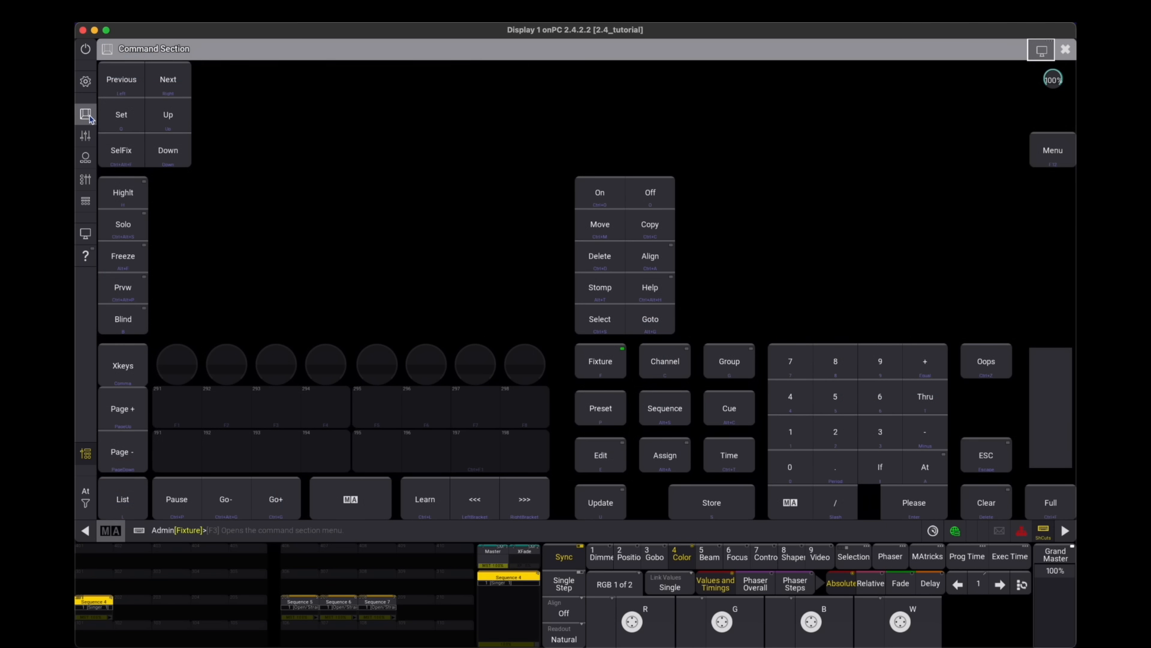
left_click(124, 284)
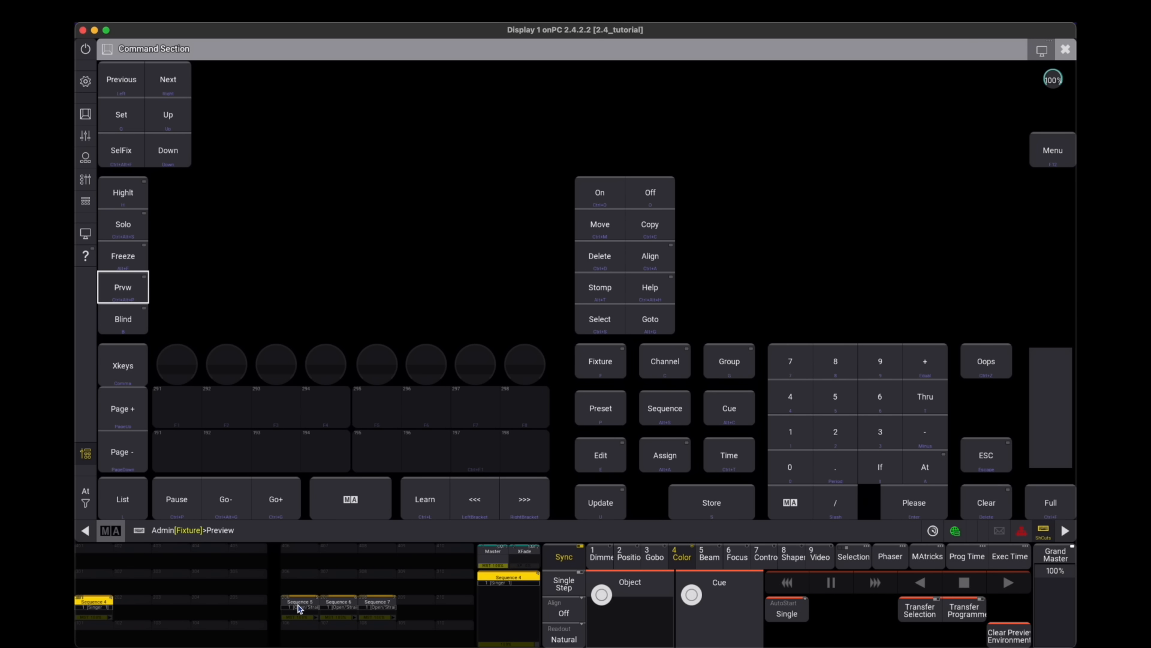
left_click(300, 609)
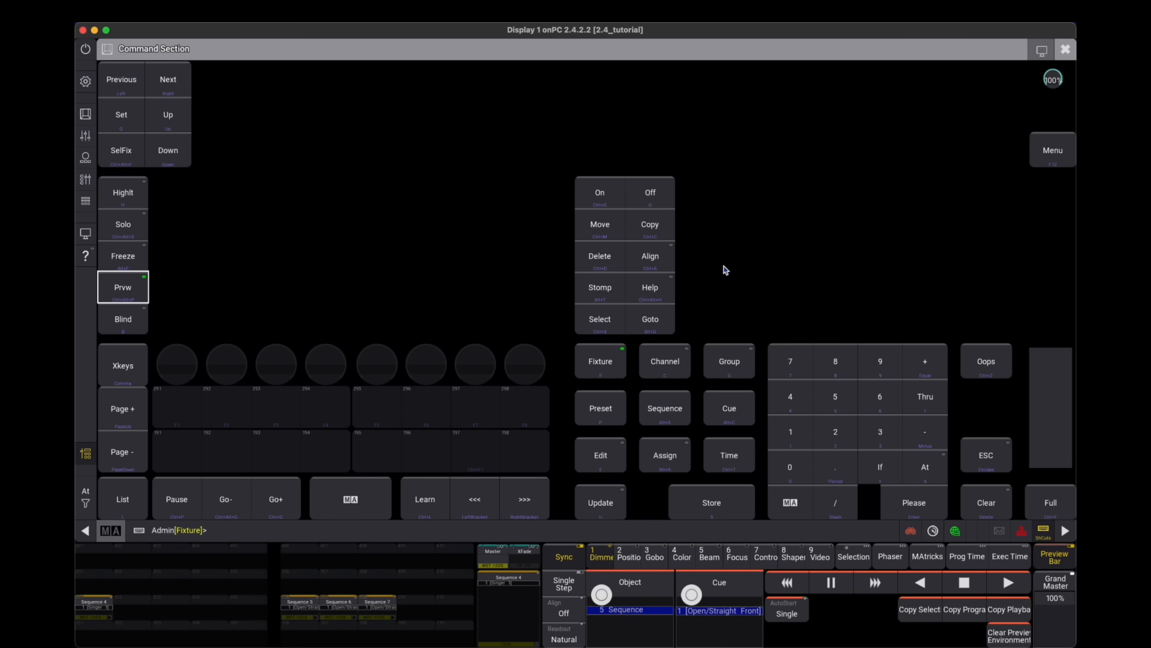
left_click(1060, 51)
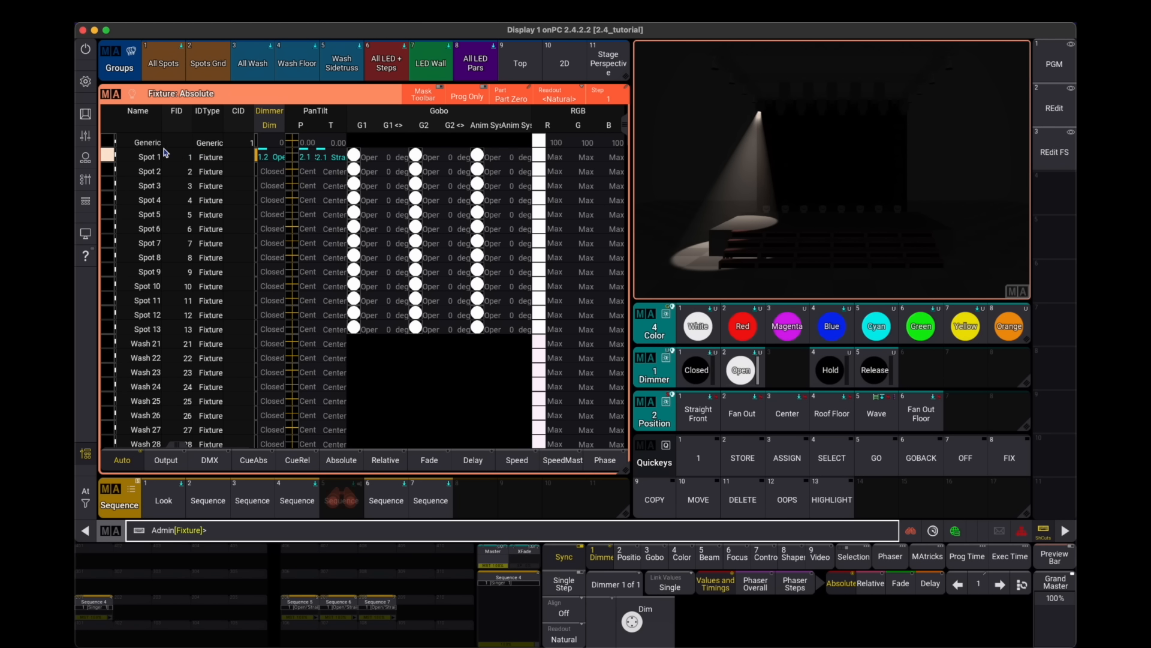
- Edit Quickey 14 and assign it the PREV code
left_click(844, 497)
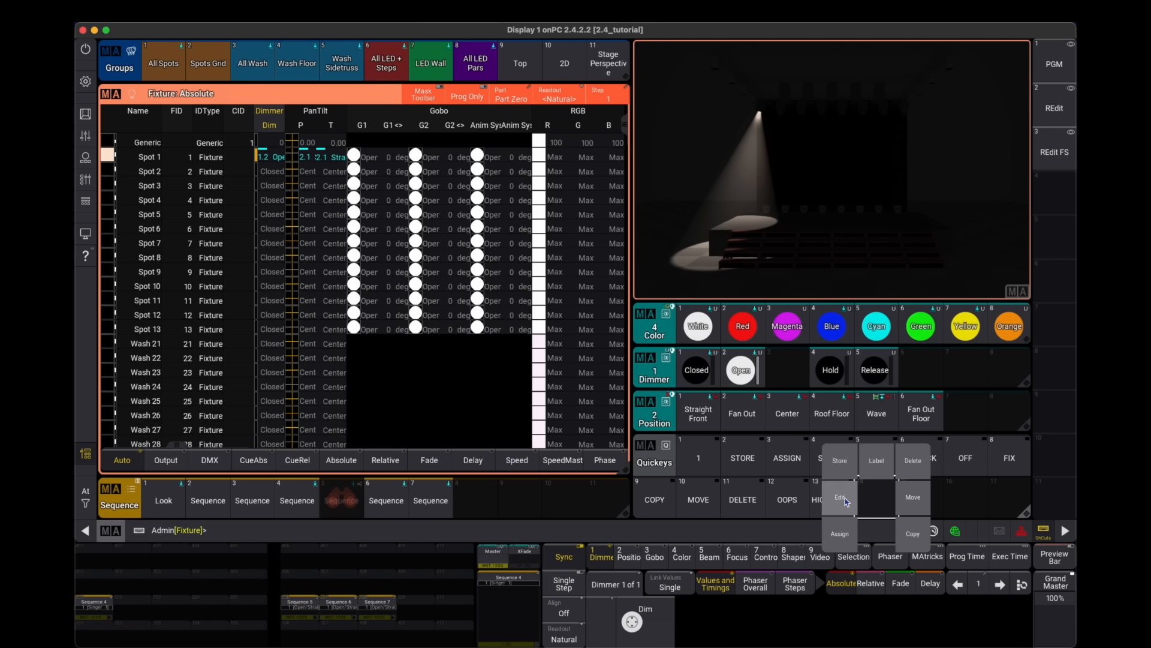
left_click(844, 498)
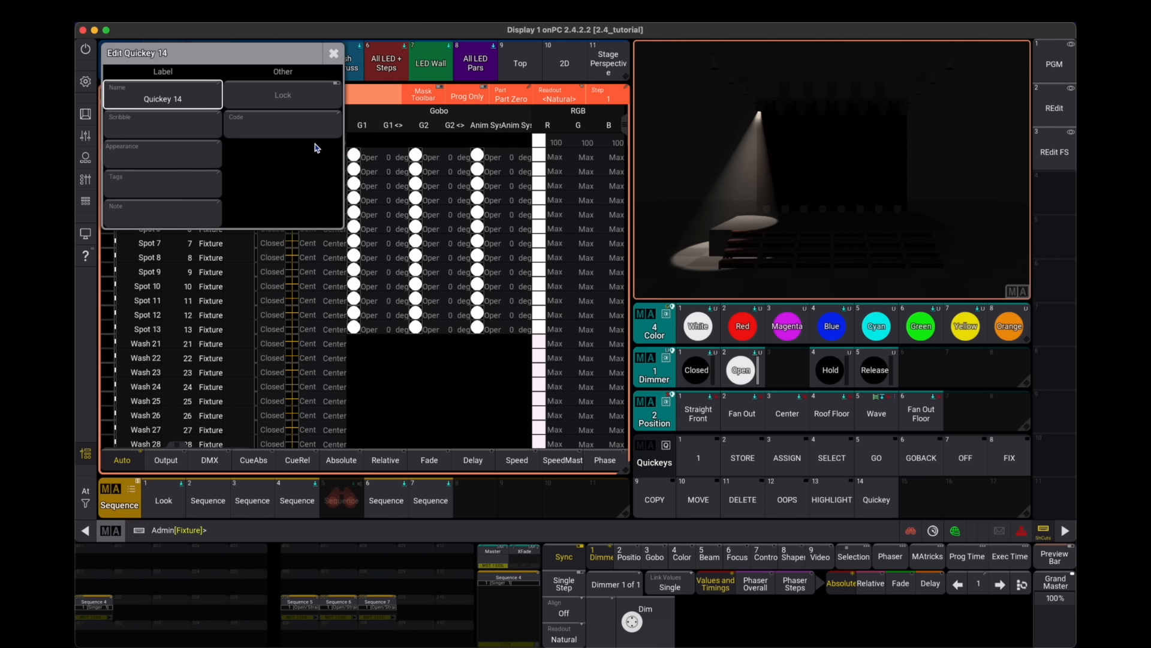
left_click(314, 143)
type("prev")
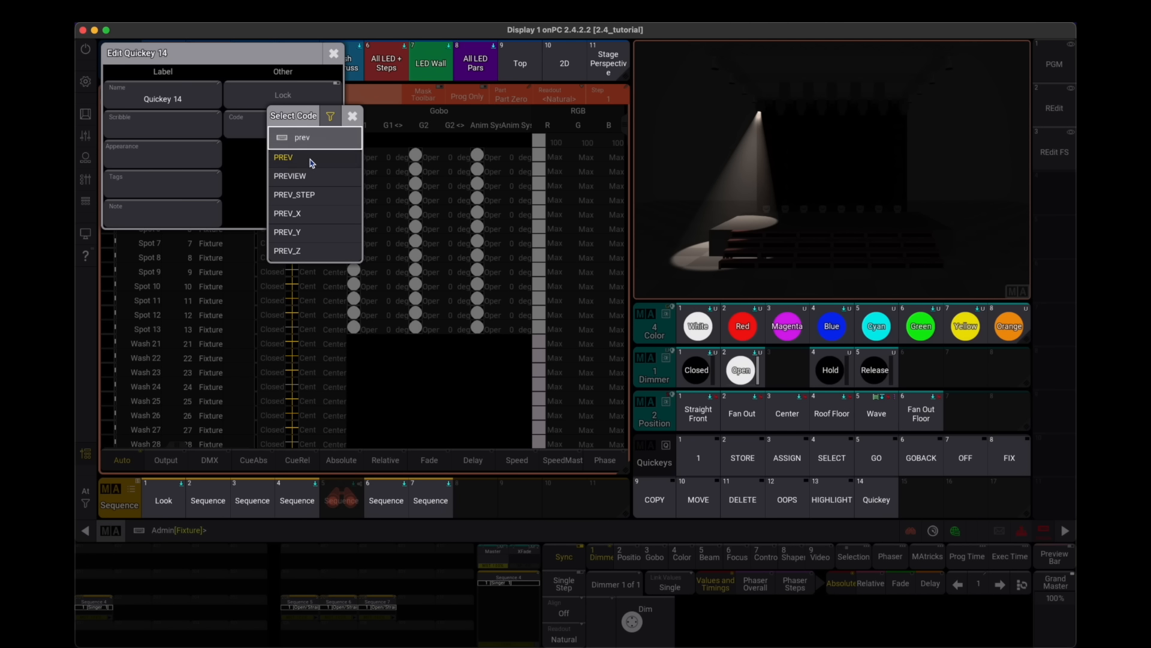
left_click(310, 159)
- Create Quickey 15 and assign it the PREVIEW code
left_click(876, 498)
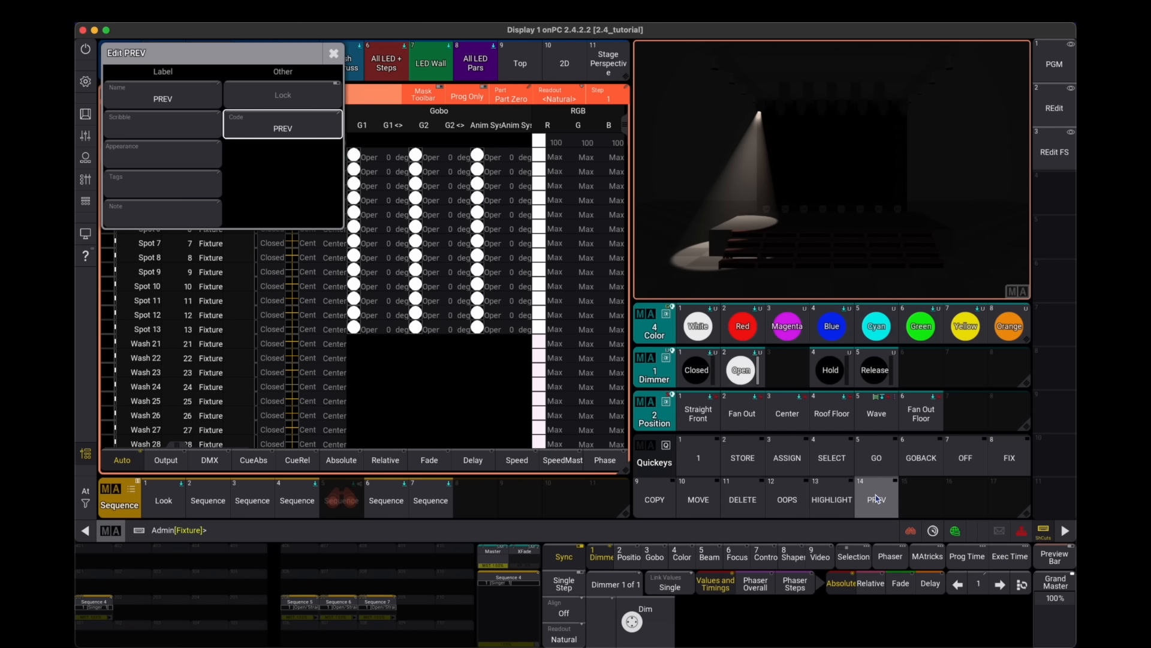
left_click_drag(921, 498, 884, 498)
left_click(293, 134)
type("prev")
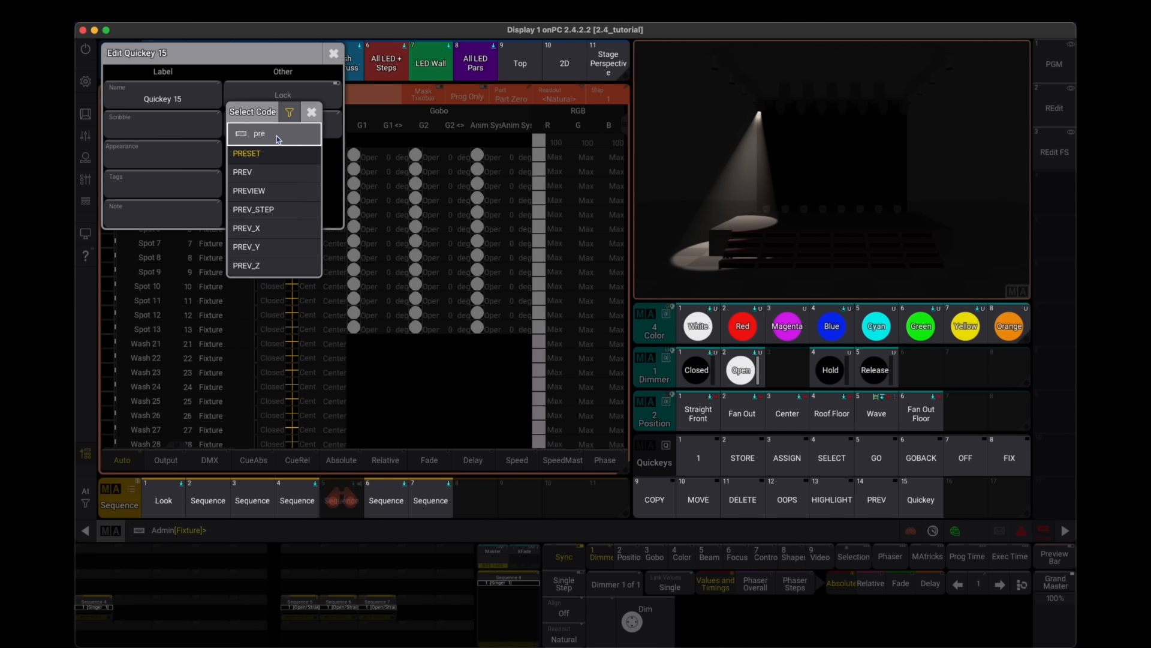
left_click(266, 179)
left_click(334, 54)
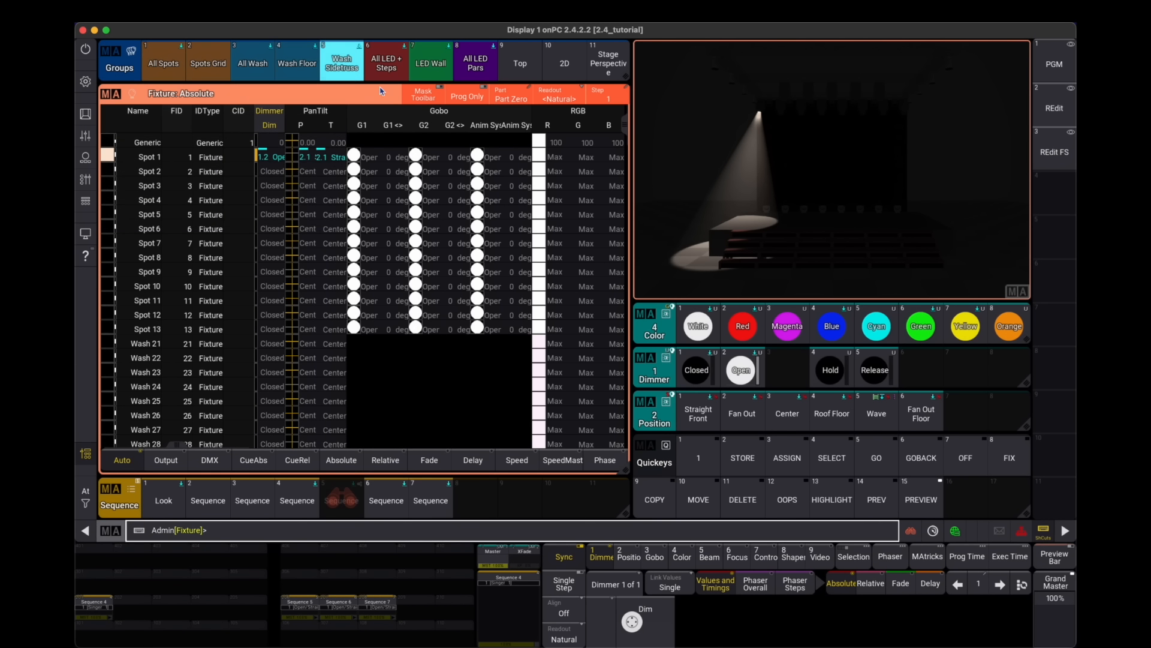
- Start preview with the PREVIEW quickey on Sequence 6 and set preview autostart to Multi
left_click(927, 501)
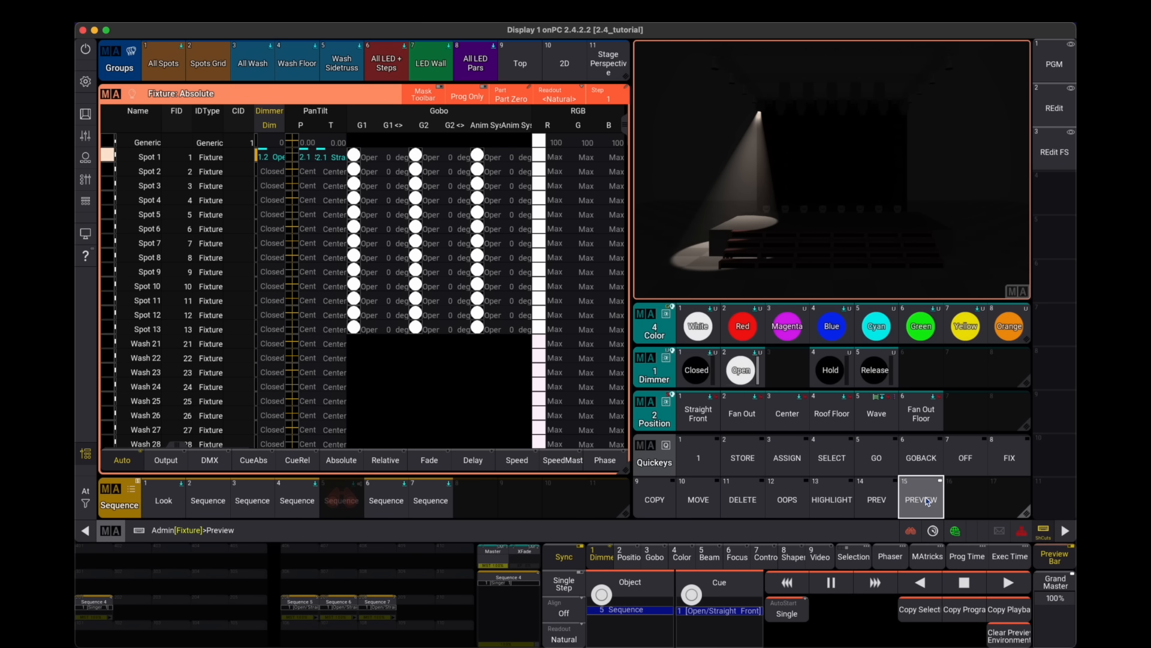
left_click(340, 610)
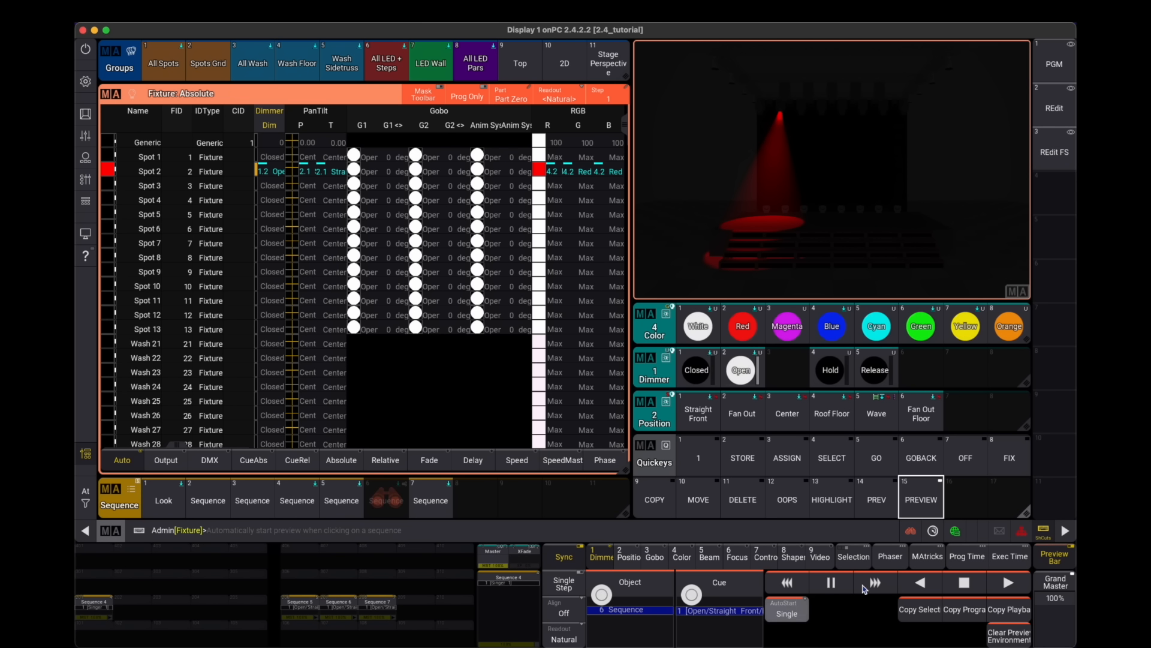
left_click(783, 610)
left_click(816, 631)
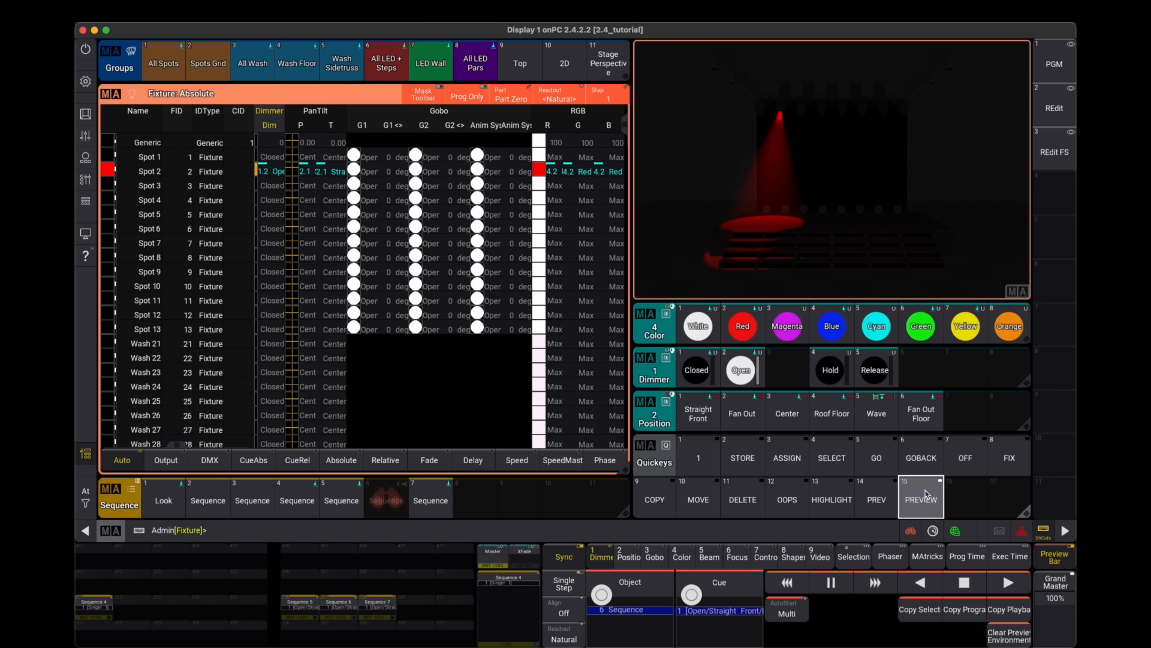
- Add Sequences 5 and 7 to the running preview
left_click(303, 607)
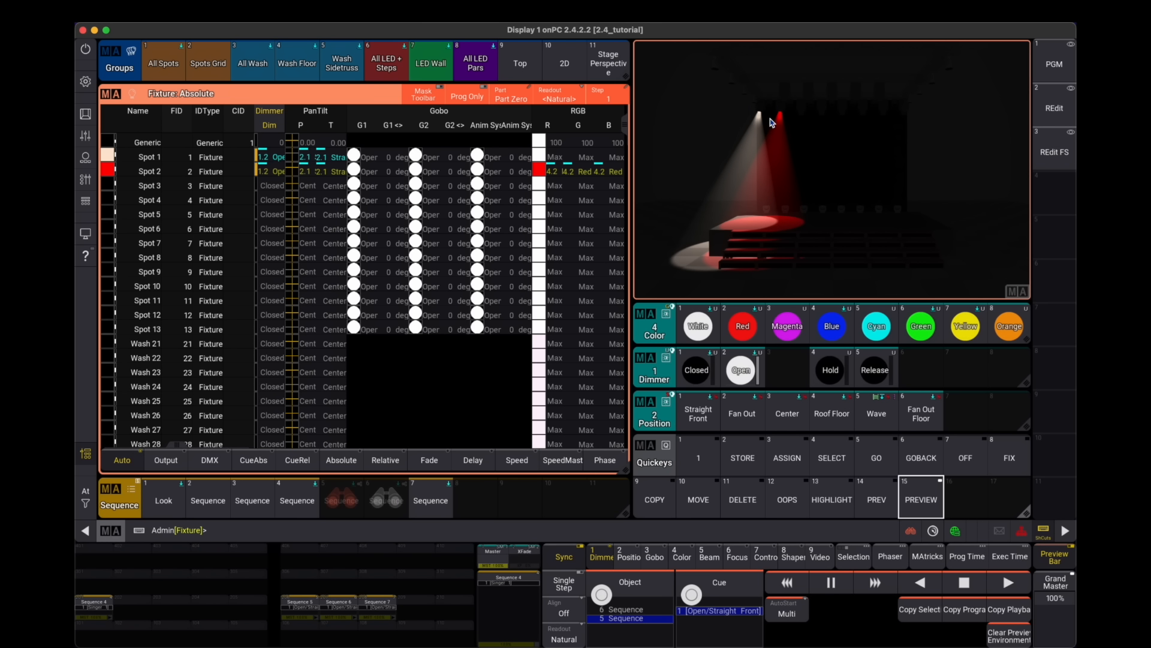
left_click(931, 509)
left_click(383, 612)
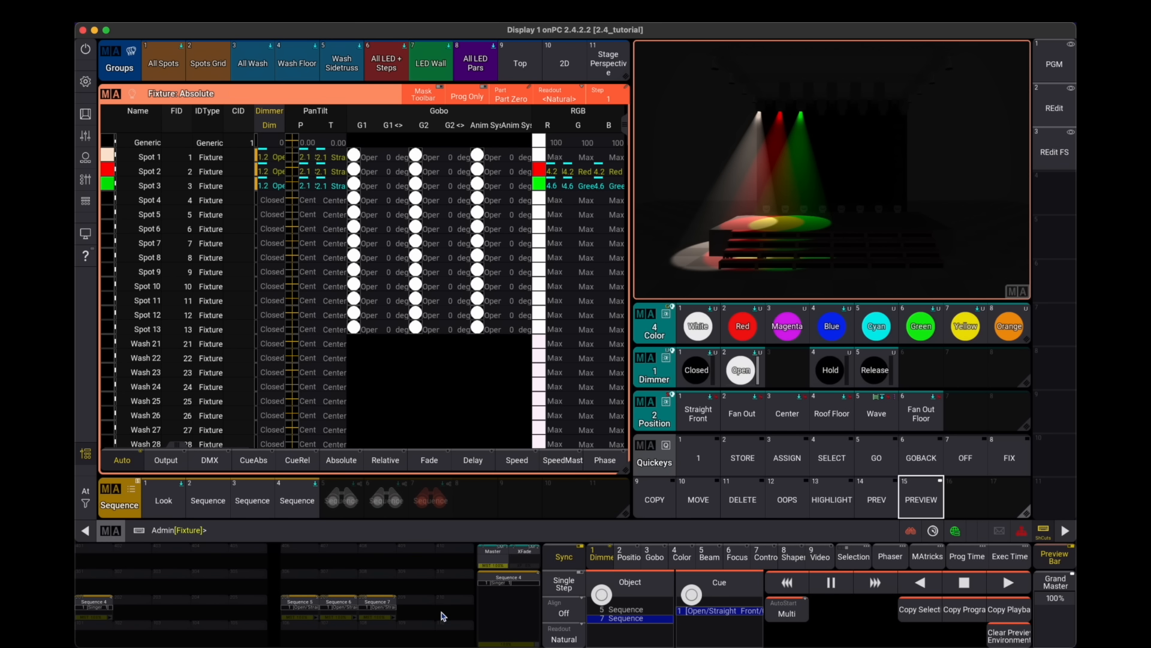
- Select Spots 6 to 9 and apply the Open dimmer and Blue color presets
left_click_drag(151, 229, 154, 271)
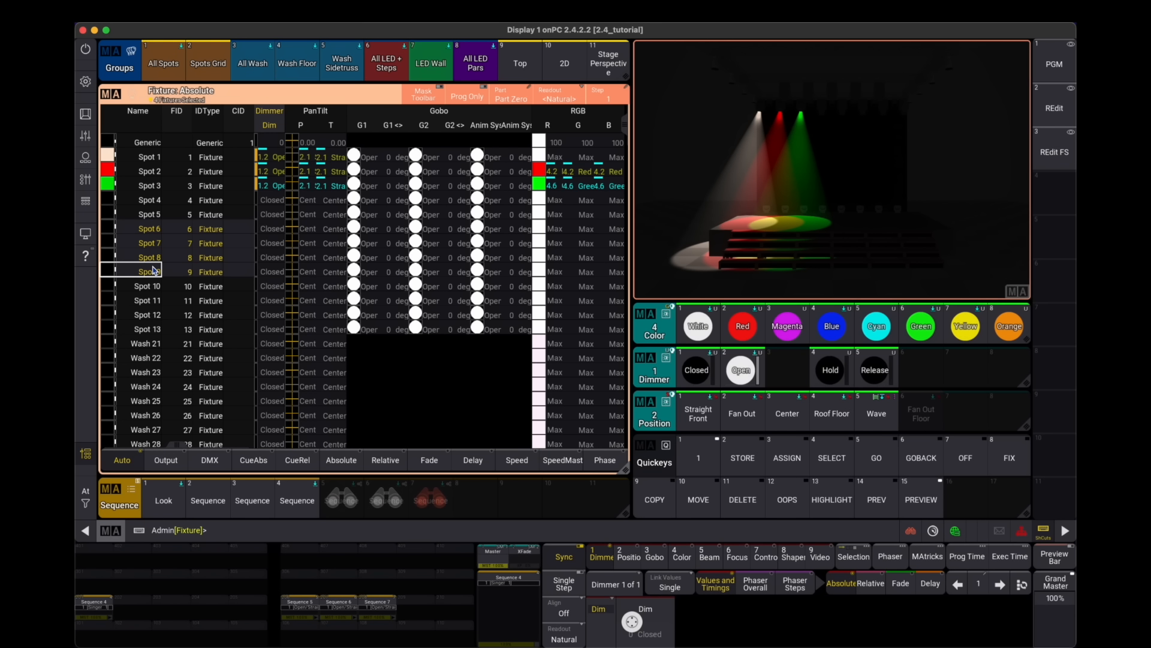
left_click(741, 369)
left_click(832, 325)
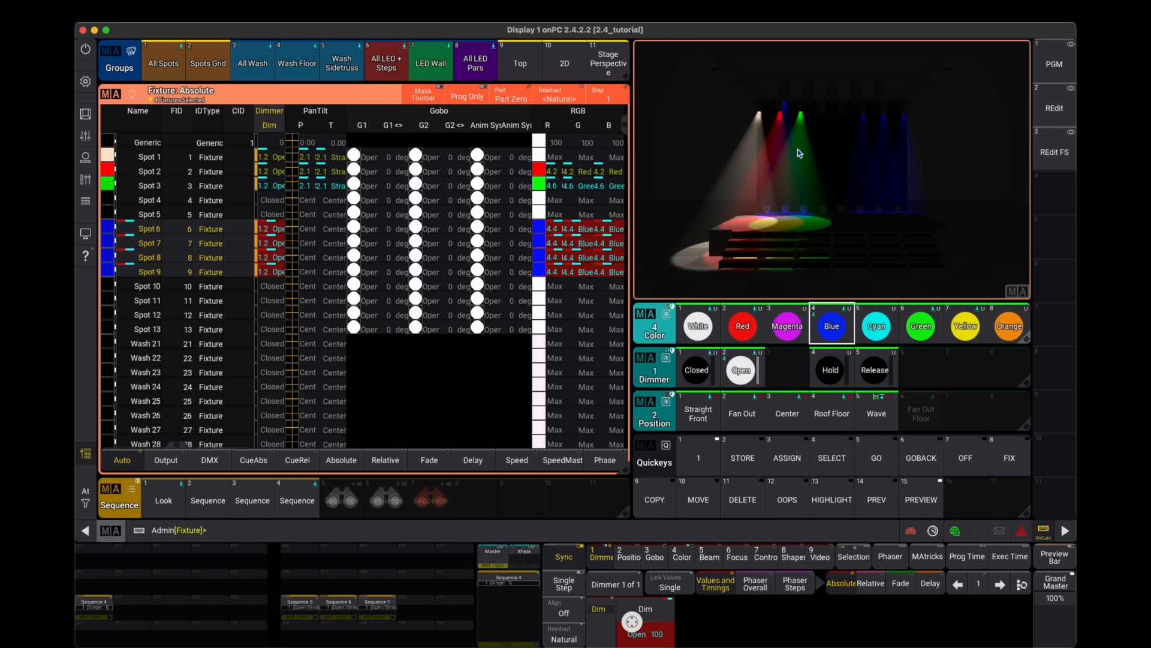
- Turn off the preview of Sequence 5 using the PREVIEW and OFF quickeys
left_click(305, 609)
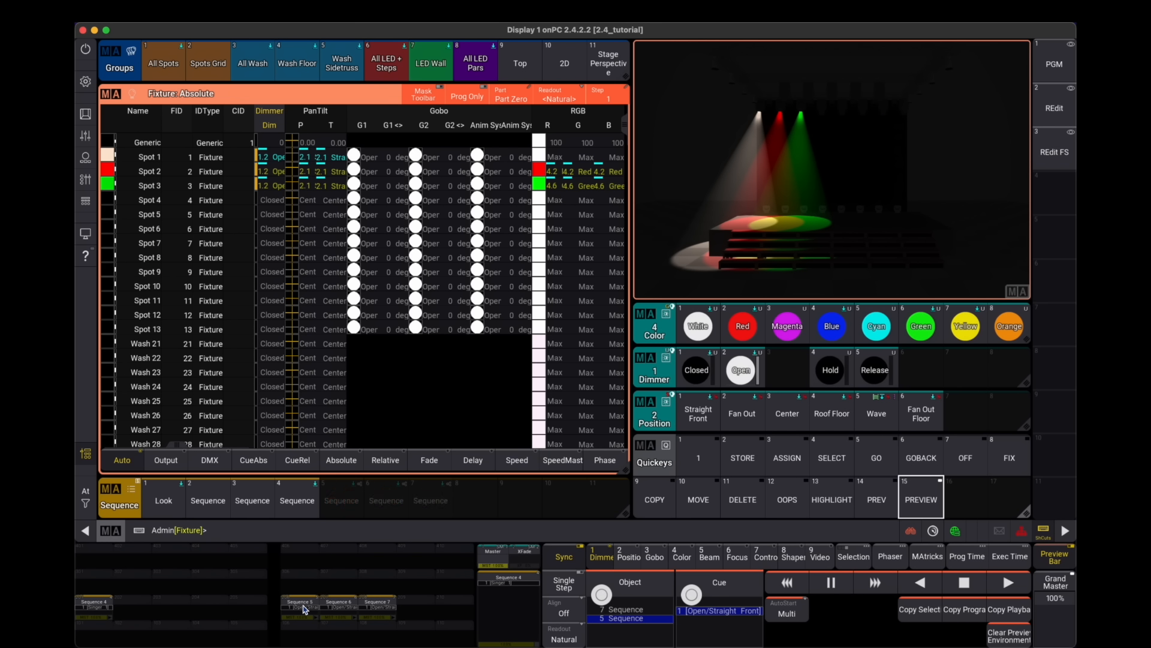
left_click(921, 499)
left_click(962, 468)
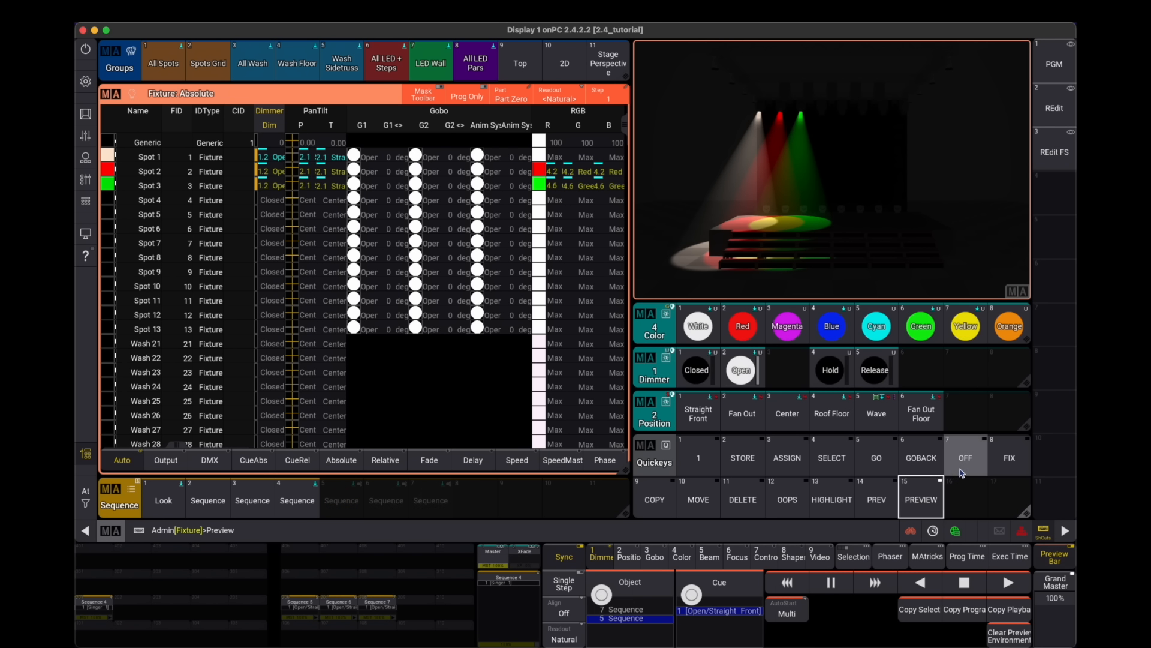
left_click(303, 607)
left_click(940, 479)
left_click(959, 462)
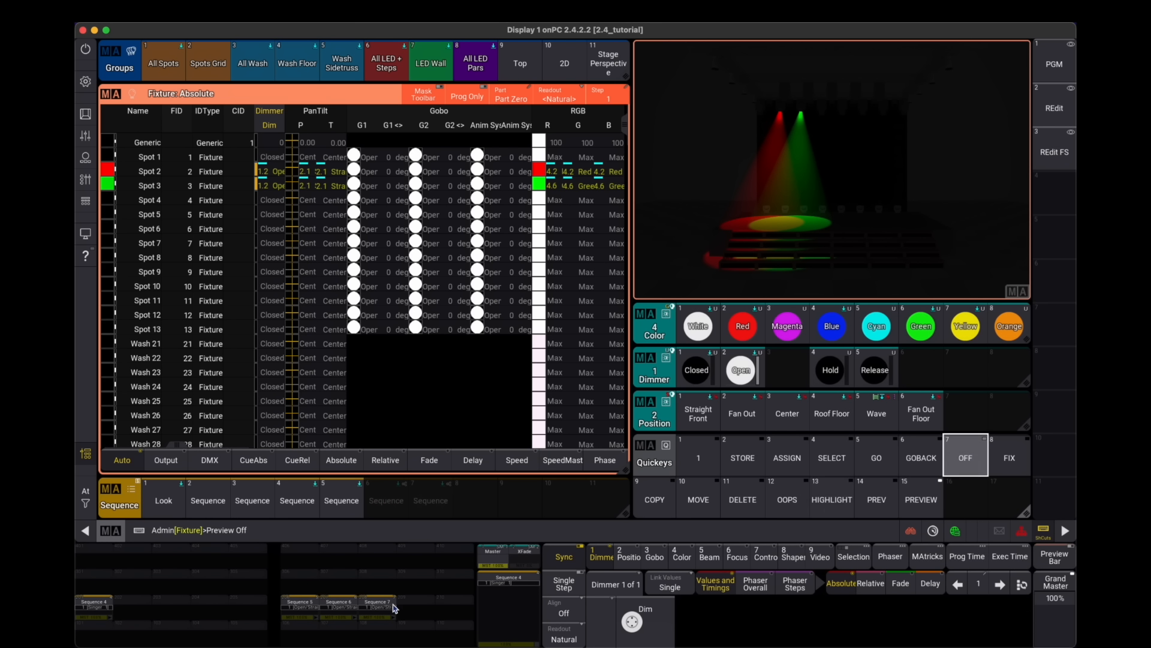
- Turn off the preview of Sequence 7, then switch Preview mode off entirely
left_click(383, 607)
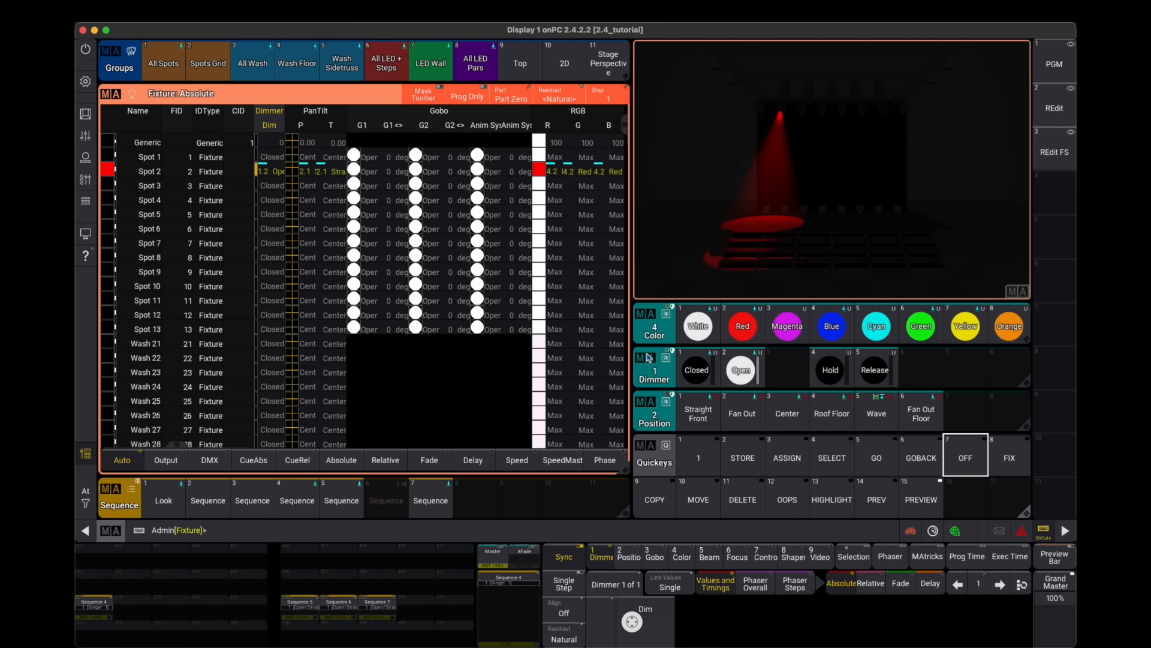
left_click(927, 500)
left_click(972, 456)
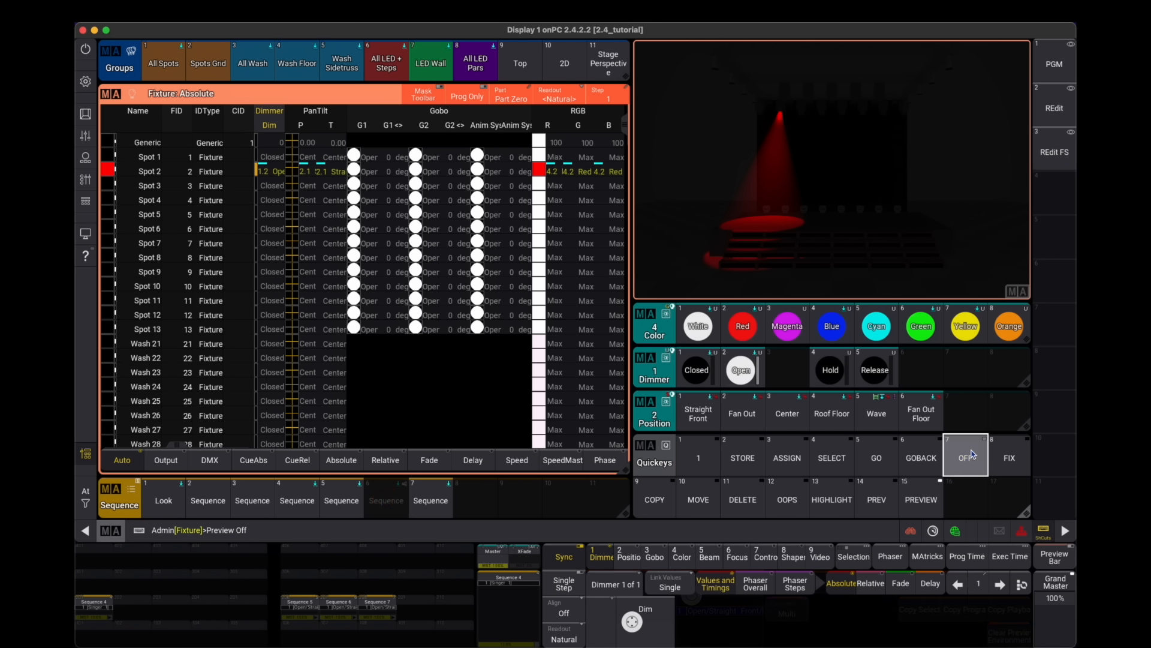
key("Return")
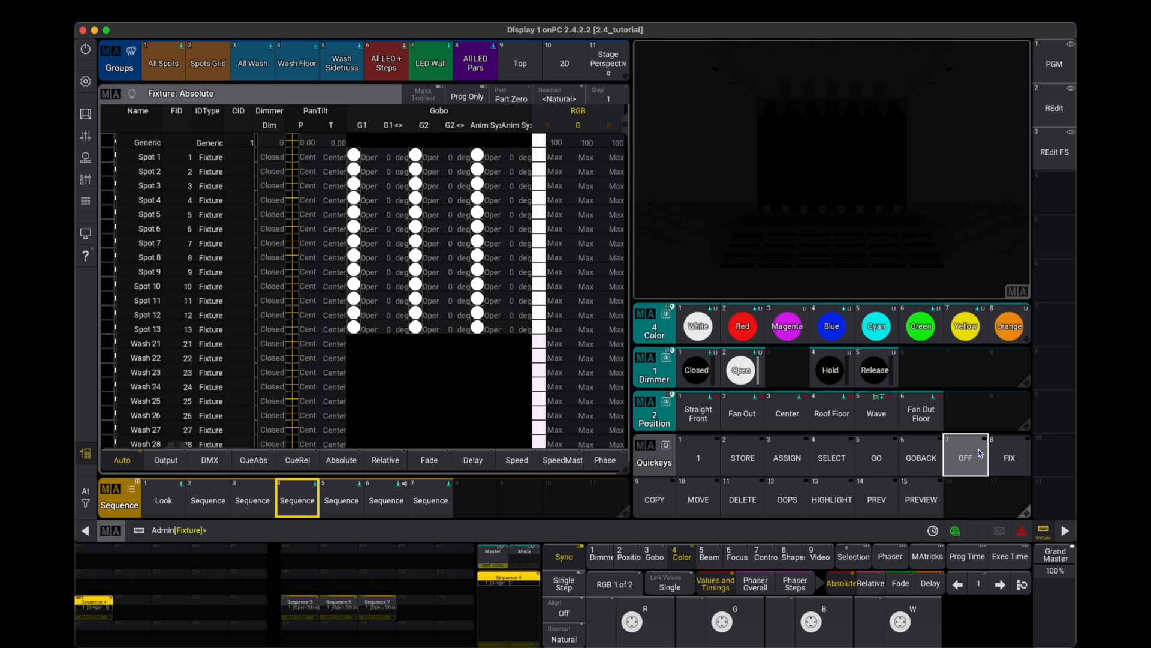
- Re-enter Preview mode and clear the preview environment
left_click(924, 499)
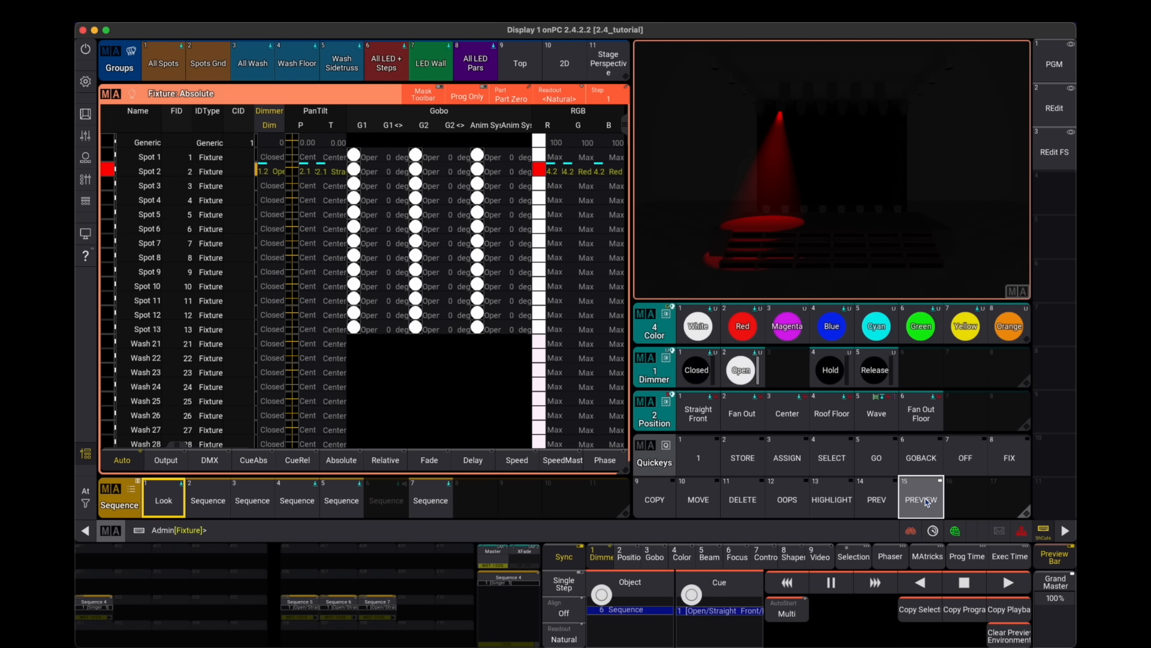
left_click(927, 501)
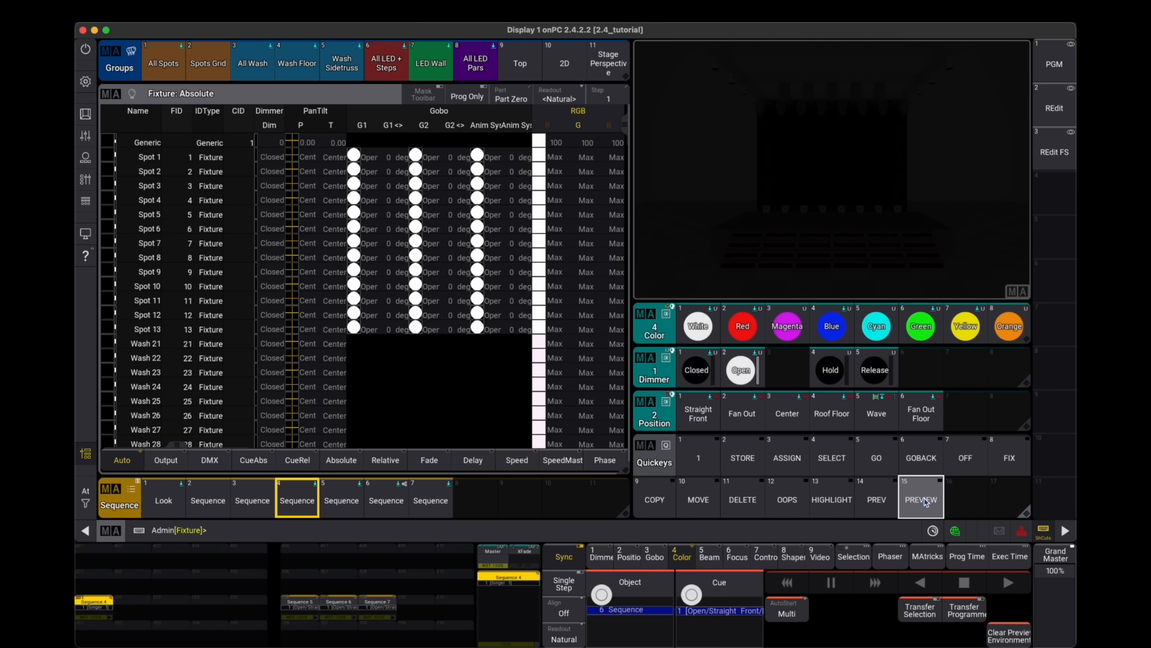
left_click(1009, 635)
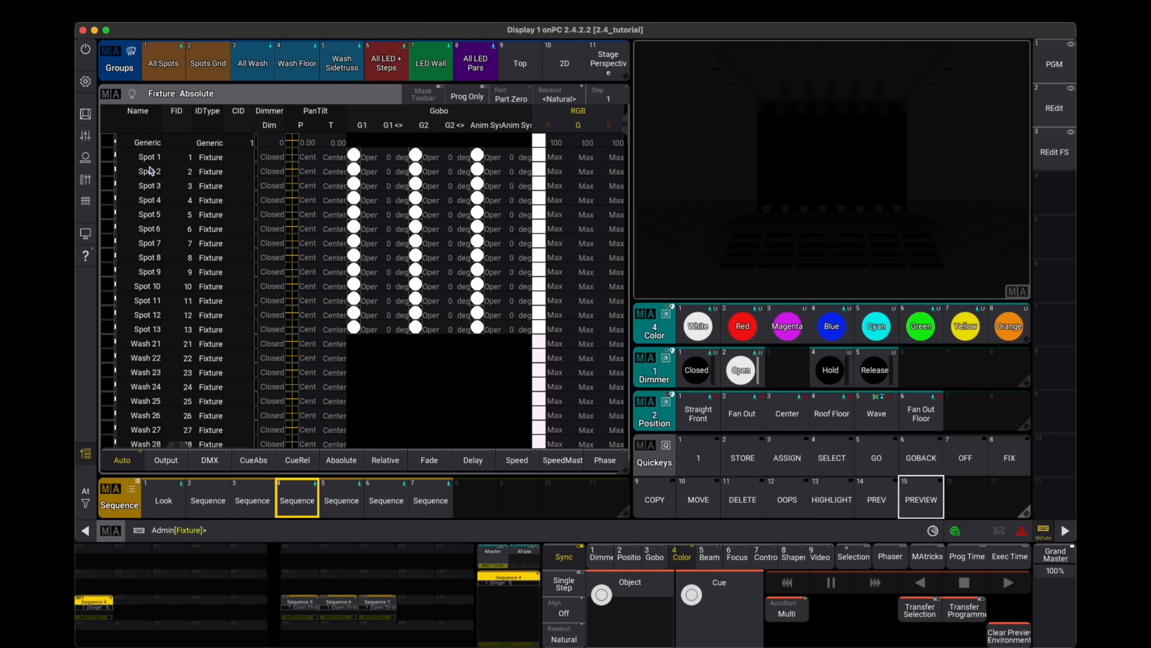
- Select Spots 1 to 4 and apply the Open dimmer, Magenta color and Straight Front position presets
left_click_drag(157, 162, 150, 200)
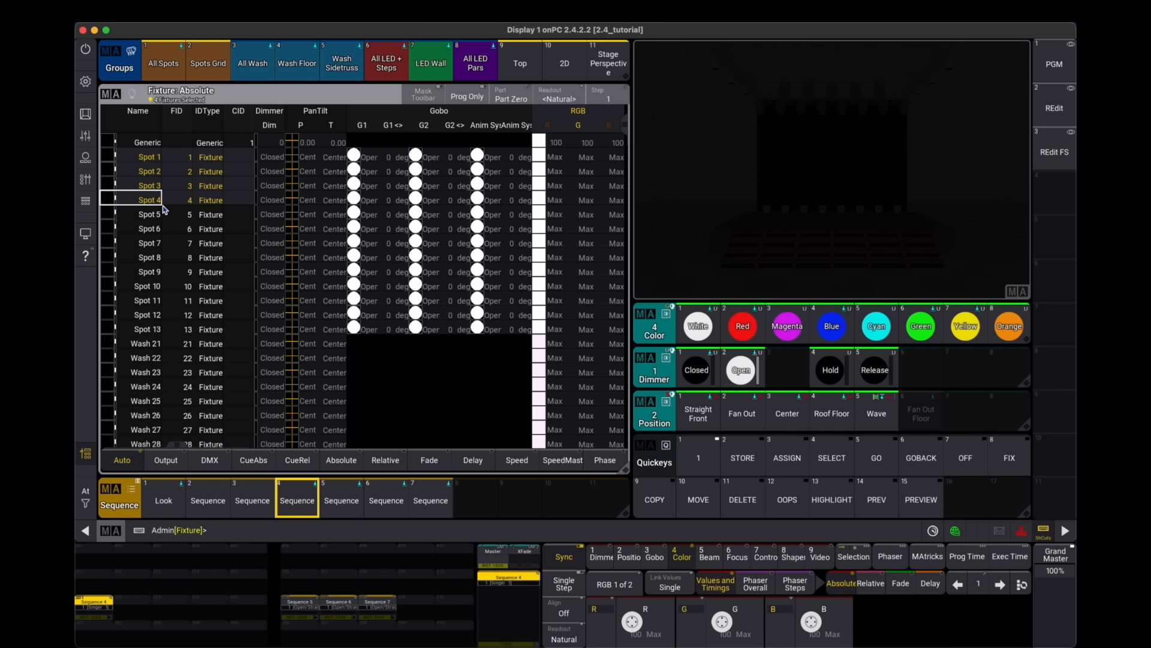
left_click(741, 370)
left_click(786, 327)
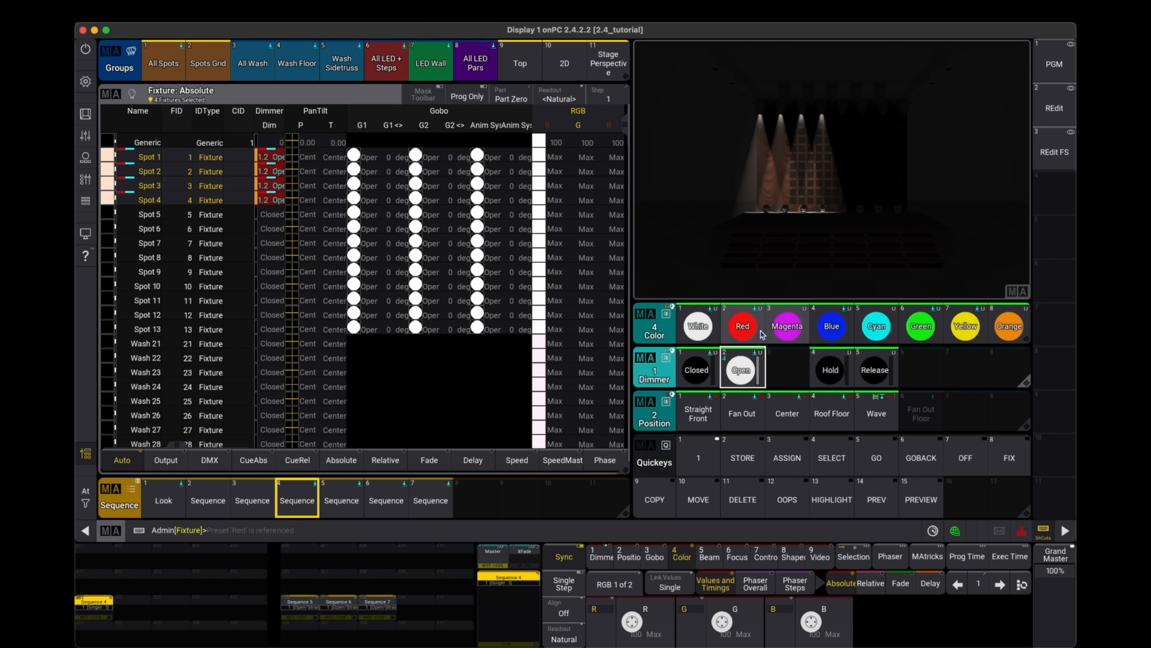
left_click(707, 410)
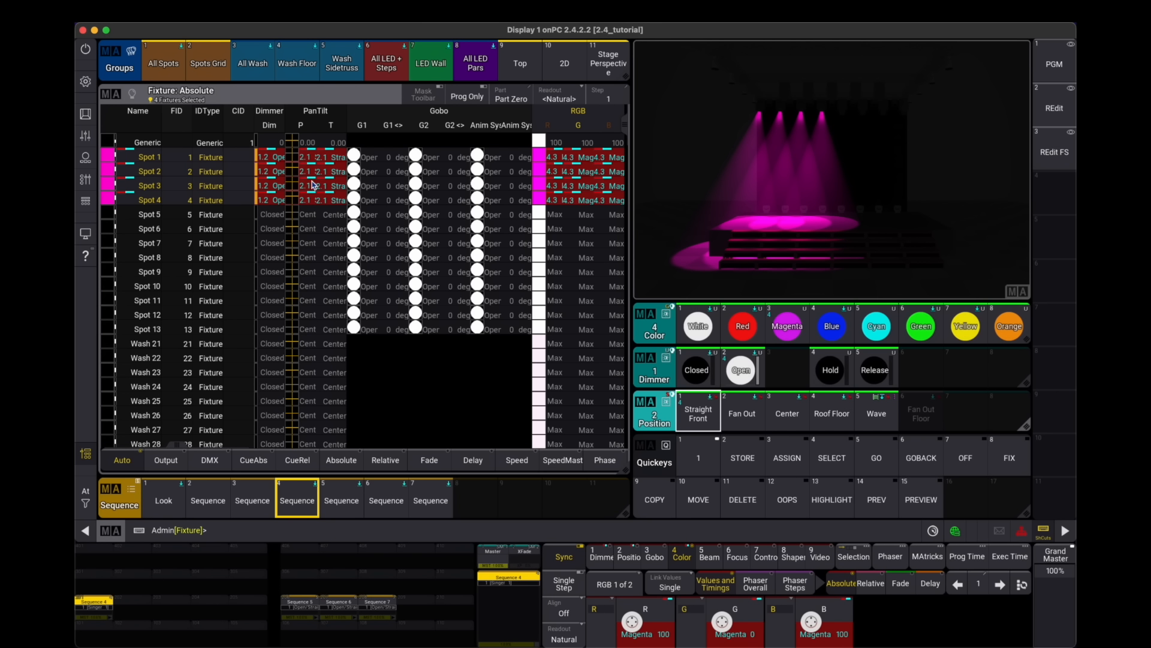
- Enter Preview and copy the programmer contents into the preview, toggling between preview and live output
left_click(923, 502)
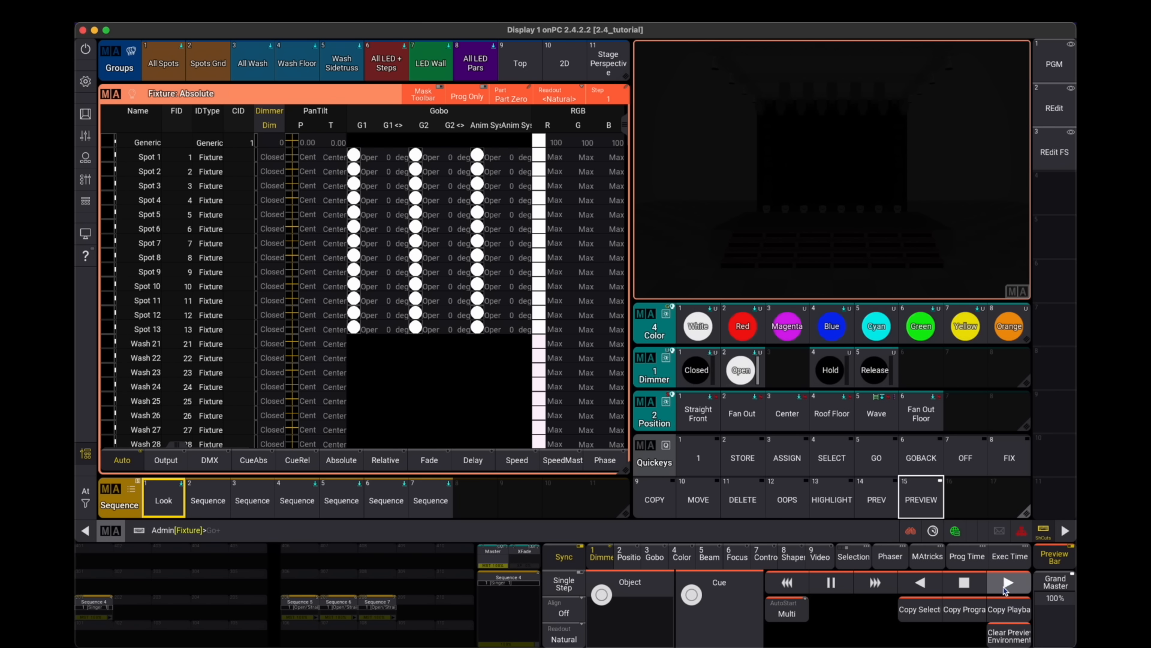
left_click(965, 610)
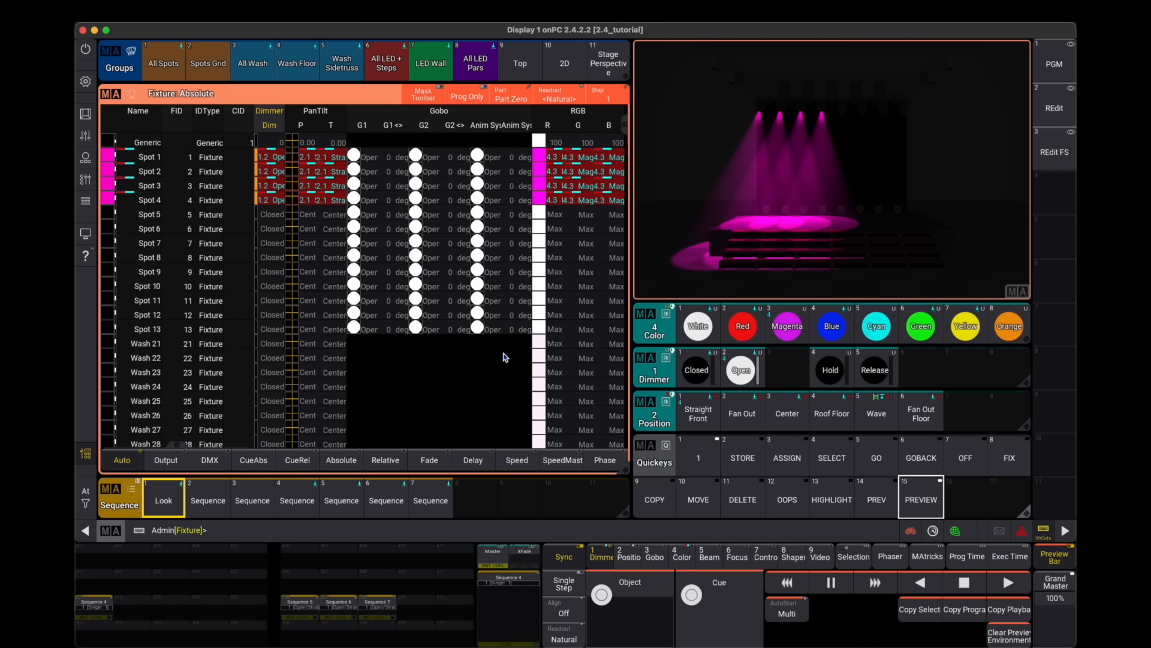
left_click(939, 499)
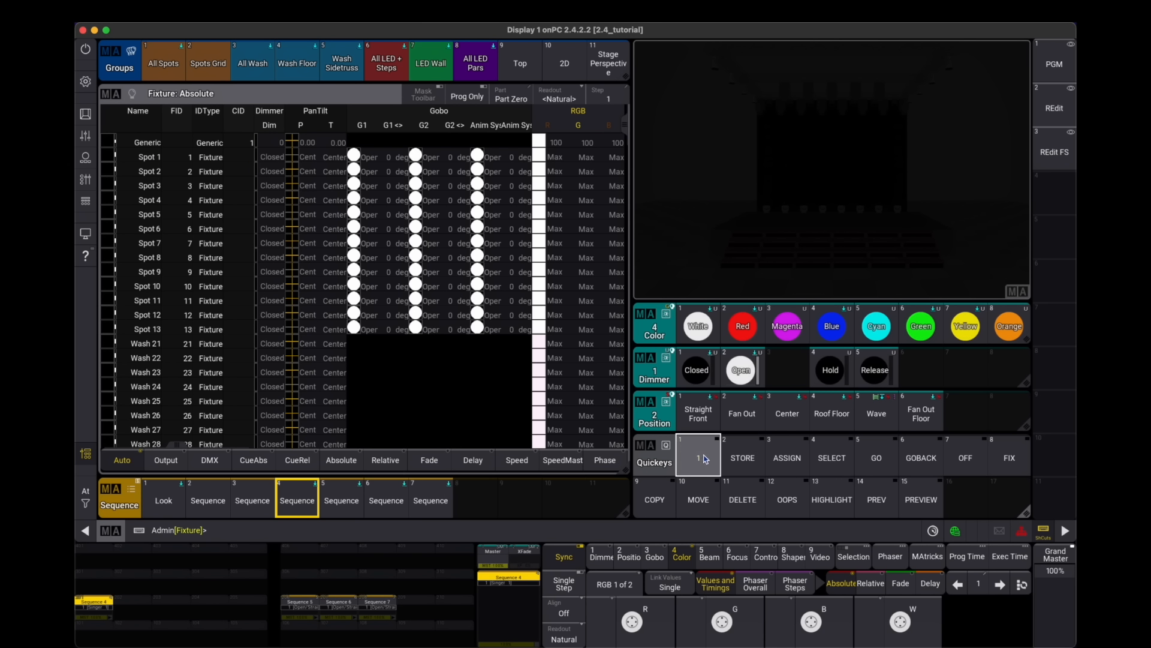
left_click(921, 499)
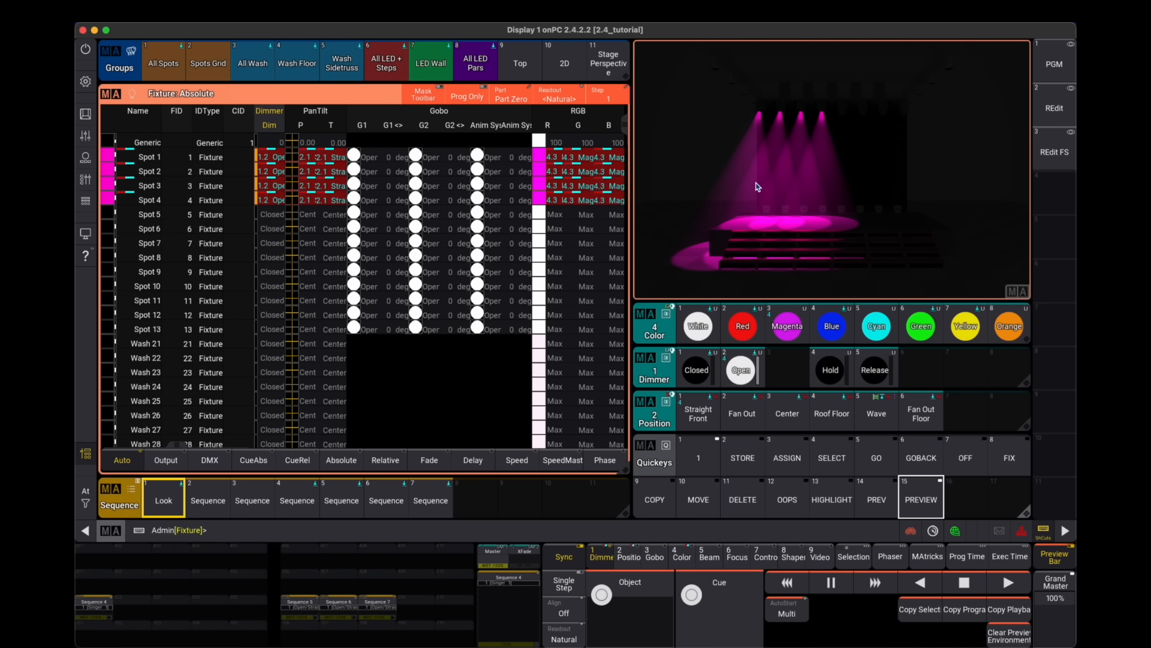
- Leave Preview mode and start Sequences 5 and 6 on live output
left_click(907, 490)
left_click(907, 490)
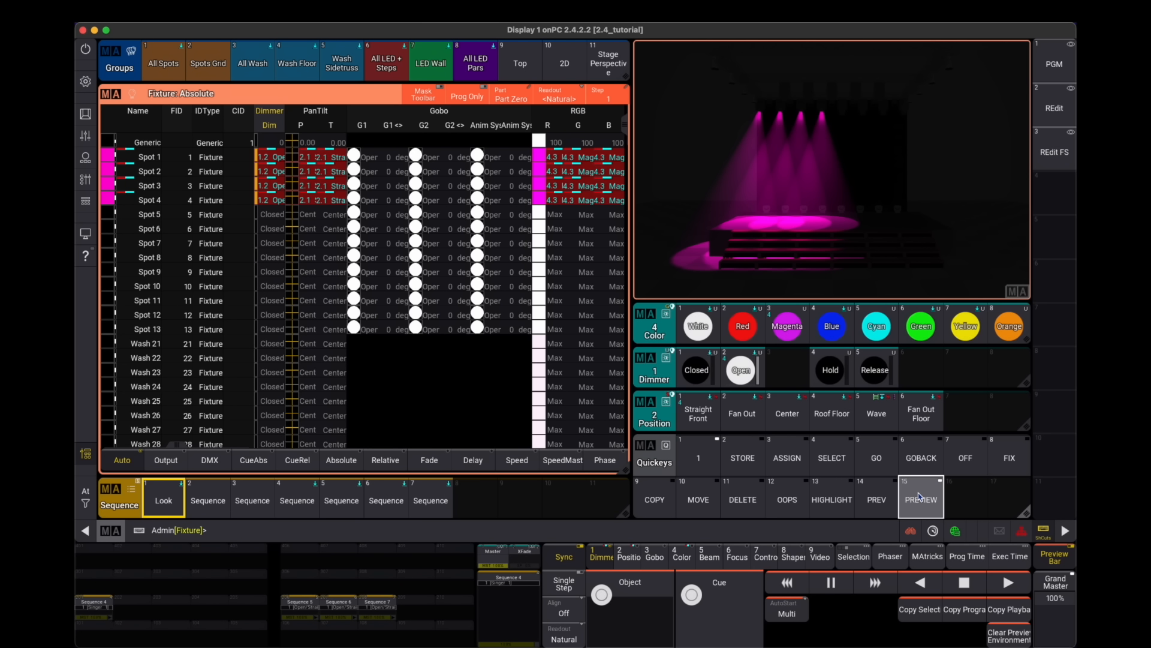
left_click(706, 448)
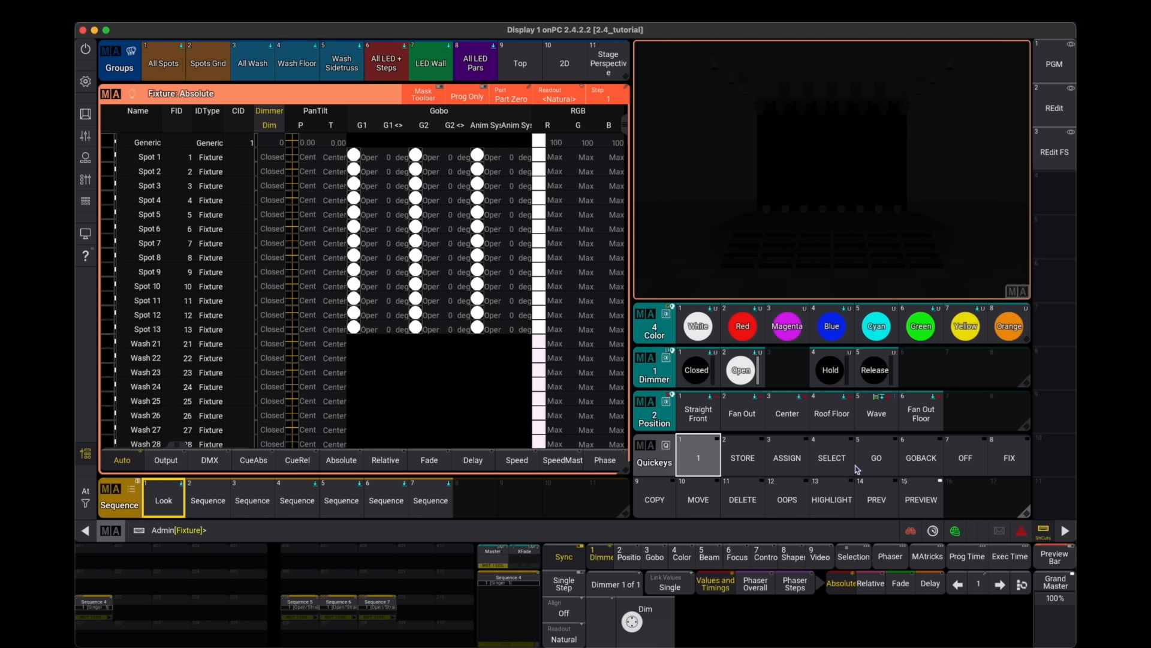
left_click(911, 495)
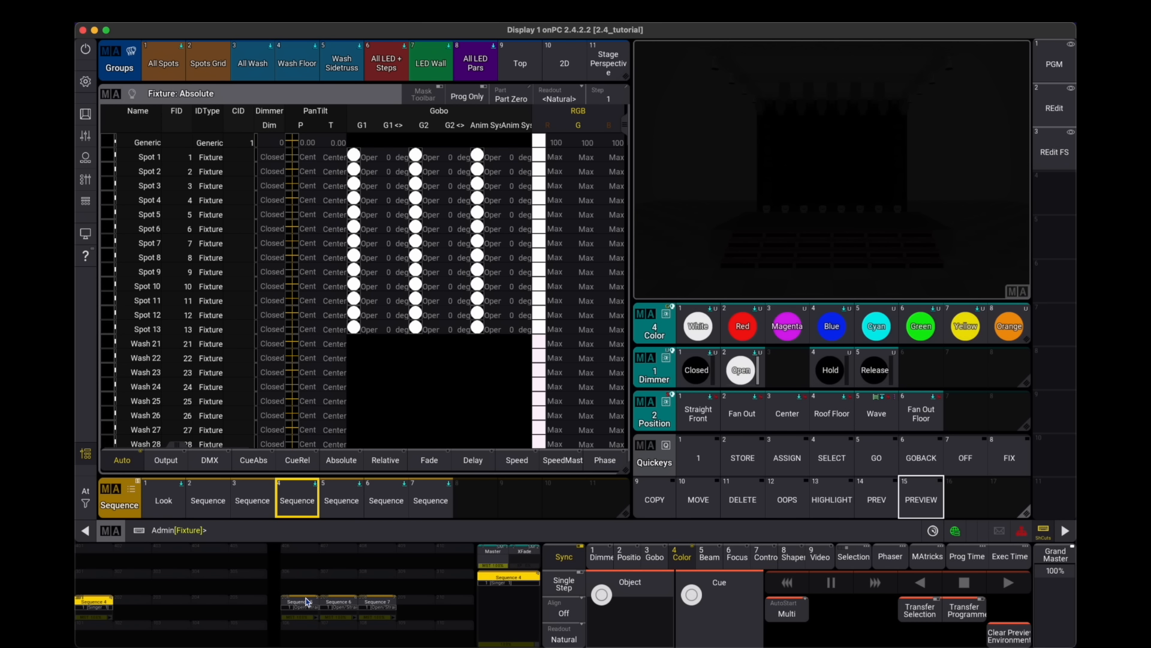
left_click(304, 604)
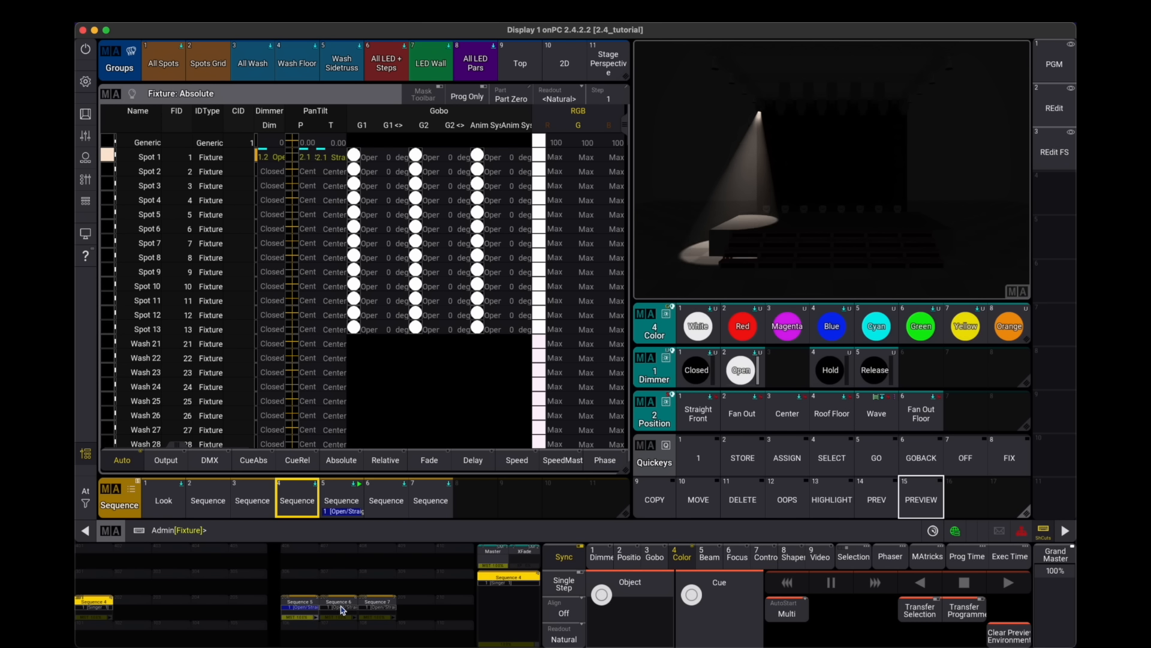
left_click(347, 606)
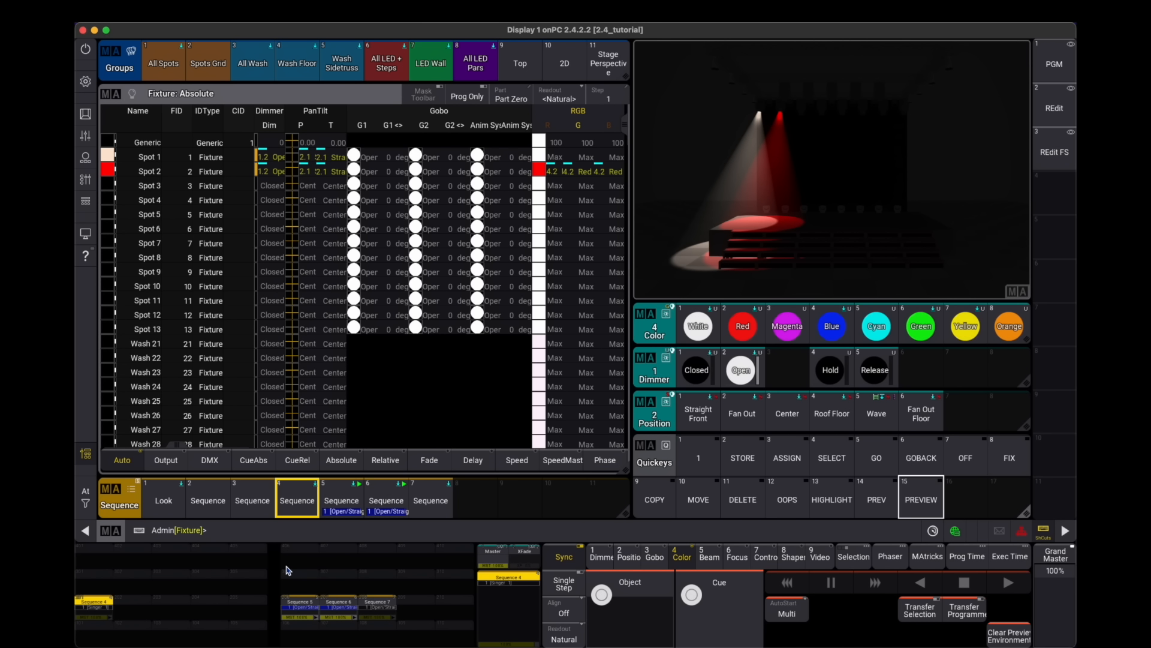
- Enter Preview and copy the running playbacks into the preview
left_click(923, 498)
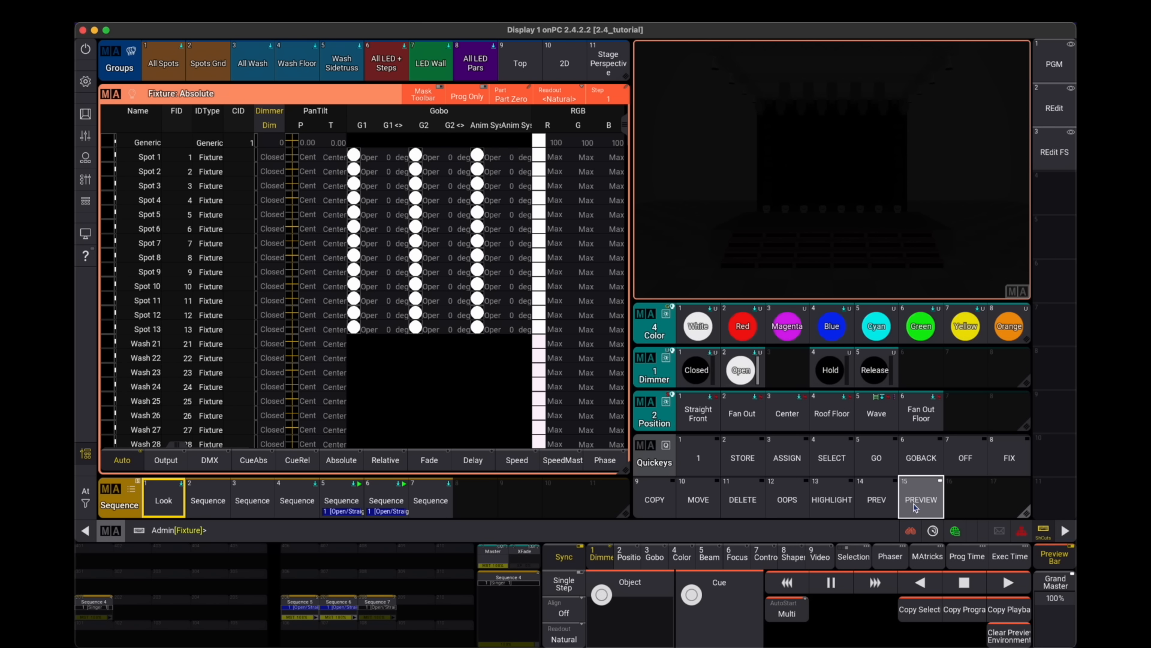
left_click(1016, 618)
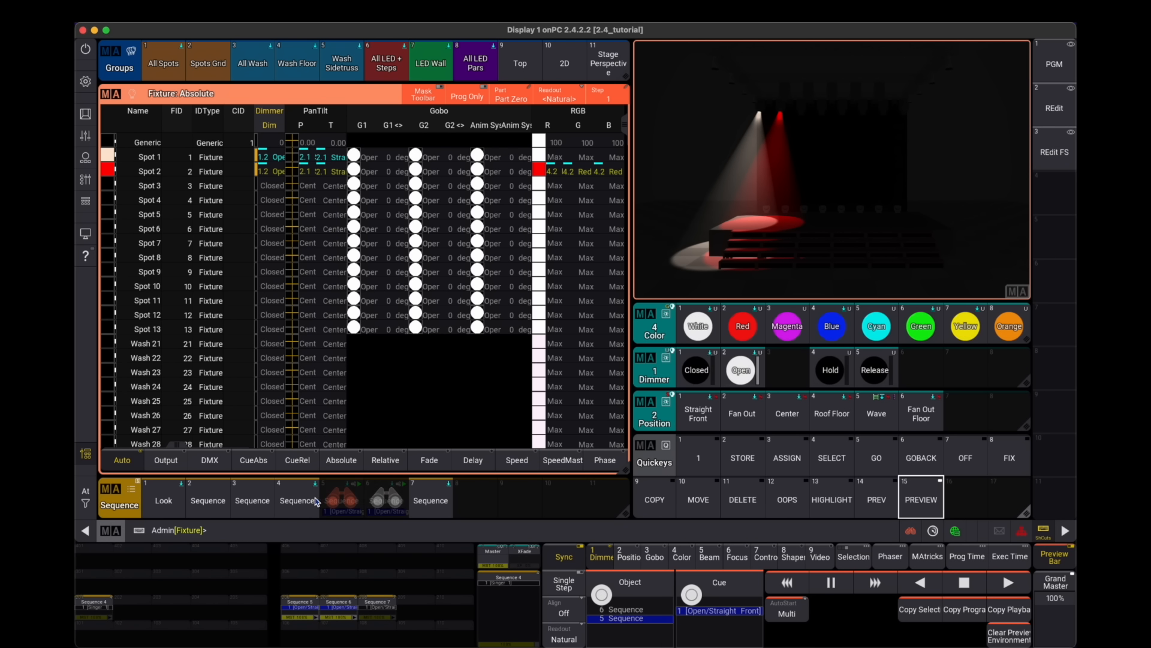
- Switch Sequence 5 off on live output with the OFF quickey
left_click(919, 500)
left_click(967, 471)
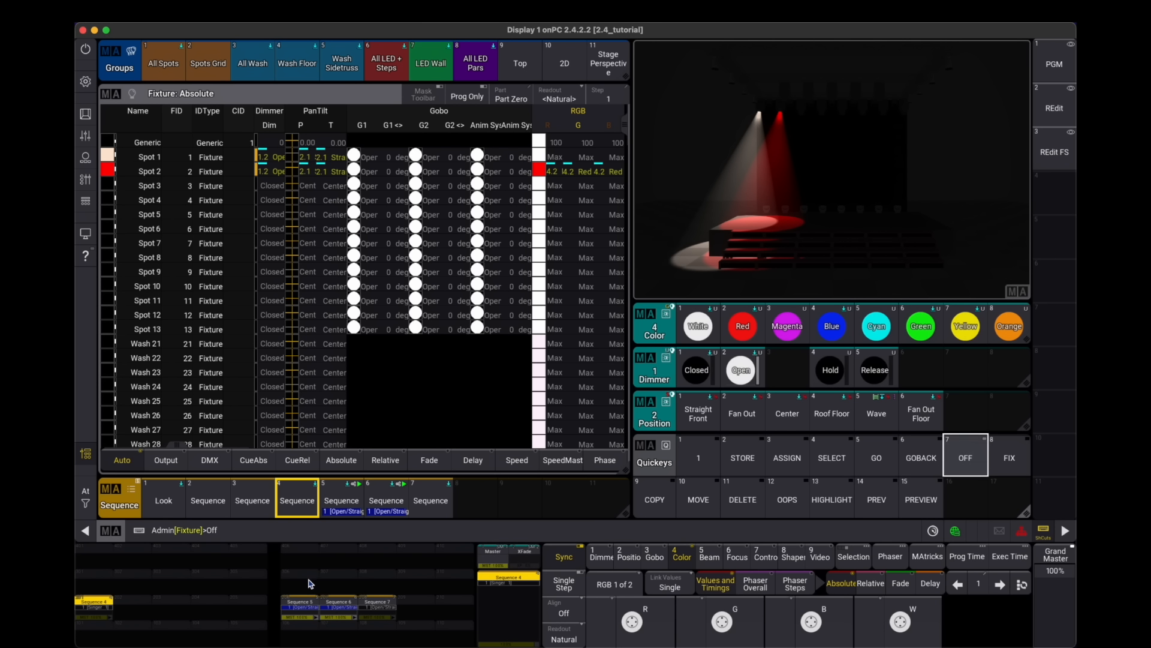
left_click(953, 458)
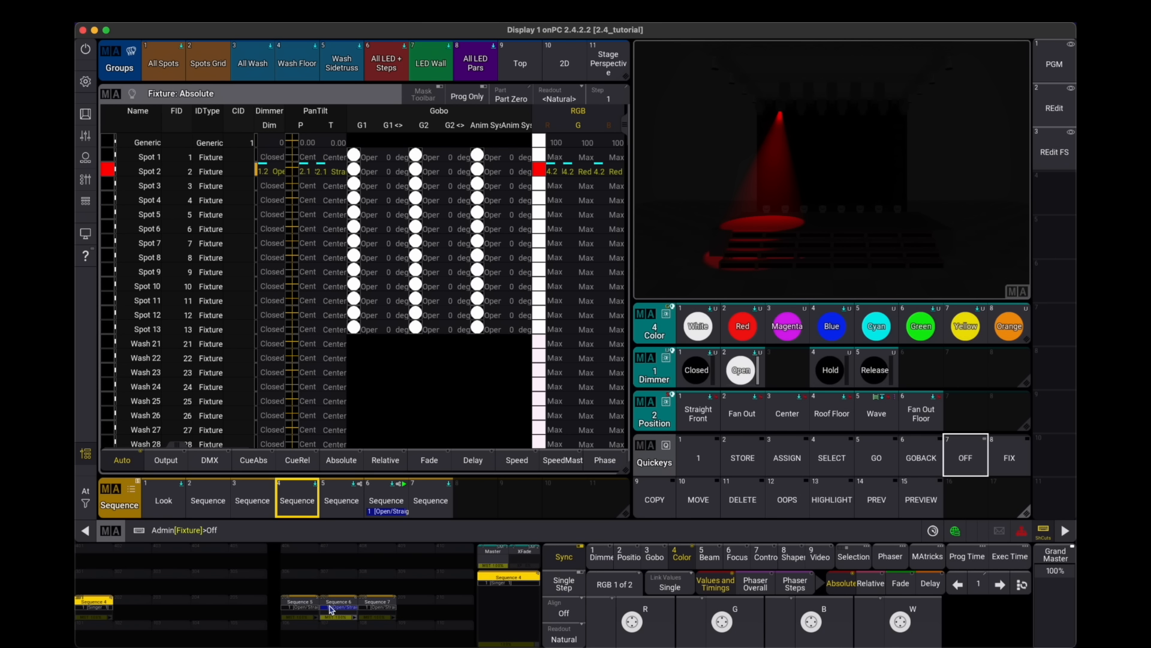
- Clear the preview environment and switch Preview mode off
left_click(906, 502)
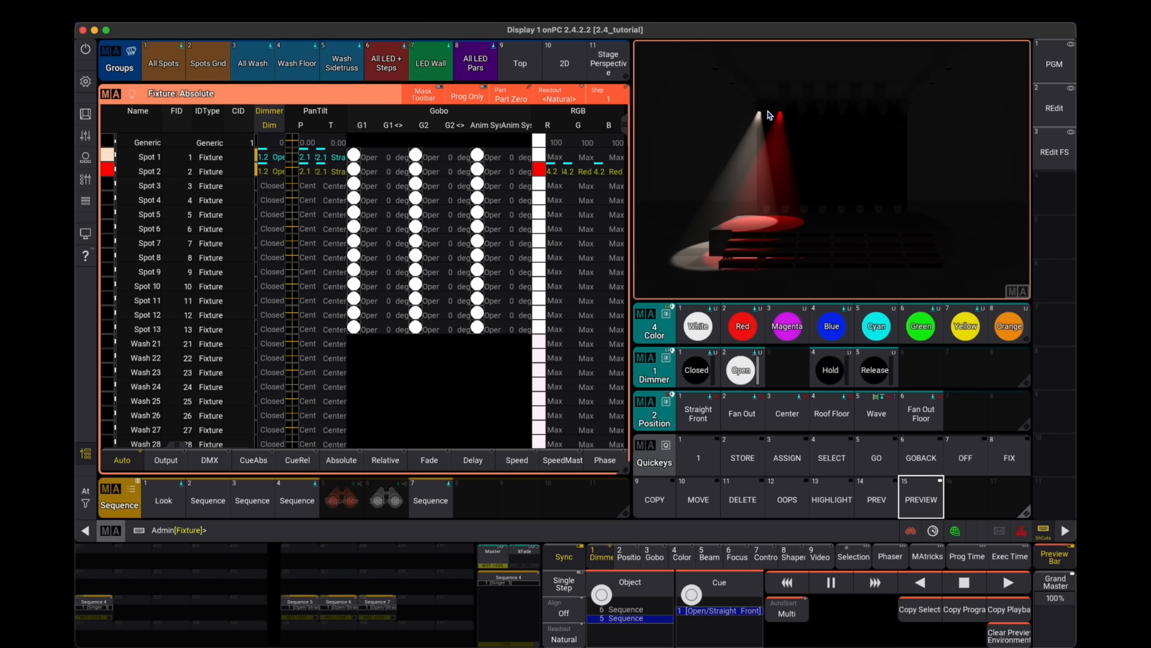
left_click(1014, 638)
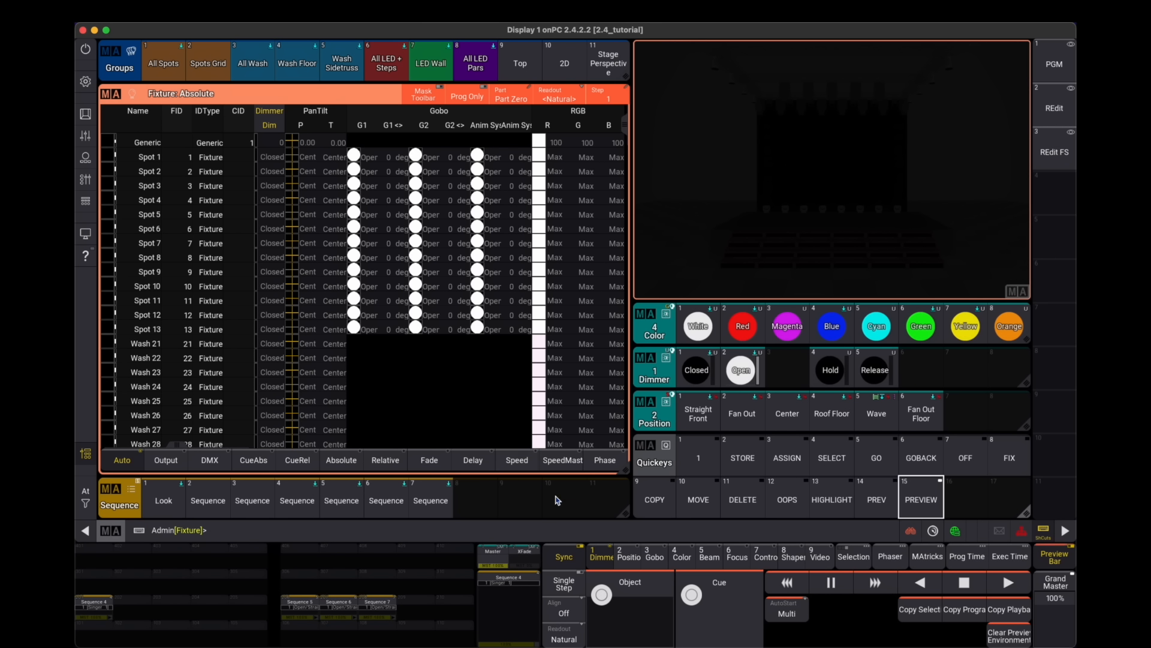
left_click(918, 494)
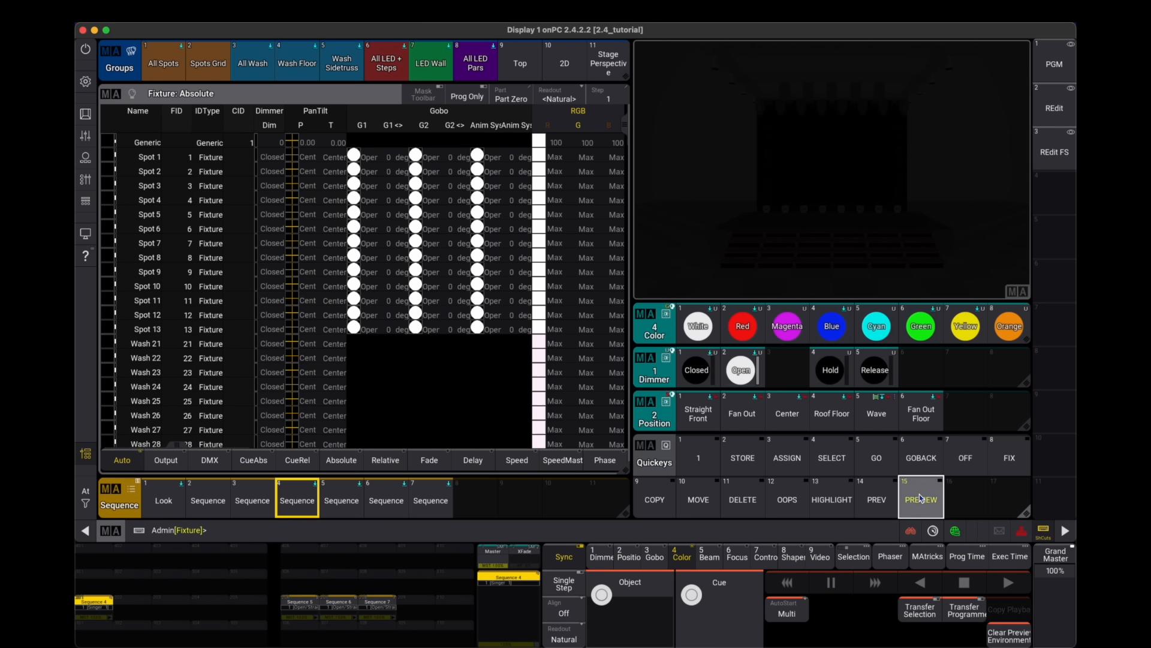
left_click(918, 494)
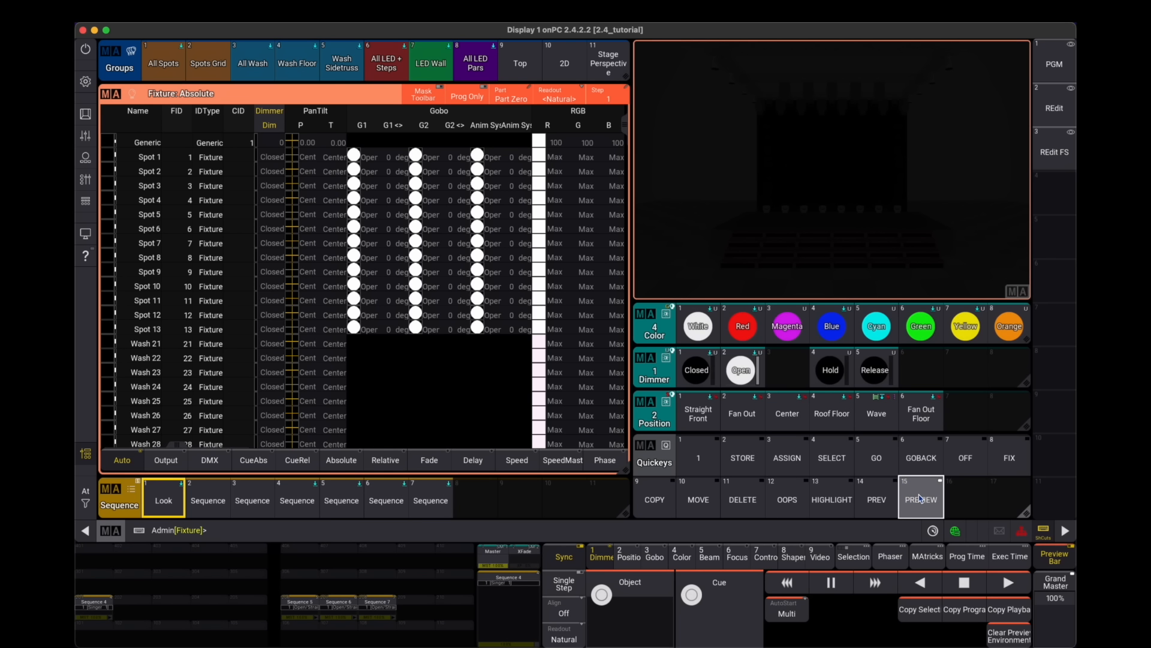
left_click(920, 498)
left_click(972, 461)
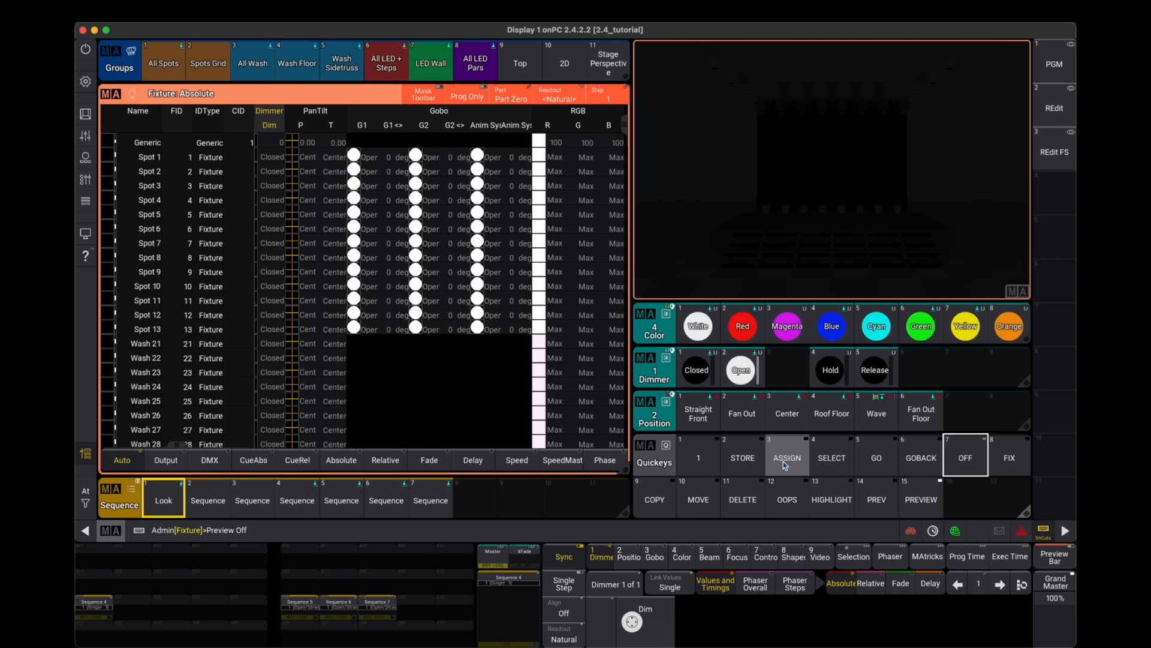
key("Return")
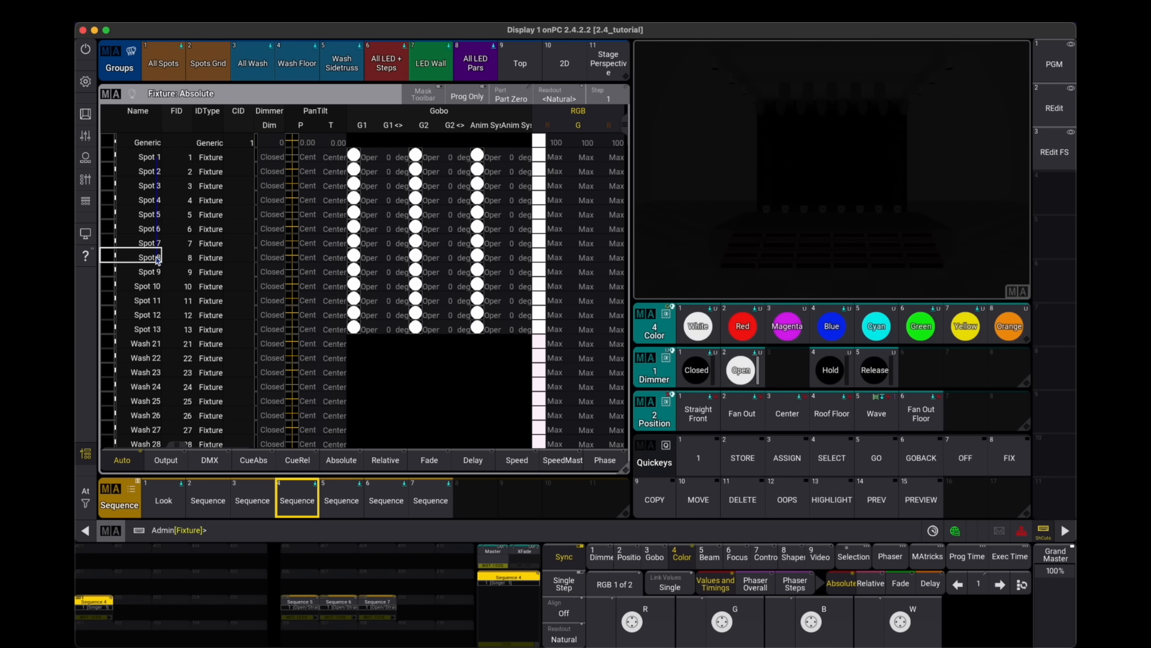
- Apply Open and Red presets to Spots 1 to 8, tilt them to about -36 and fan their pan about ±50
left_click(741, 372)
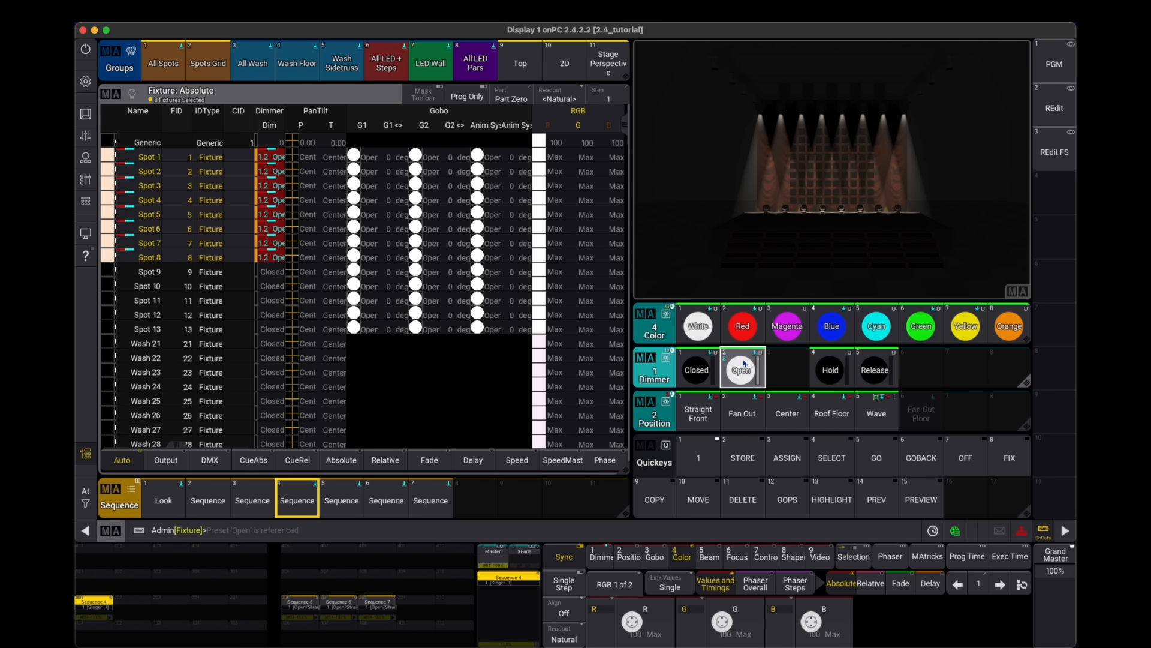
left_click(744, 327)
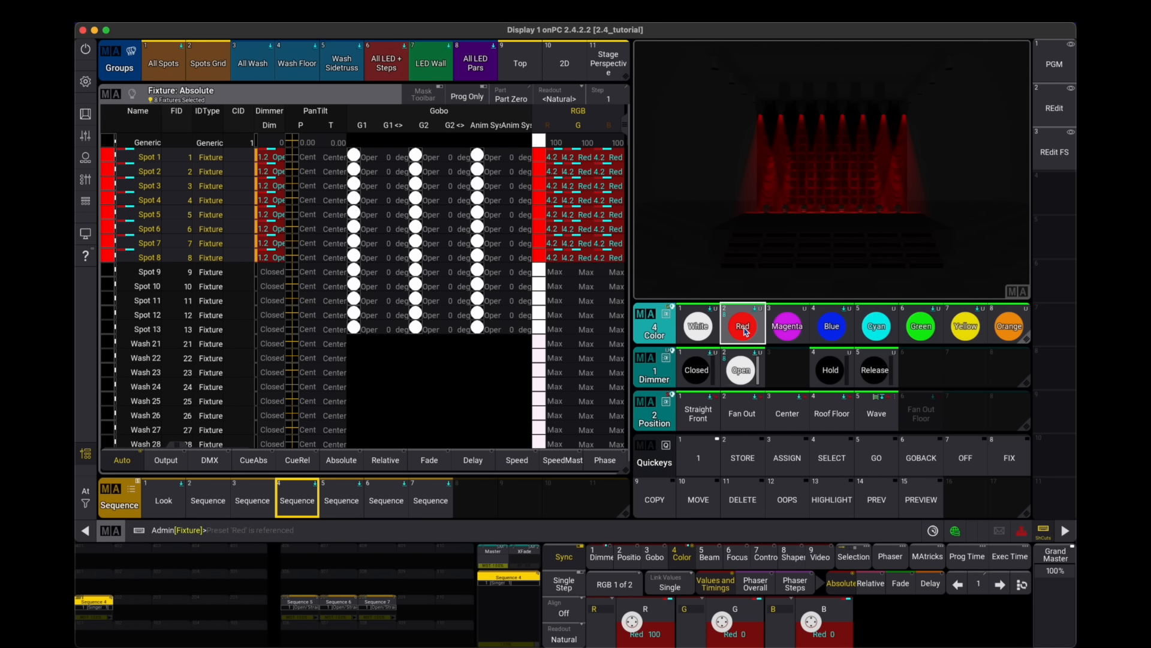
left_click(627, 556)
scroll(722, 627, "down", 3)
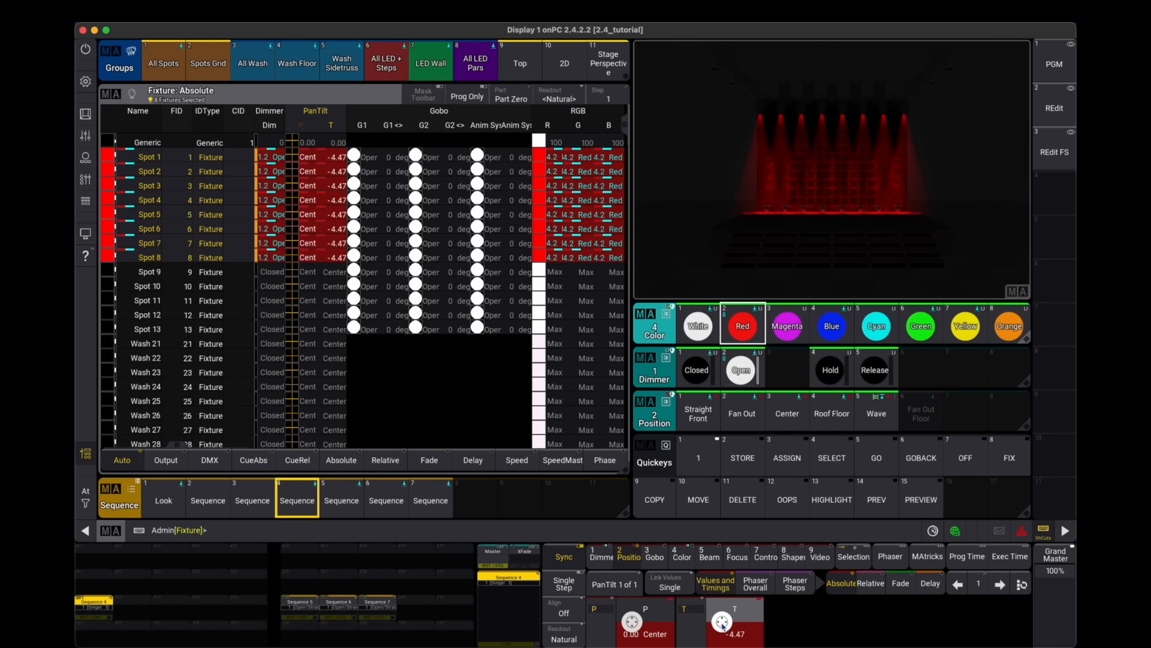
scroll(722, 627, "down", 5)
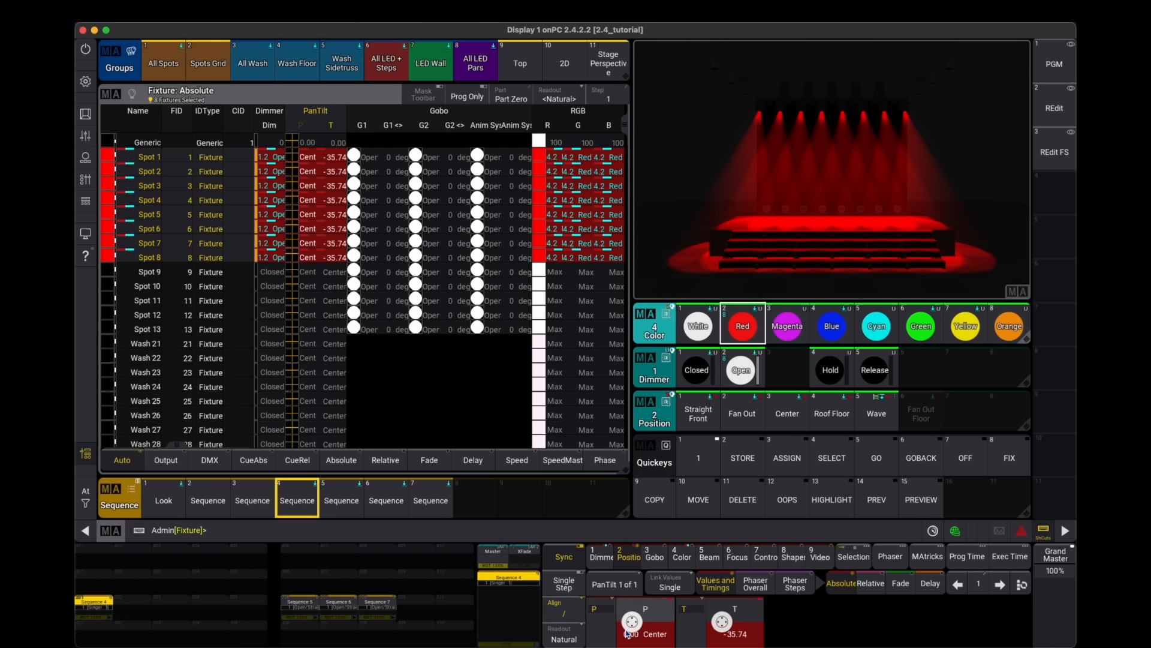
scroll(631, 633, "down", 10)
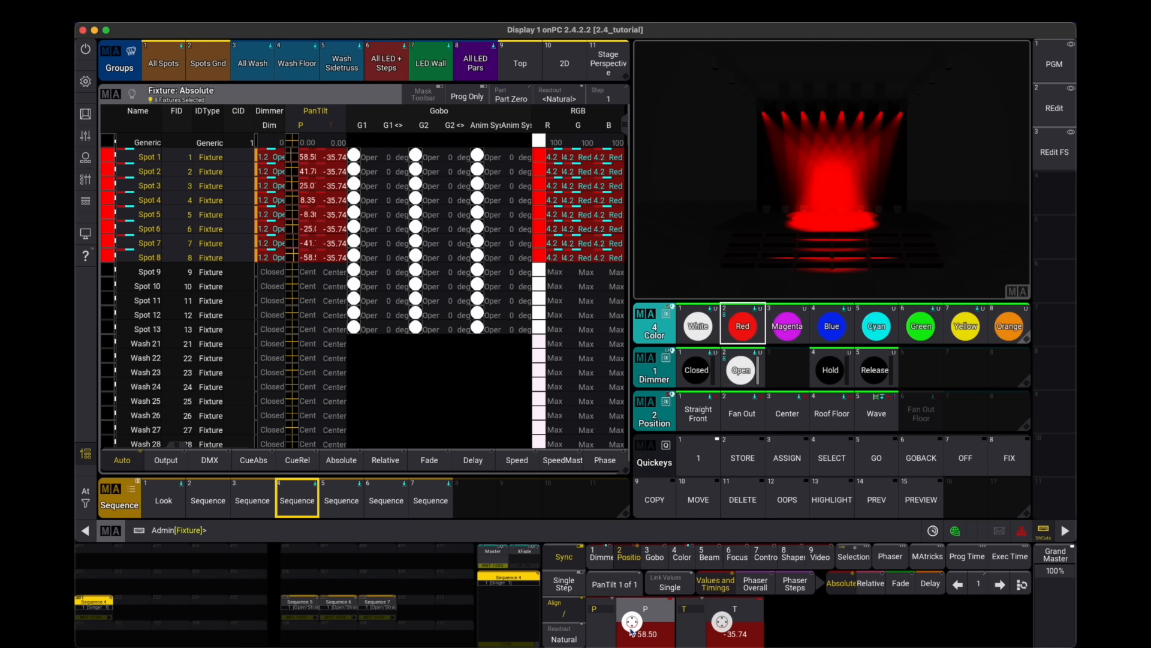
scroll(631, 630, "up", 3)
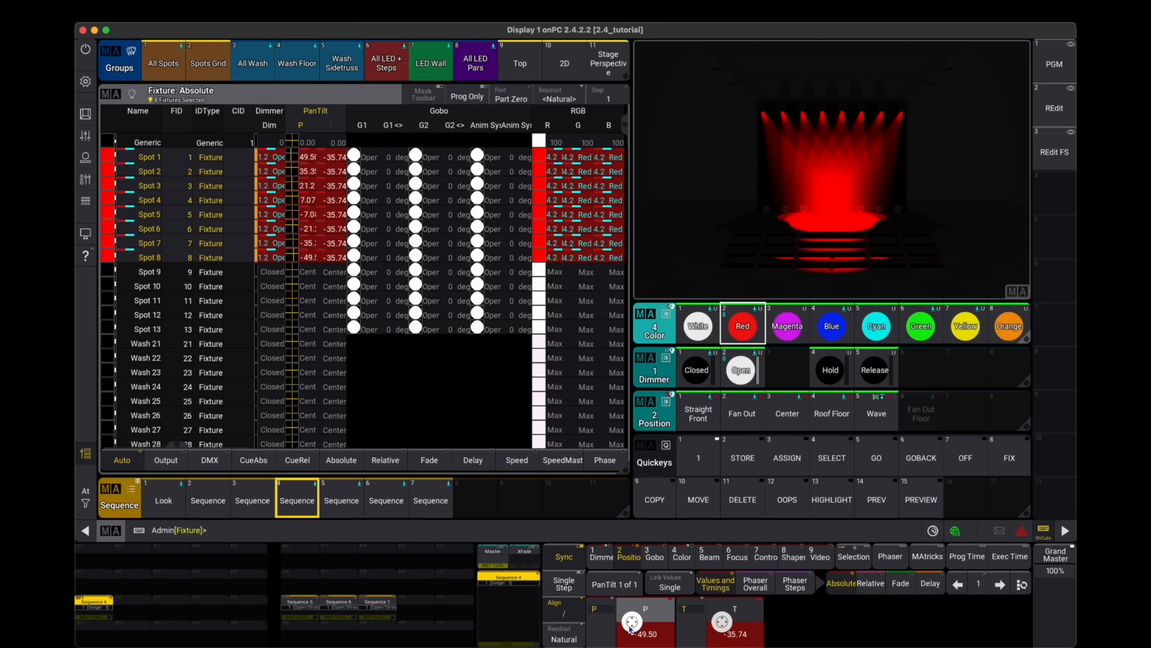
left_click(603, 557)
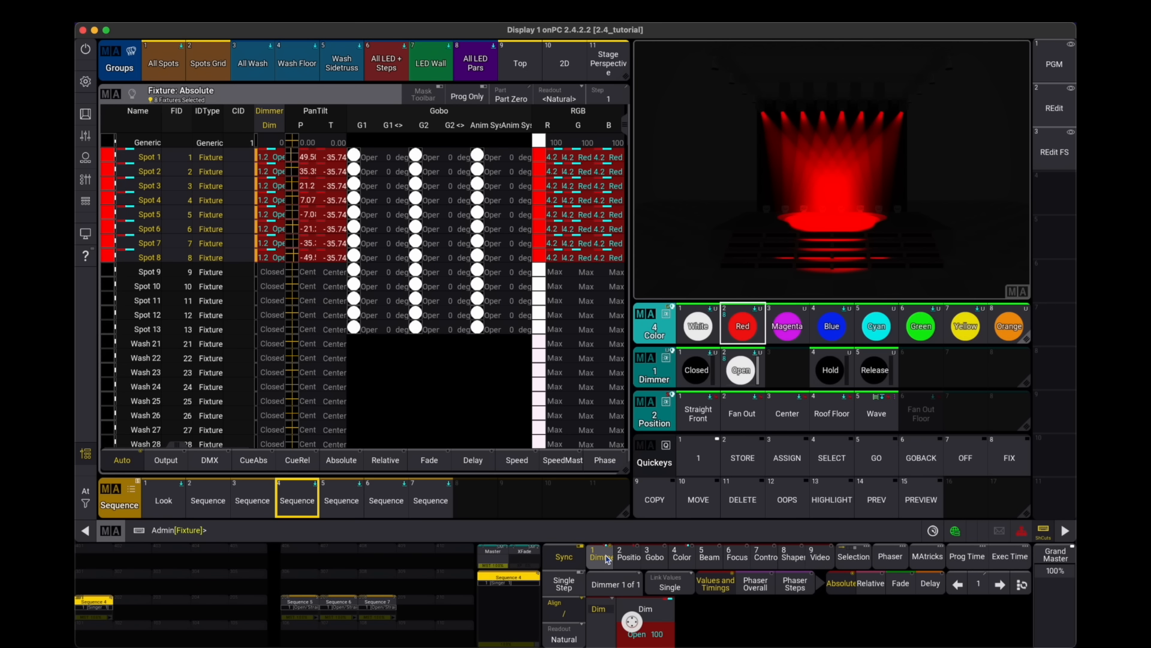
- Try switching the spots off with the OFF quickey and undo it
left_click(974, 459)
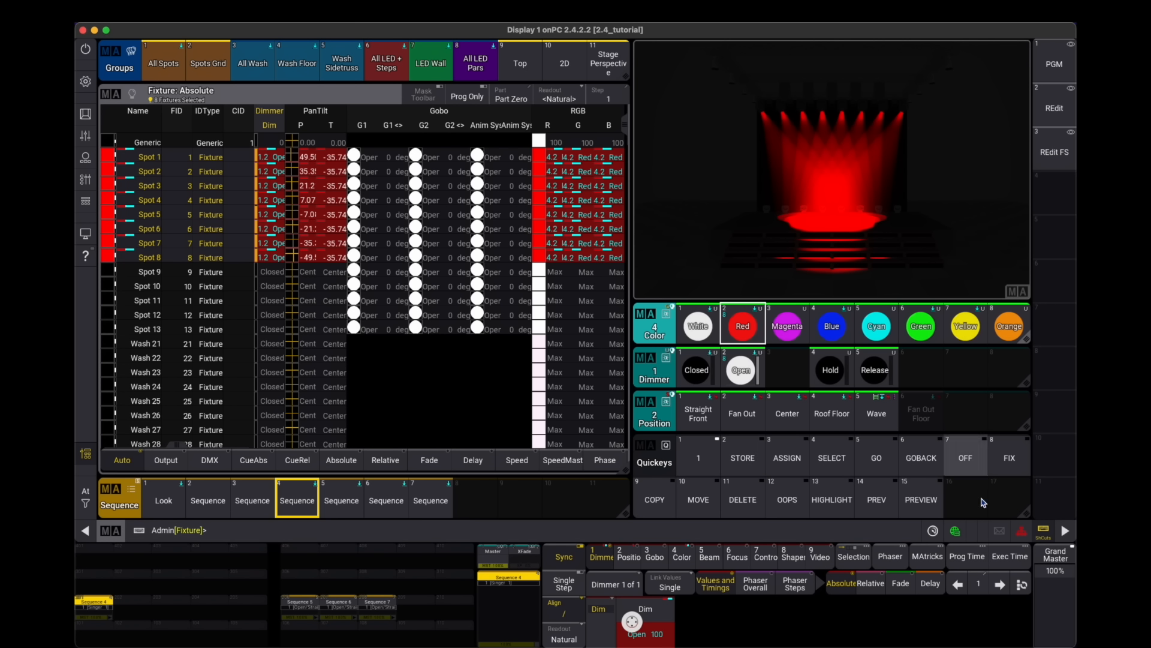
key("Return")
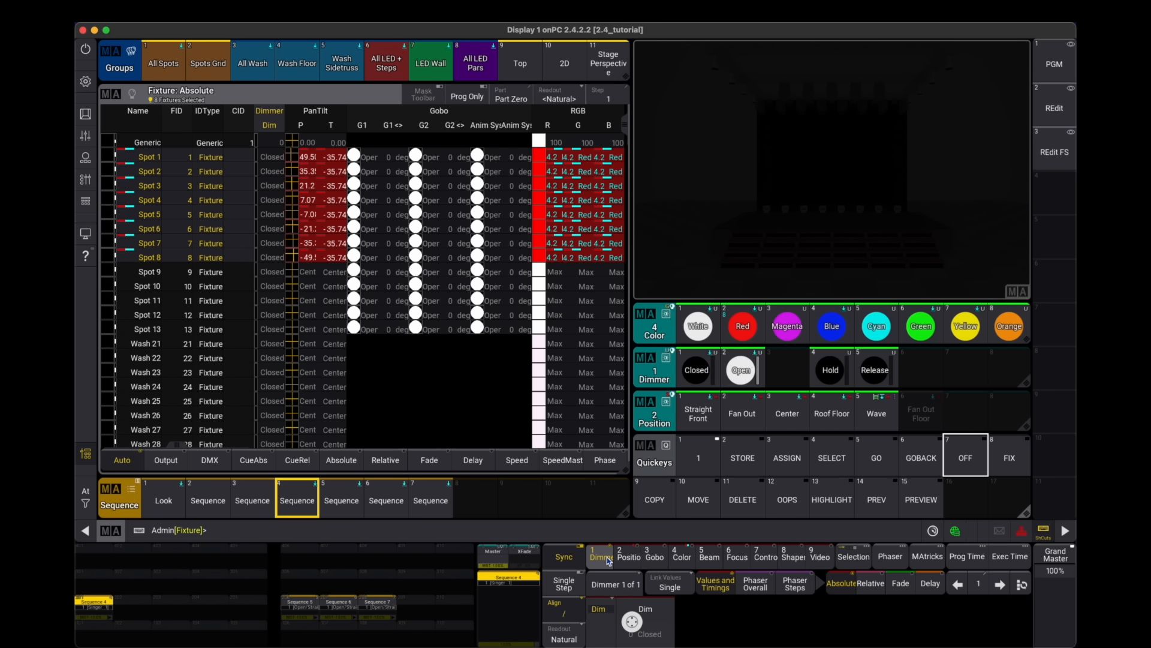
key("ctrl+z")
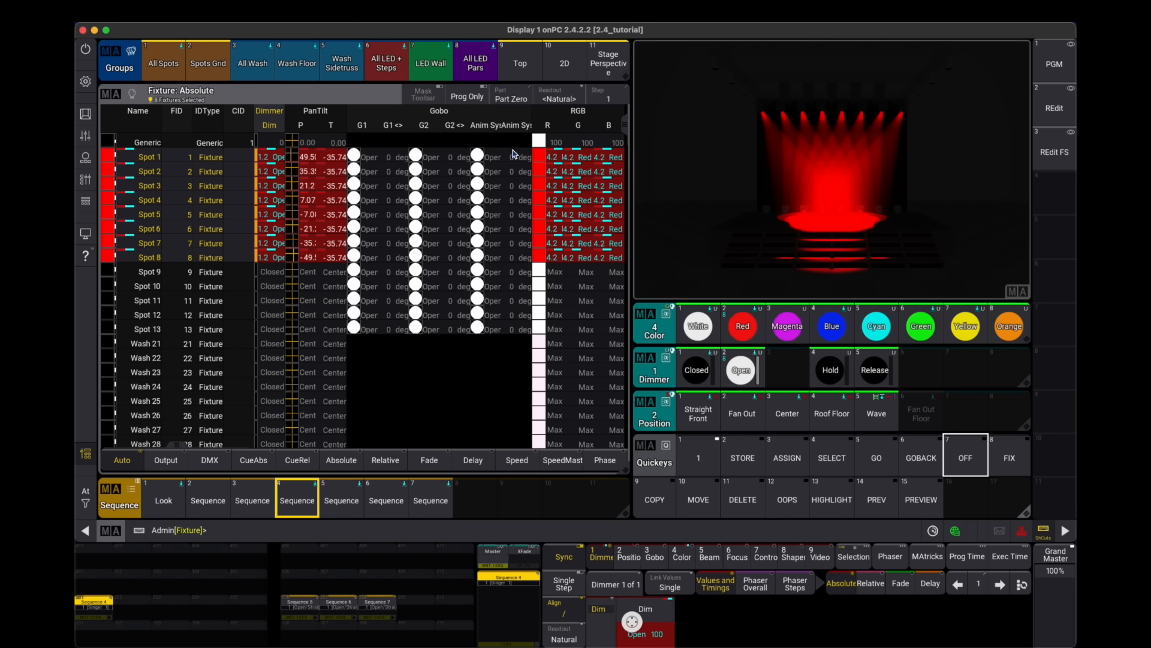
- Enter the Deactivate command from the command section
left_click(93, 113)
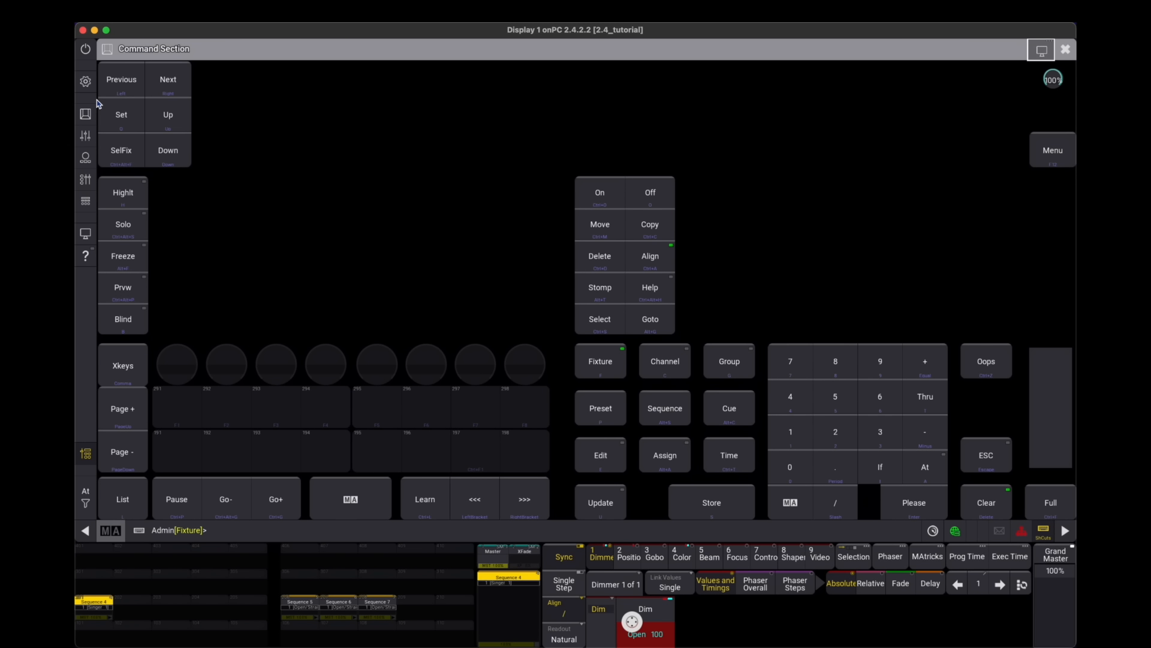
left_click(790, 502)
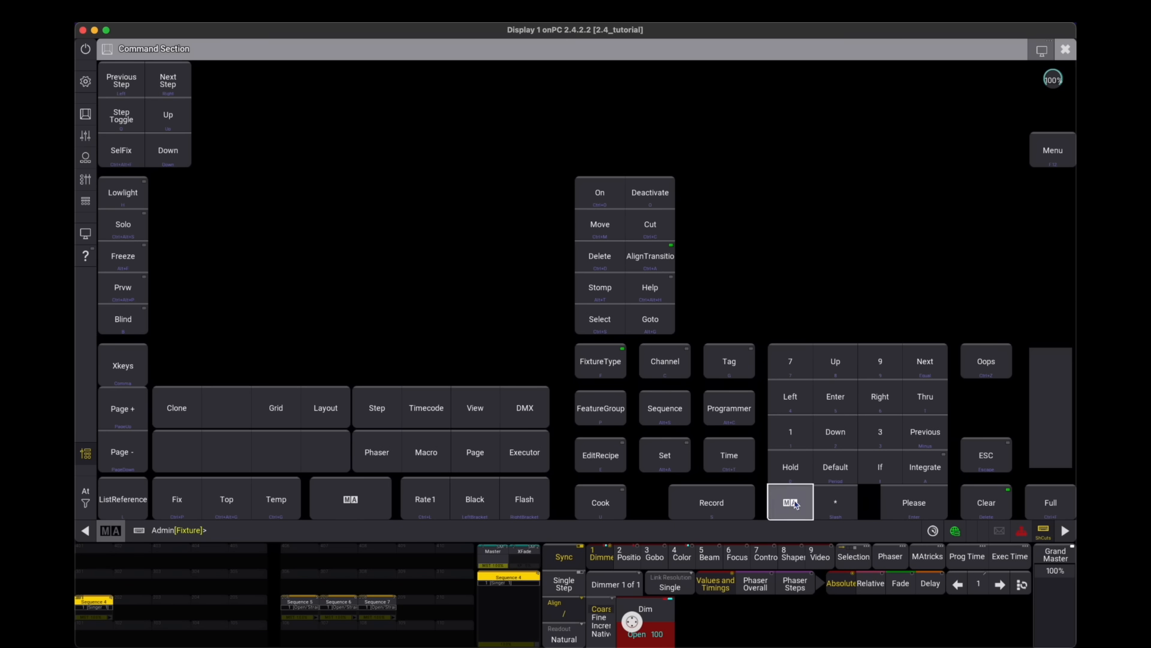
left_click(651, 197)
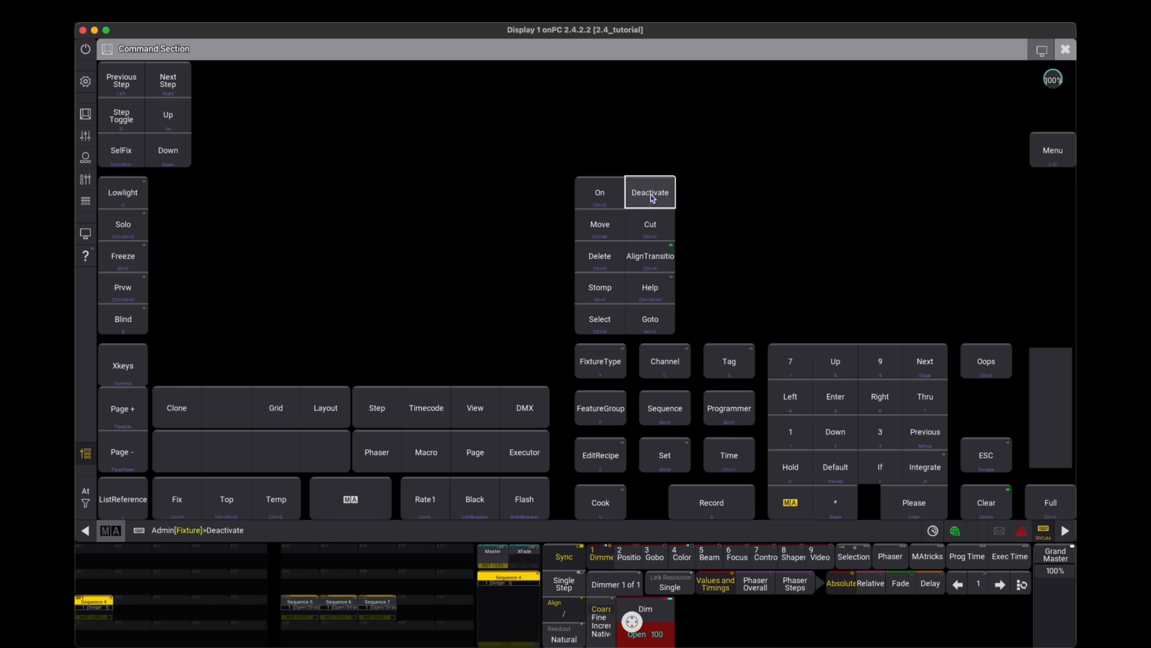
left_click(791, 502)
left_click(1070, 57)
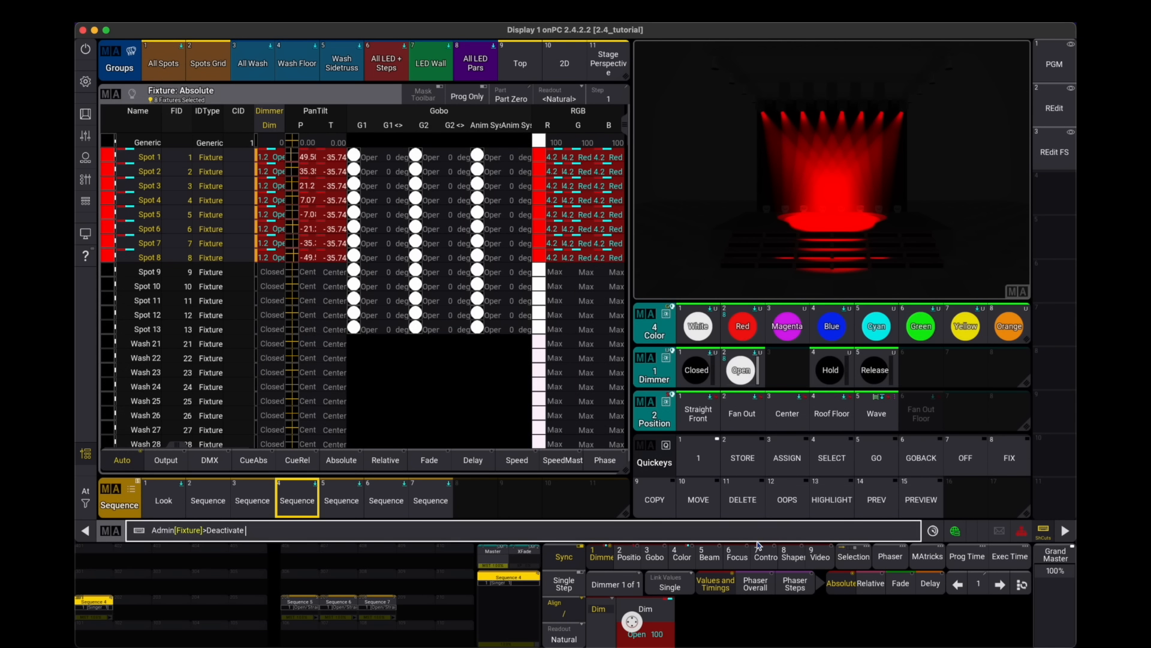
- Store sequences onto the first three executors of page 2 and undo all three stores
left_click(607, 562)
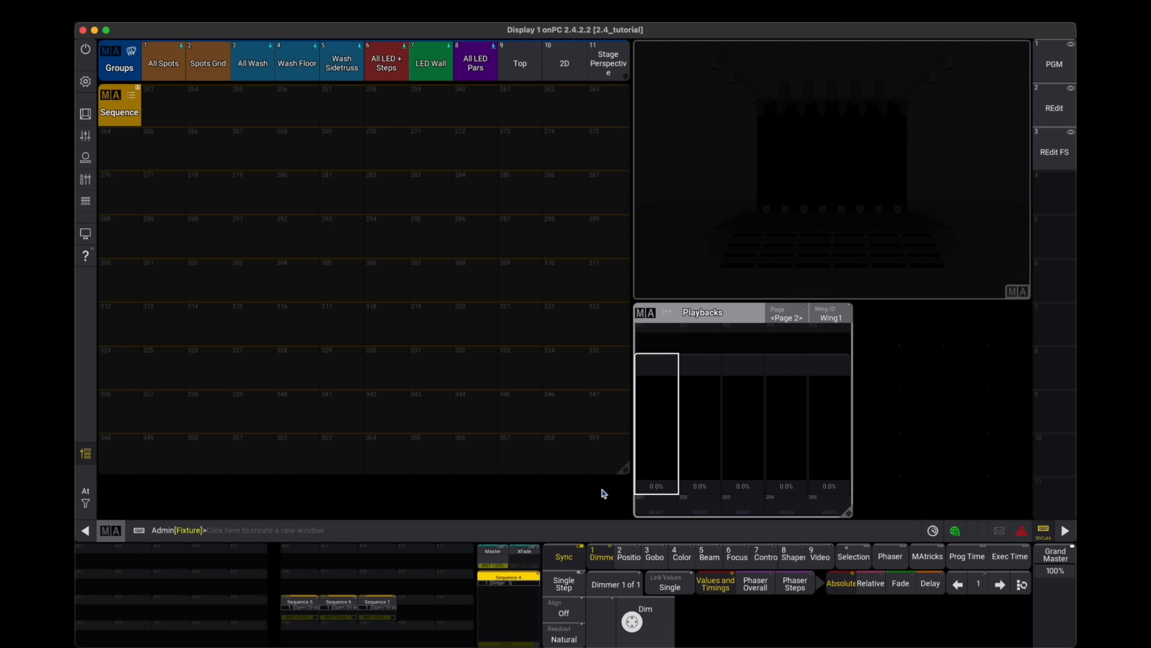
left_click(663, 509)
left_click(698, 509)
left_click(746, 511)
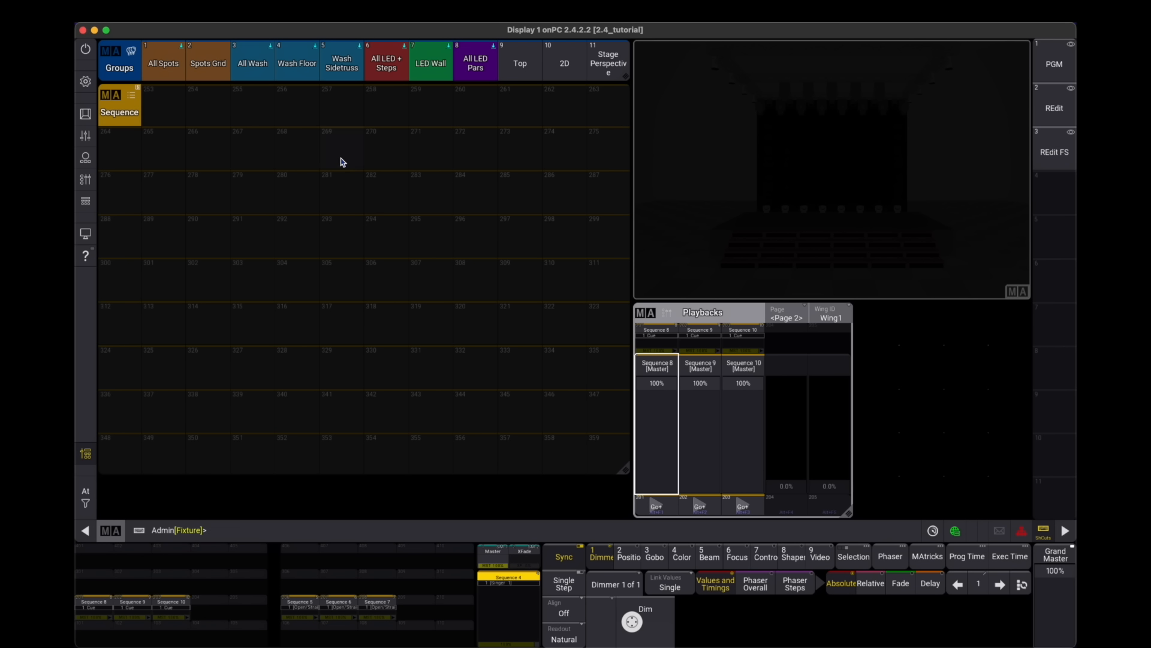
scroll(360, 269, "up", 10)
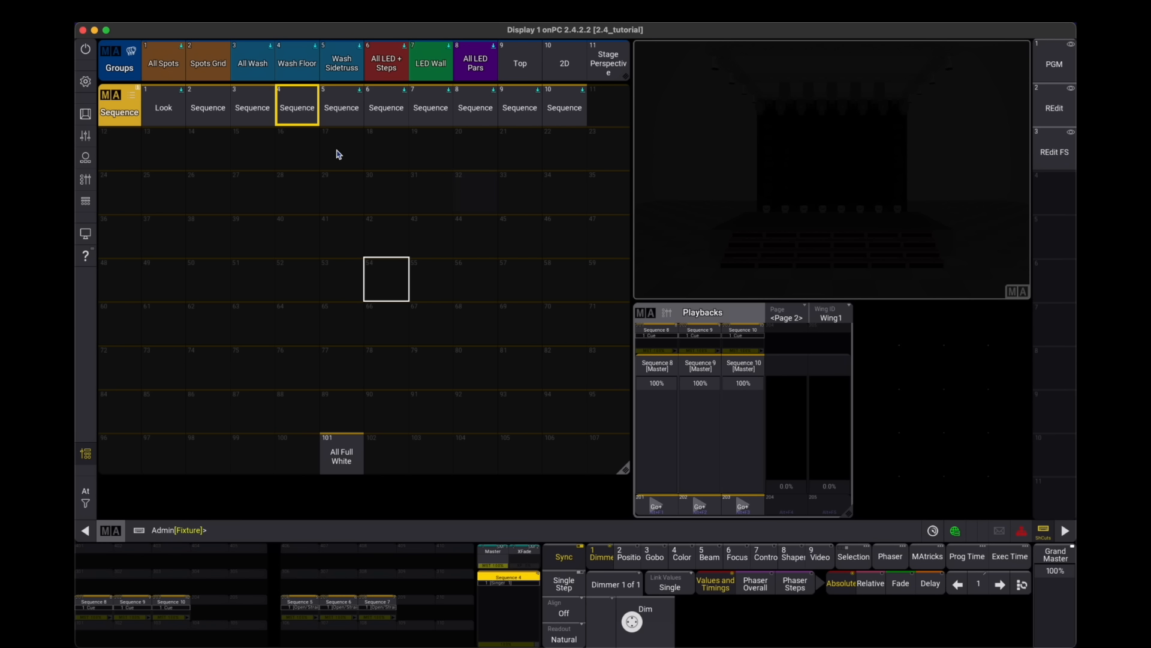
scroll(396, 346, "down", 3)
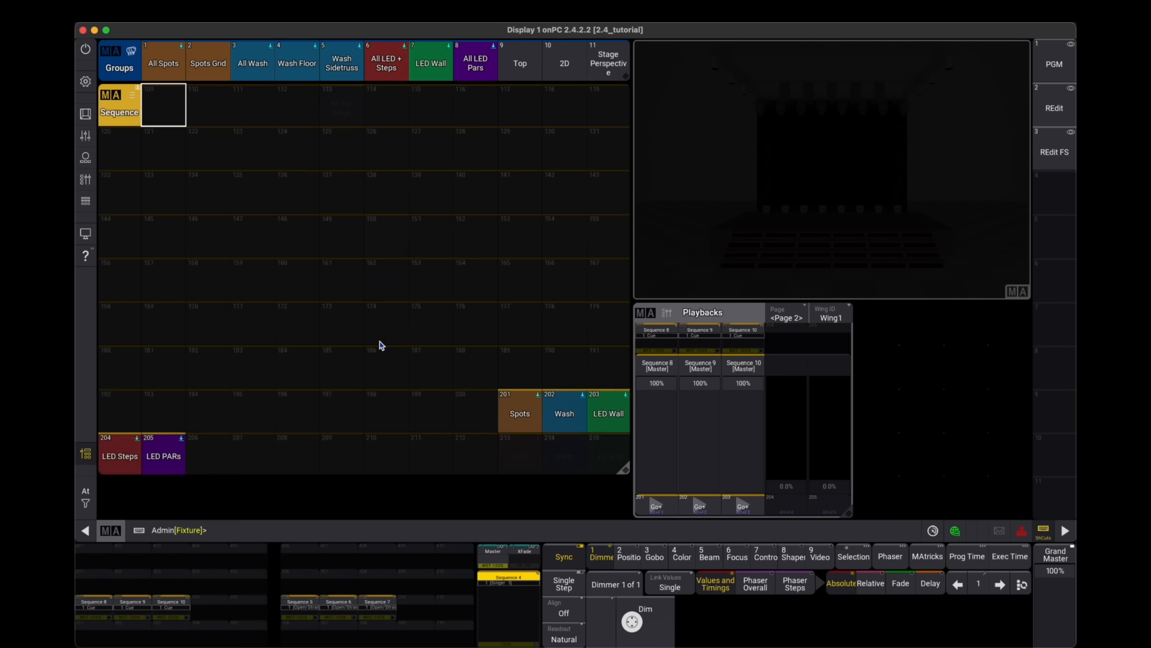
scroll(379, 340, "down", 4)
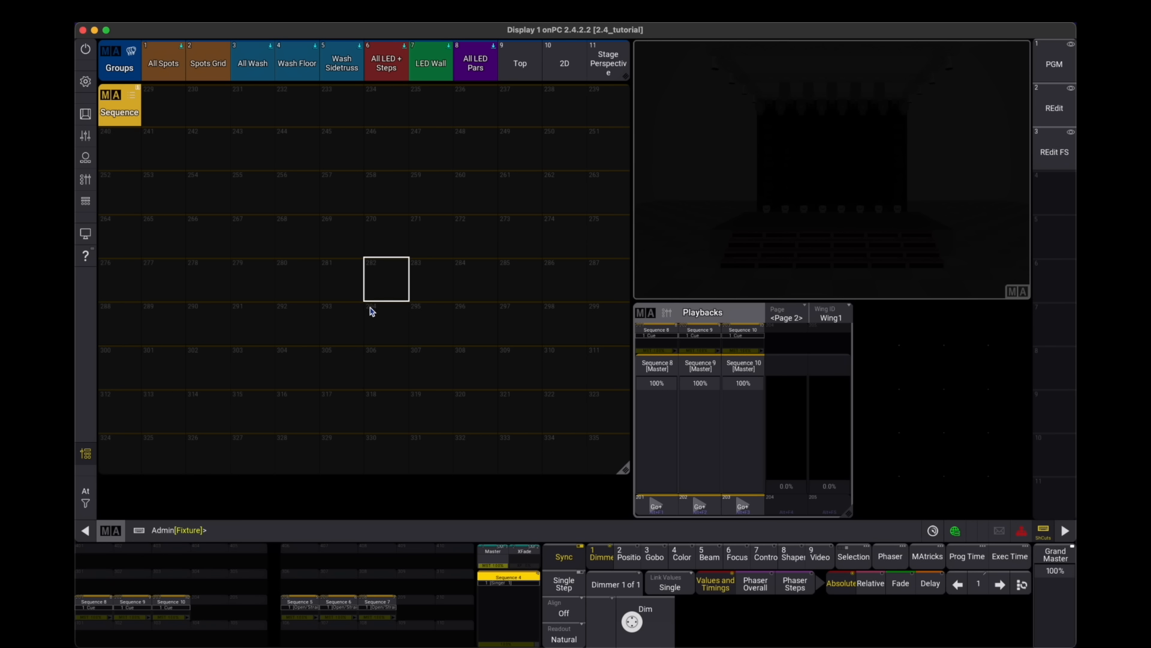
key("ctrl+z")
key("ctrl+z")
key("ctrl+z")
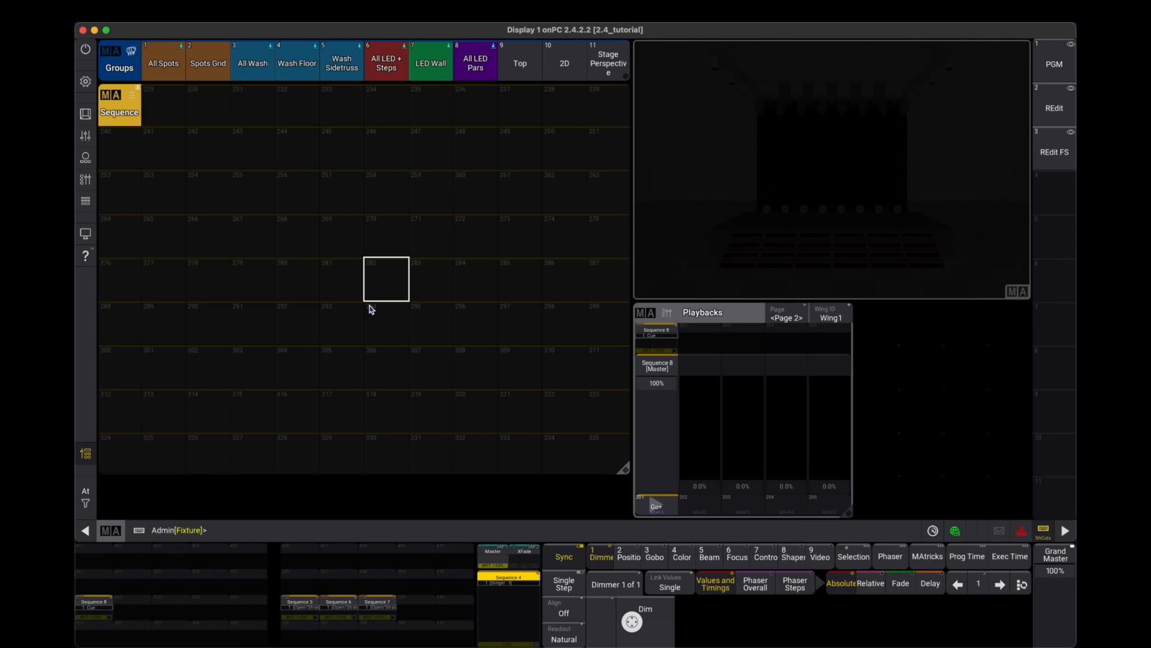
- Set the Sequence pool's first index to 276
left_click(108, 98)
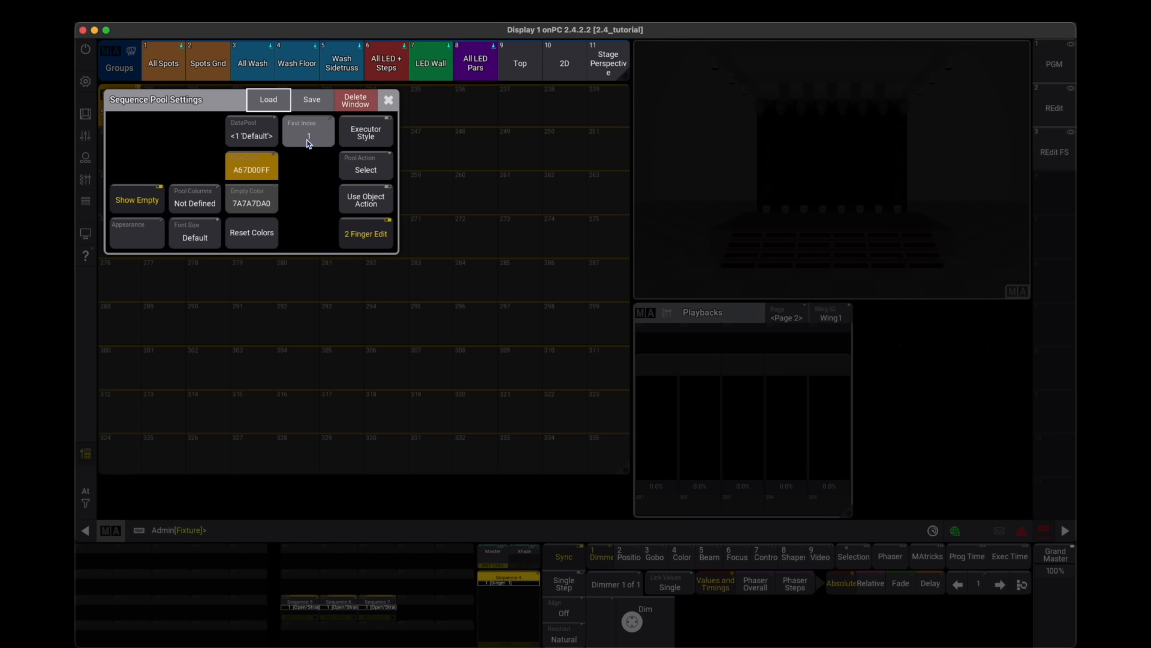
left_click_drag(209, 115, 394, 177)
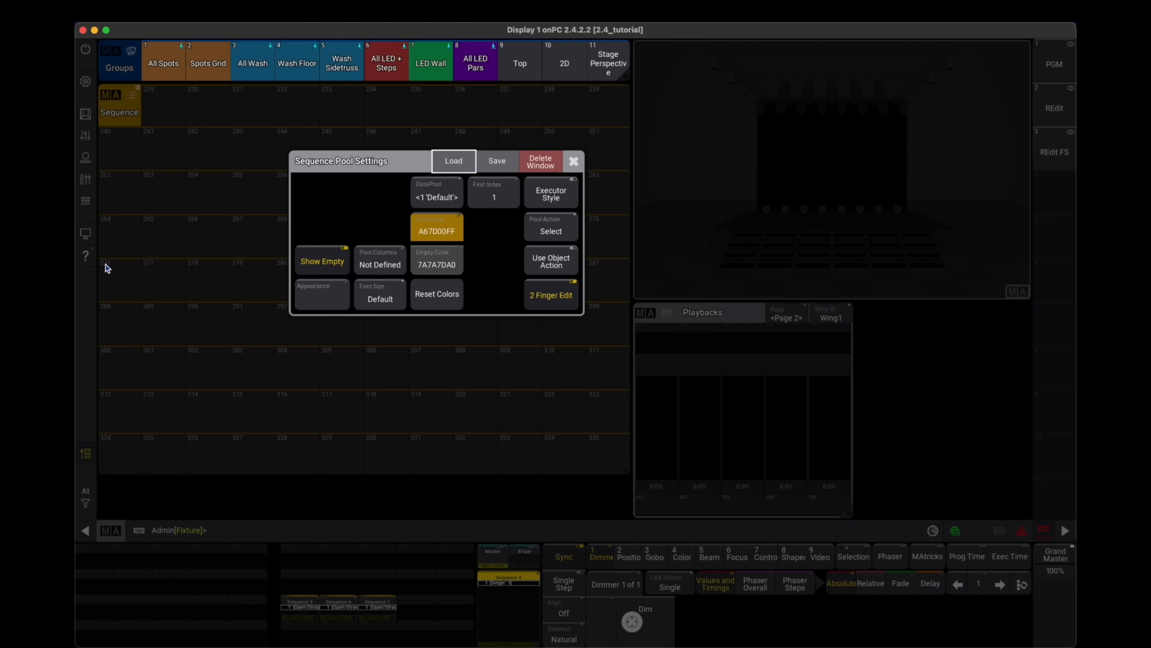
left_click(496, 202)
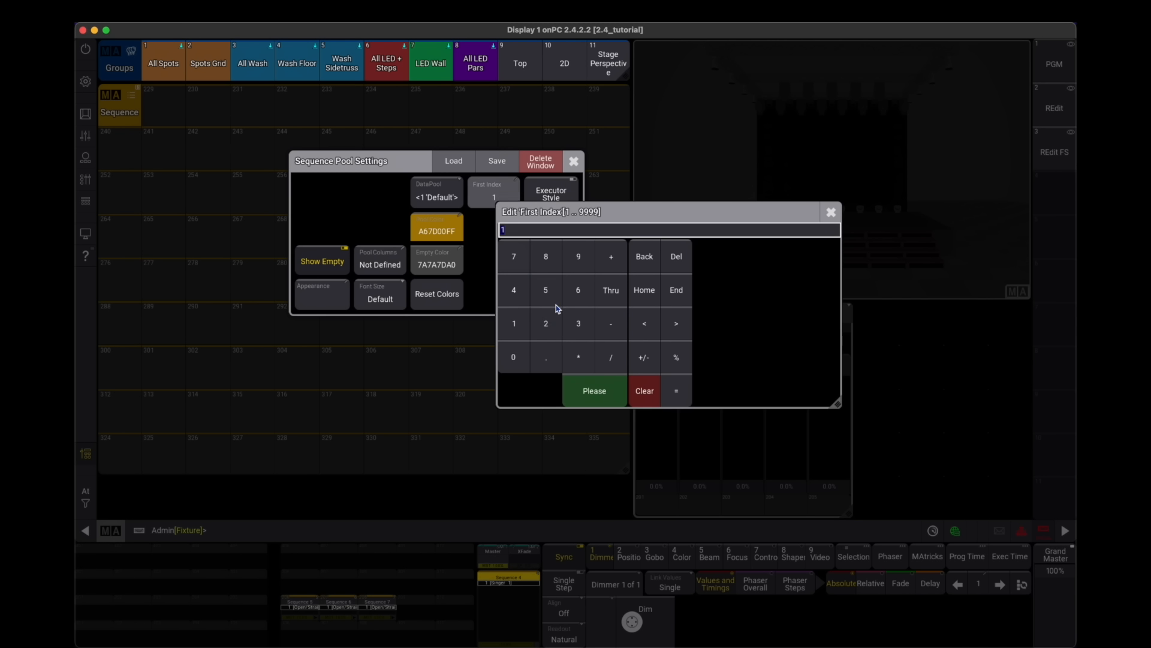
left_click(546, 324)
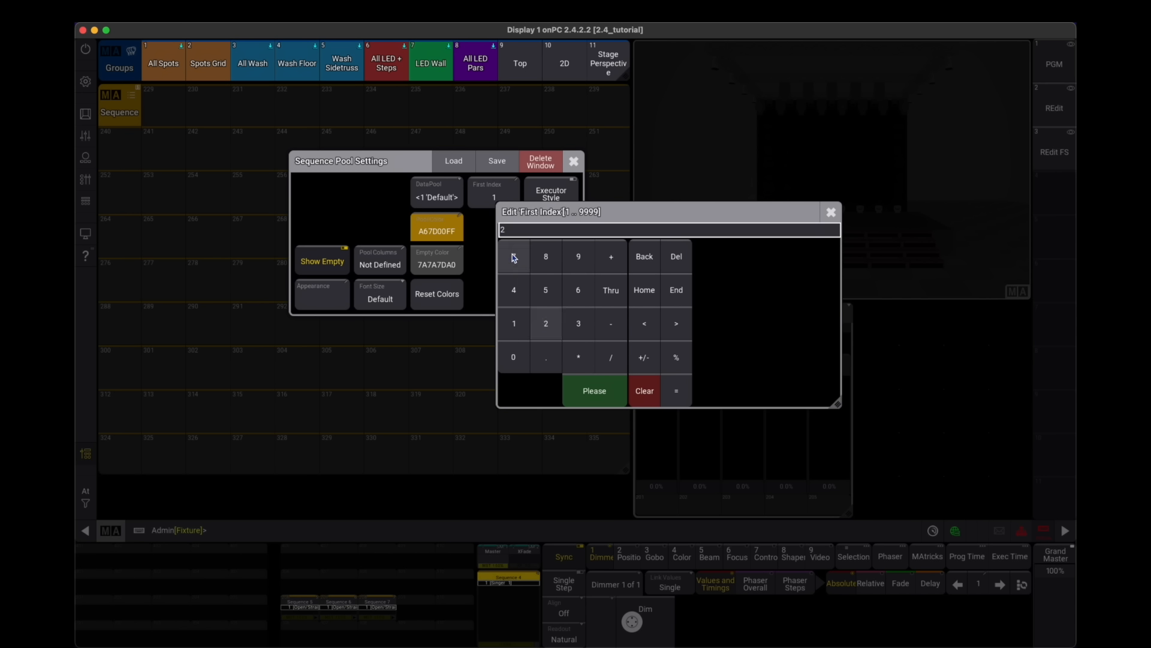
left_click(514, 257)
left_click(578, 290)
left_click(594, 391)
left_click(573, 162)
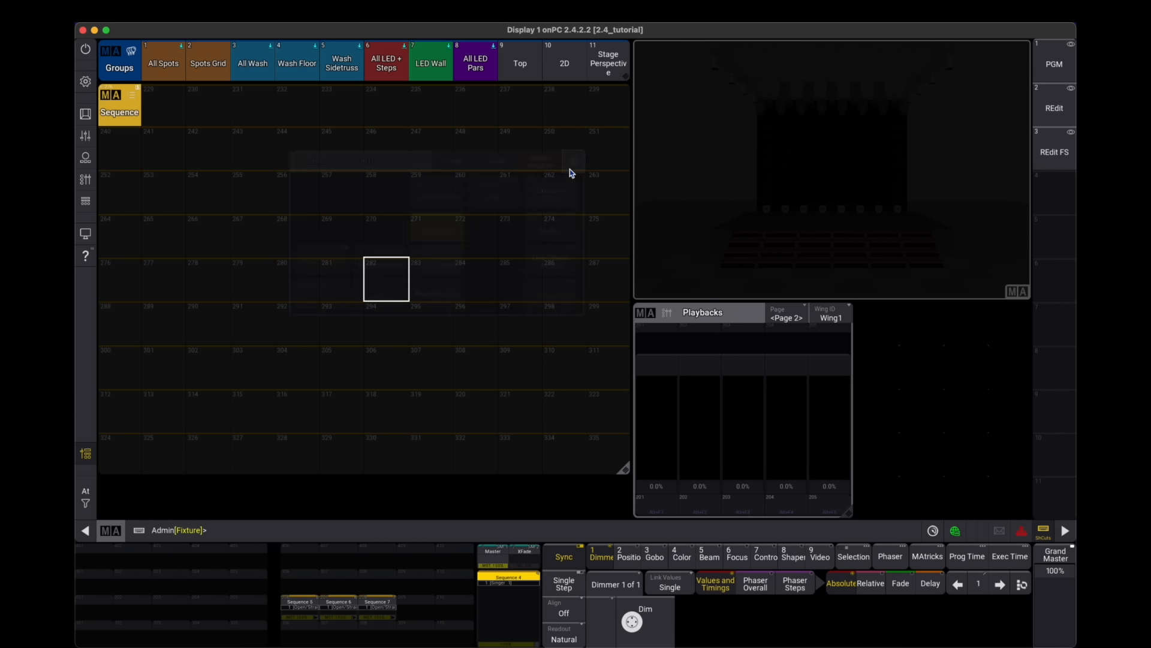
- Store new sequences onto the first three executors of page 2 and check the Sequence pool settings
left_click(656, 508)
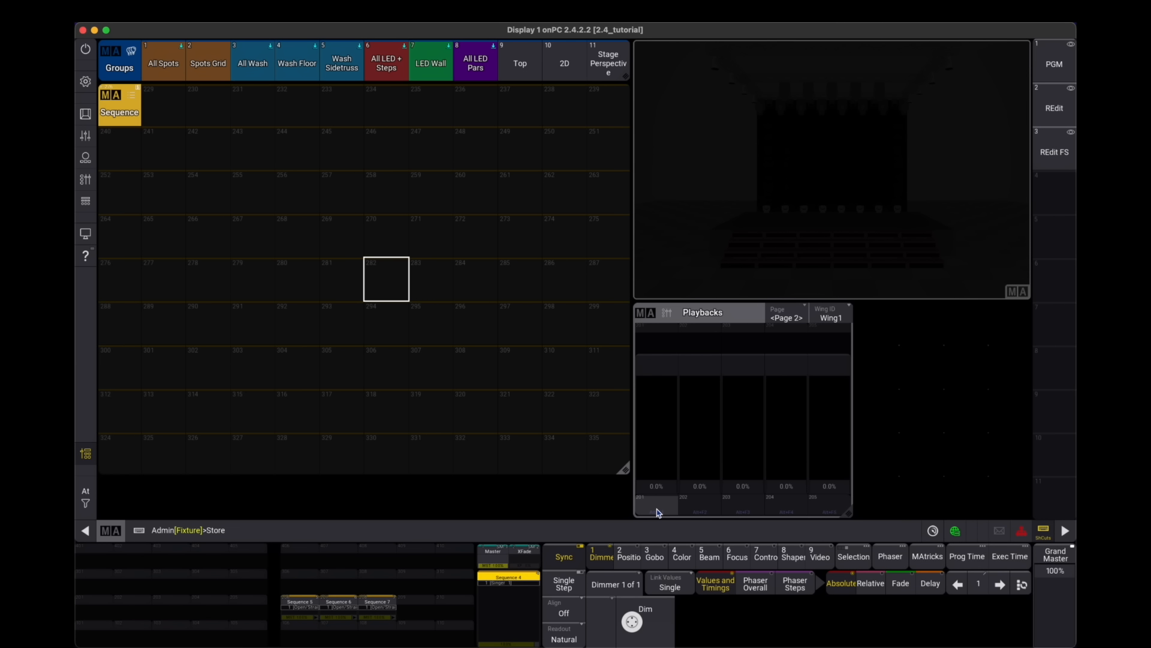
left_click(707, 509)
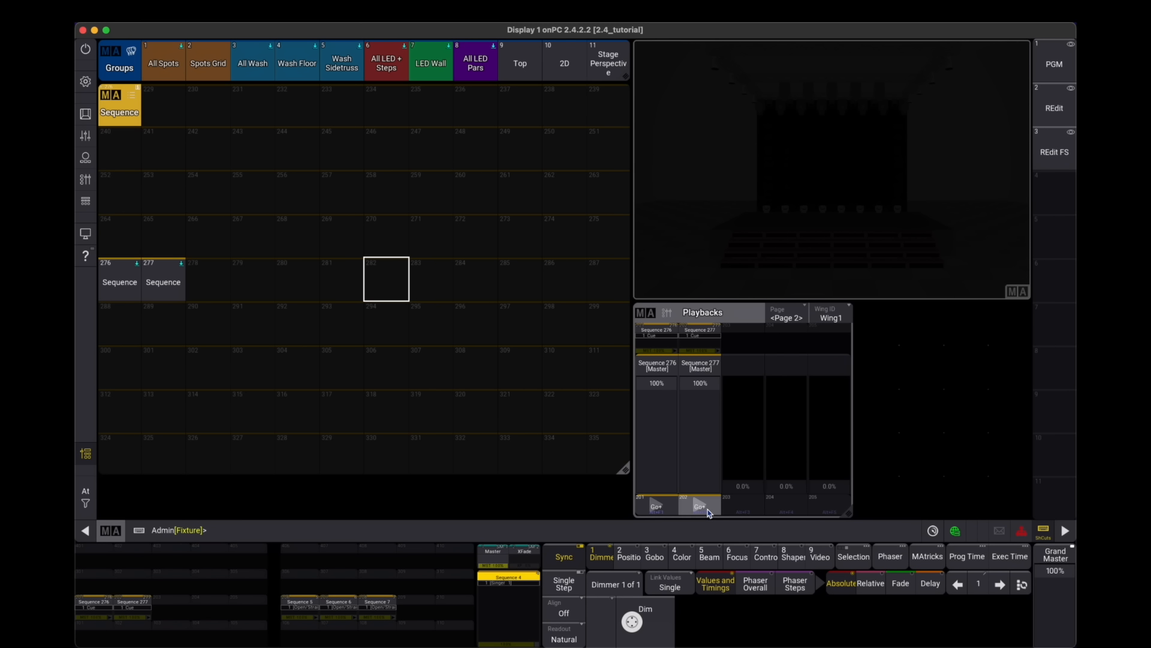
left_click(743, 509)
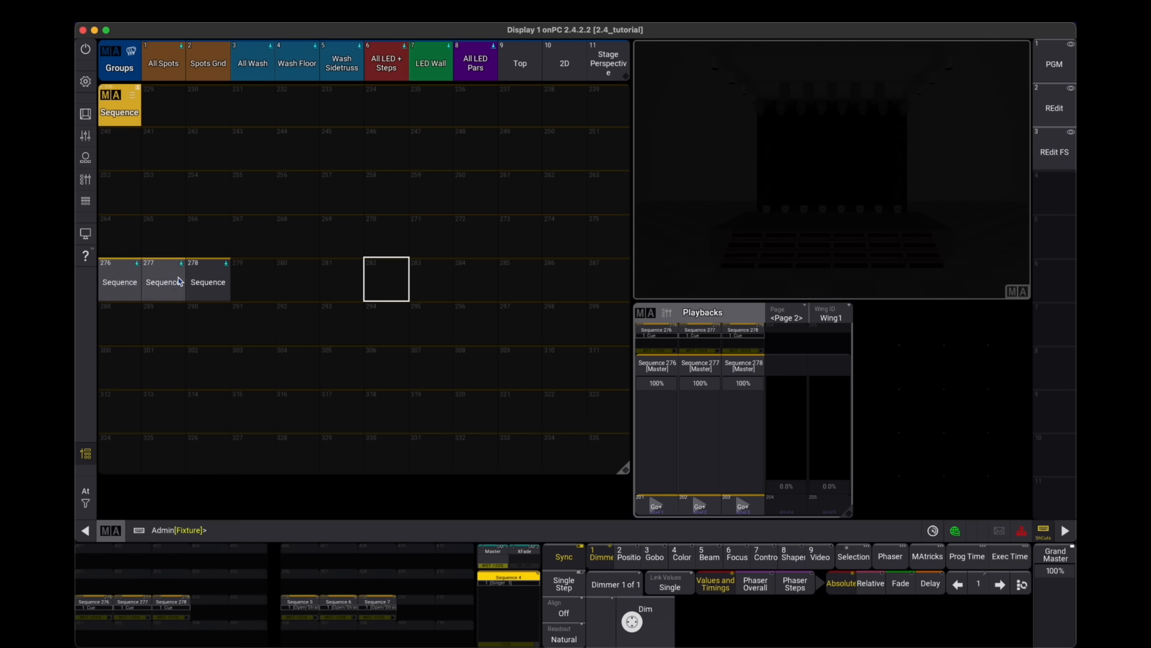
left_click(112, 96)
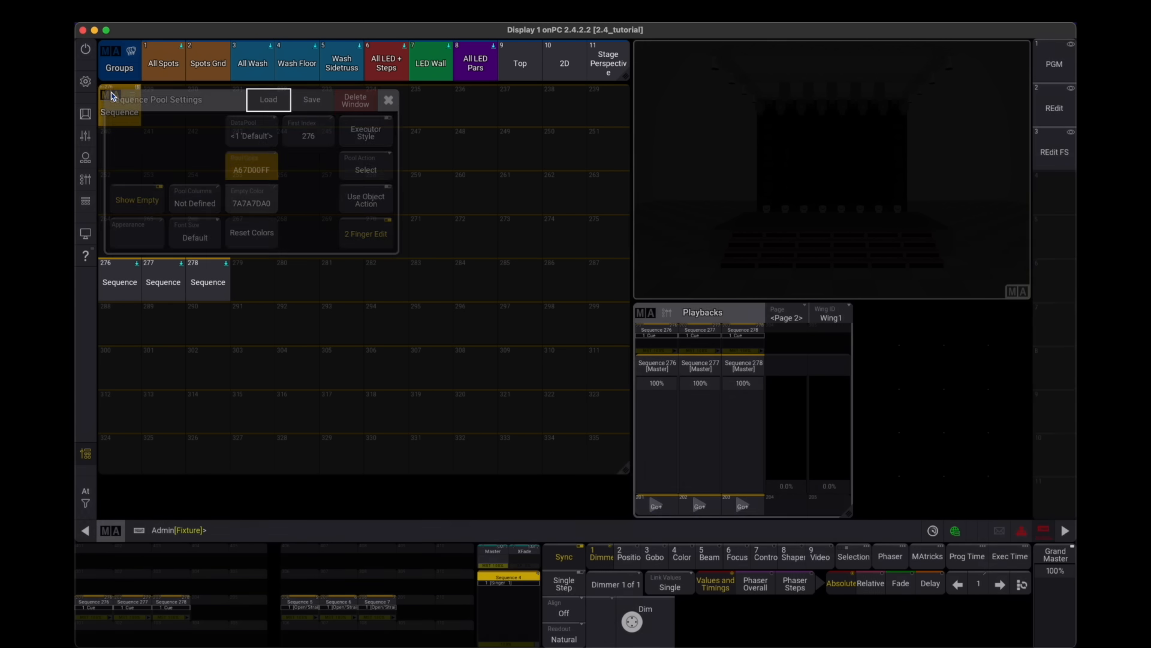
left_click(389, 100)
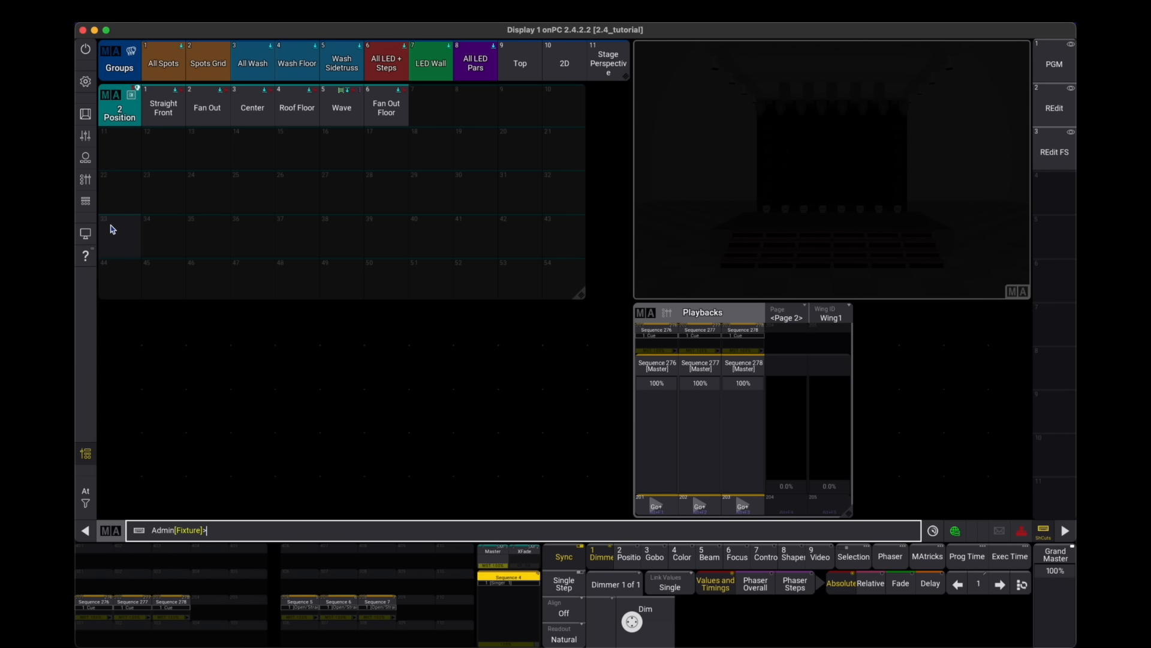
- Set the Position preset pool's first index to 33
left_click(115, 98)
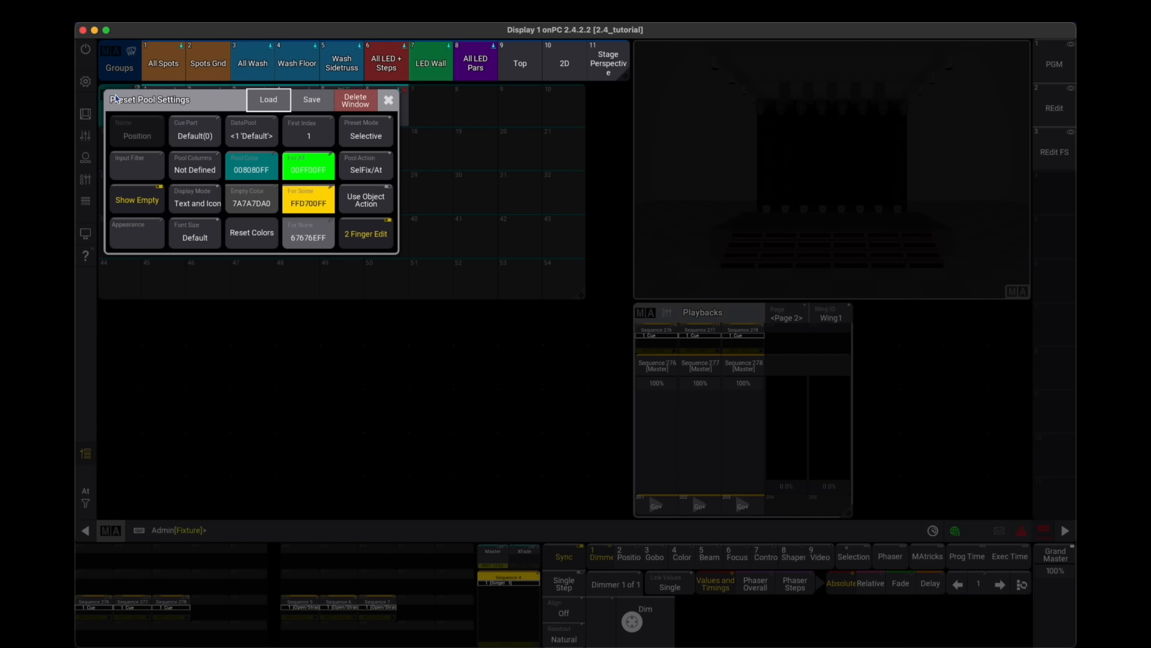
left_click(309, 133)
left_click(390, 264)
left_click(391, 264)
left_click(405, 328)
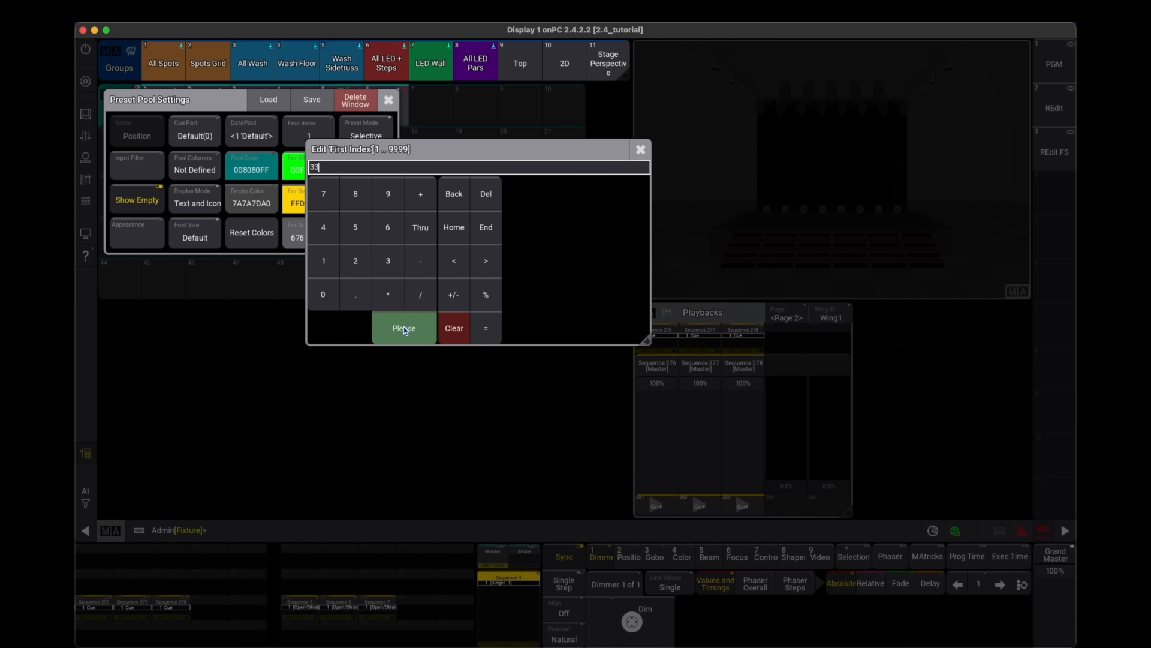
left_click(388, 99)
- Store three new Position presets and call up presets 33 and 35
left_click(85, 113)
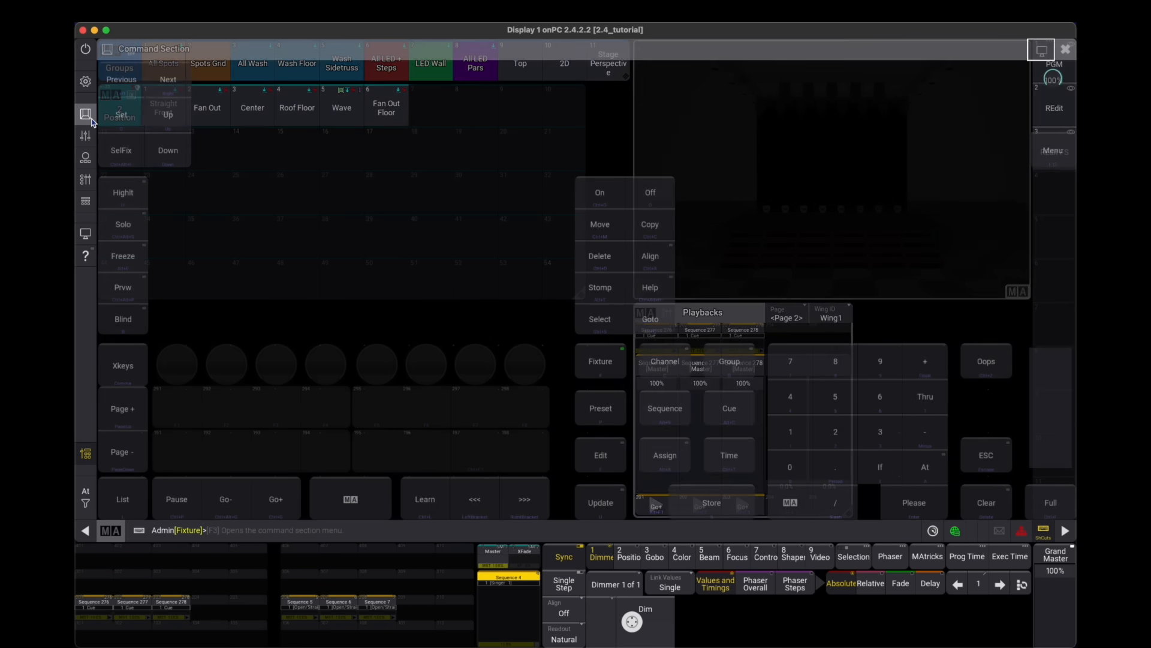
left_click(712, 501)
left_click(625, 405)
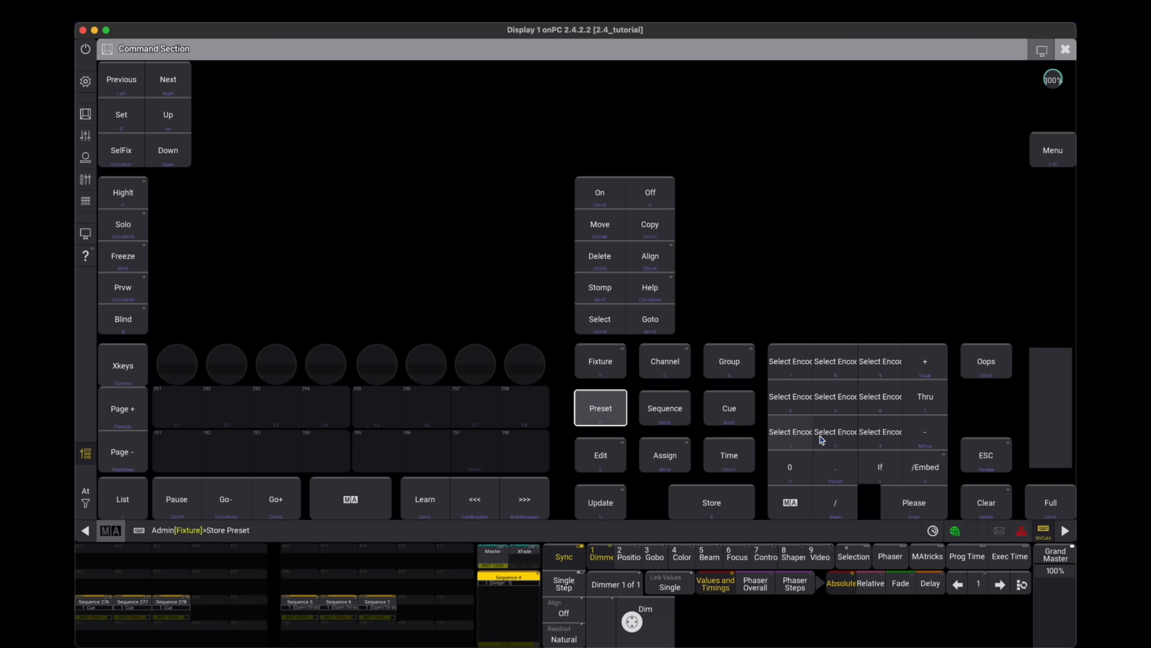
left_click(835, 432)
left_click(914, 502)
left_click(732, 502)
left_click(613, 403)
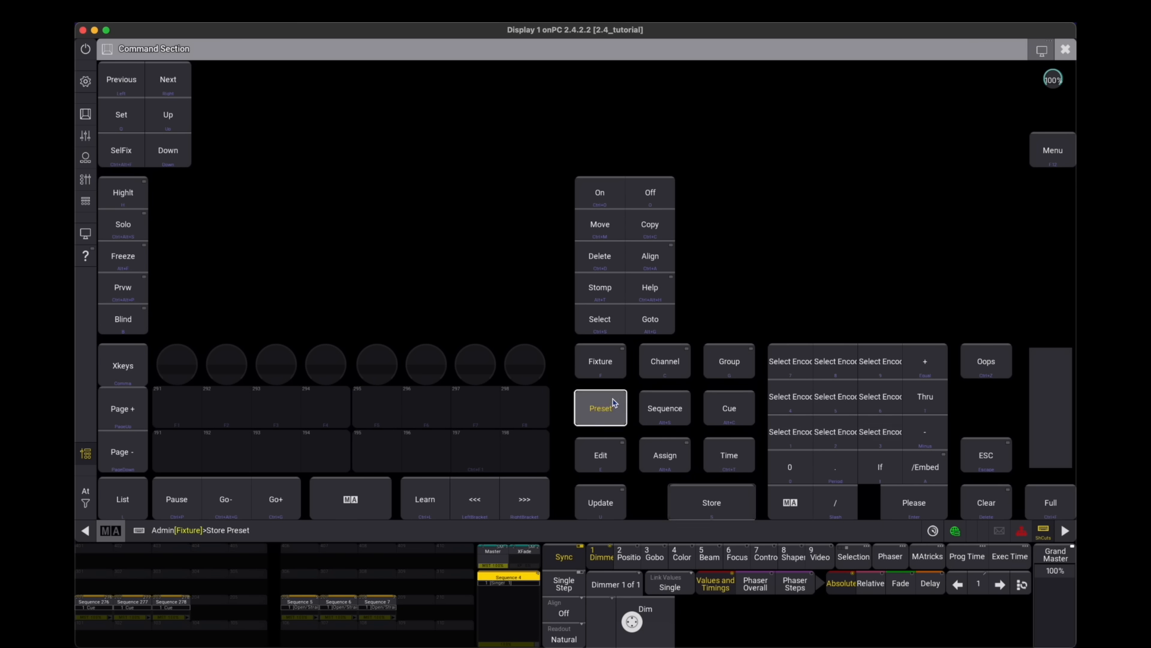
left_click(840, 433)
left_click(922, 506)
left_click(728, 514)
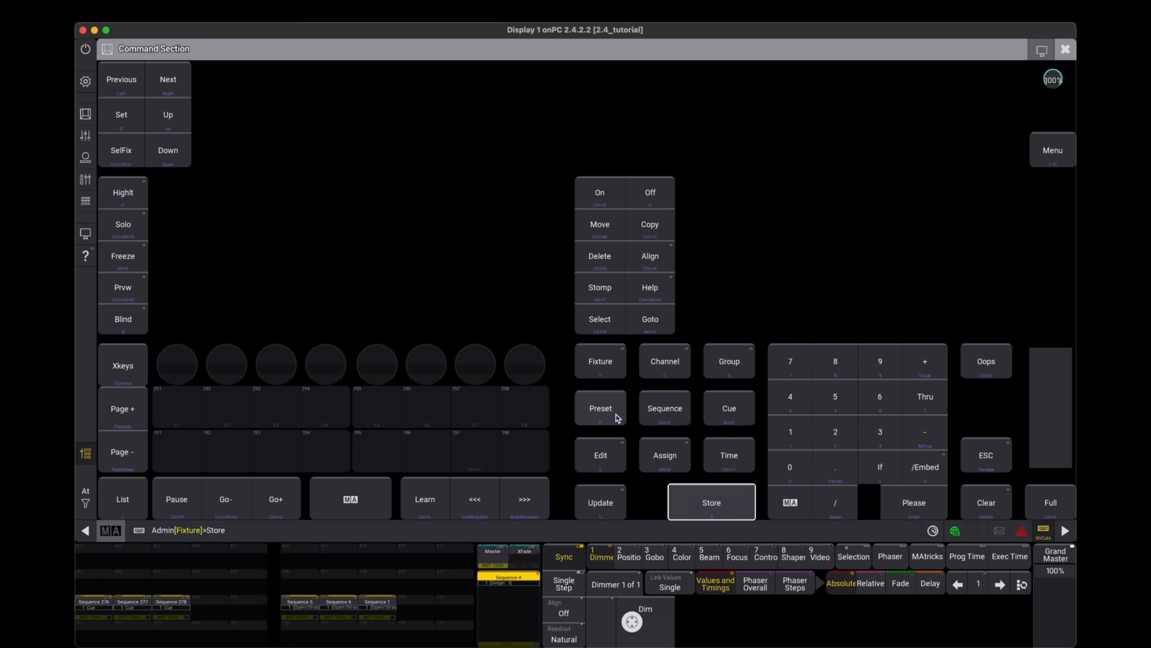
left_click(616, 412)
left_click(836, 431)
left_click(921, 509)
key("Escape")
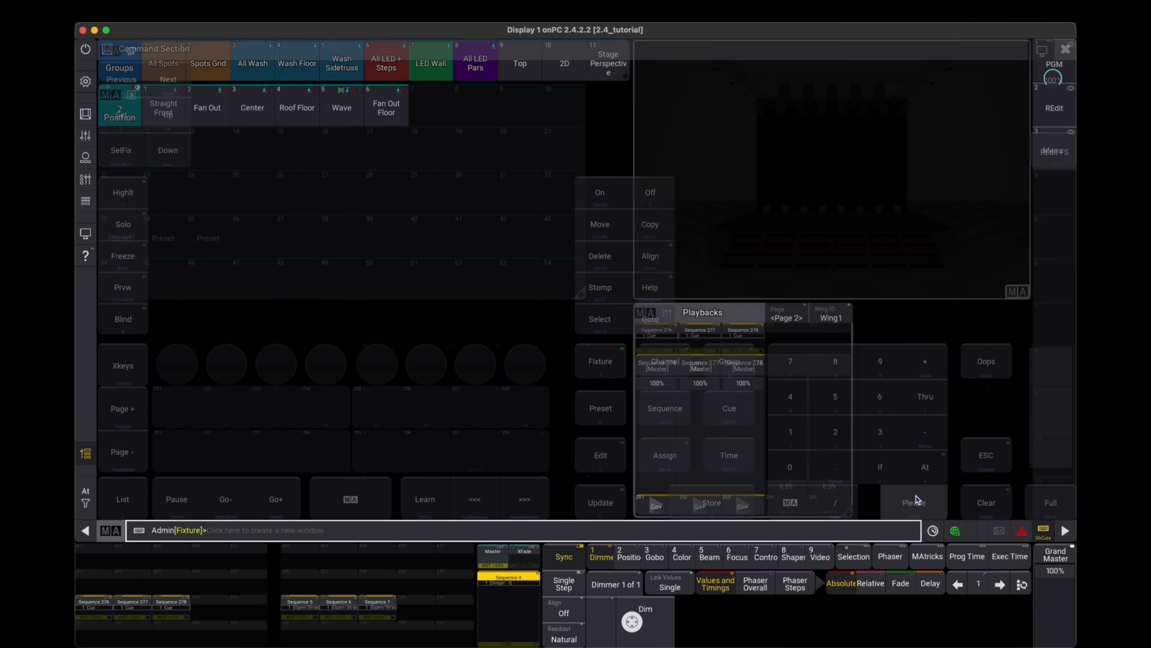
left_click(118, 218)
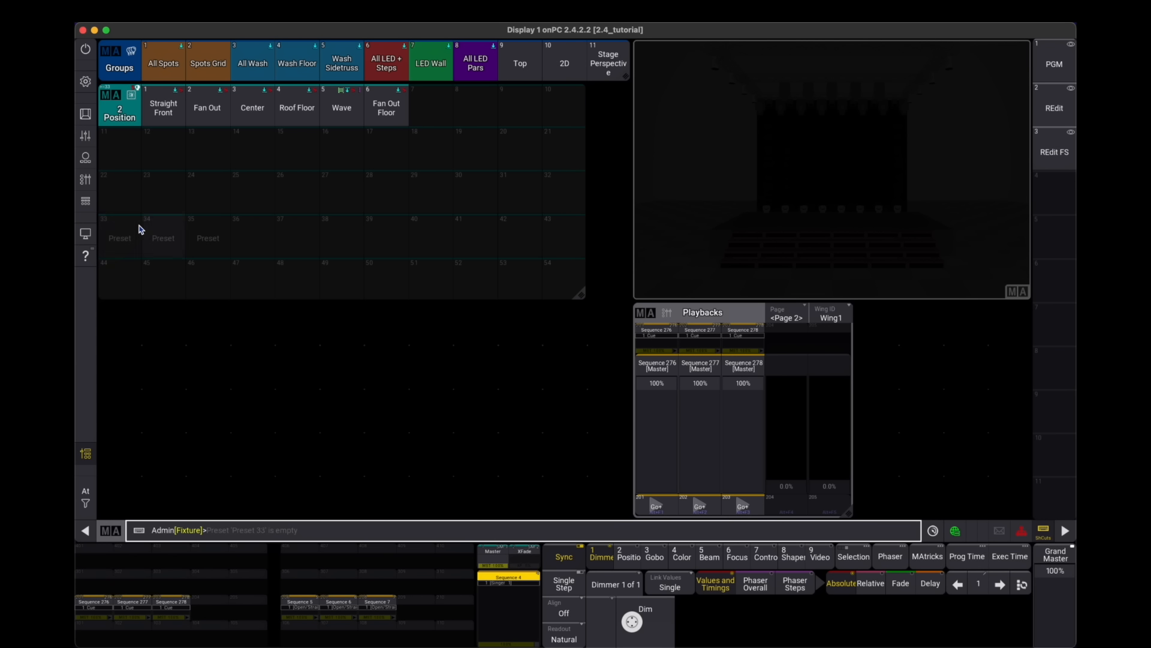
left_click(201, 227)
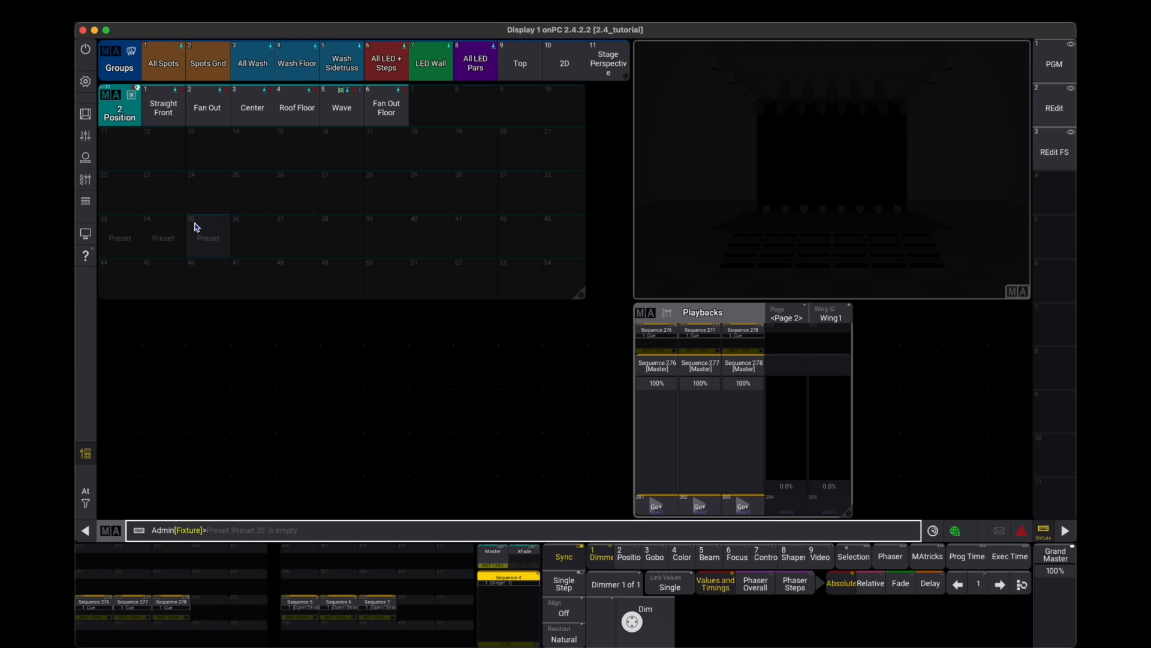